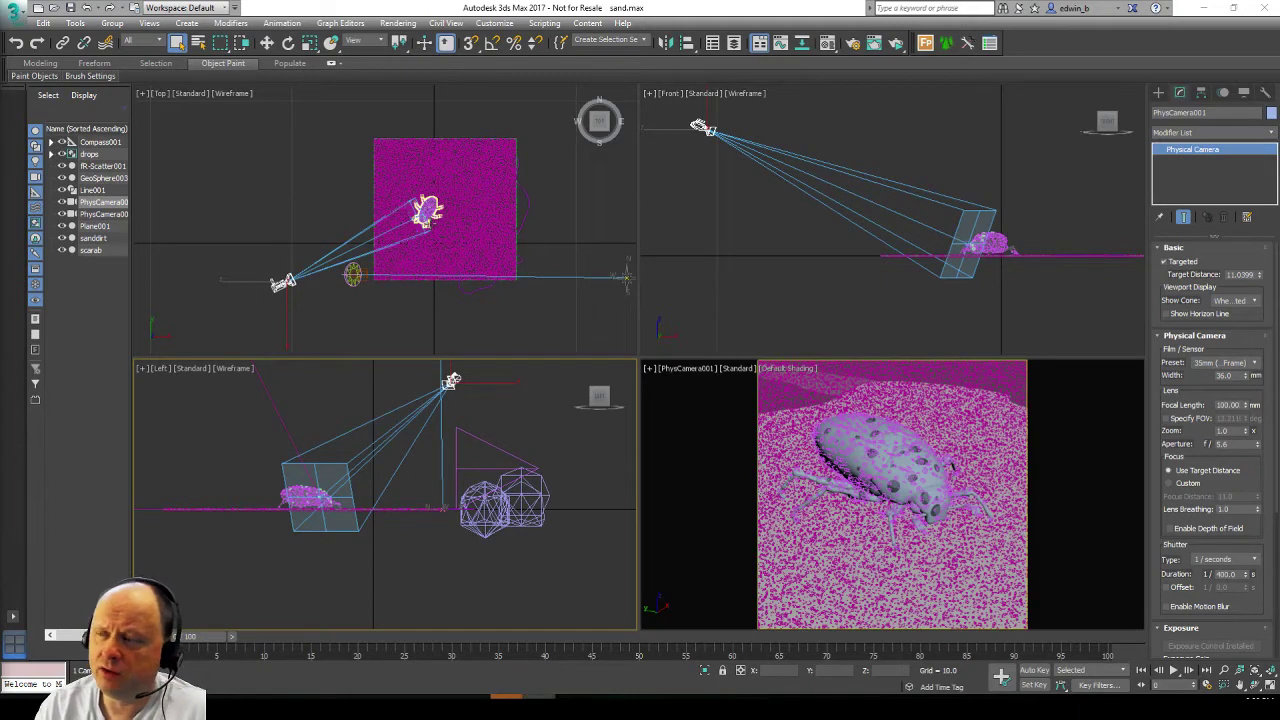
Step: Inspect the scarab area in the Top view and select the beveled Line001 shape beside it
scroll(430, 214, up, 5)
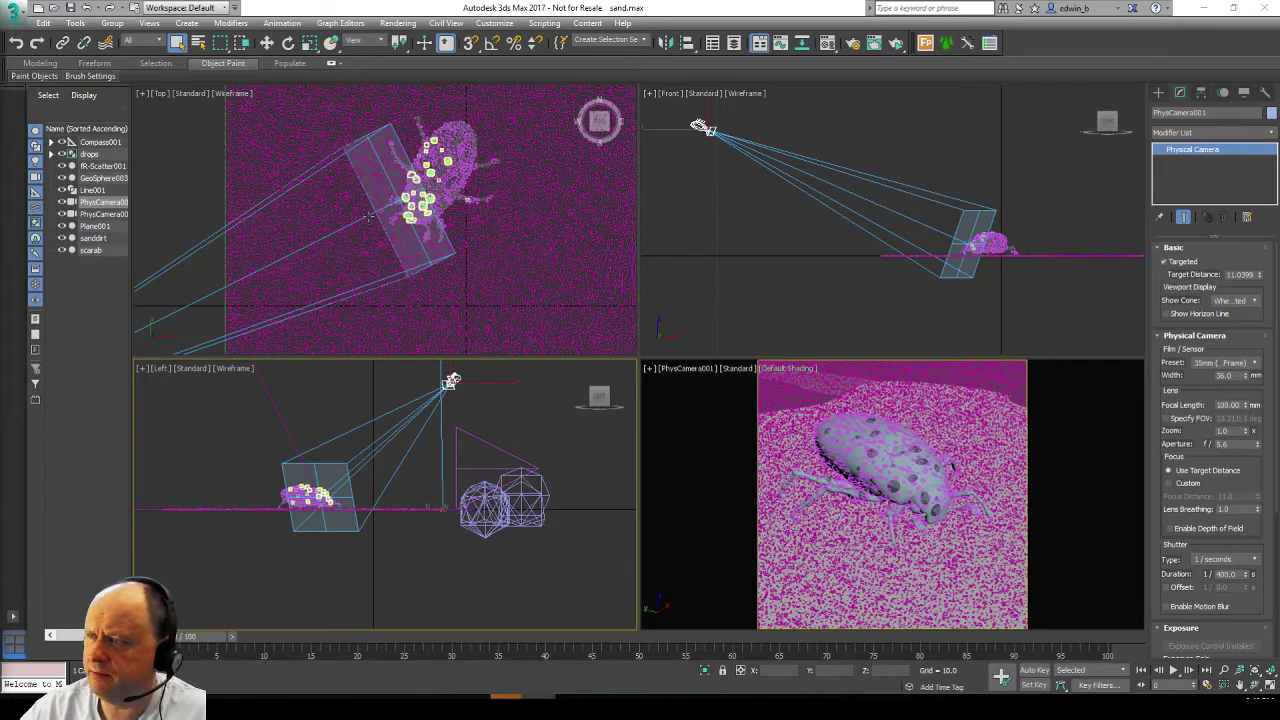
scroll(369, 215, down, 5)
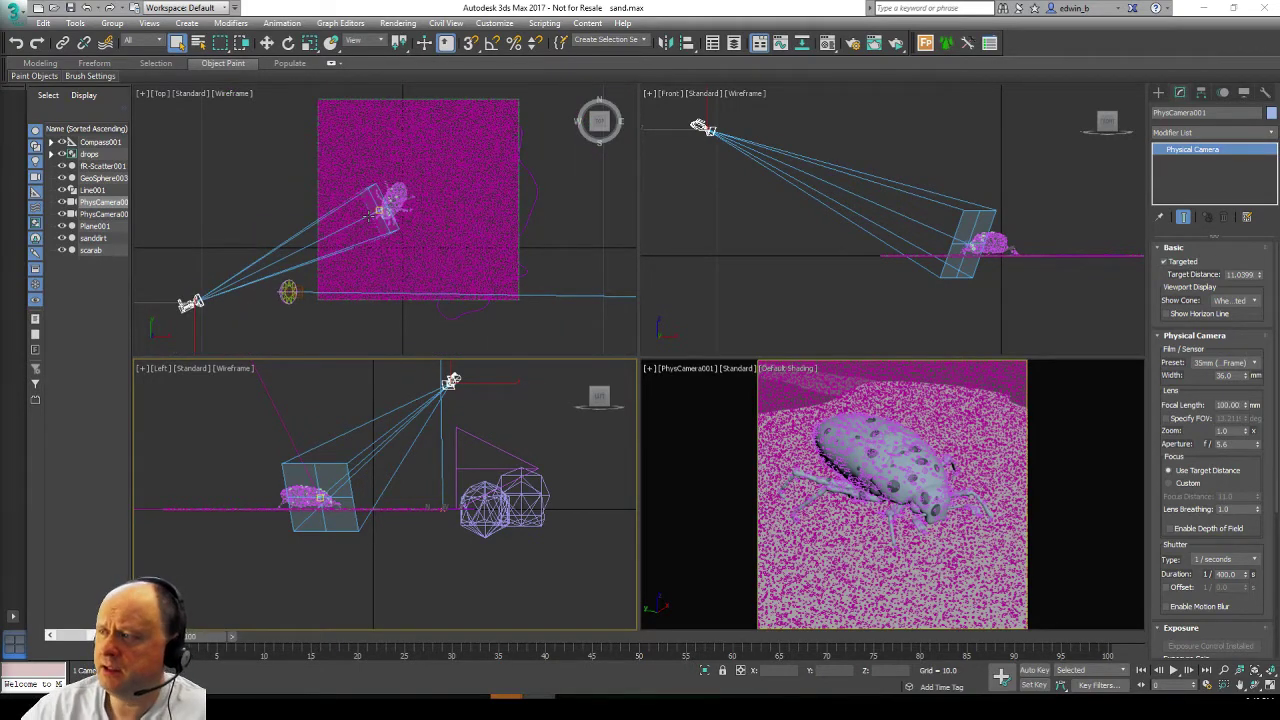
click(533, 175)
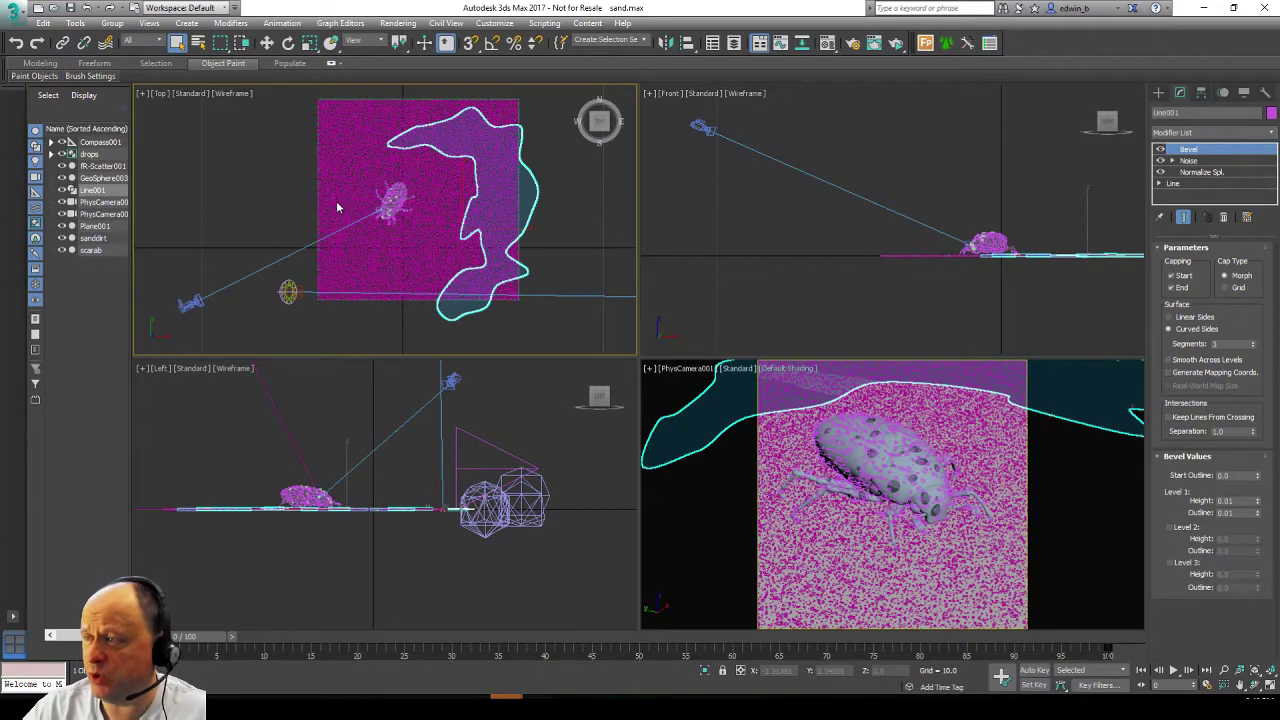
Step: Examine the cluster of source geospheres placed far away from the scarab scene in the Top view
scroll(345, 192, down, 3)
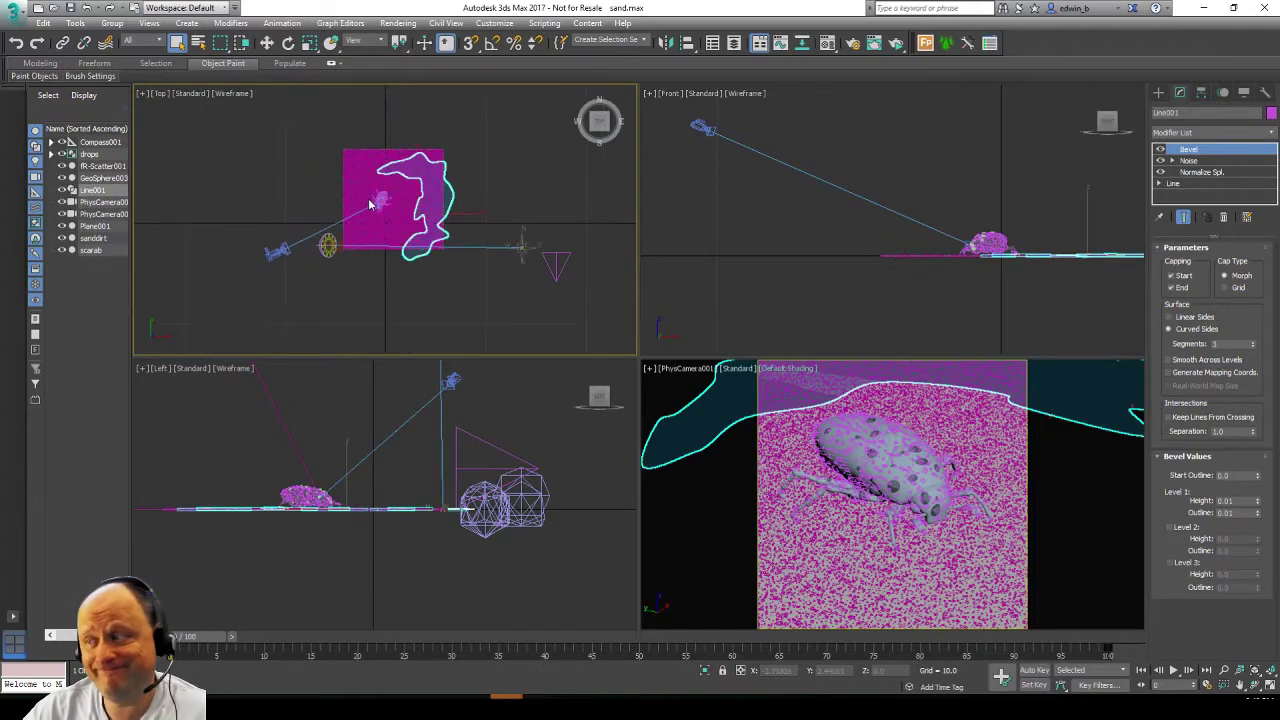
middle_drag(499, 192, 350, 220)
scroll(437, 186, down, 4)
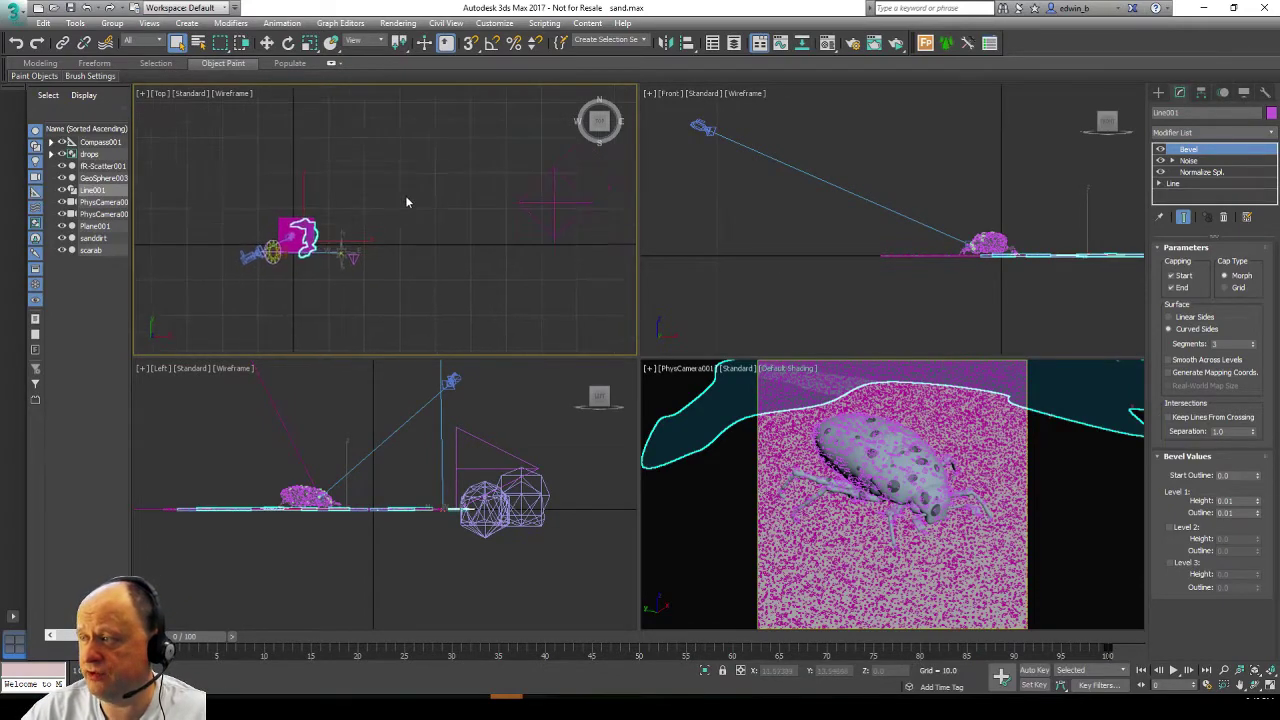
scroll(437, 211, down, 3)
middle_drag(449, 213, 426, 189)
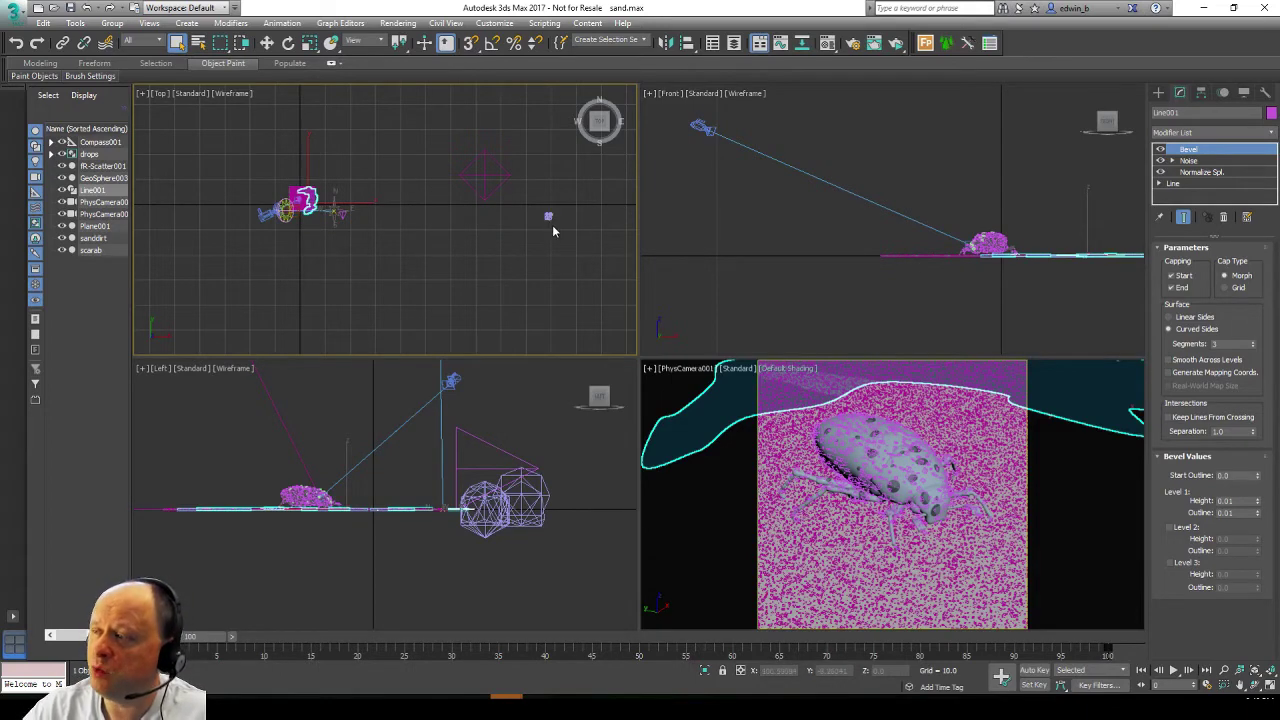
scroll(551, 222, up, 5)
mouse_move(463, 230)
middle_down()
mouse_move(451, 271)
mouse_move(440, 240)
middle_up()
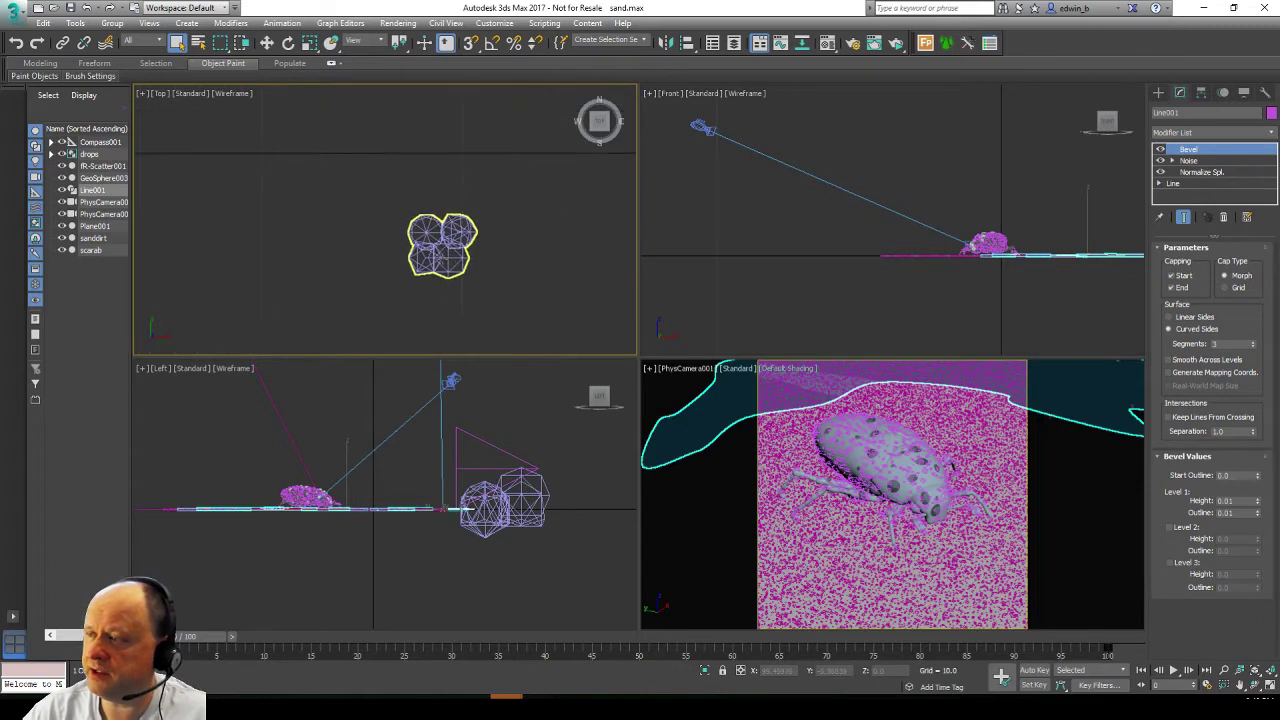
scroll(440, 240, up, 3)
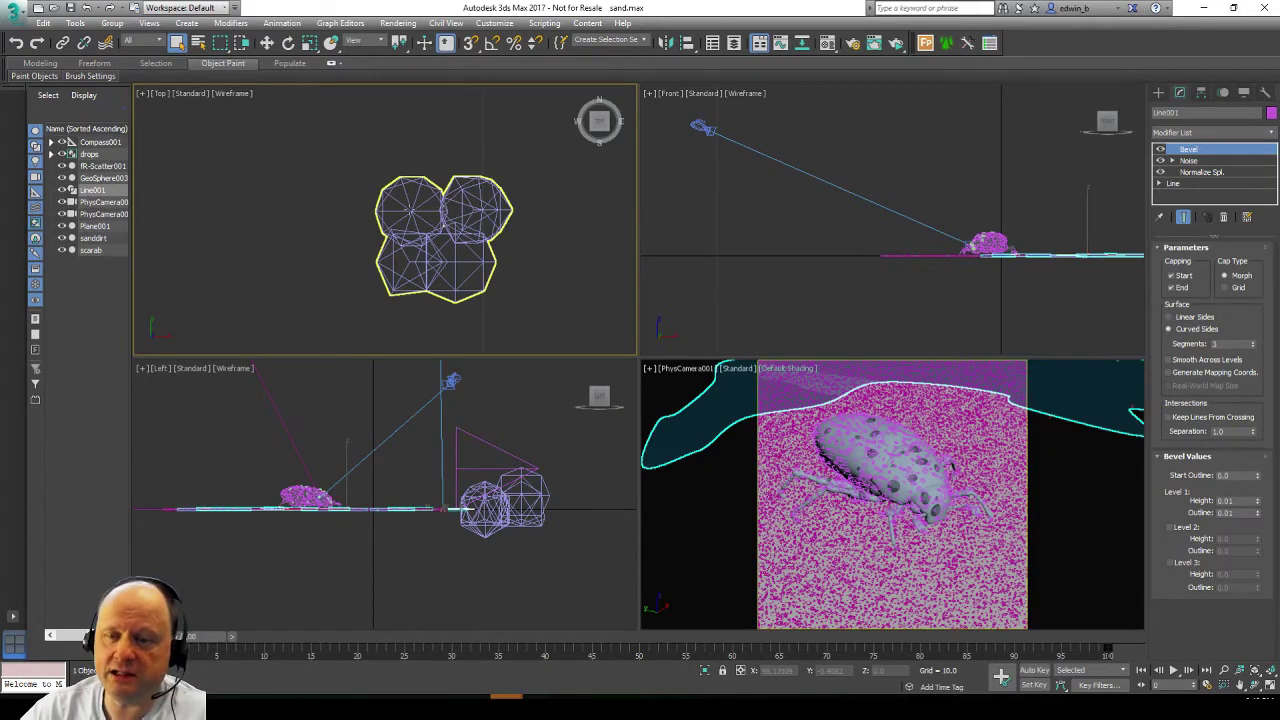
scroll(376, 196, down, 6)
scroll(301, 178, up, 6)
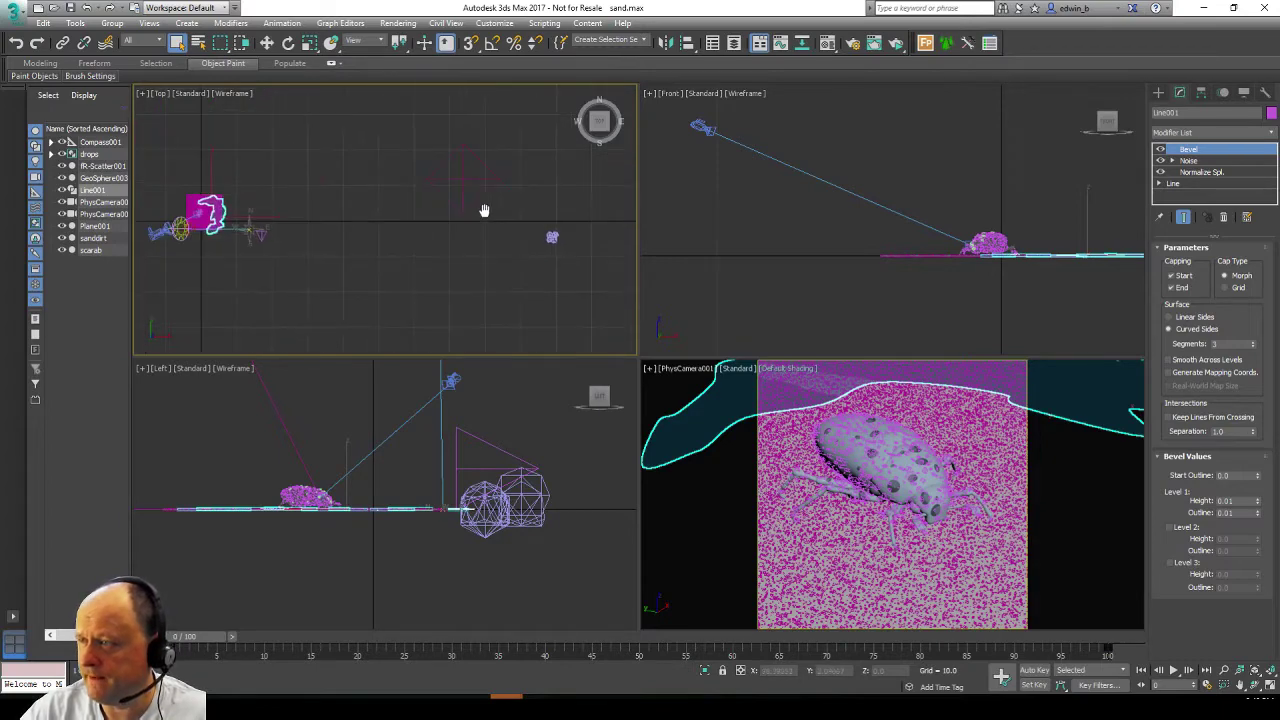
Step: Examine the sand grains scattered over the ground plane around the scarab in the Top view
scroll(294, 192, up, 10)
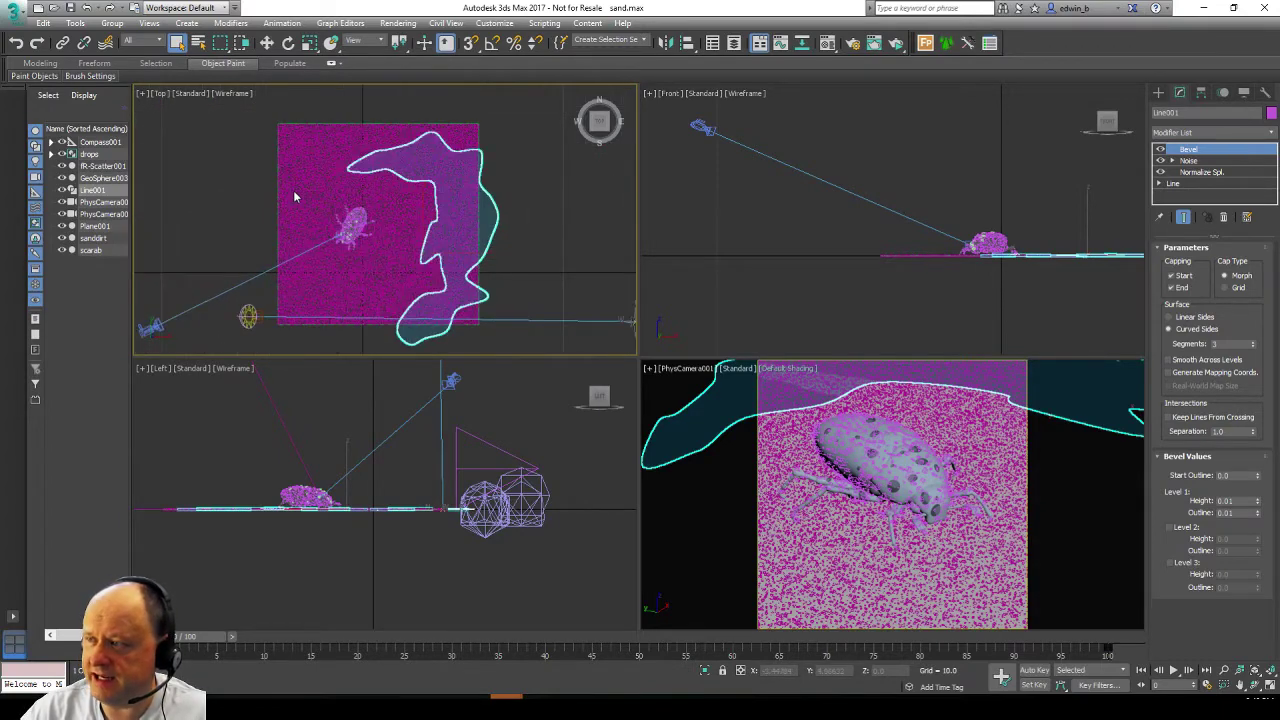
scroll(293, 188, up, 5)
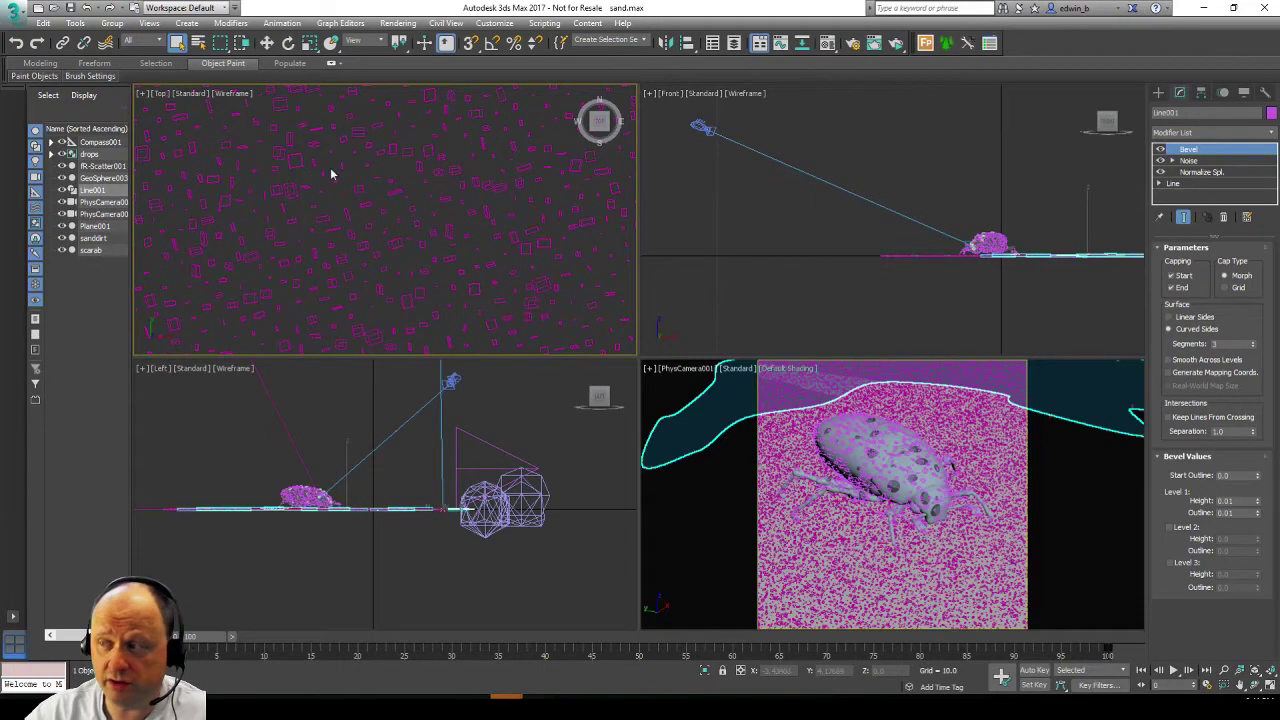
scroll(357, 153, down, 3)
scroll(366, 175, up, 5)
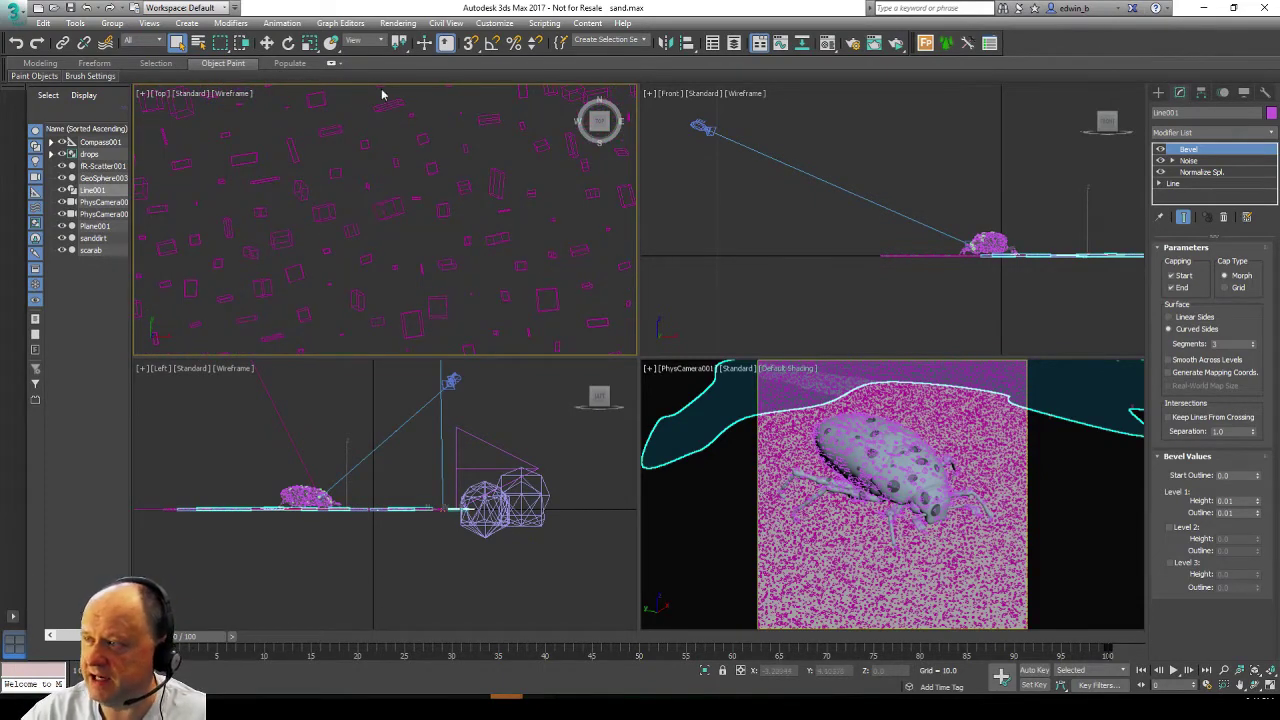
scroll(328, 226, down, 5)
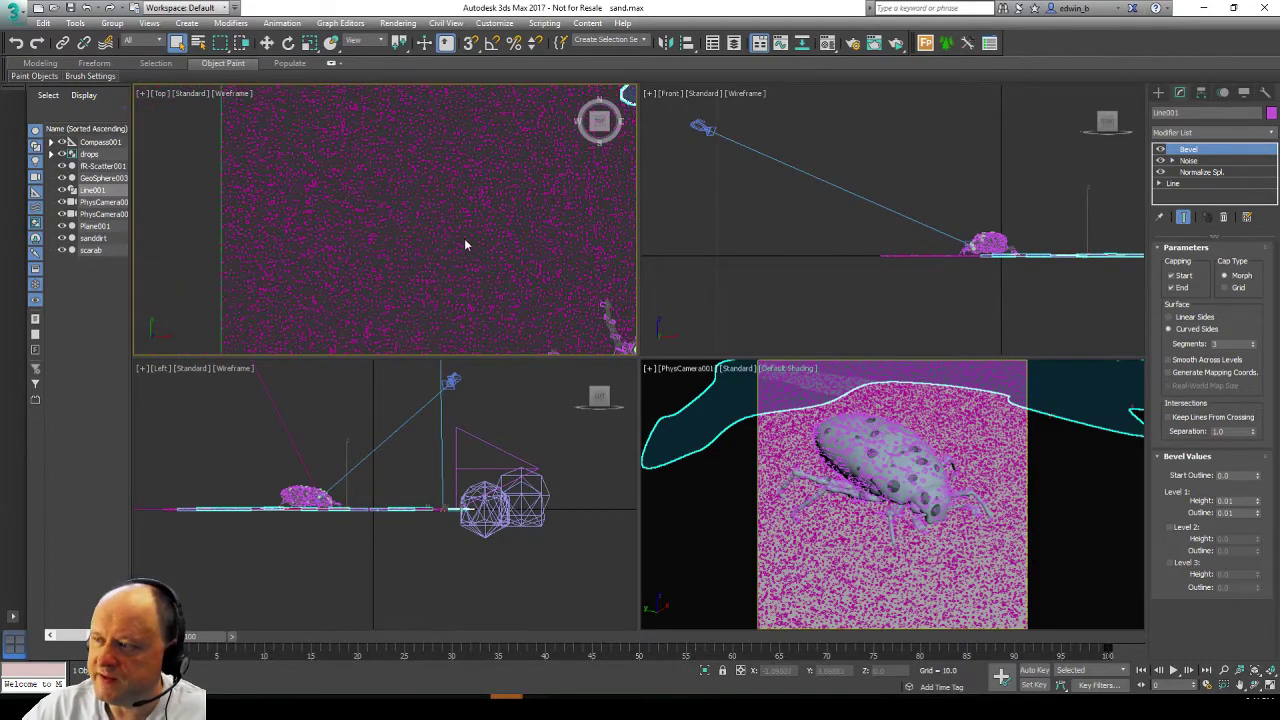
middle_drag(466, 240, 347, 219)
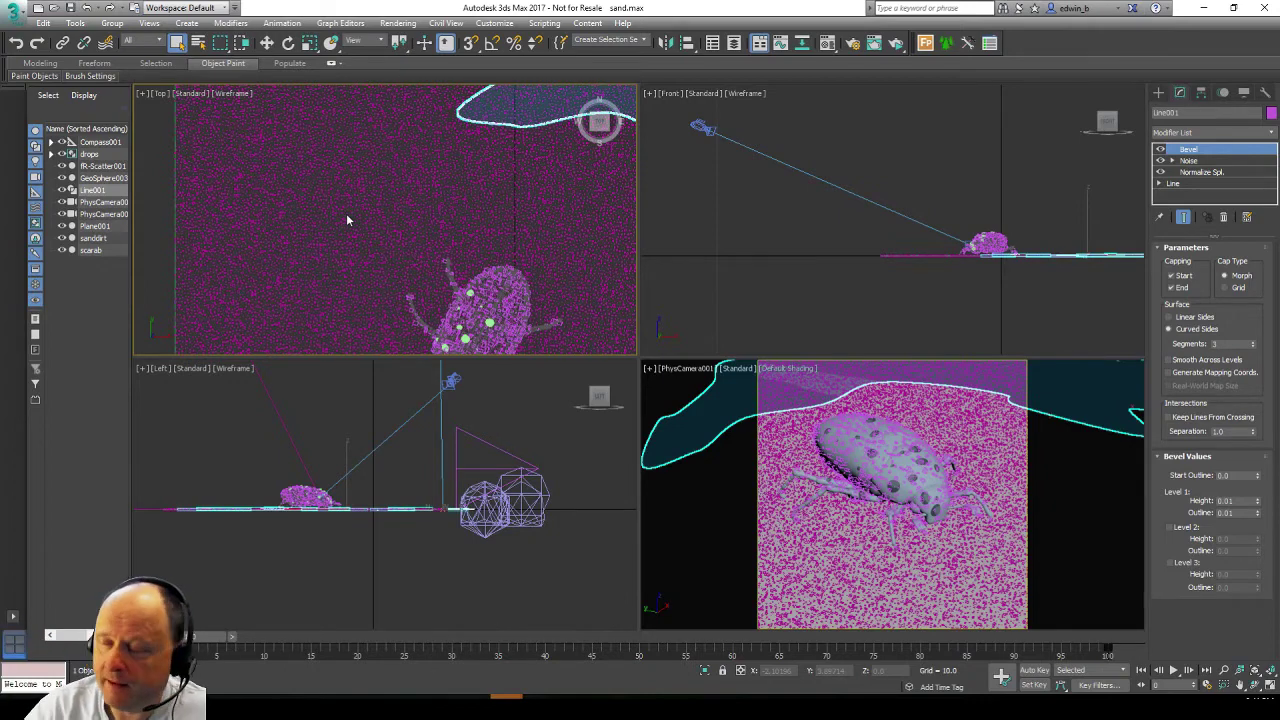
key(shift+z)
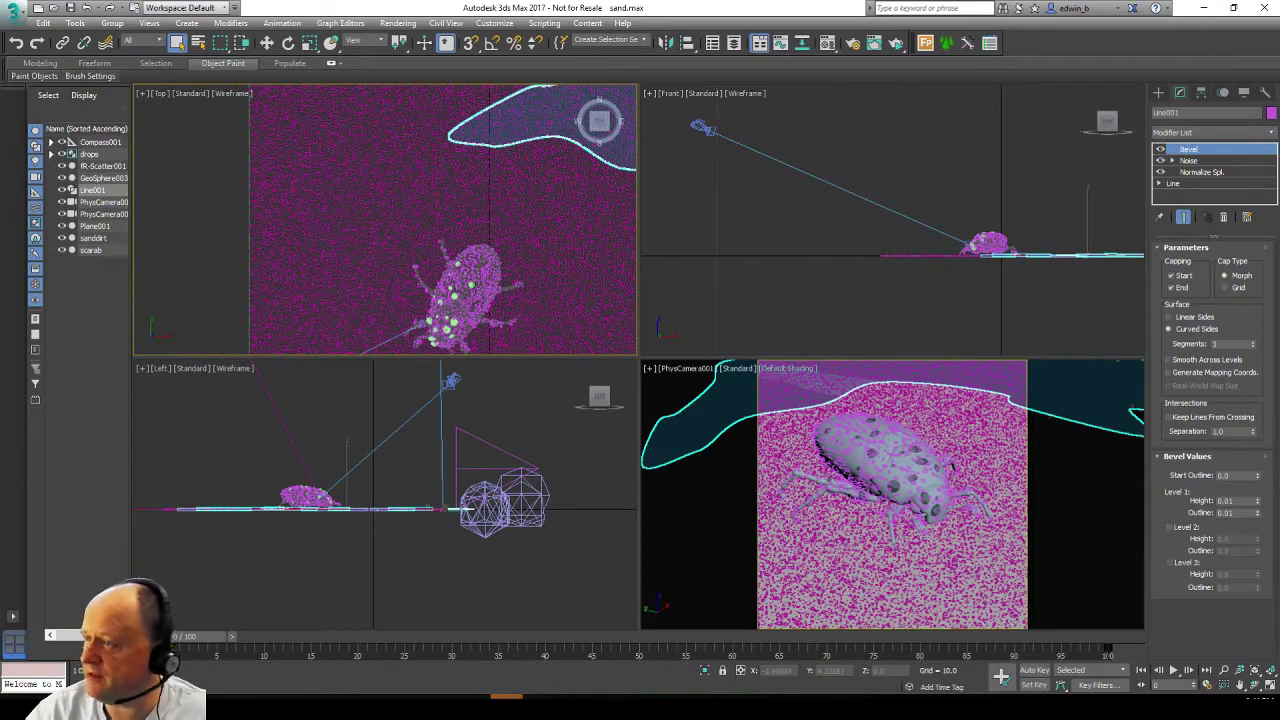
Step: Select the fR-Scatter001 object and review its distribution, scale, rotation and move settings
click(102, 167)
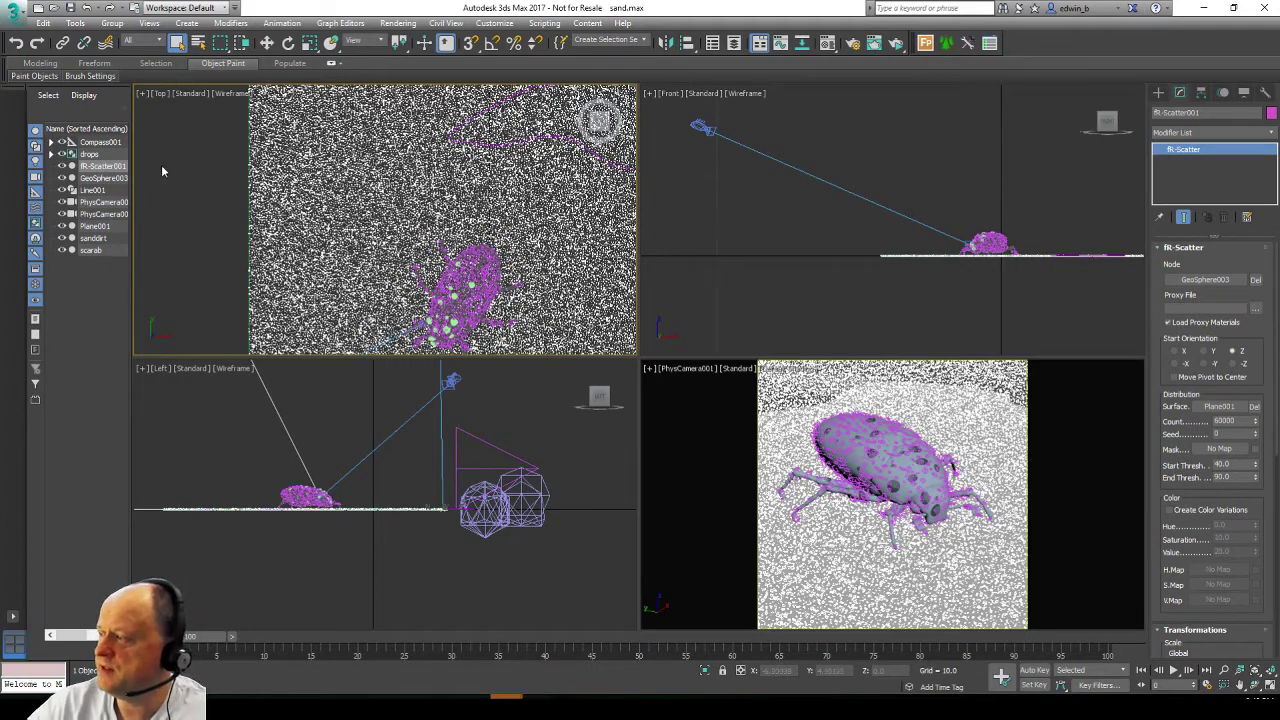
drag(1268, 376, 1264, 269)
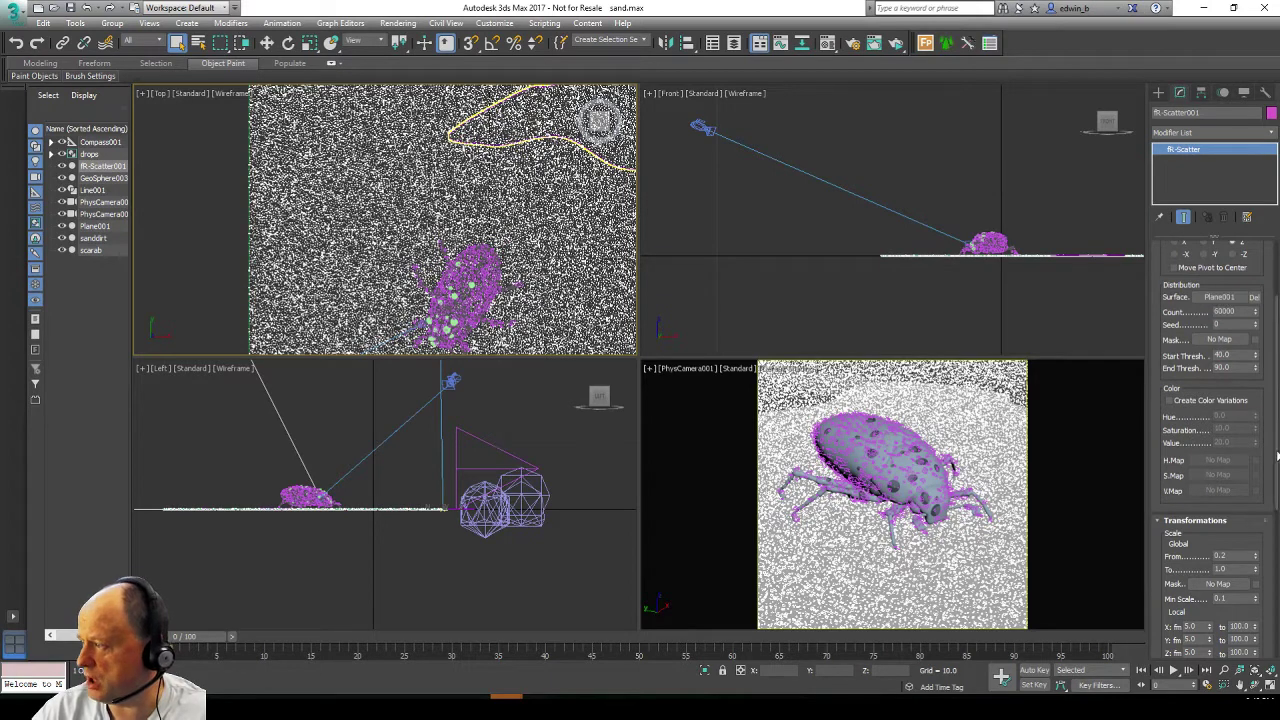
drag(1271, 456, 1276, 212)
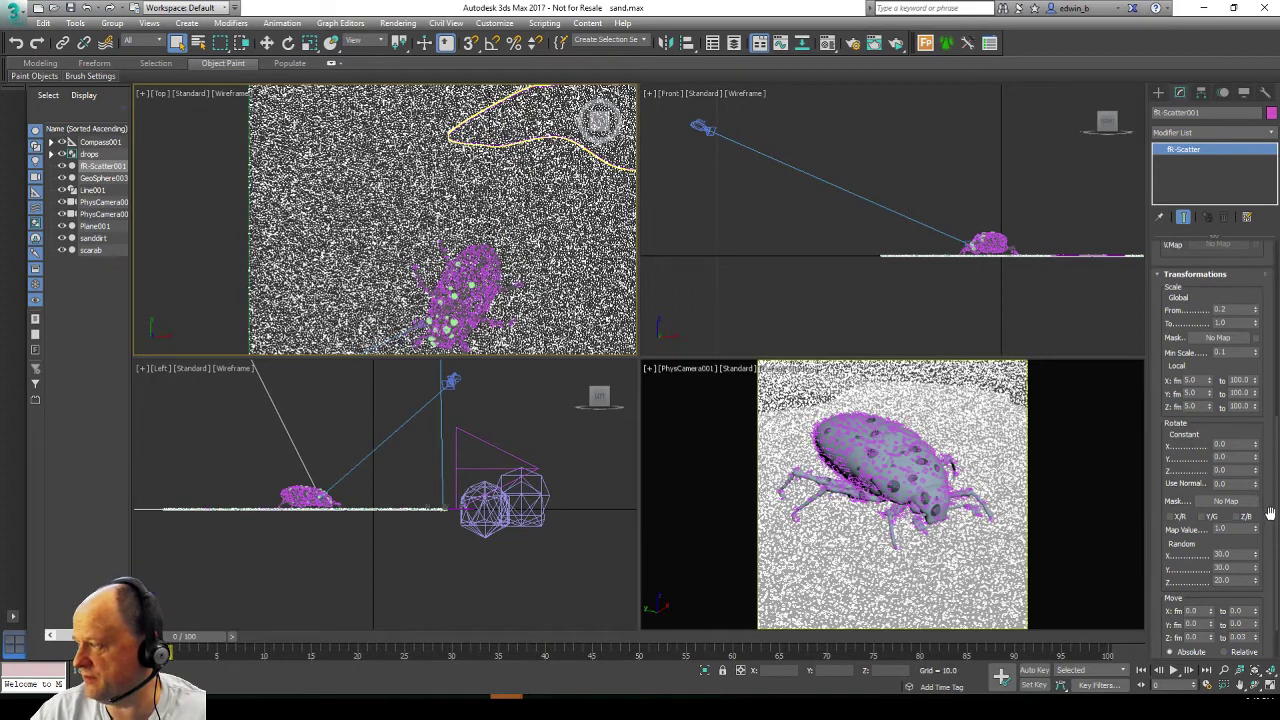
scroll(1267, 370, down, 2)
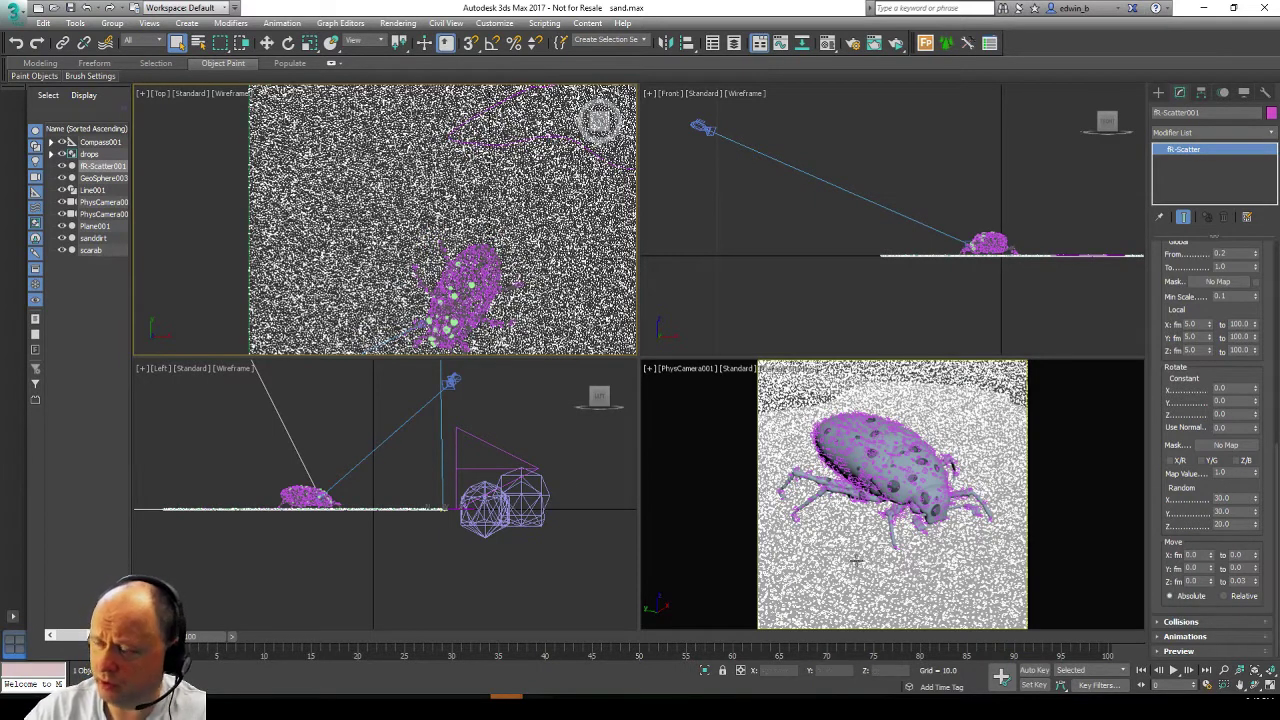
Step: Select the sanddirt scatter object and inspect the grains covering the scarab up close in the Left view
click(92, 239)
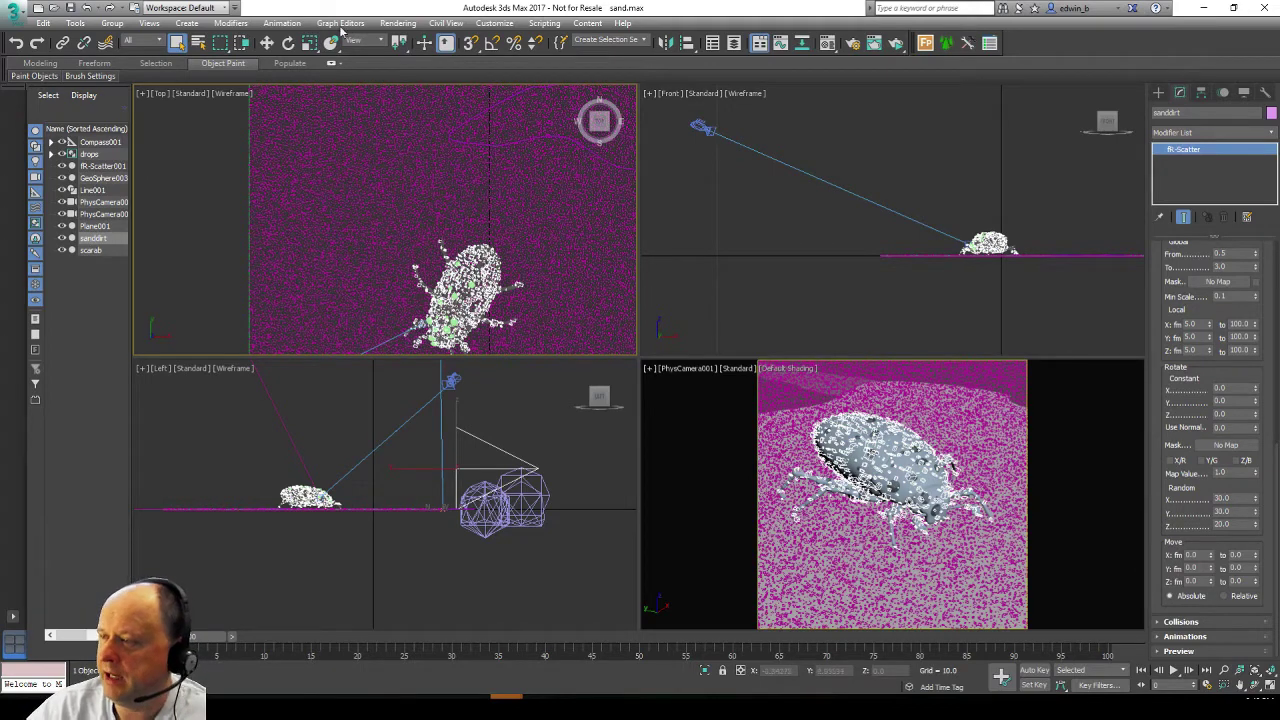
scroll(302, 494, up, 3)
scroll(312, 490, up, 4)
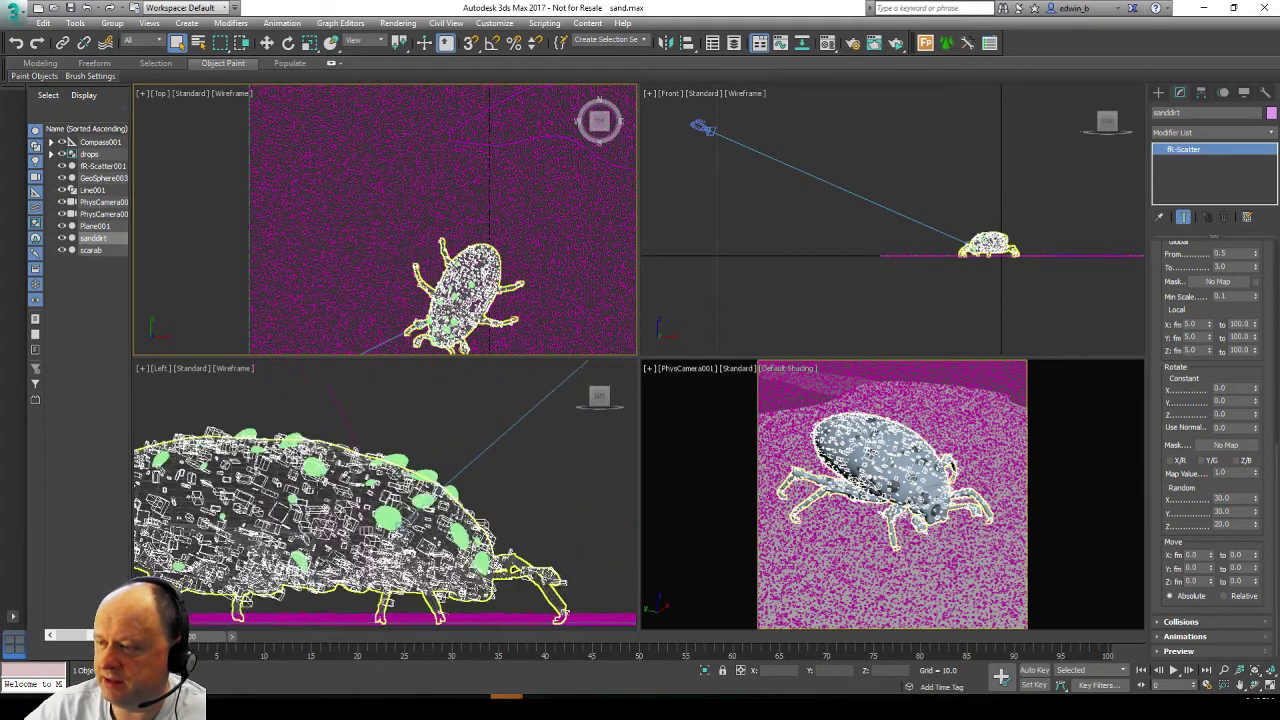
scroll(385, 513, up, 5)
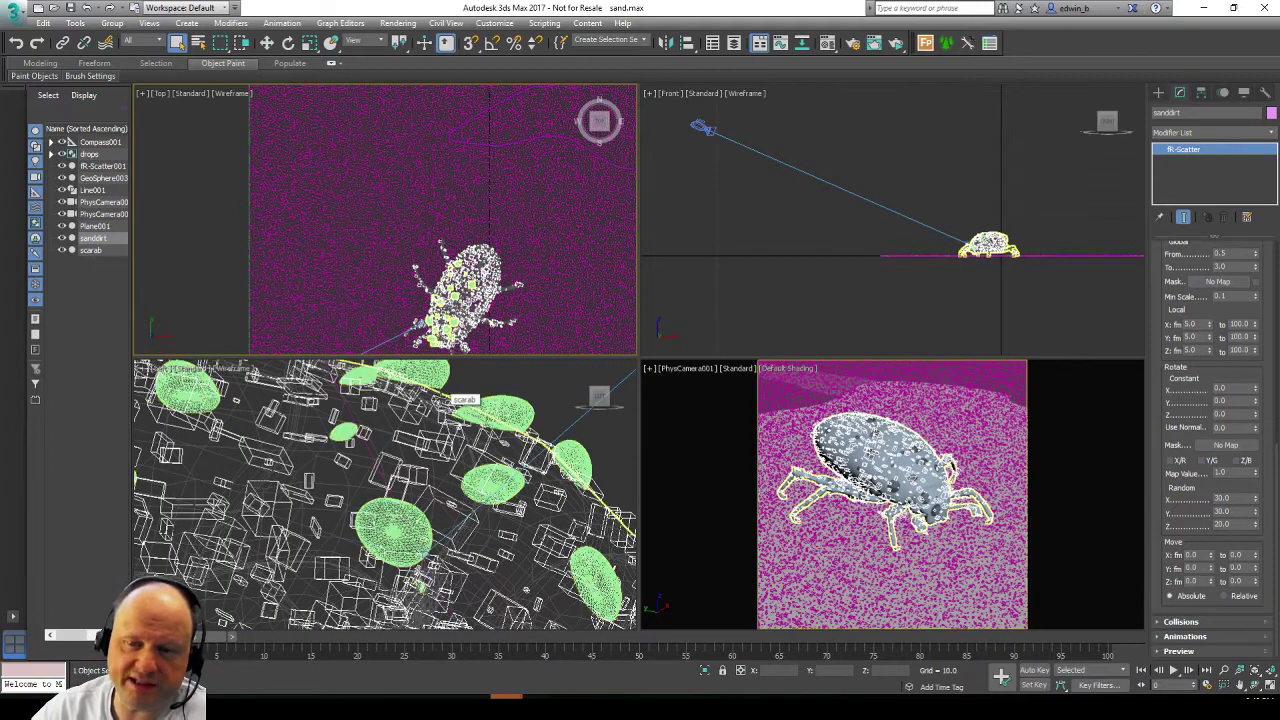
scroll(452, 396, down, 8)
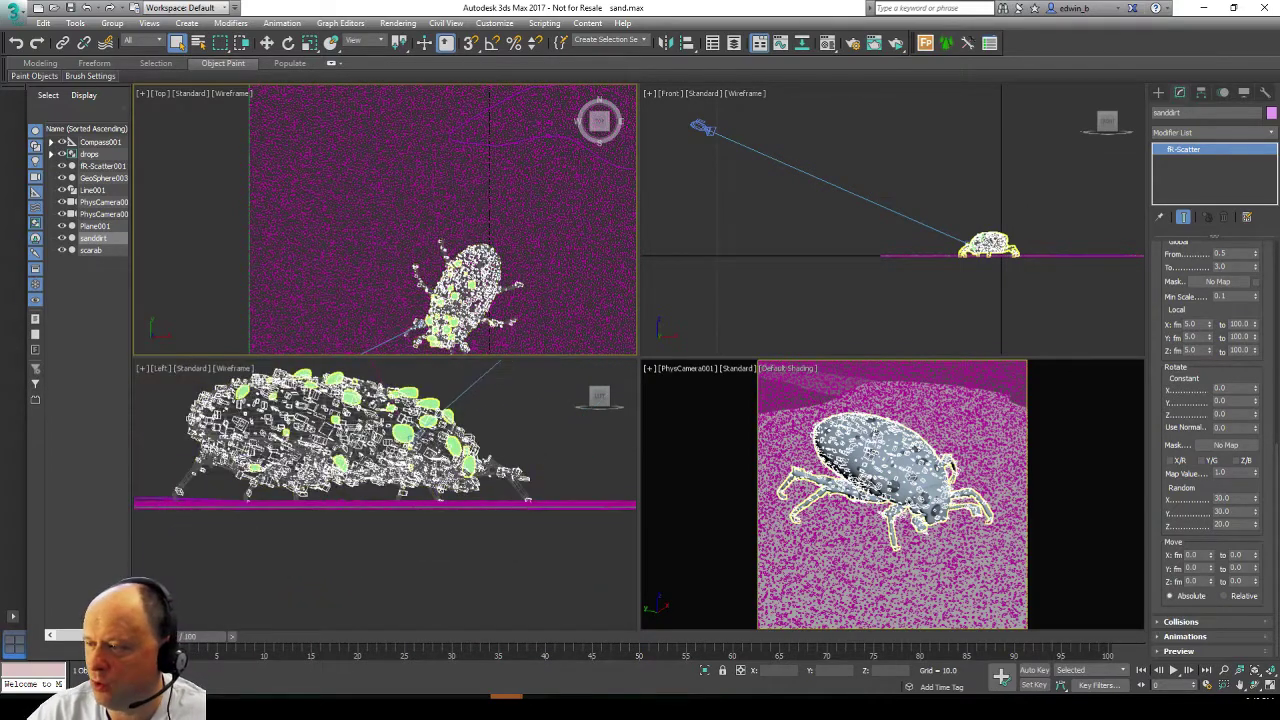
click(312, 412)
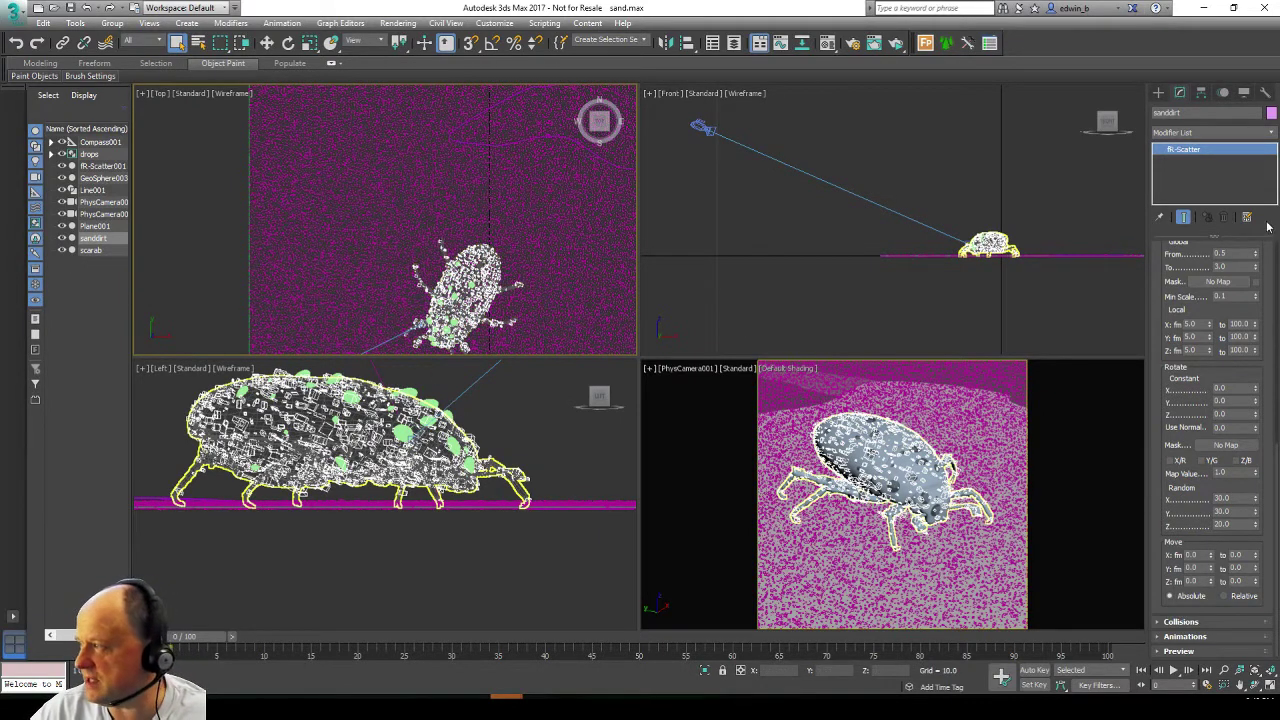
Step: Try a distribution count of 10 on the sanddirt scatter and raise it to 132
drag(1262, 308, 1220, 715)
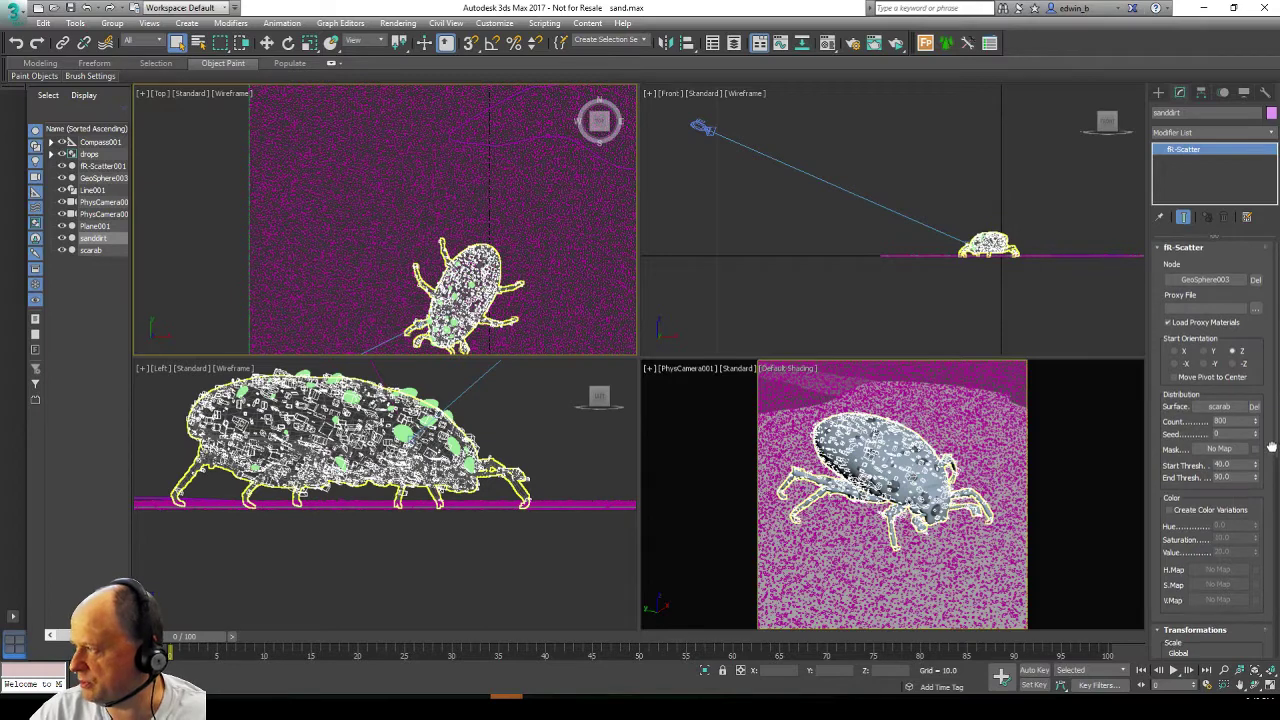
drag(1271, 447, 1271, 392)
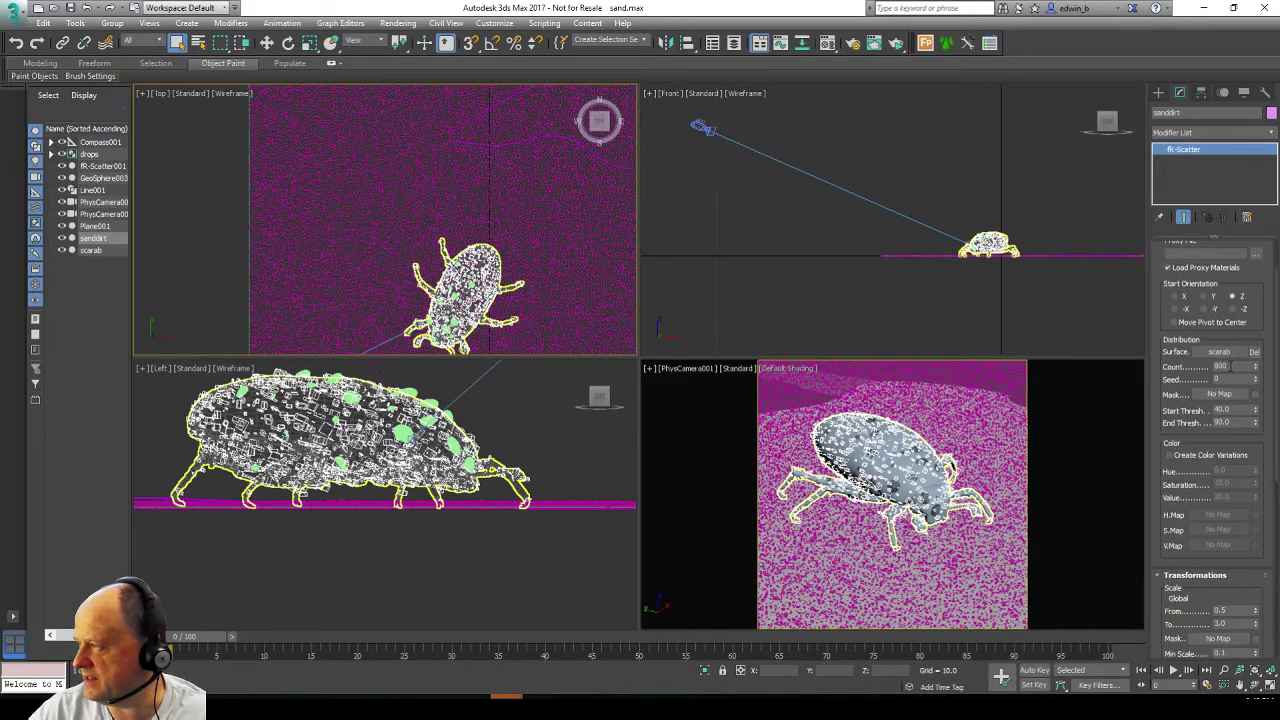
double_click(1230, 366)
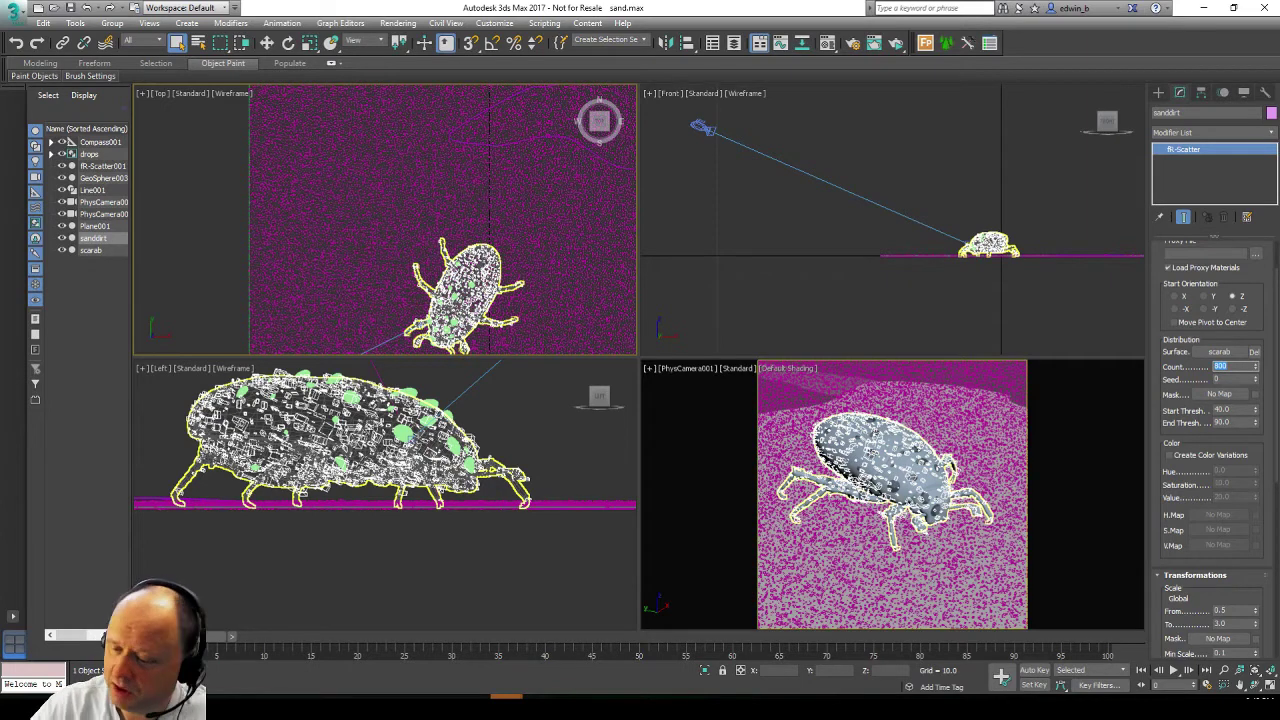
text(10)
key(Return)
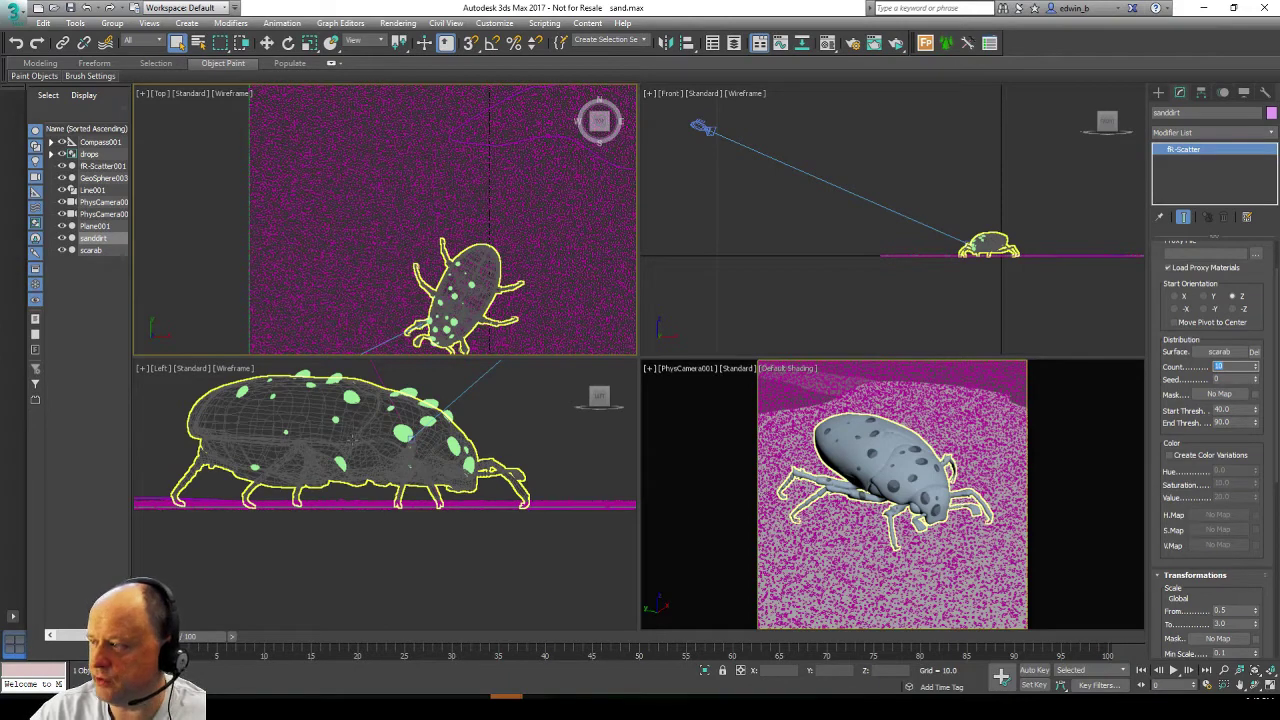
click(1256, 366)
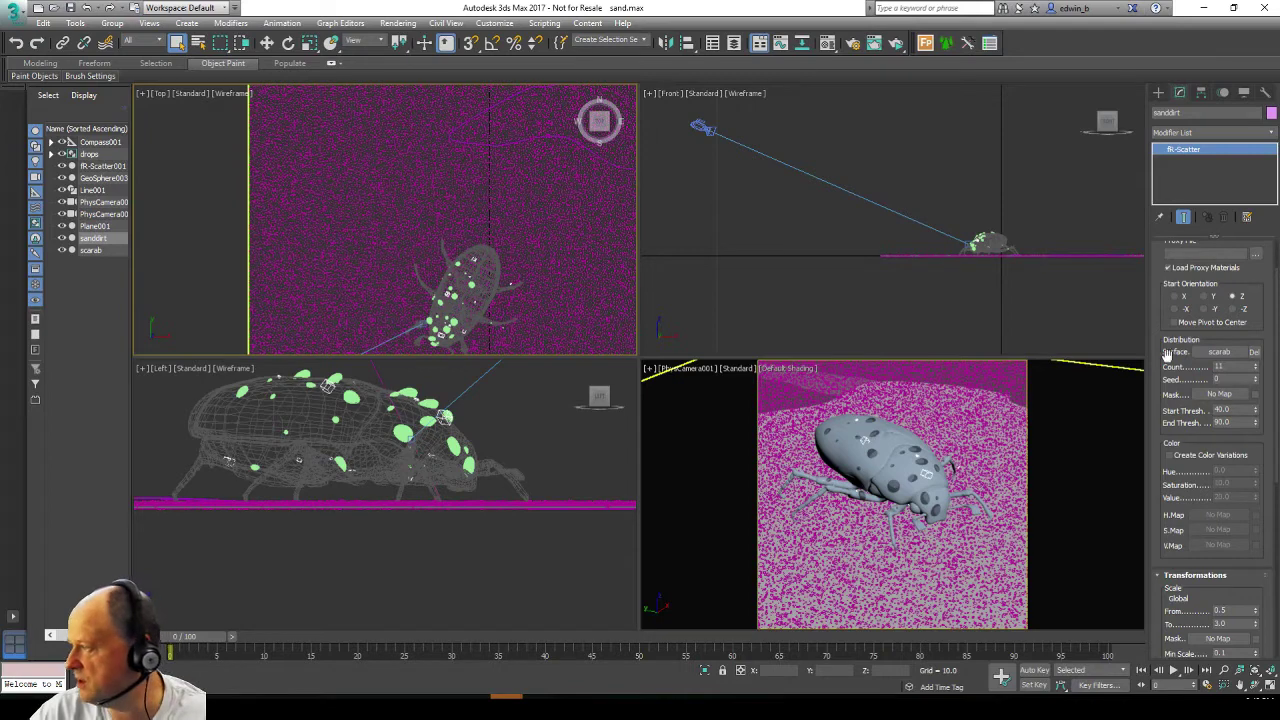
drag(1256, 368, 1254, 279)
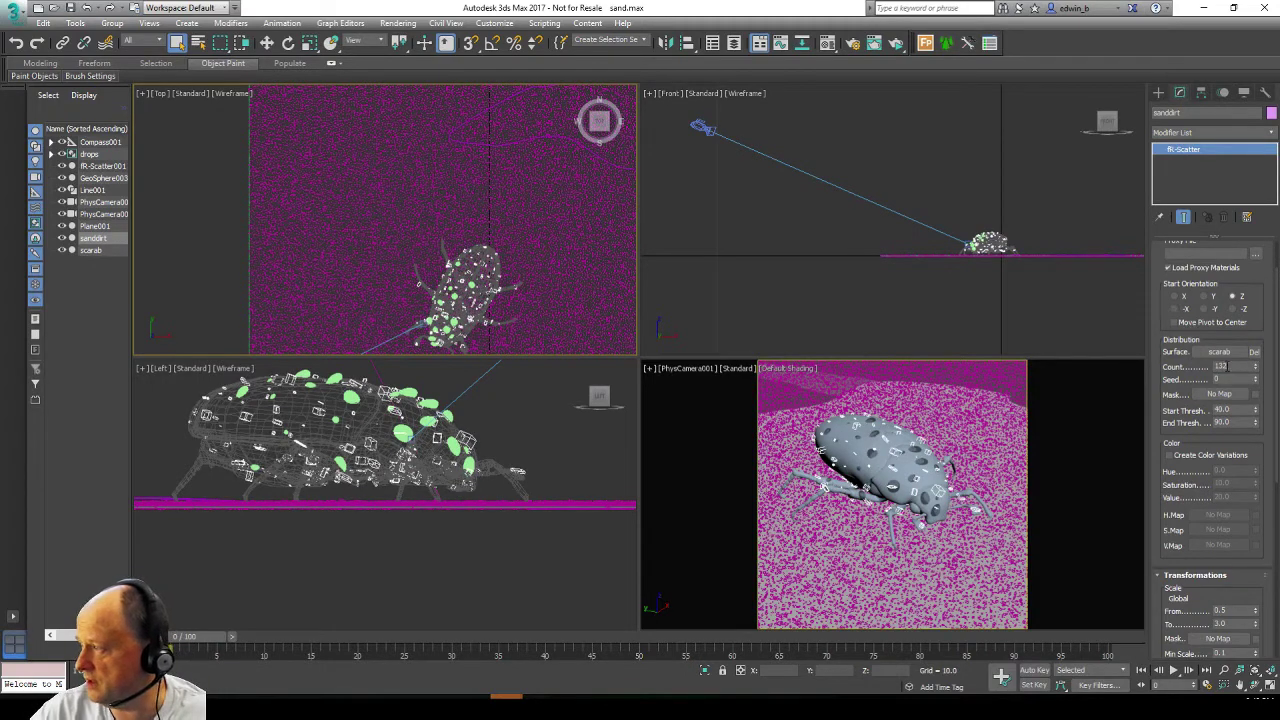
Step: Set the distribution count of the sanddirt scatter to 5000
click(1228, 366)
text(500)
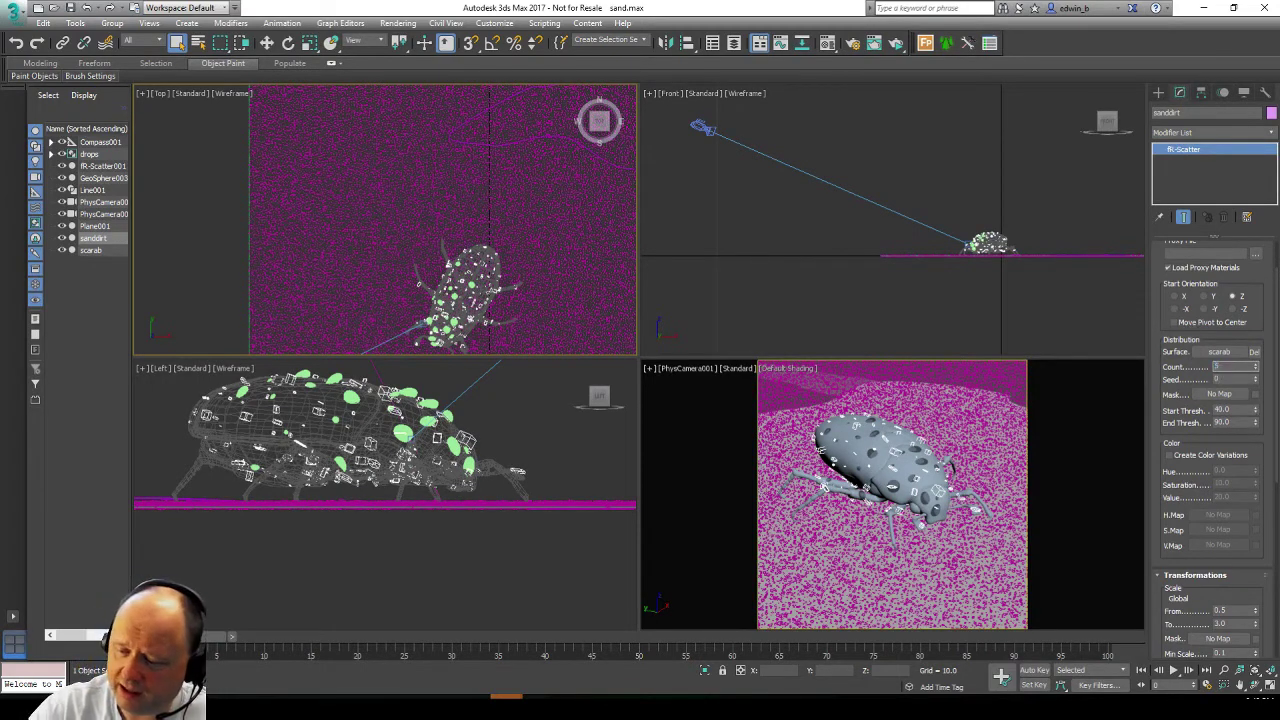
text(0)
key(Return)
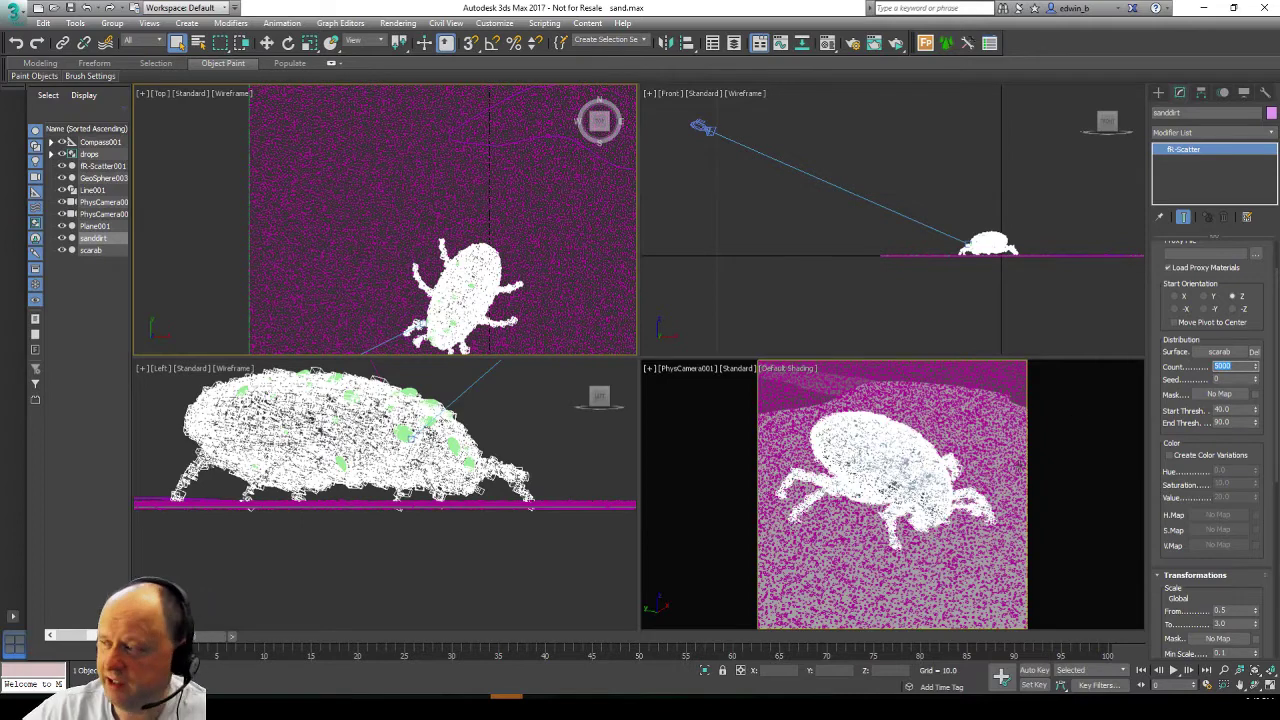
Step: Render the PhysCamera001 view with ActiveShade to check the grains on the scarab, and close the render window
middle_click(680, 389)
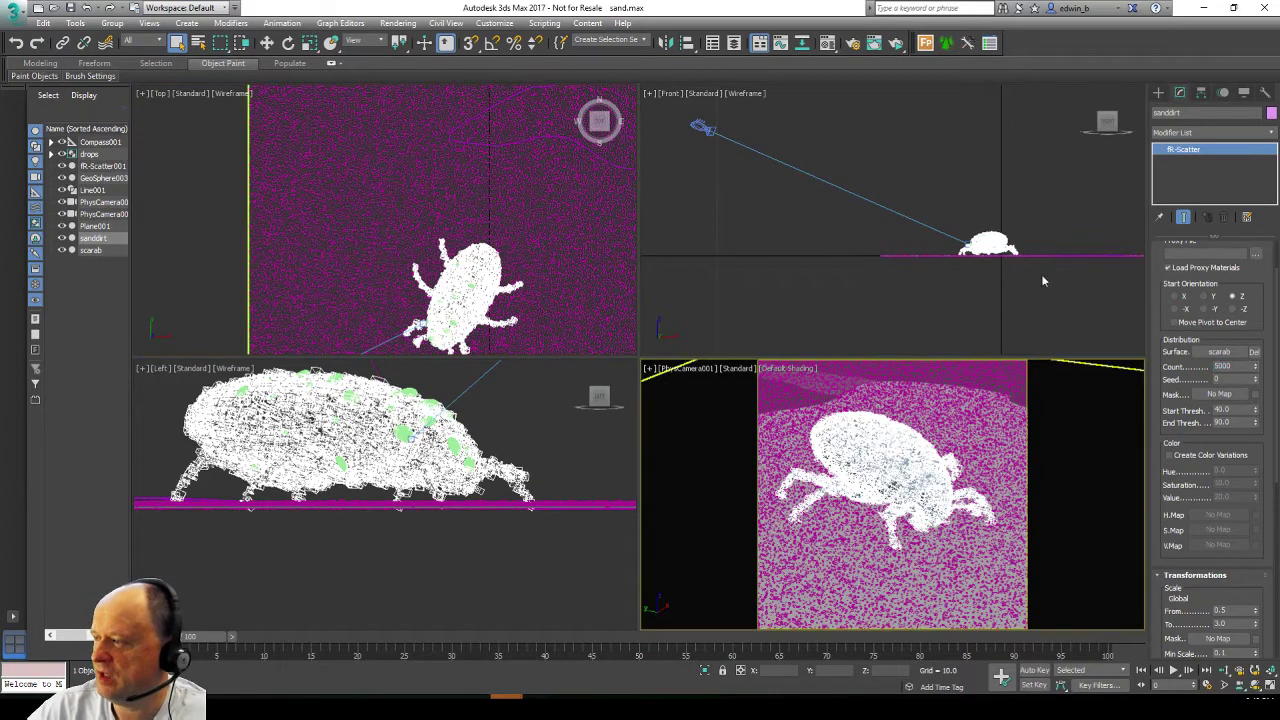
click(897, 43)
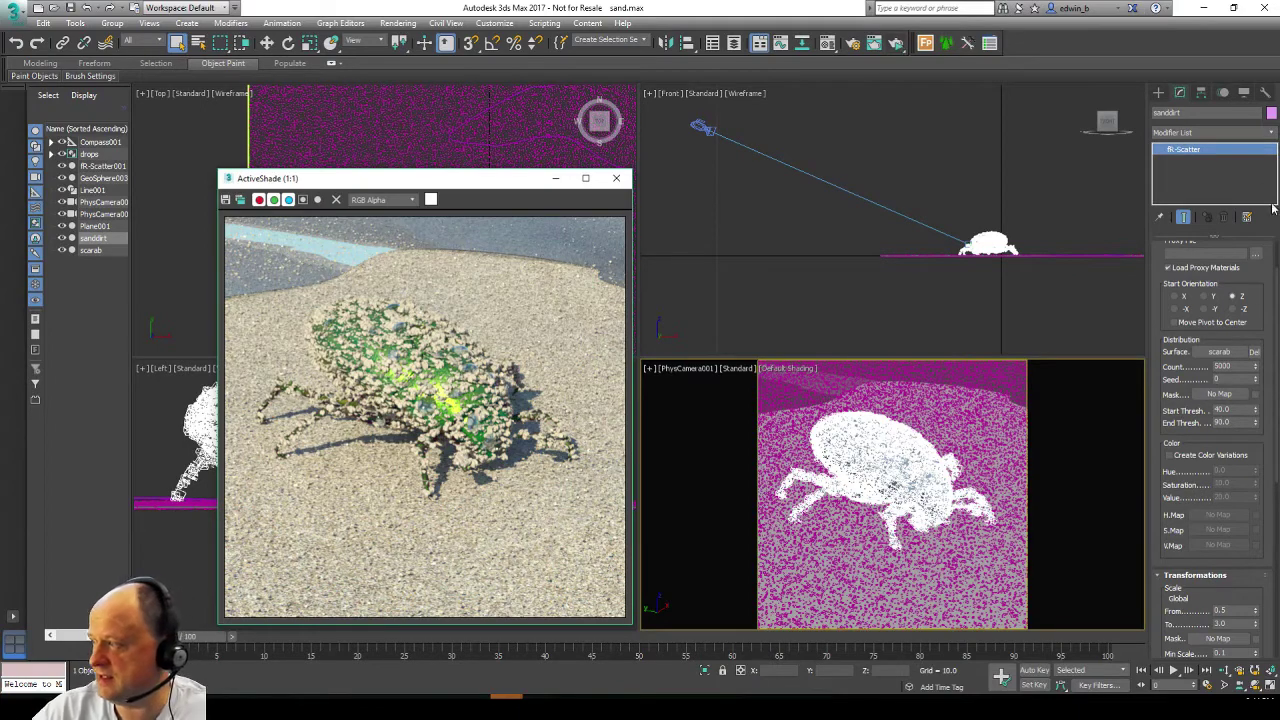
click(618, 178)
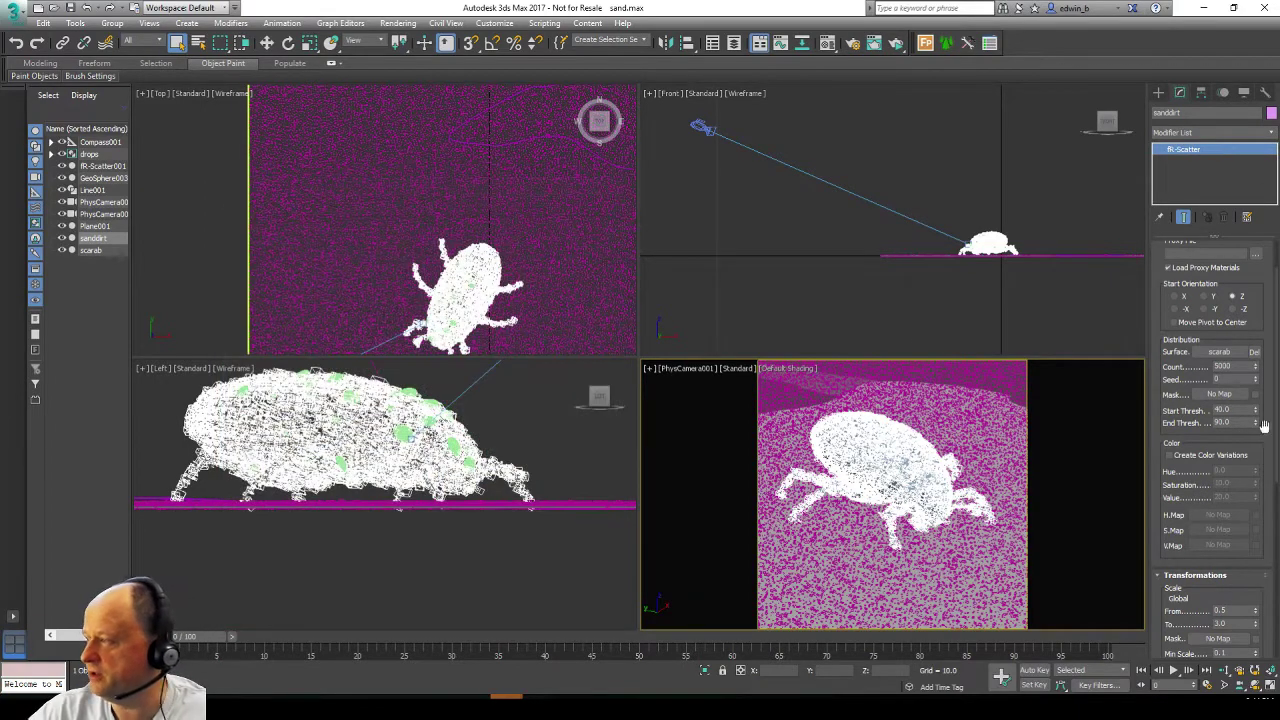
Step: Set the distribution count of the sanddirt scatter to 800
double_click(1237, 366)
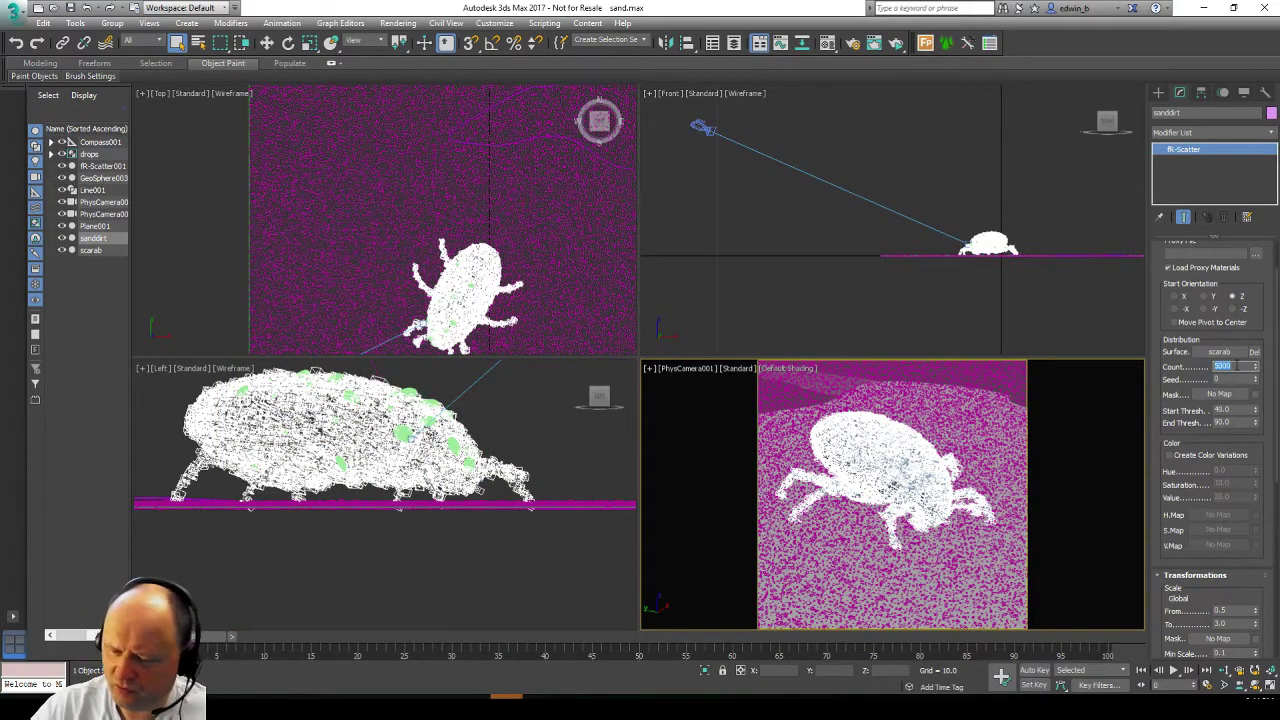
text(5)
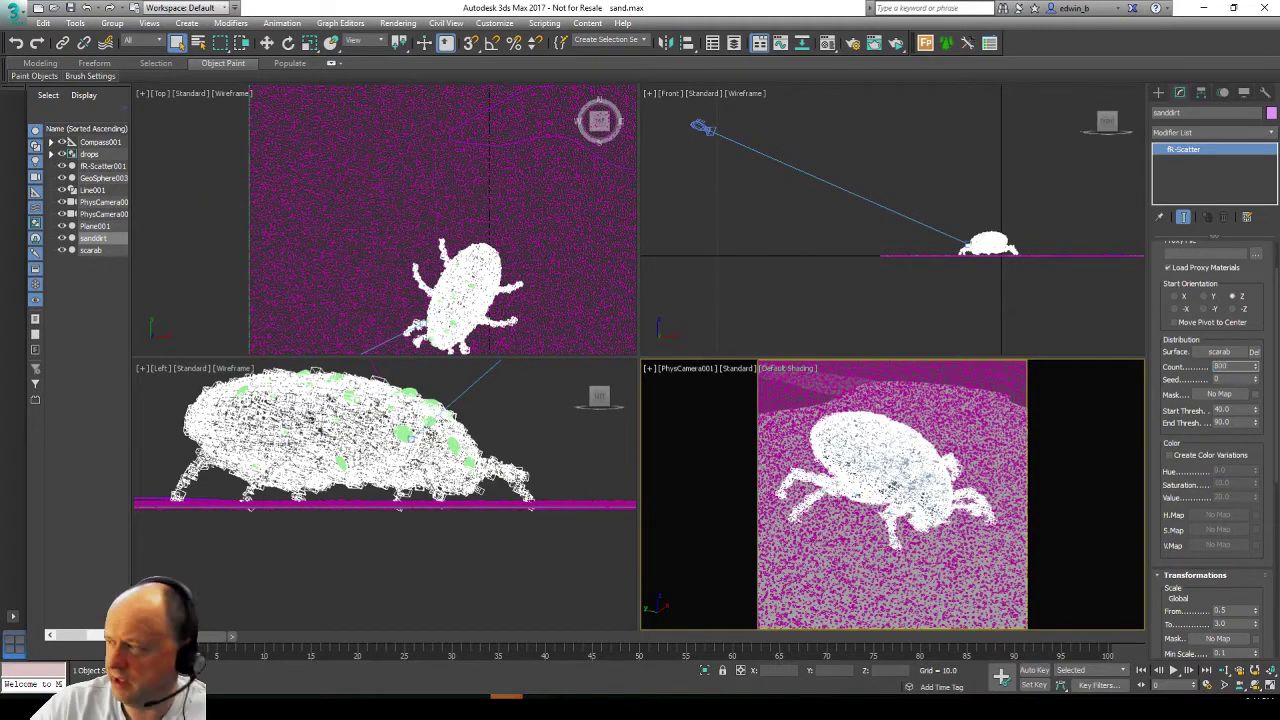
key(Return)
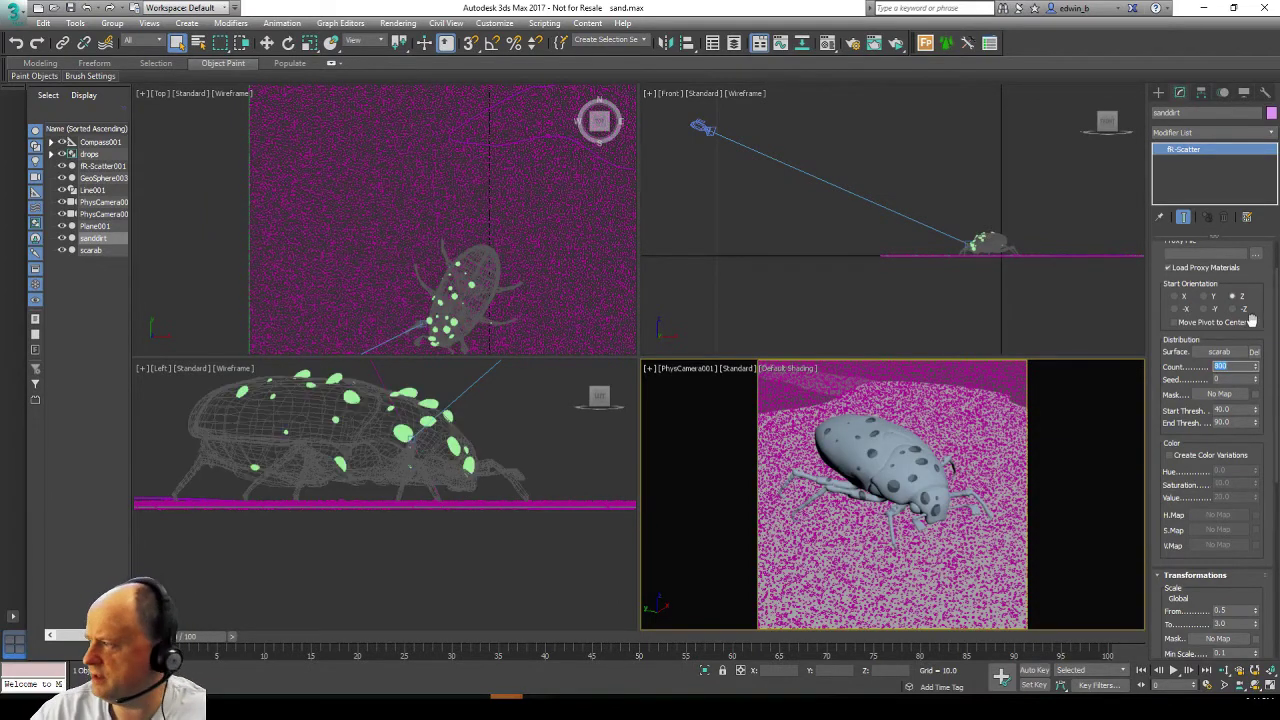
click(1256, 368)
click(1256, 367)
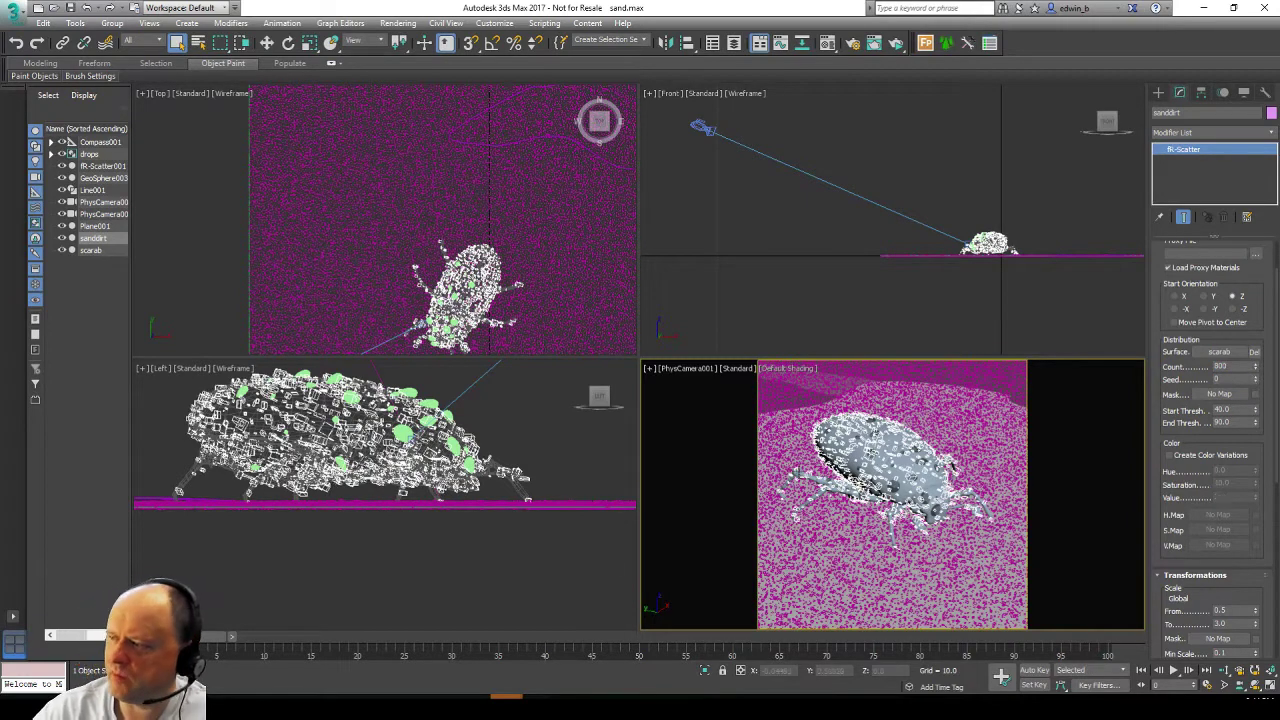
Step: Render the PhysCamera001 view with ActiveShade to examine the thinner grain cover on the scarab, and close the render window
click(895, 44)
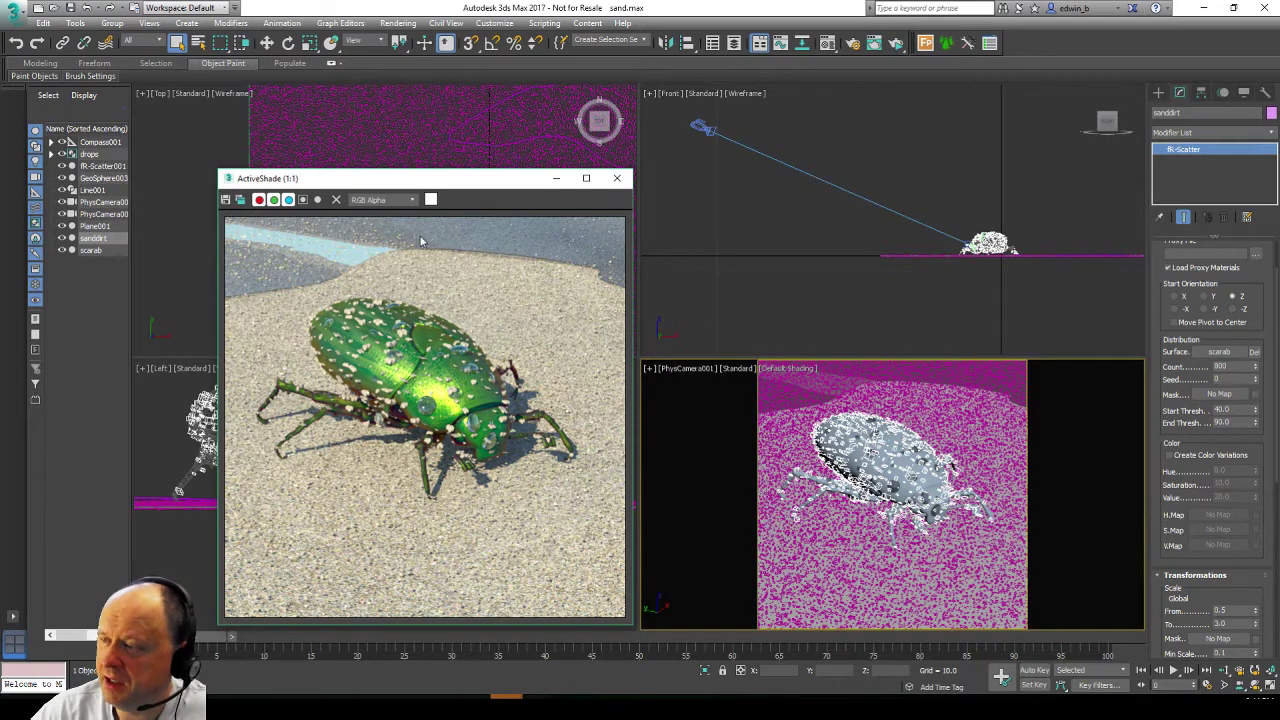
drag(447, 185, 403, 129)
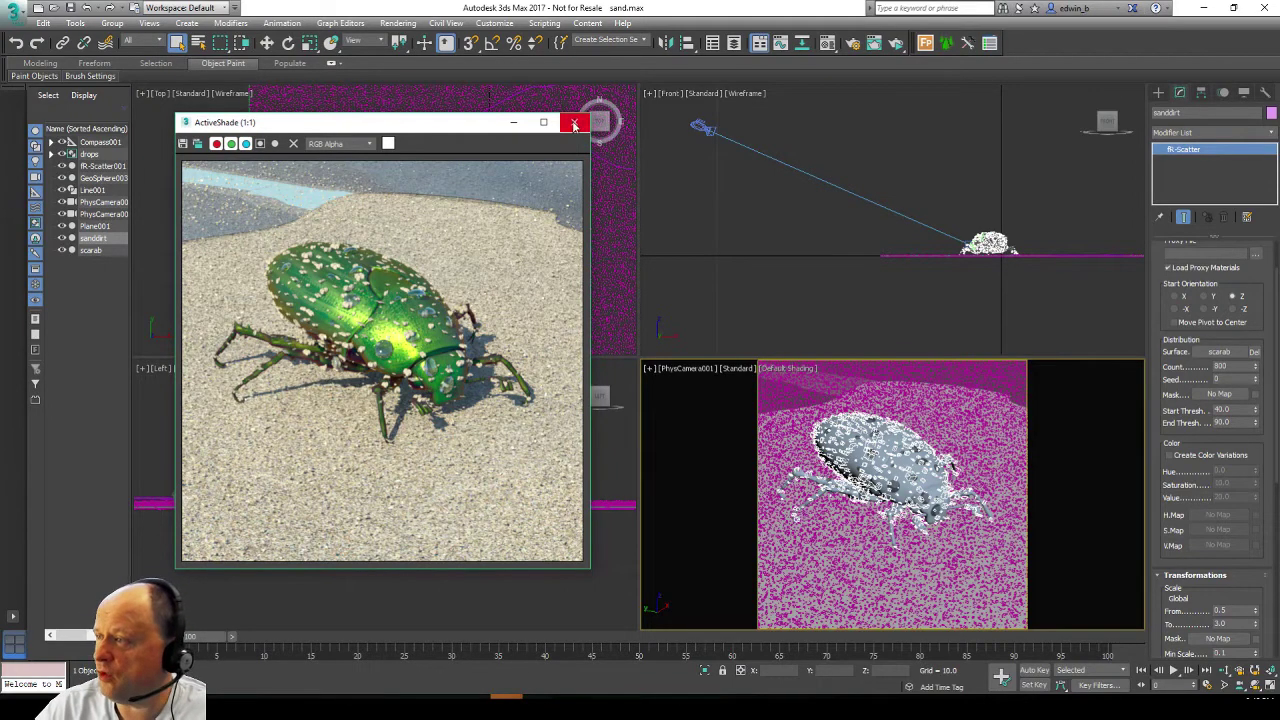
key(Escape)
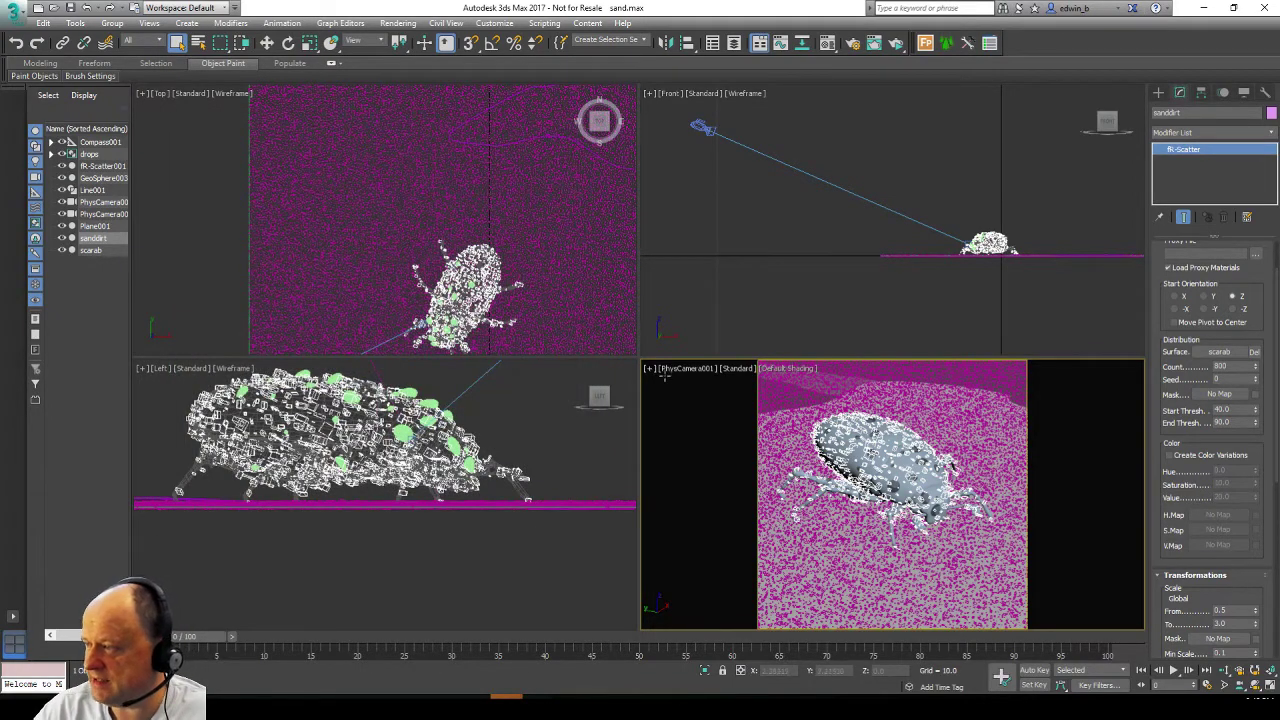
Step: Select the PhysCamera001 camera and bring its whole view cone and the ground plane into sight in the Top view
click(671, 369)
mouse_move(712, 386)
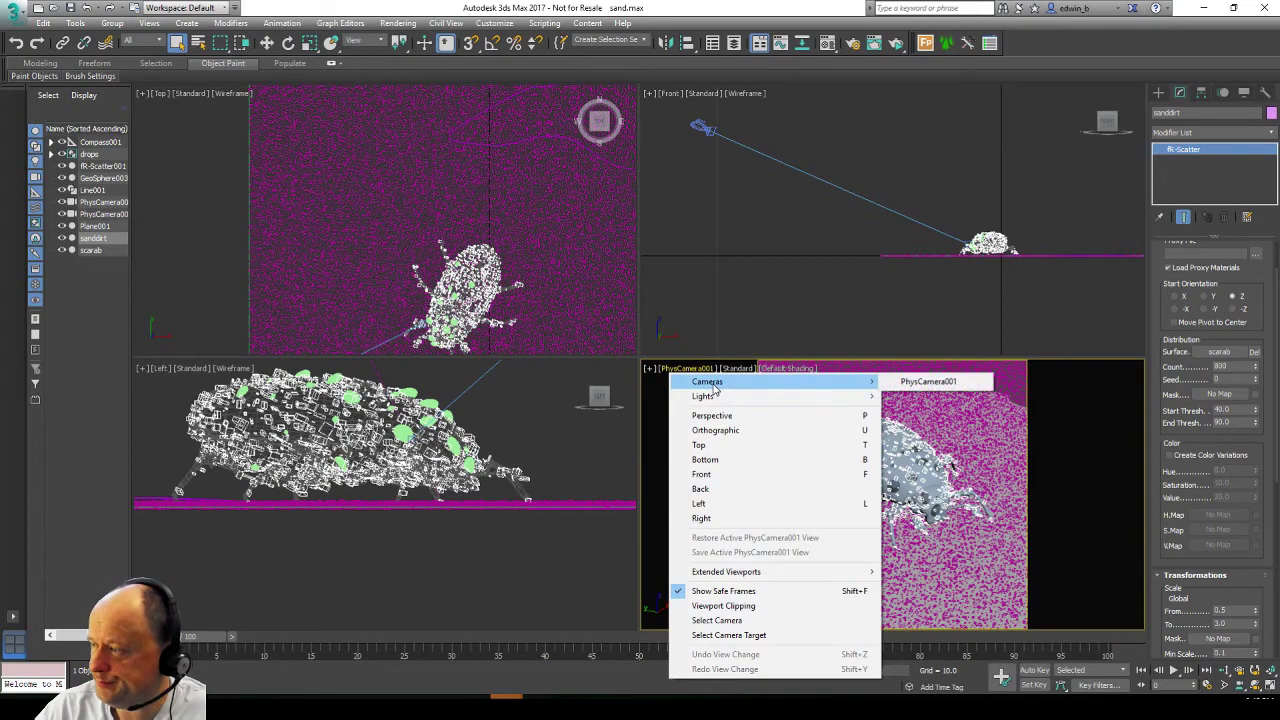
click(726, 622)
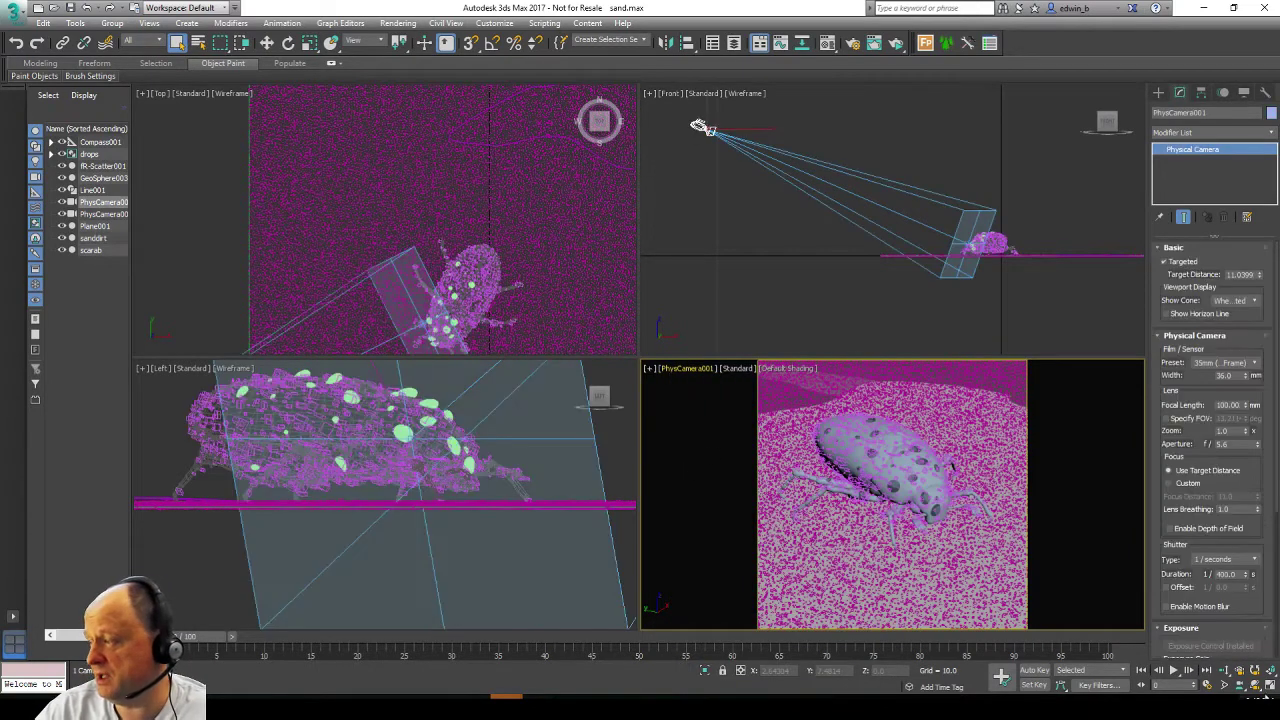
click(1270, 688)
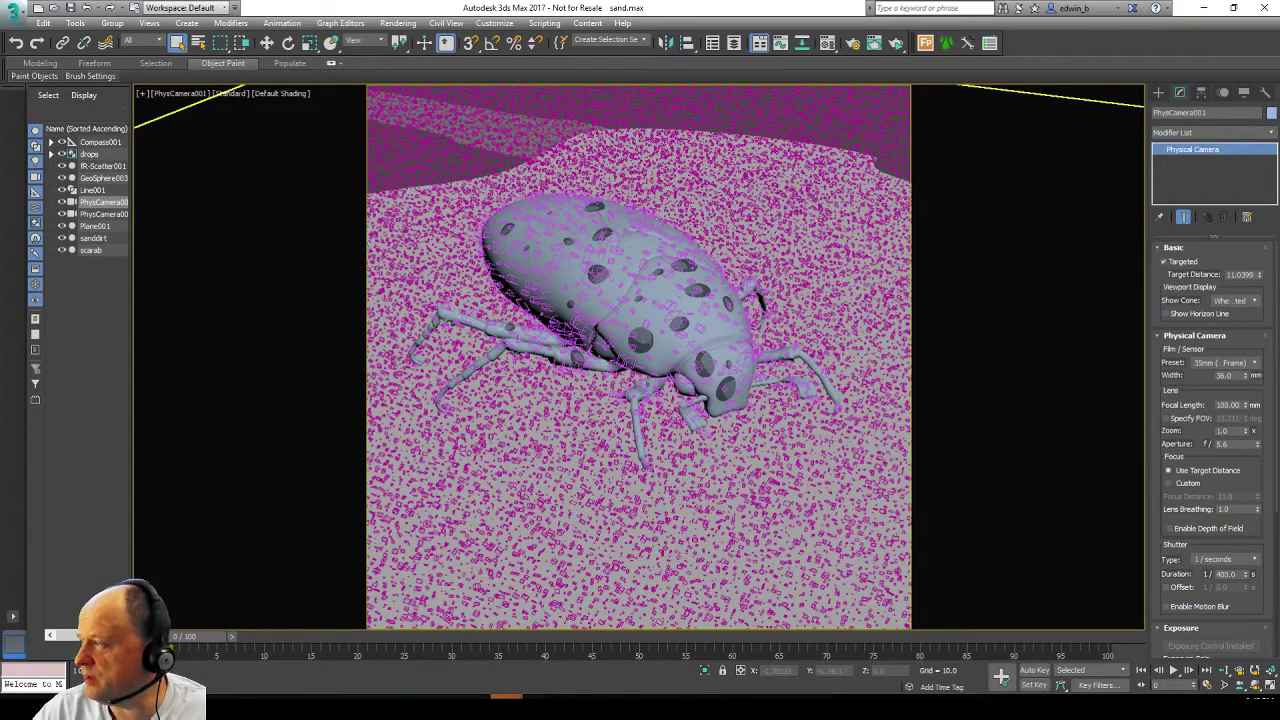
click(1263, 688)
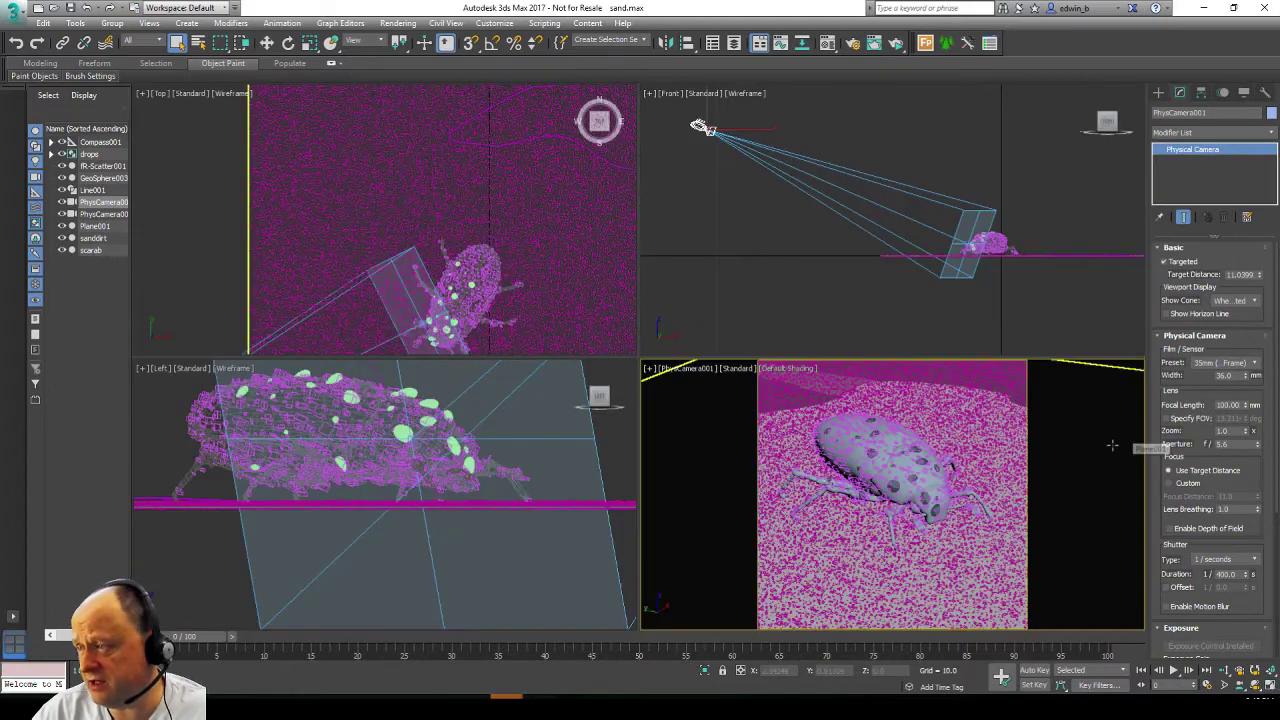
middle_drag(461, 229, 451, 160)
scroll(451, 160, down, 4)
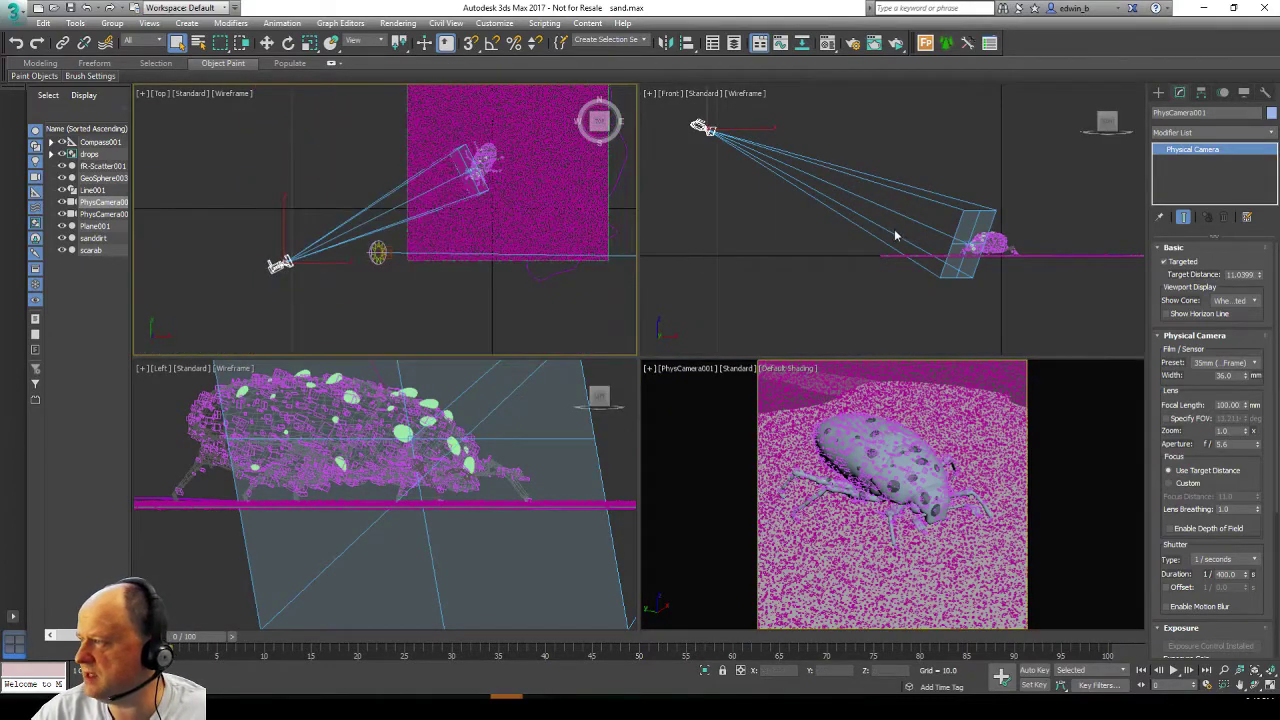
right_click(831, 259)
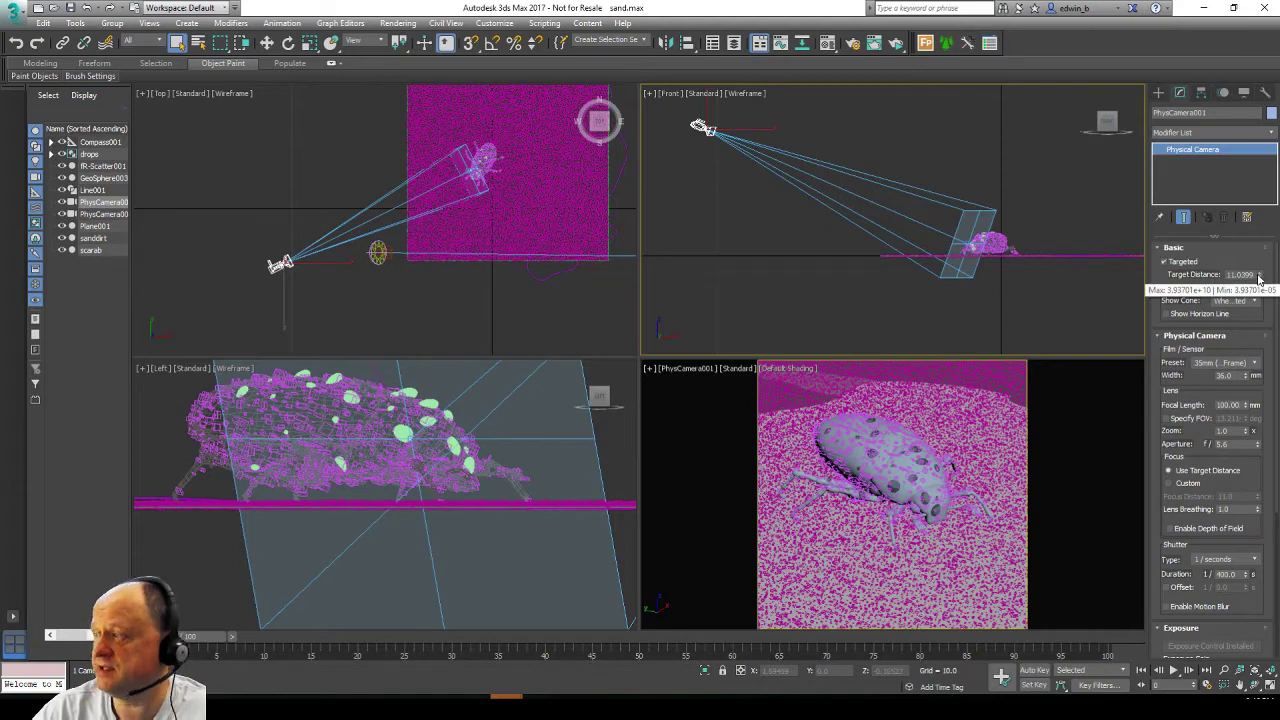
Step: Try a shorter target distance of about 5.08 on PhysCamera001 and set the target distance to 11
drag(1259, 275, 1261, 313)
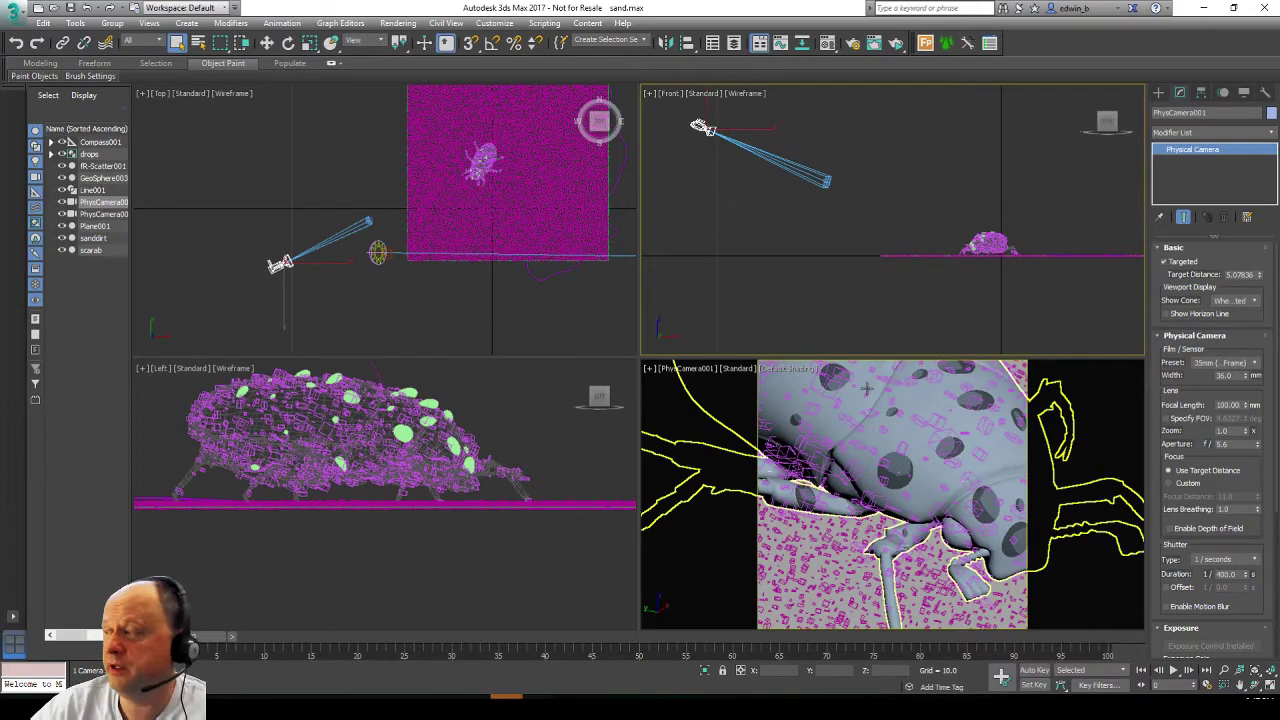
click(1263, 273)
drag(1263, 276, 1266, 184)
text(11)
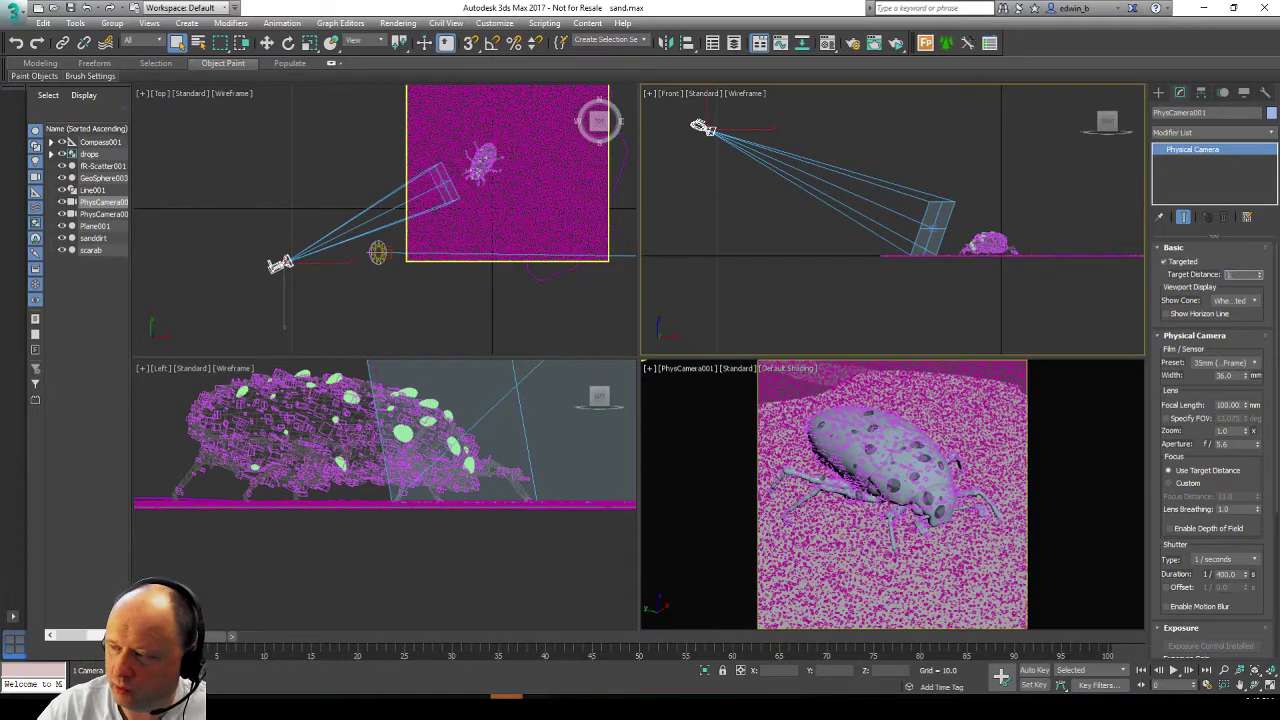
key(Return)
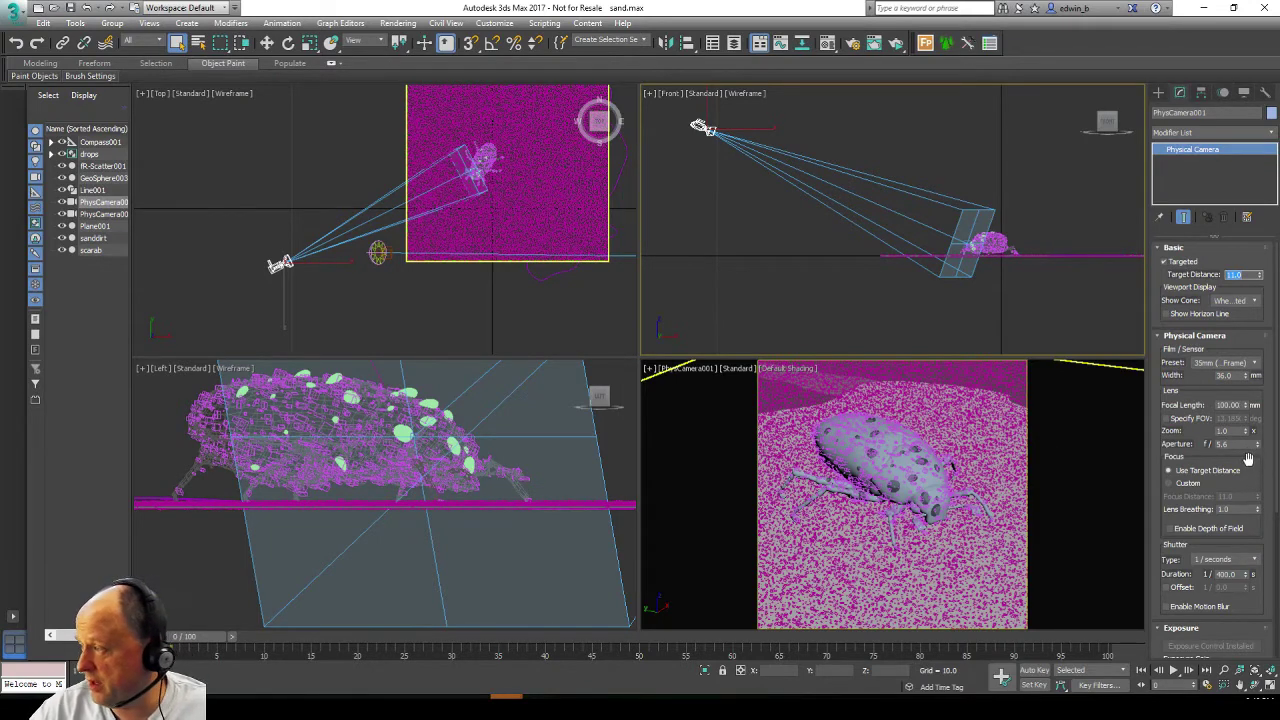
Step: Try a lens breathing of 0 on PhysCamera001 while varying its target distance
scroll(1200, 390, down, 3)
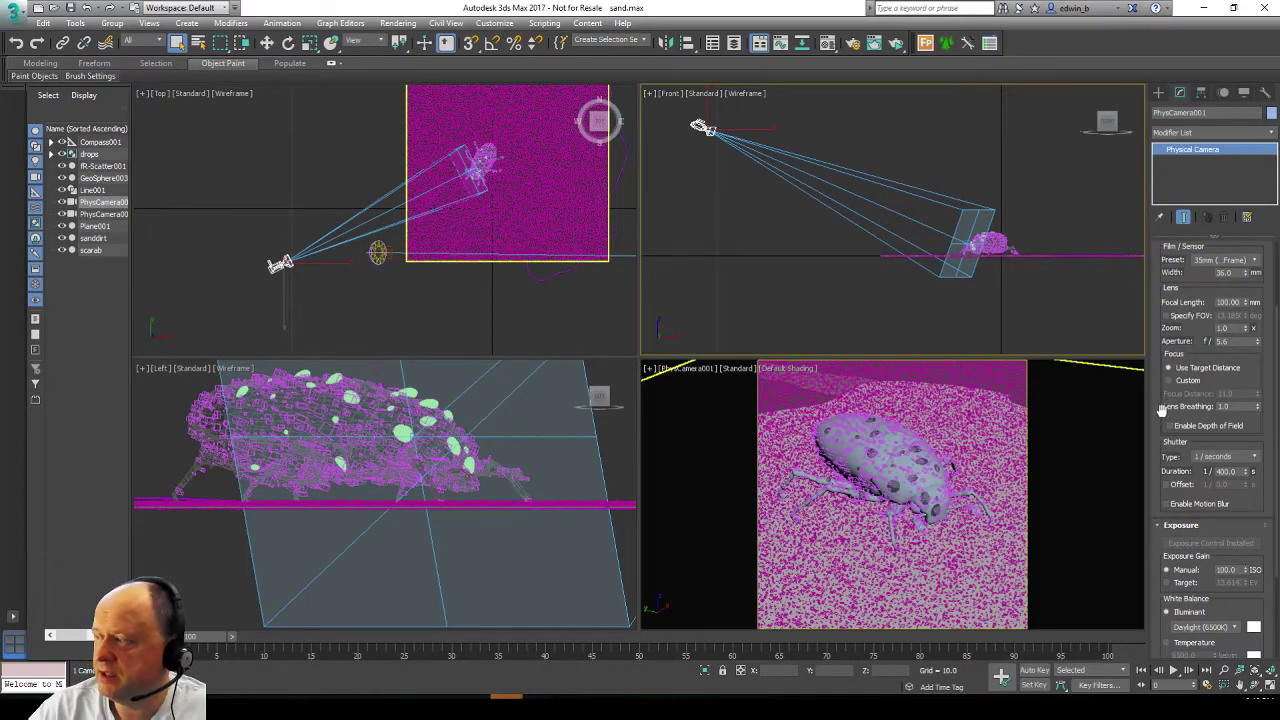
right_click(1260, 407)
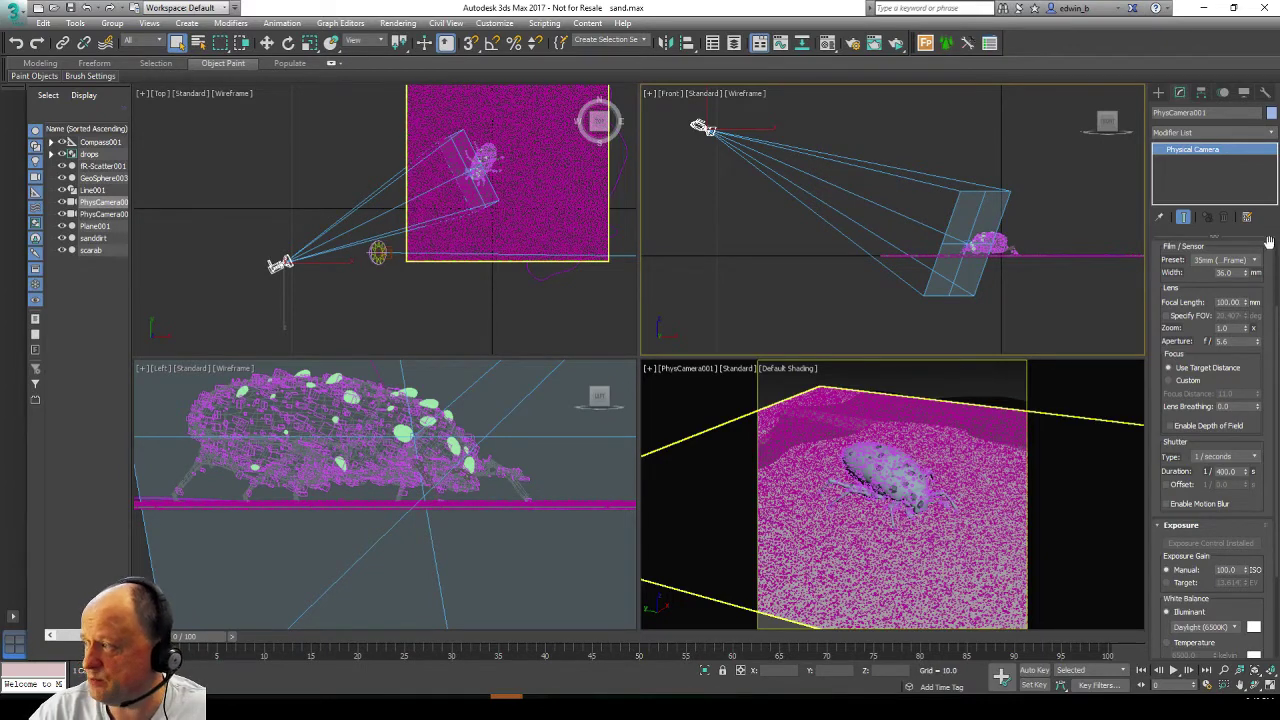
scroll(1275, 285, up, 3)
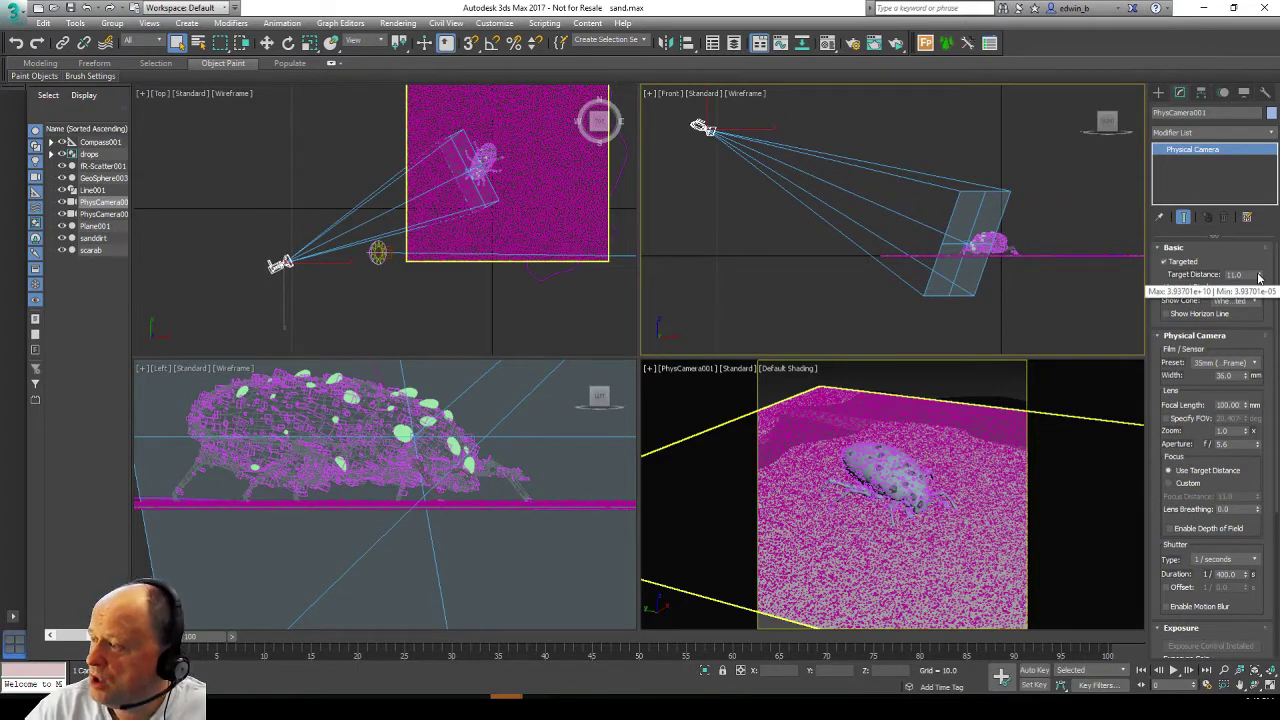
mouse_move(1259, 277)
mouse_down()
mouse_move(1258, 311)
mouse_move(1263, 281)
mouse_up()
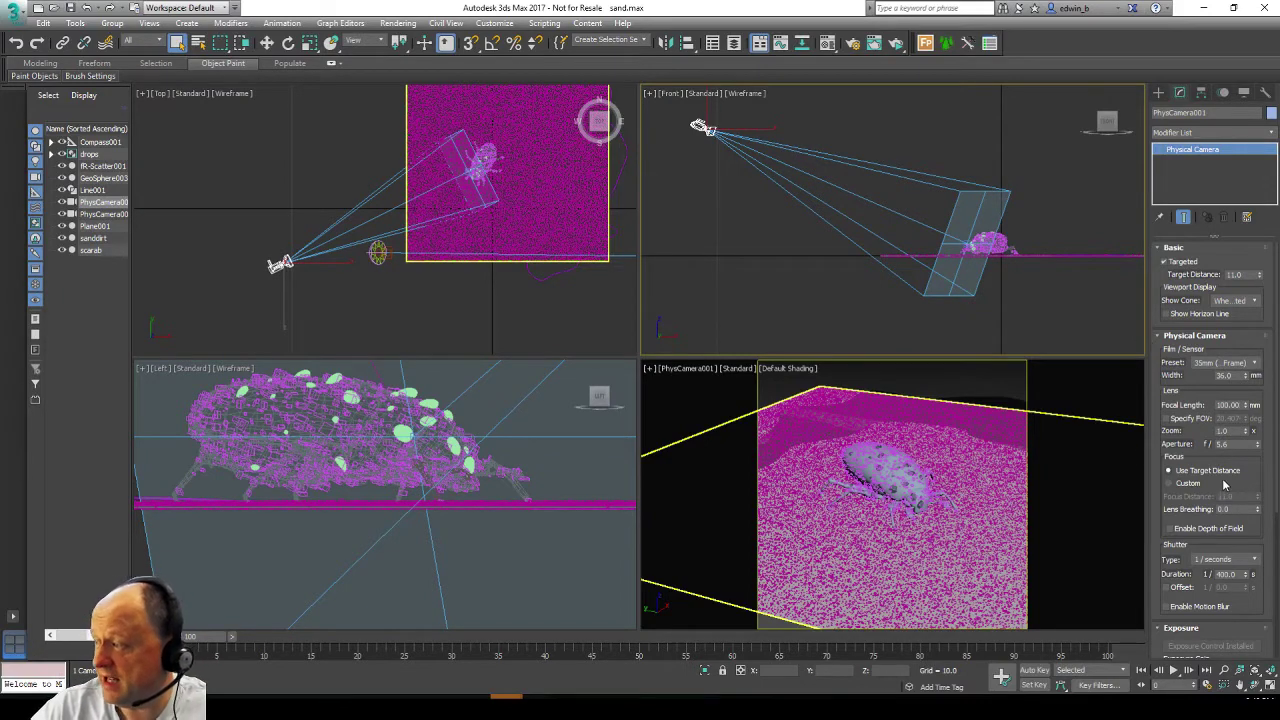
Step: Set the lens breathing of PhysCamera001 to 1 and test a temporary change of its target distance
double_click(1222, 509)
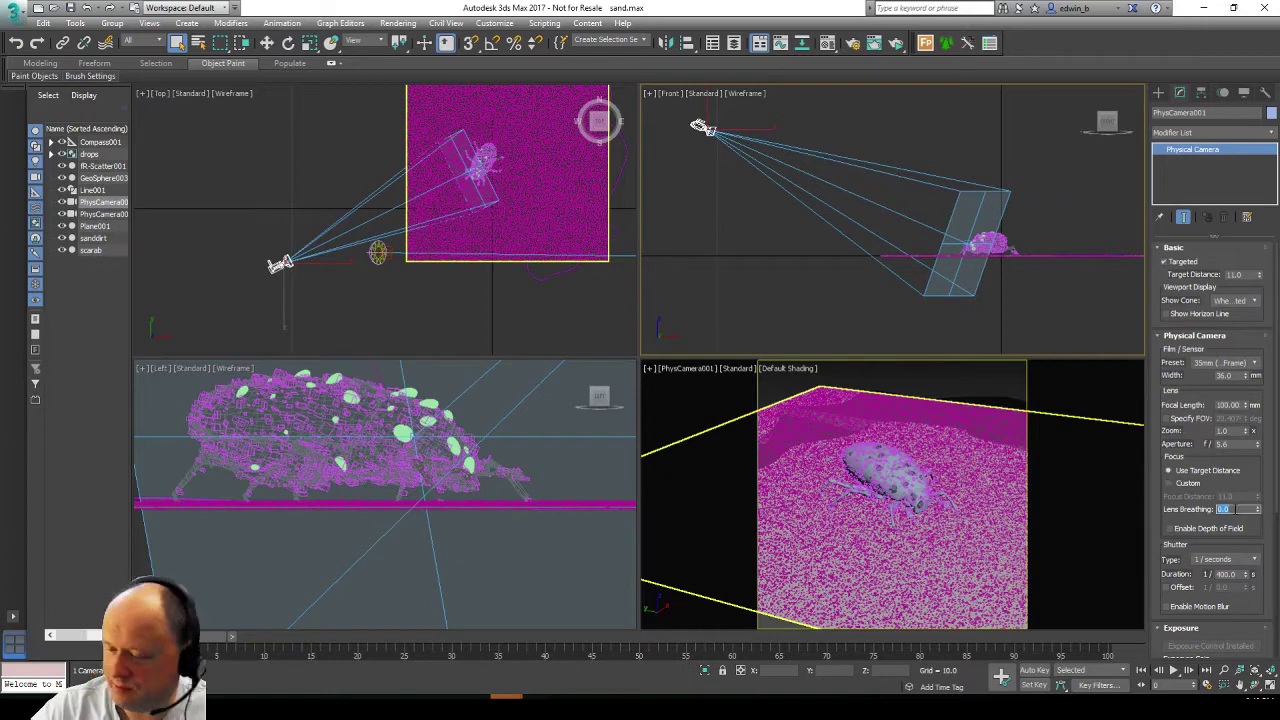
text(1)
key(Return)
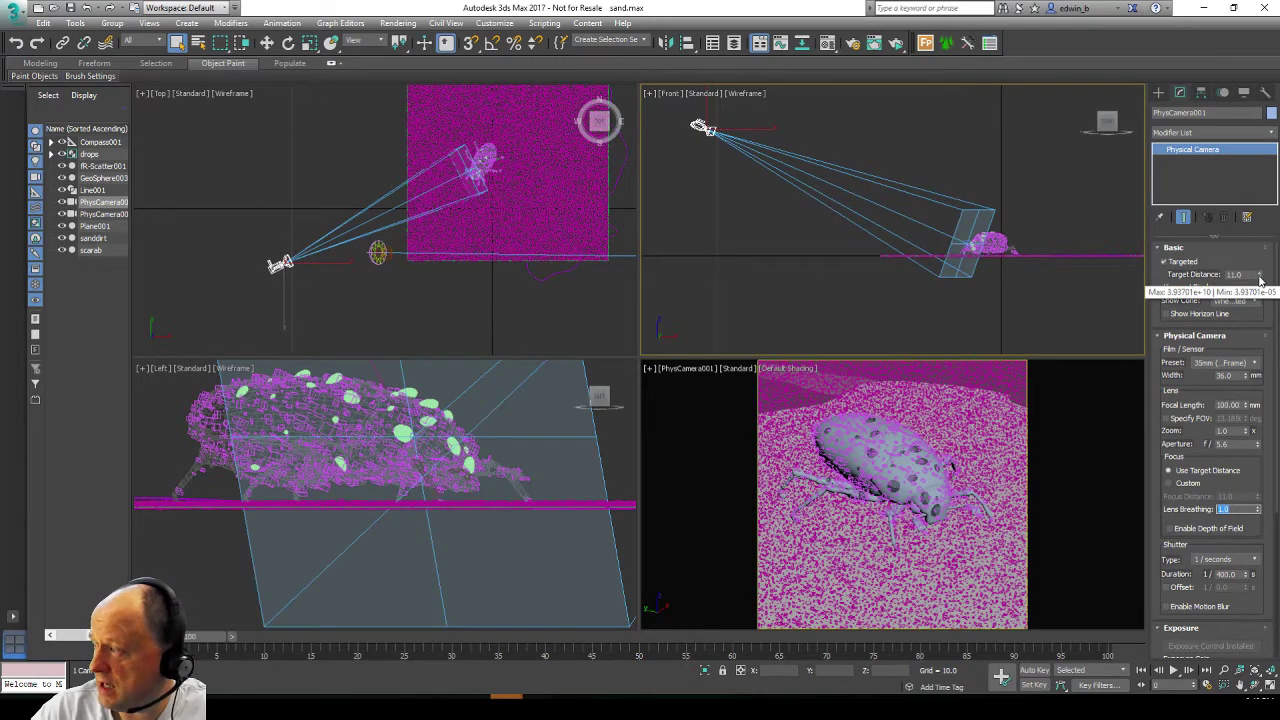
drag(1260, 278, 1257, 309)
right_click(1257, 309)
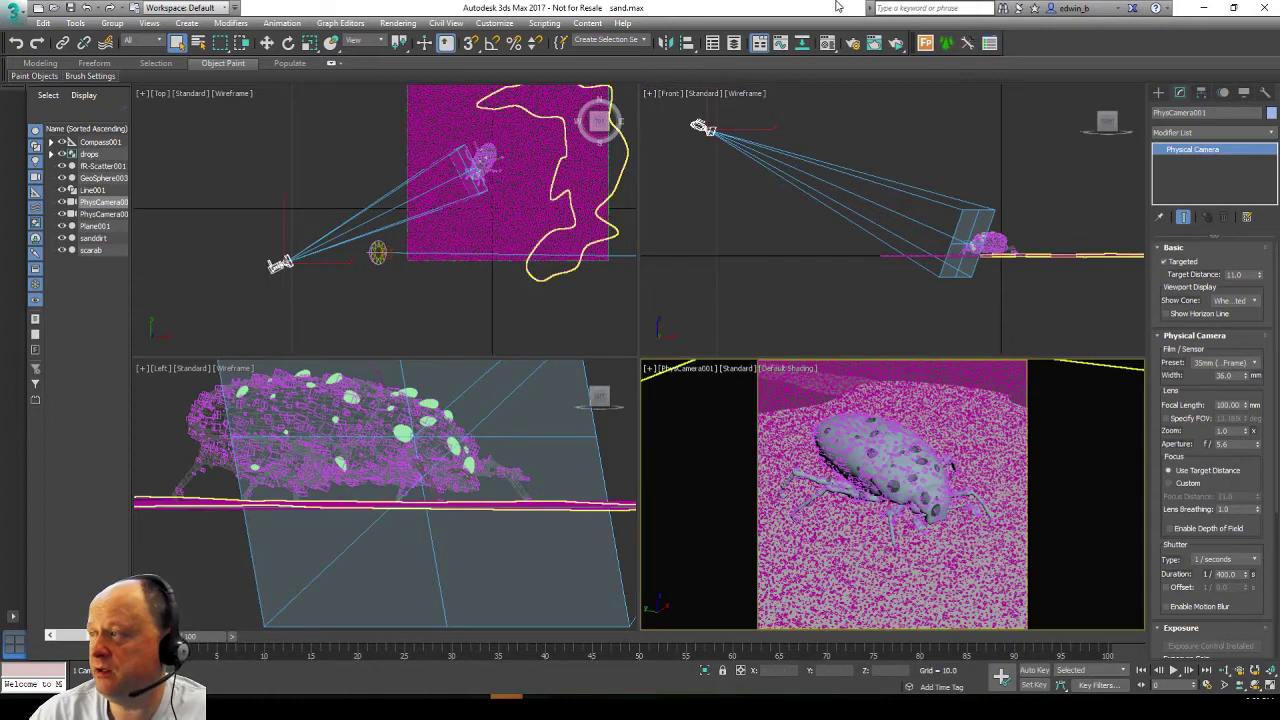
Step: Start an ActiveShade render of PhysCamera001, try a target distance of 6.05, and set the distance back to 11
click(897, 44)
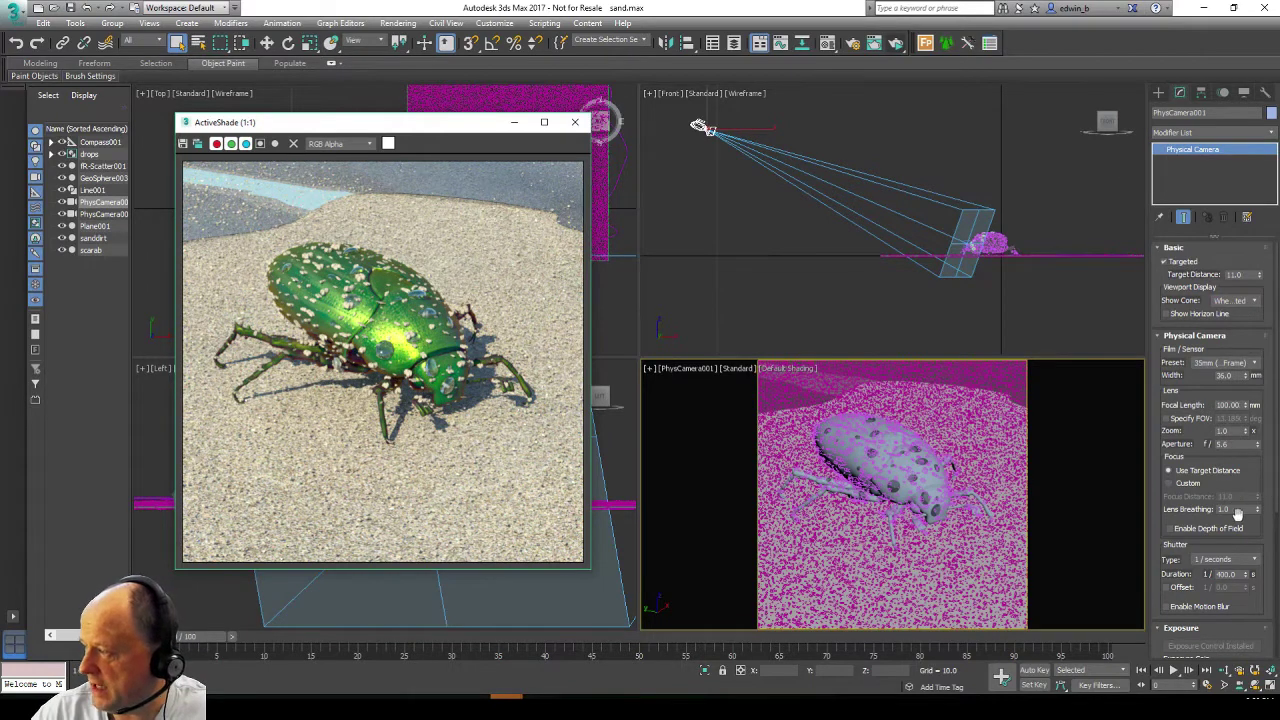
click(1262, 276)
drag(1262, 276, 1259, 307)
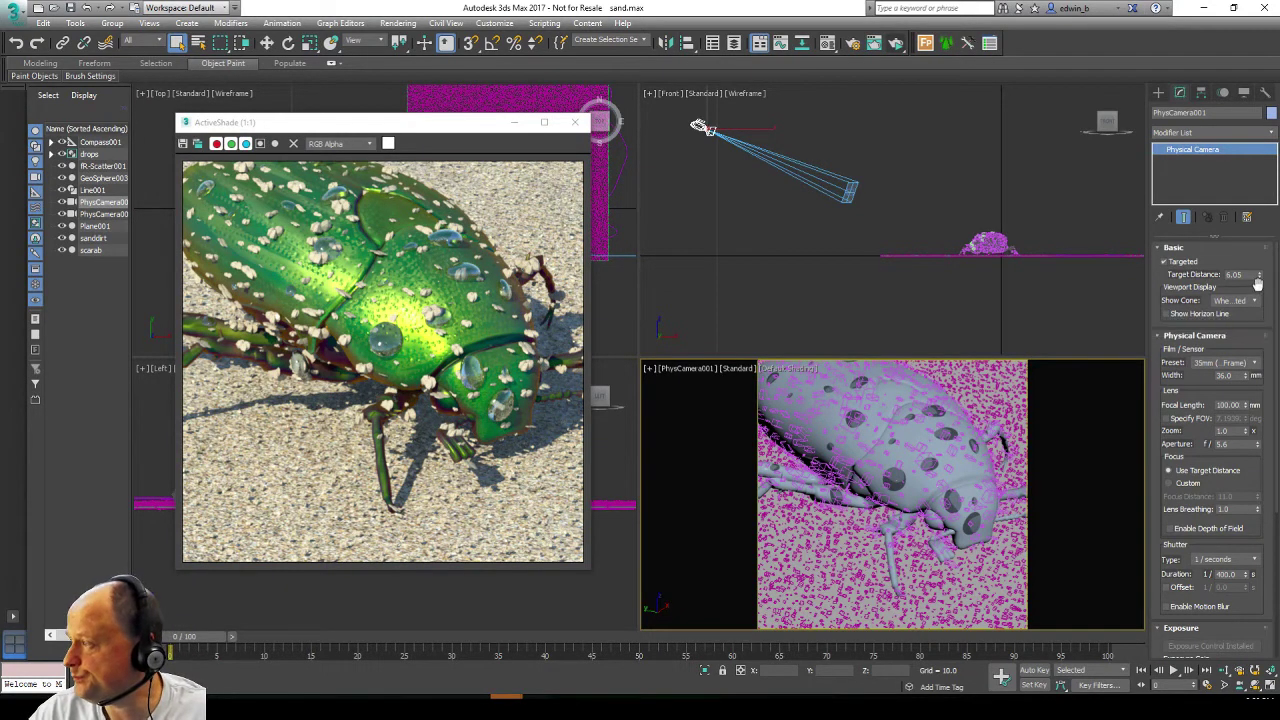
click(1247, 276)
text(11)
key(Return)
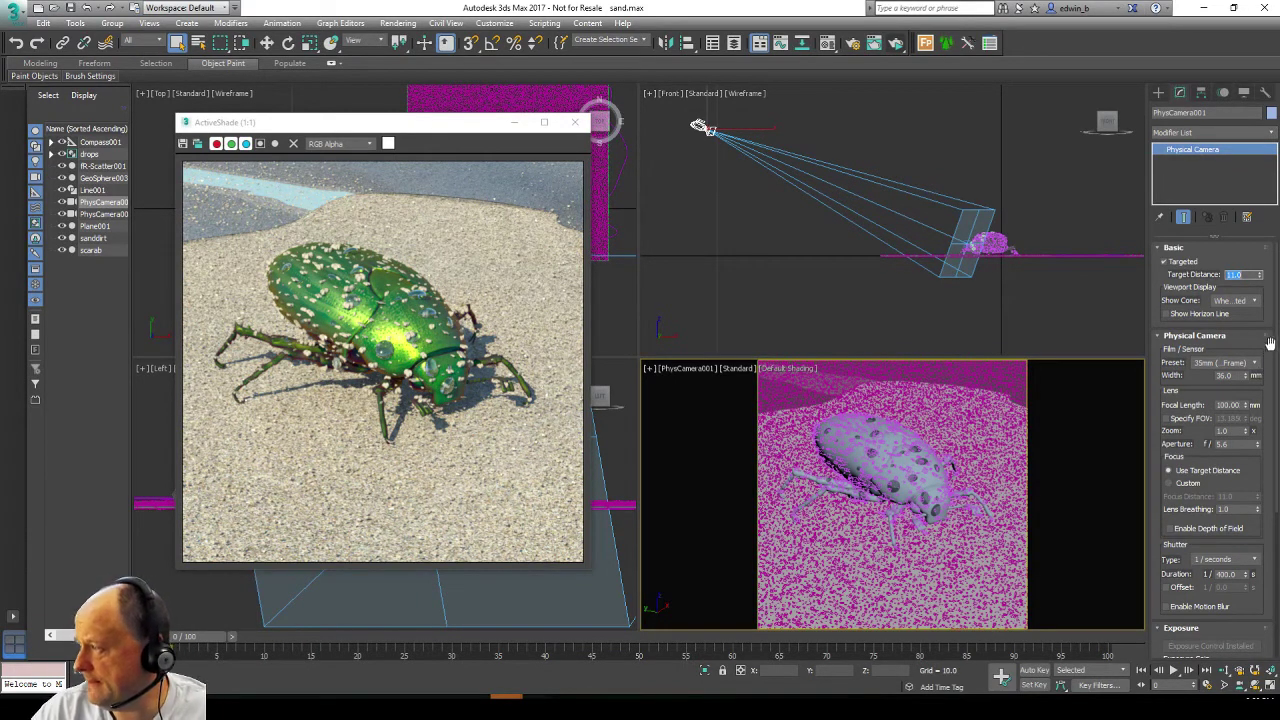
Step: Try a focal length of 50 mm on PhysCamera001 and set the focal length to 100 mm
drag(1270, 344, 1263, 281)
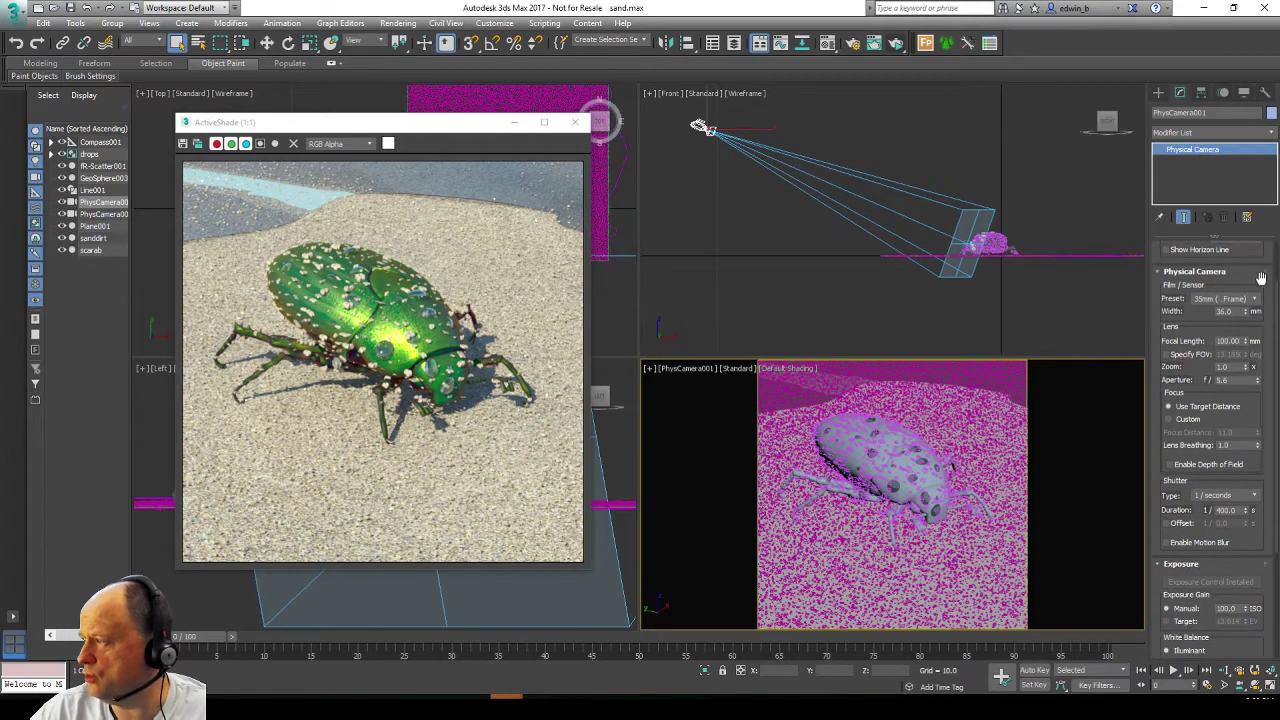
click(1226, 341)
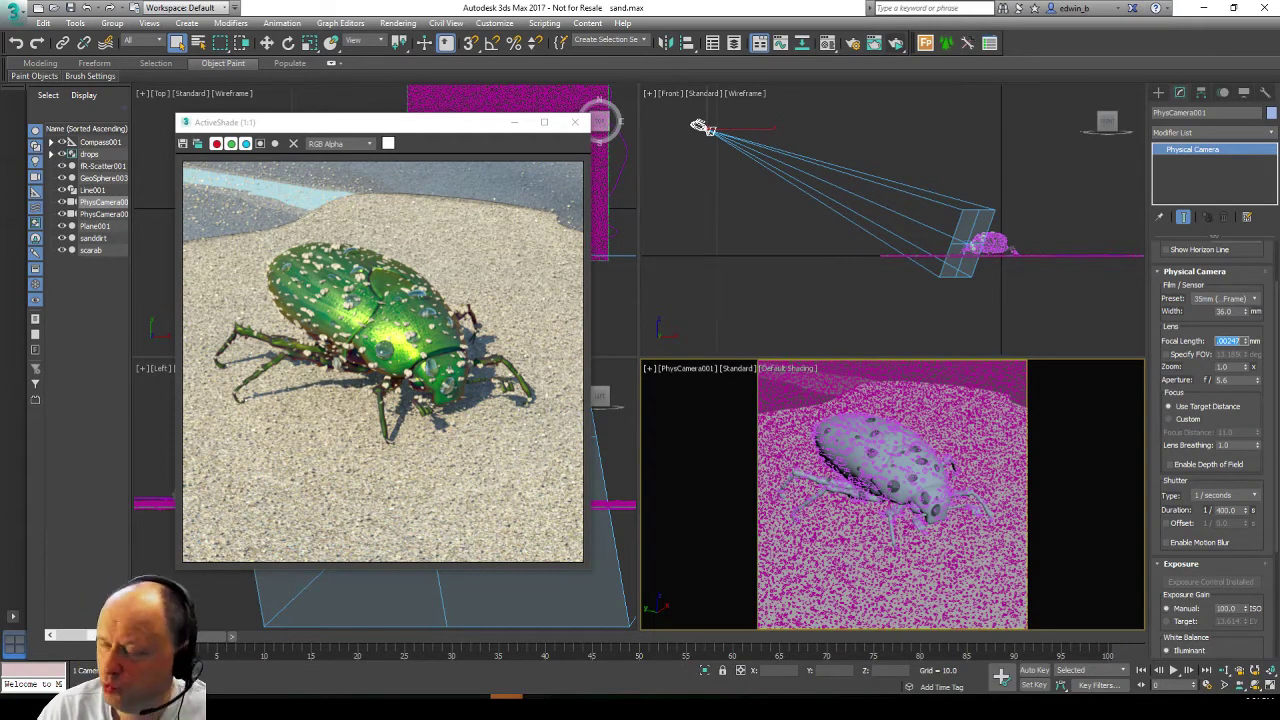
text(50)
key(Return)
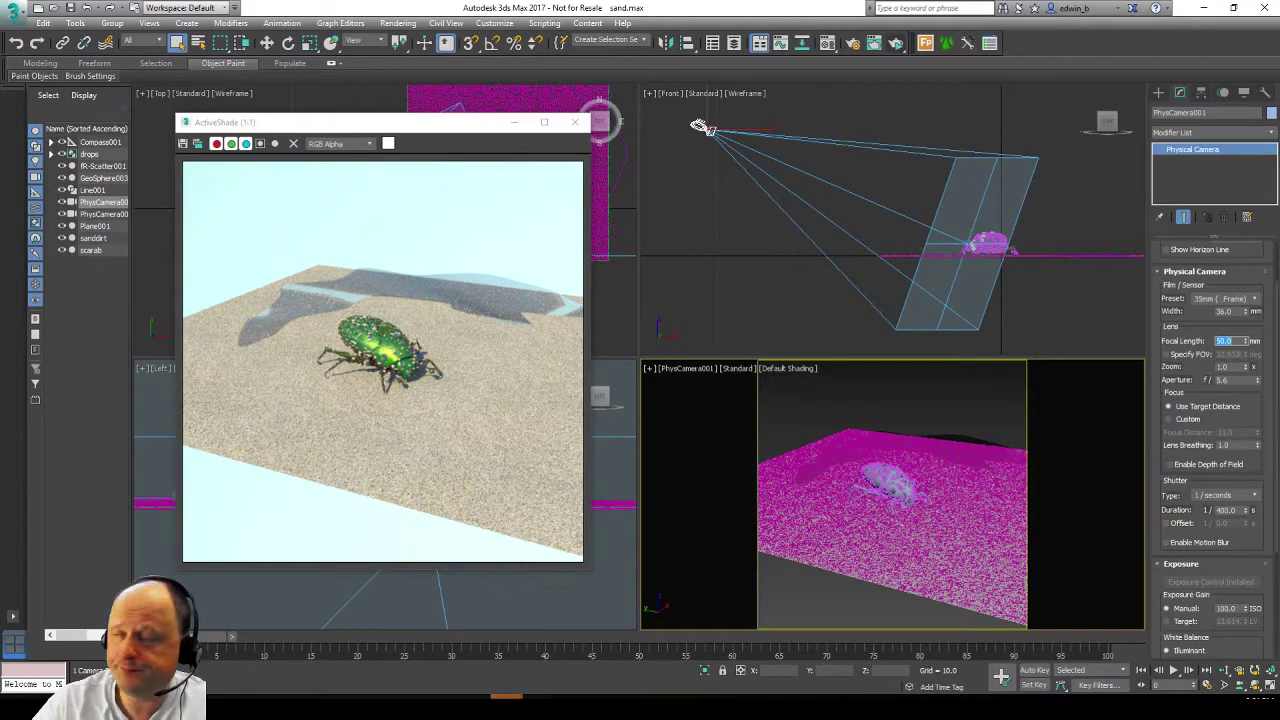
text(100)
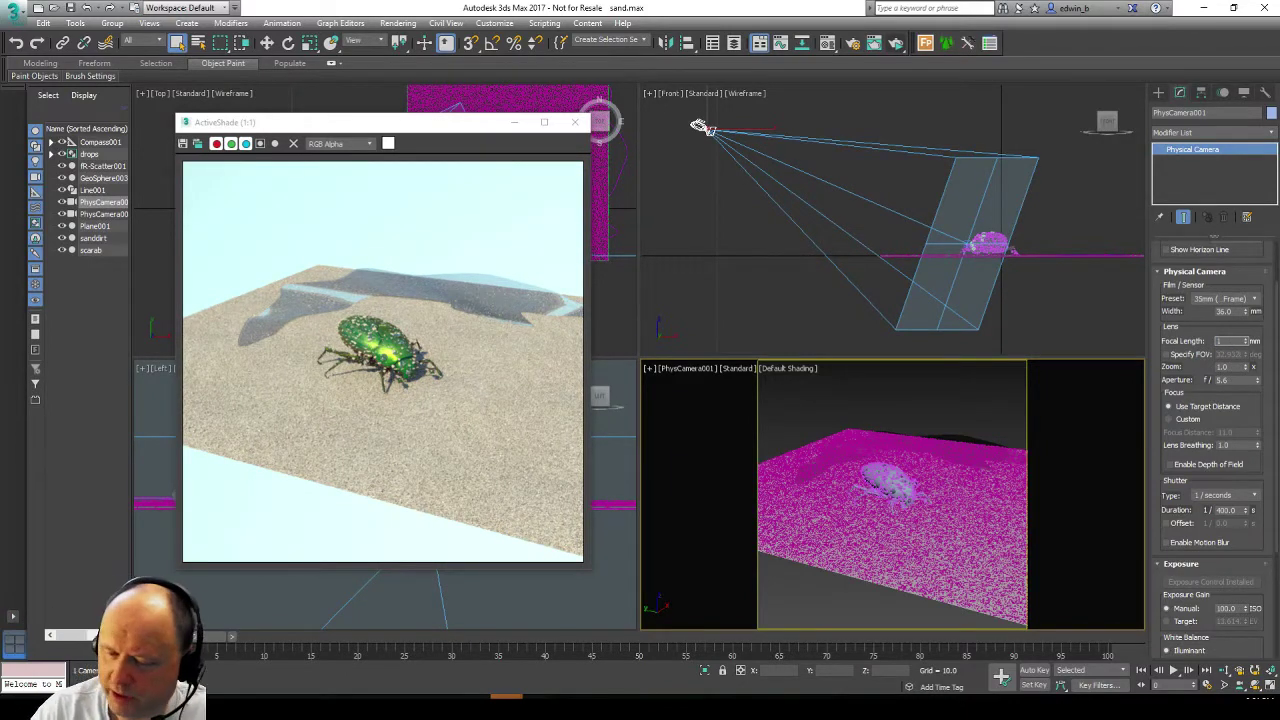
key(Return)
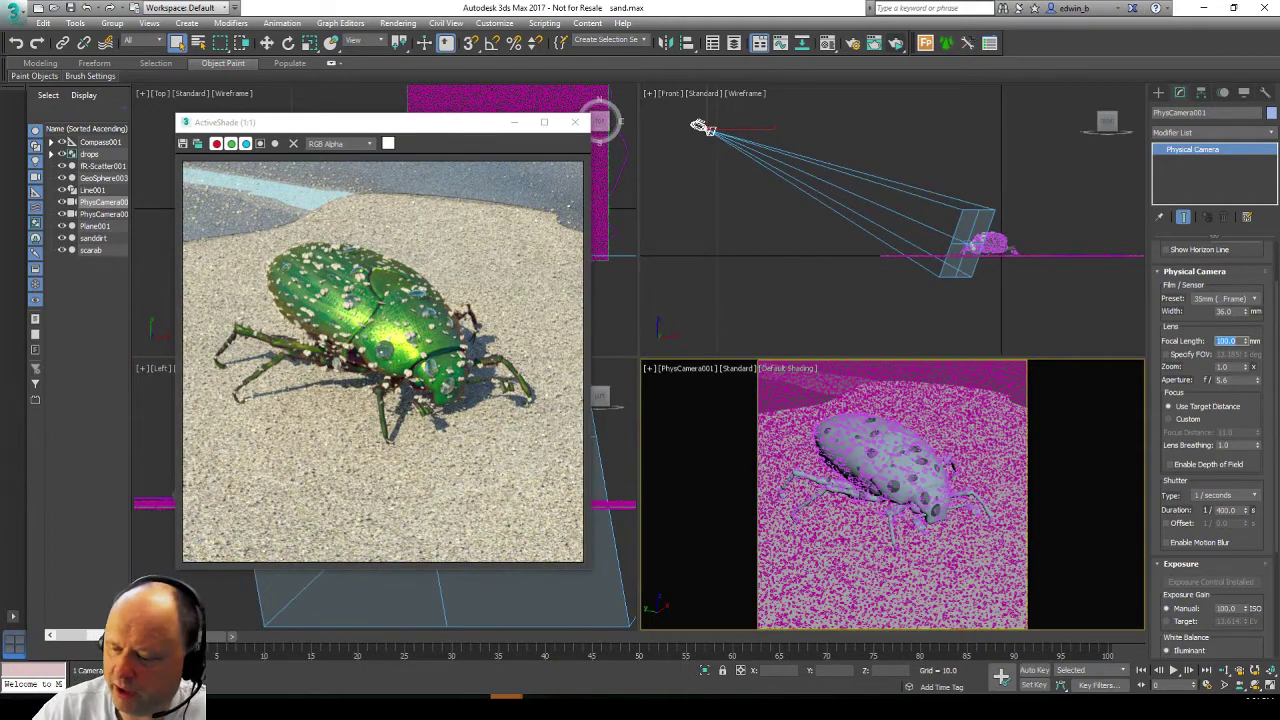
Step: Try a focal length of 200 mm for a close-up of the scarab and return it to 100 mm
text(200)
key(Return)
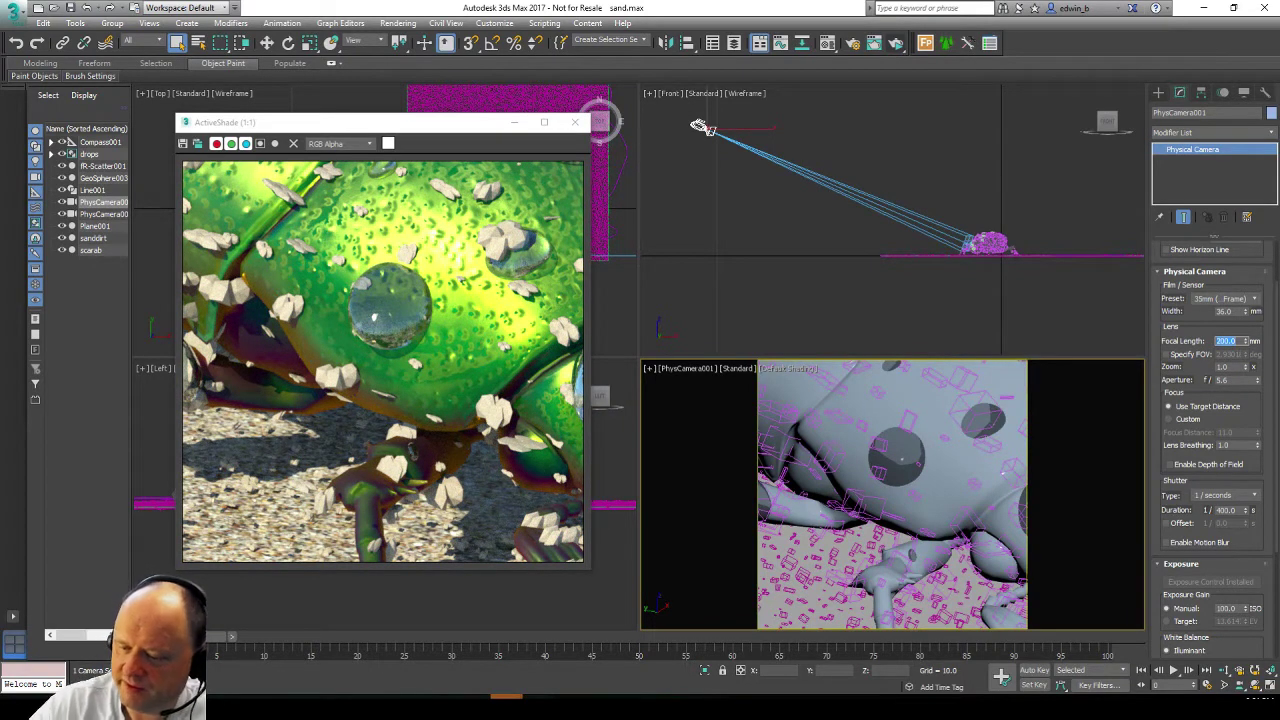
text(100)
key(Return)
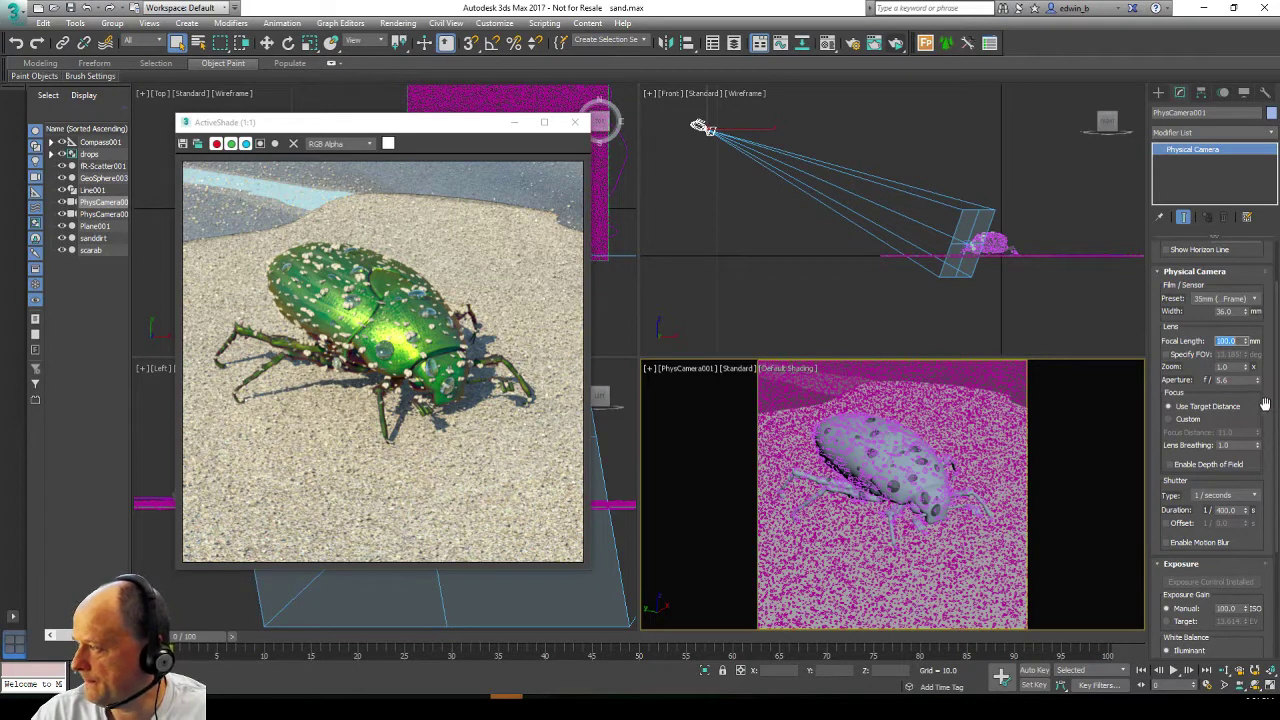
Step: Try zoom factors of 2 and 4 on PhysCamera001 and return the zoom to 1
drag(1267, 406, 1264, 372)
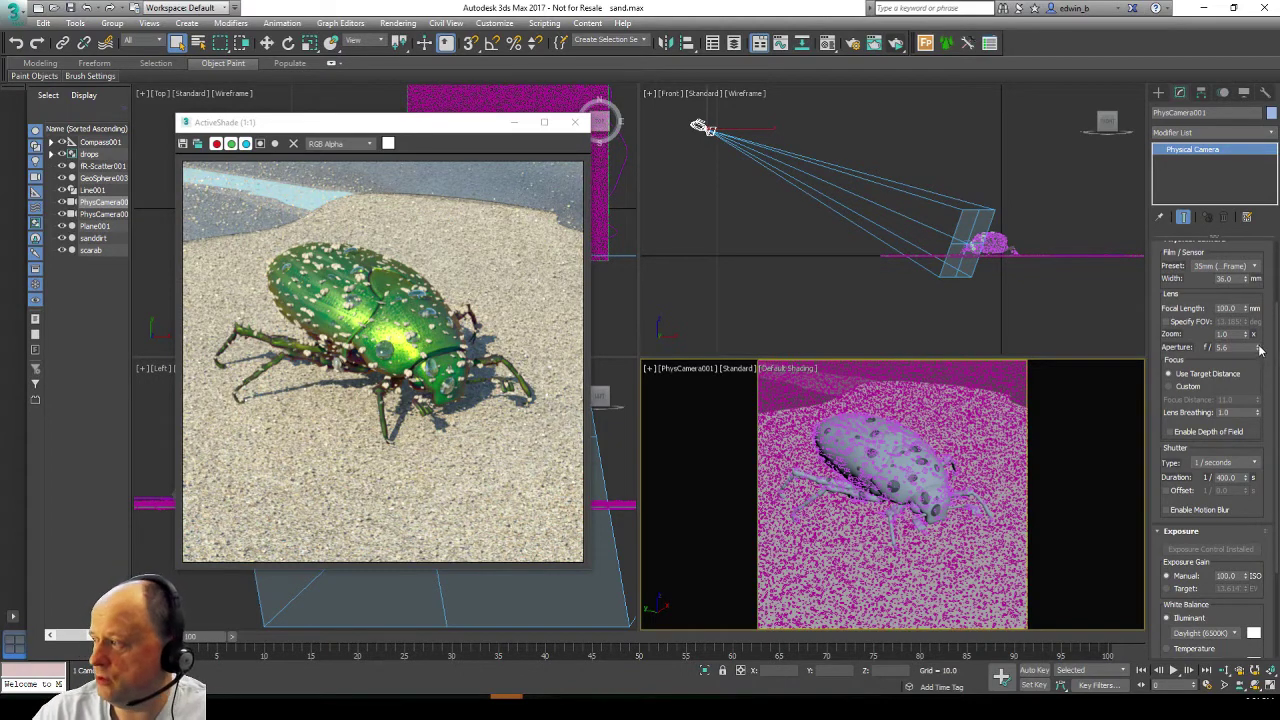
double_click(1224, 334)
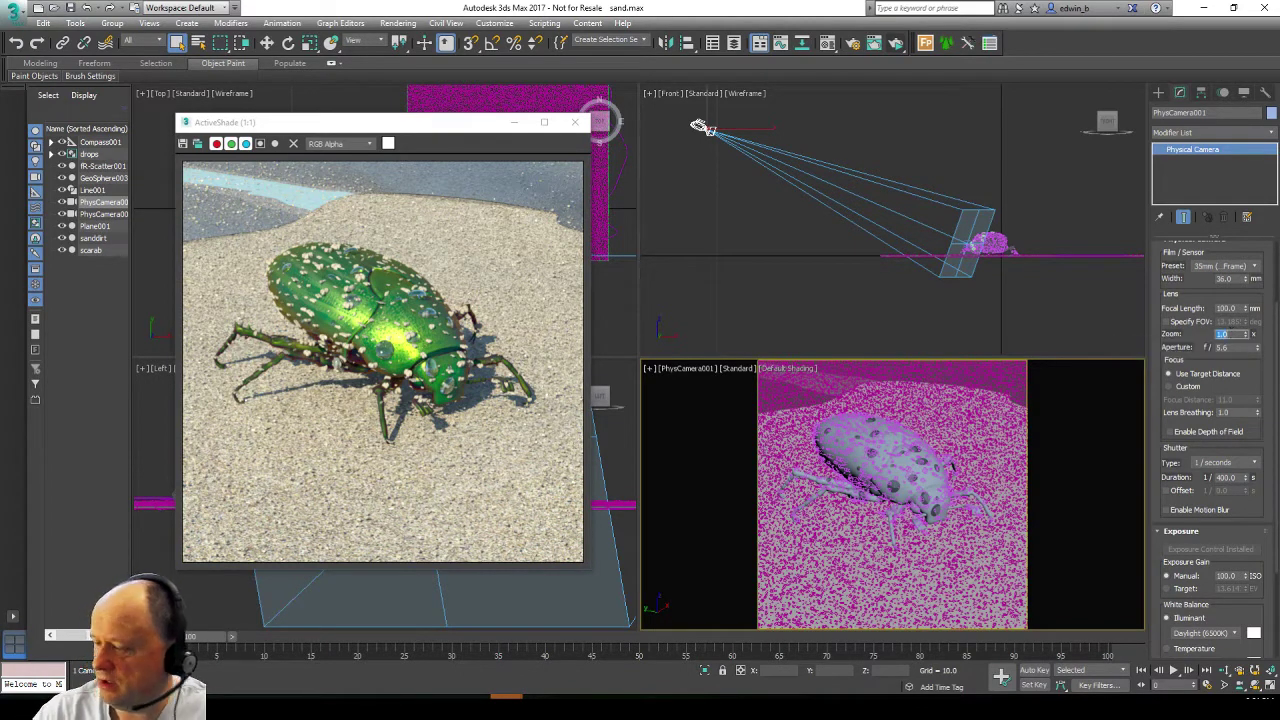
text(2)
key(Return)
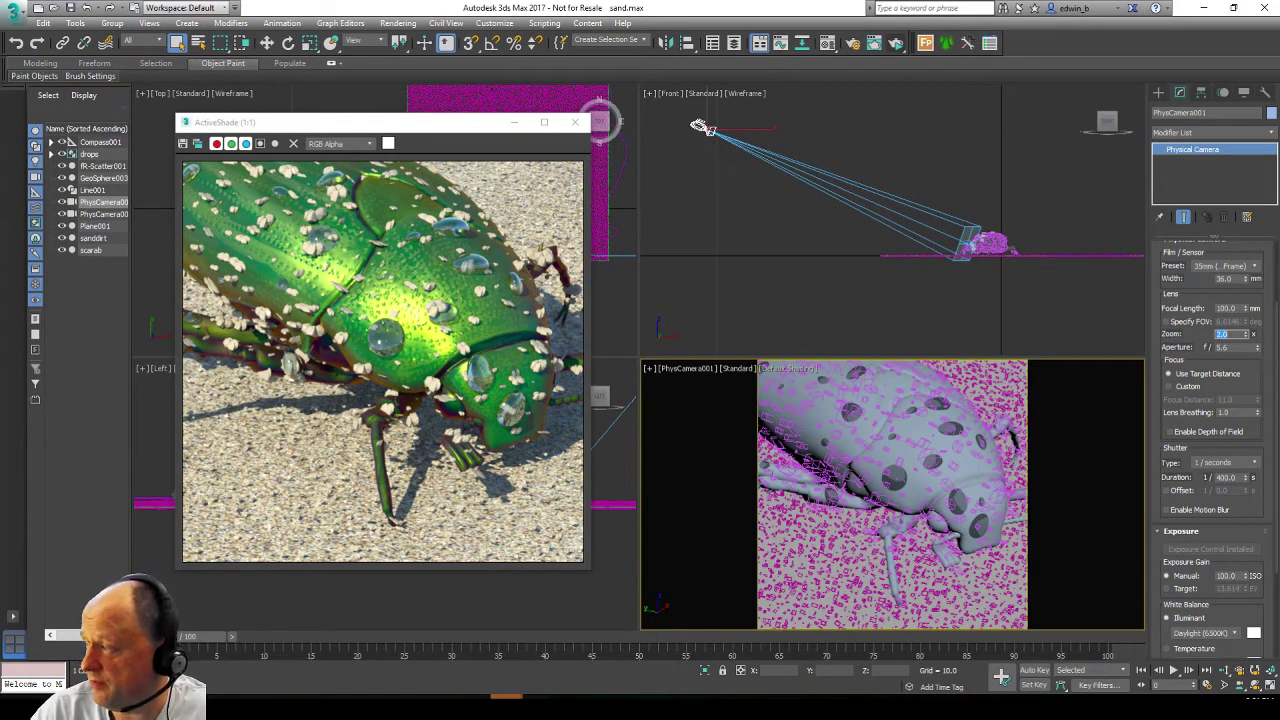
text(4)
key(Return)
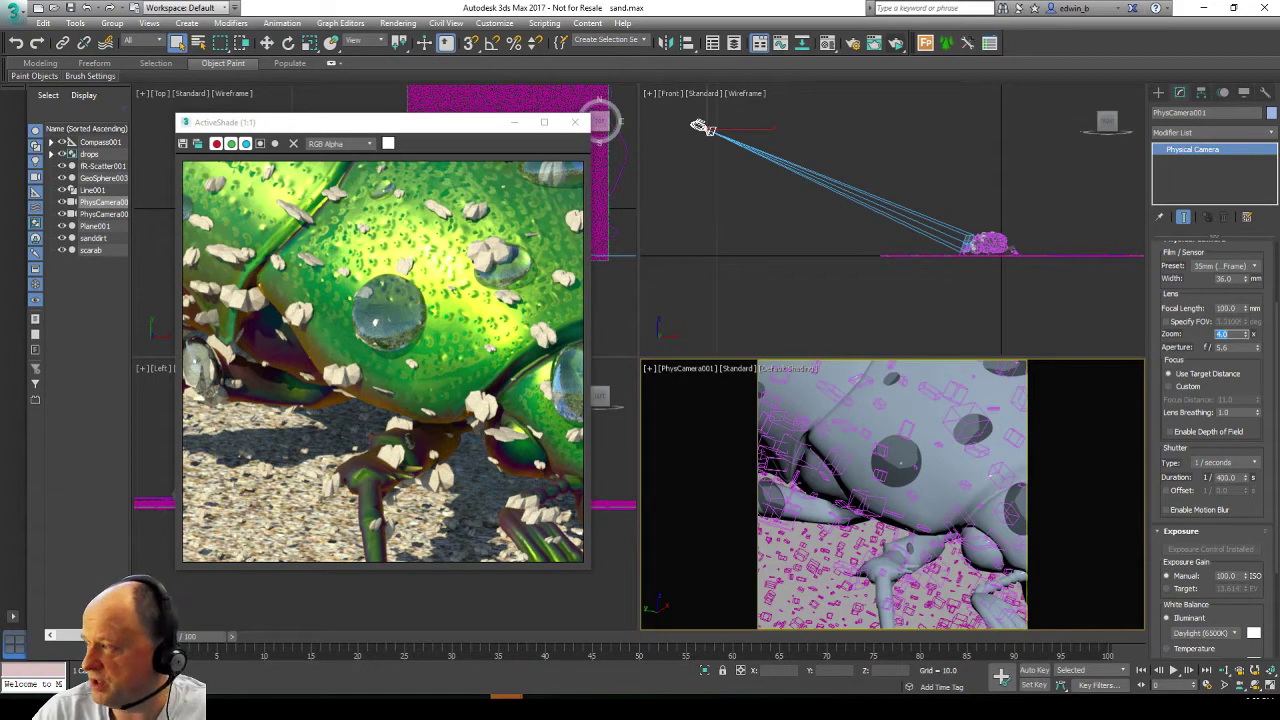
text(1)
key(Return)
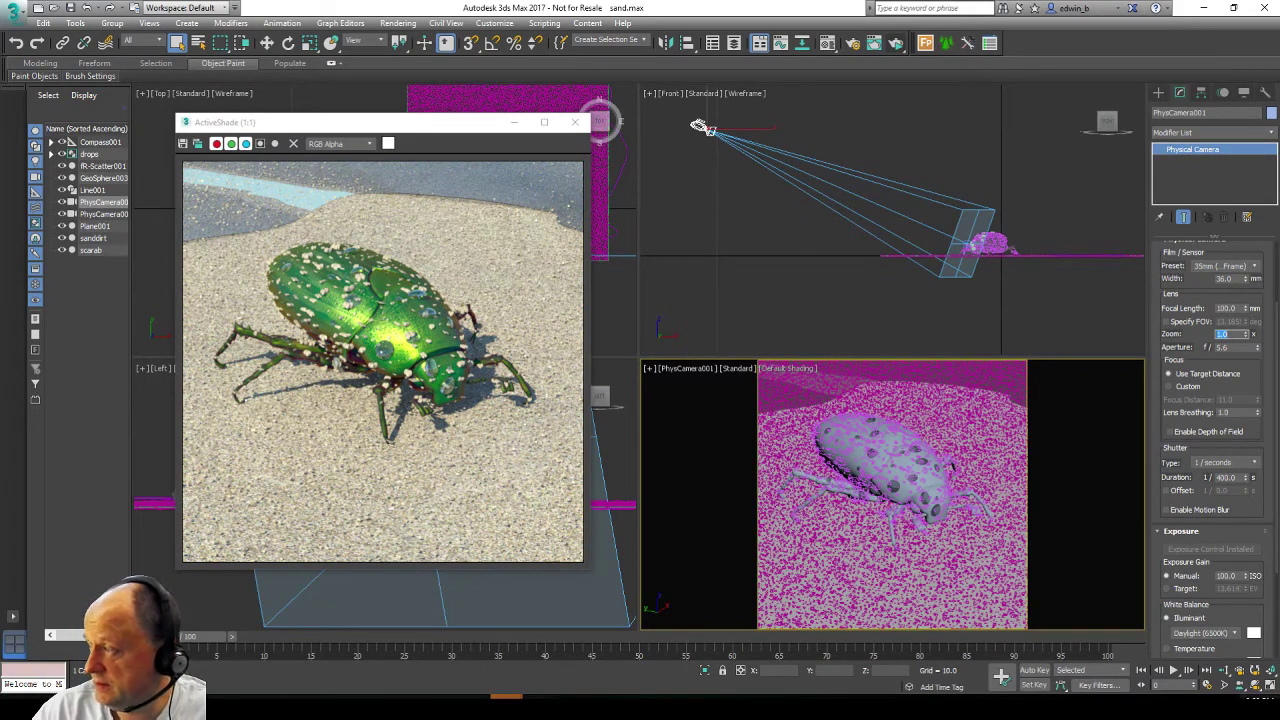
Step: Enable depth of field on PhysCamera001
double_click(1230, 347)
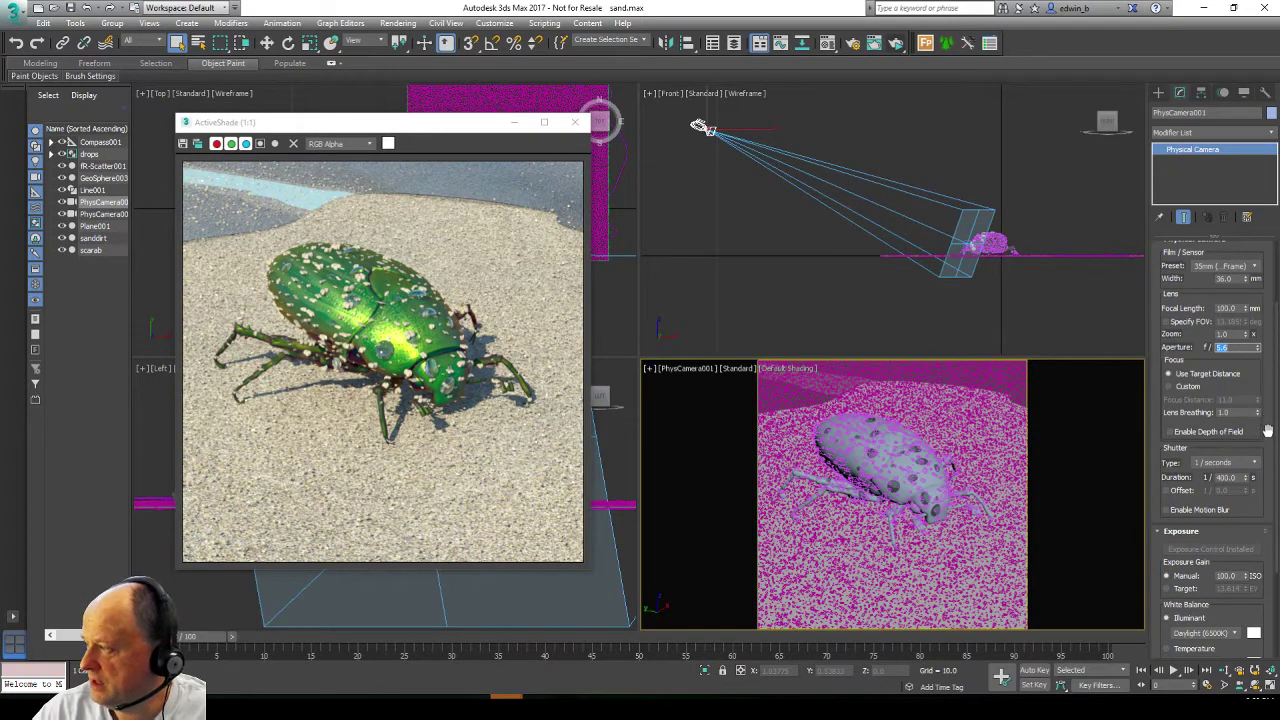
scroll(1267, 430, down, 2)
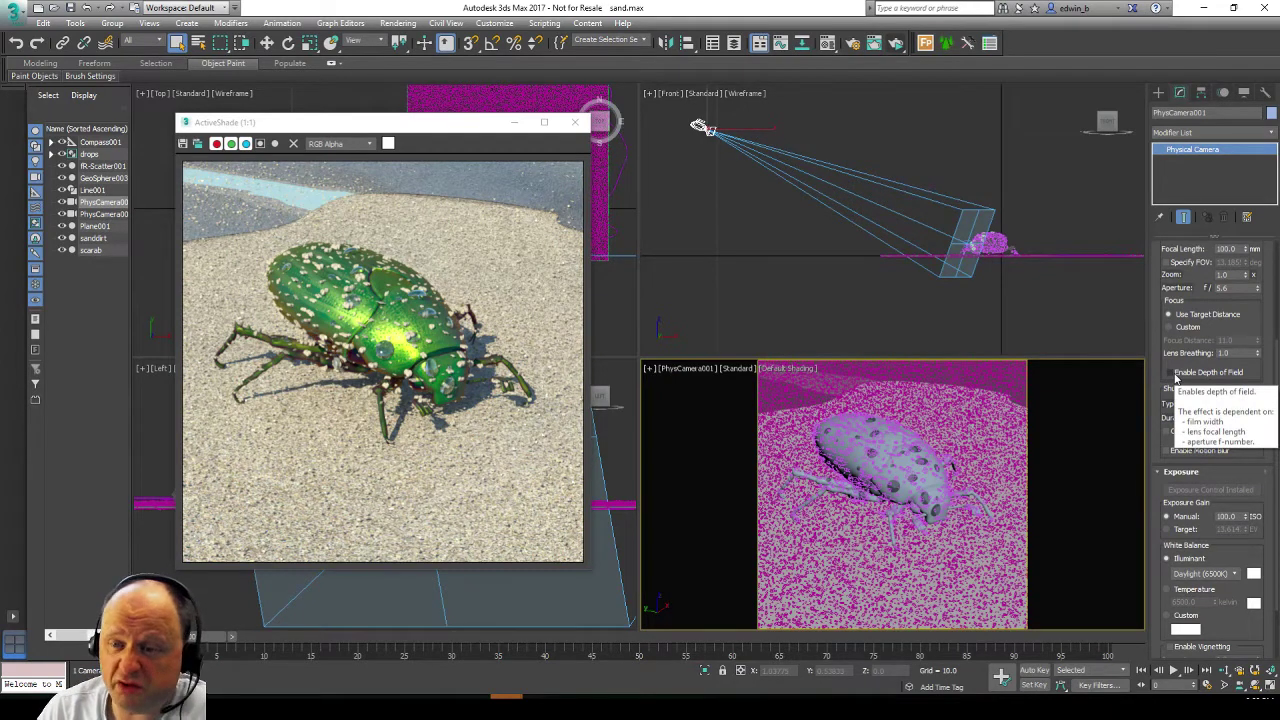
click(1176, 377)
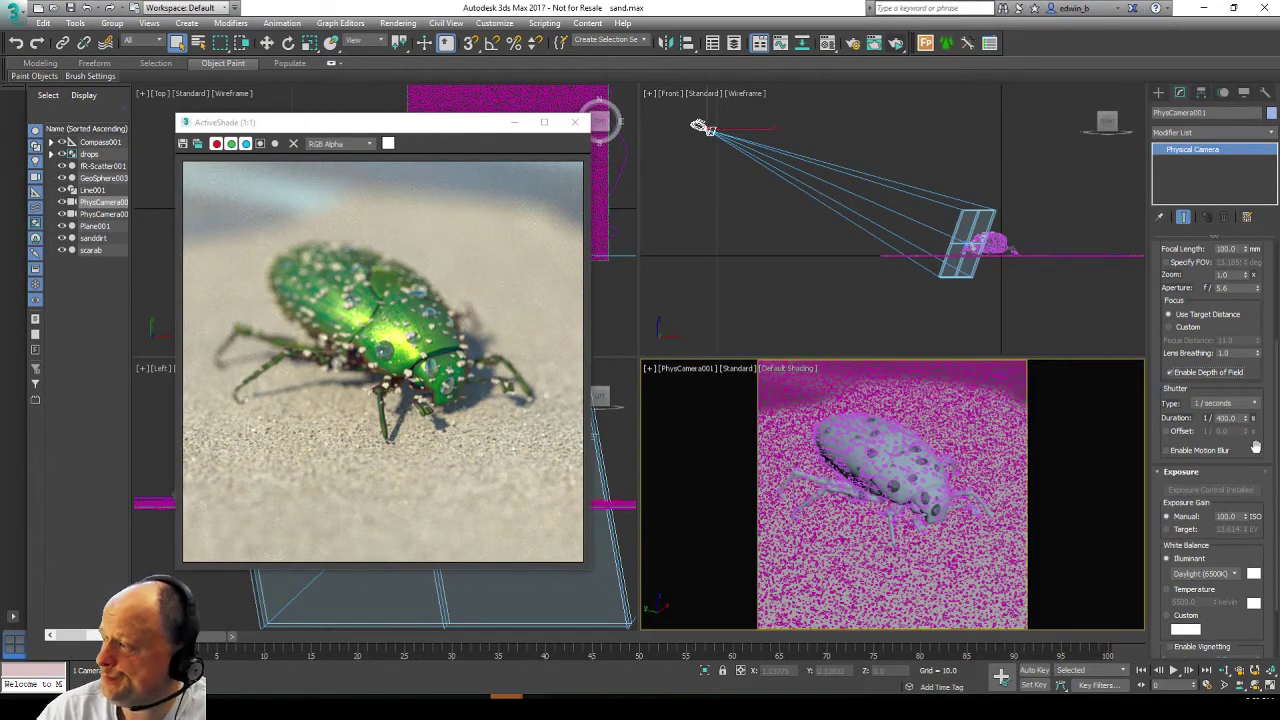
Step: Test the depth of field of PhysCamera001 with apertures of f/8 and f/16
double_click(1235, 288)
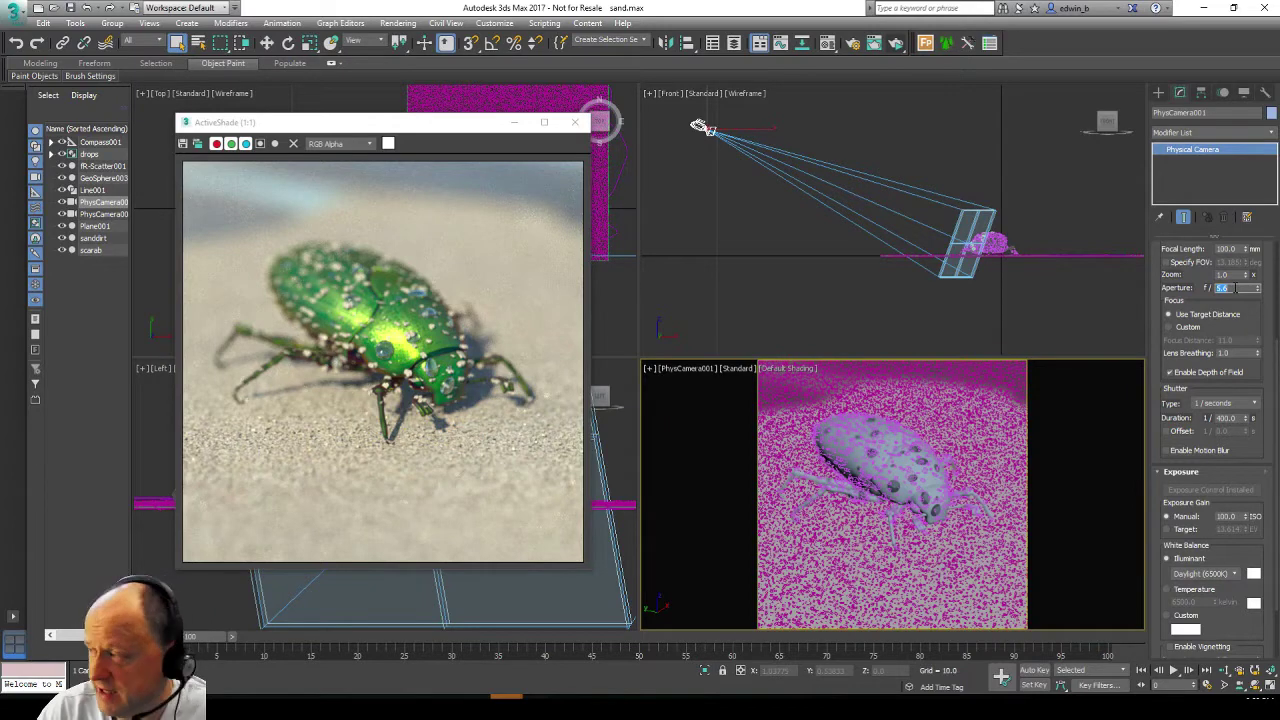
text(8)
key(Return)
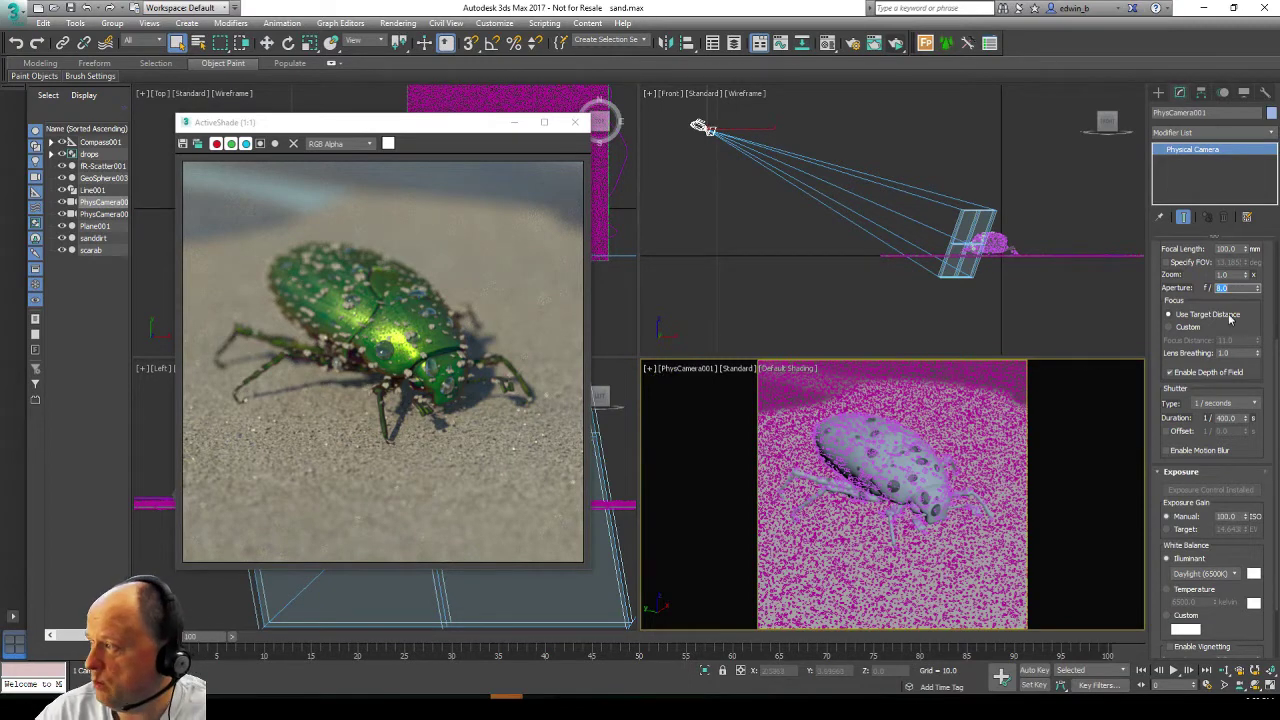
text(16)
key(Return)
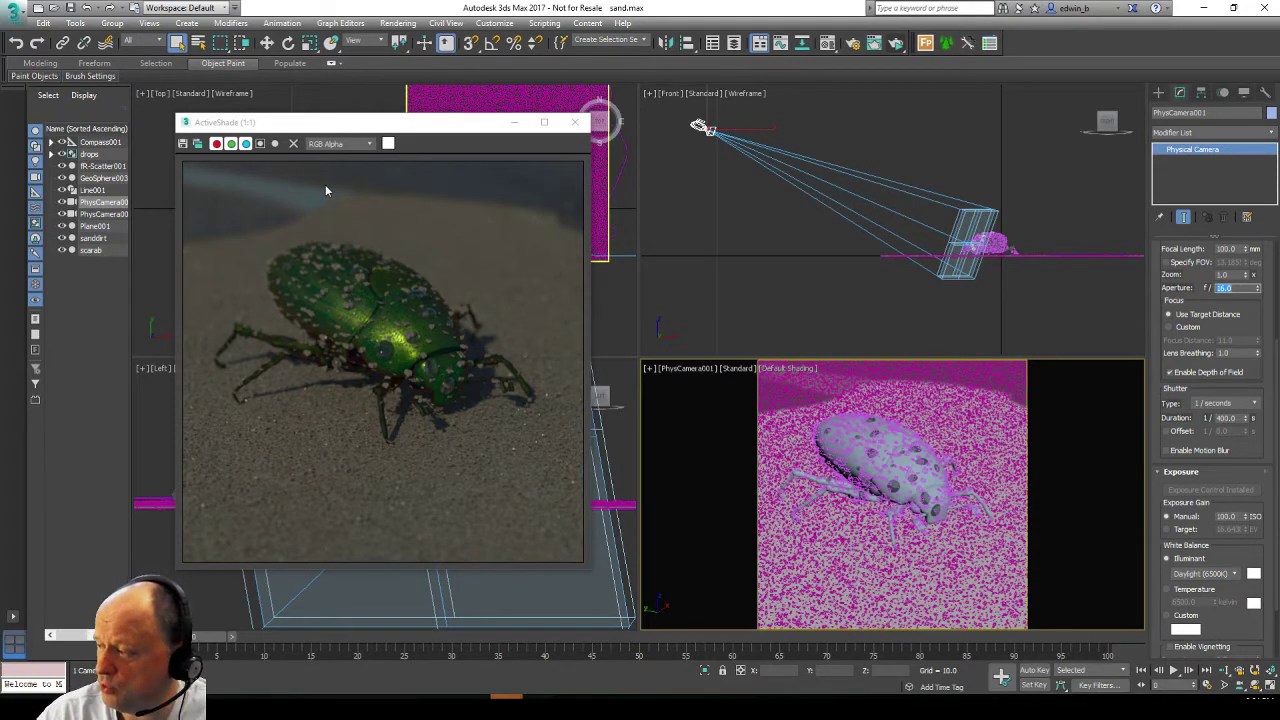
Step: Raise the manual exposure gain of PhysCamera001 to 400 ISO and on to 800 ISO
click(1226, 516)
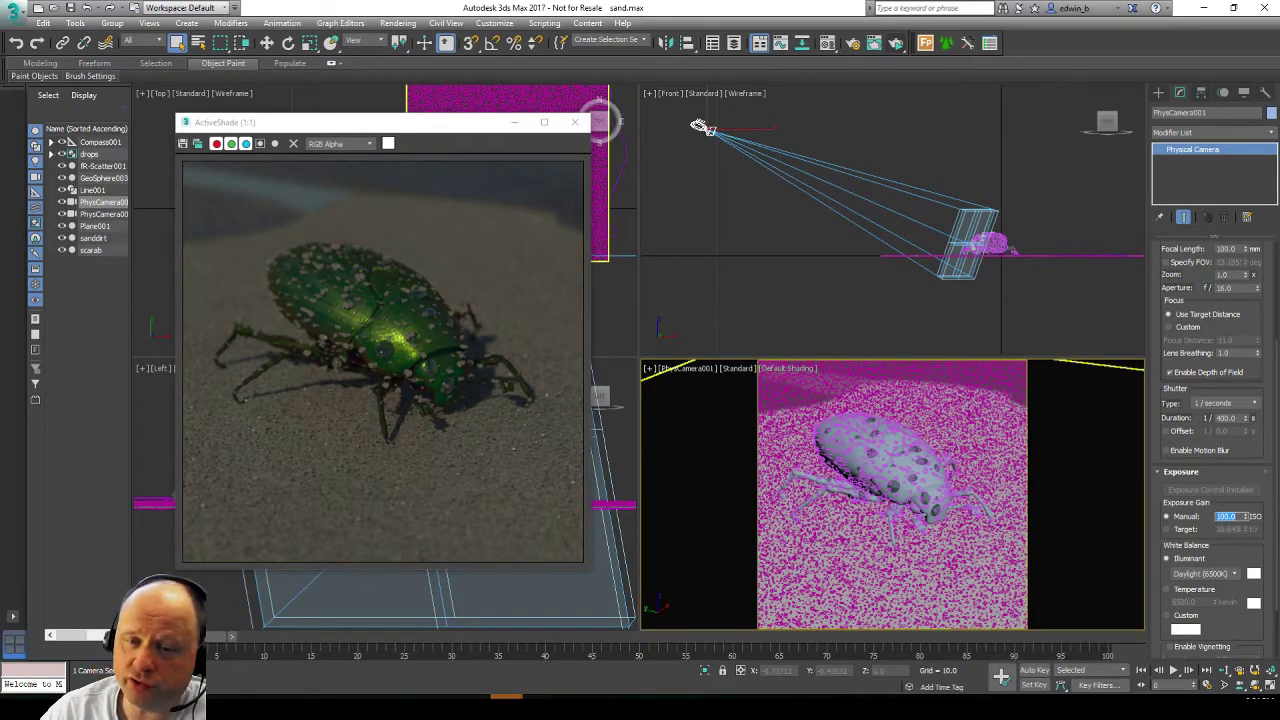
text(400)
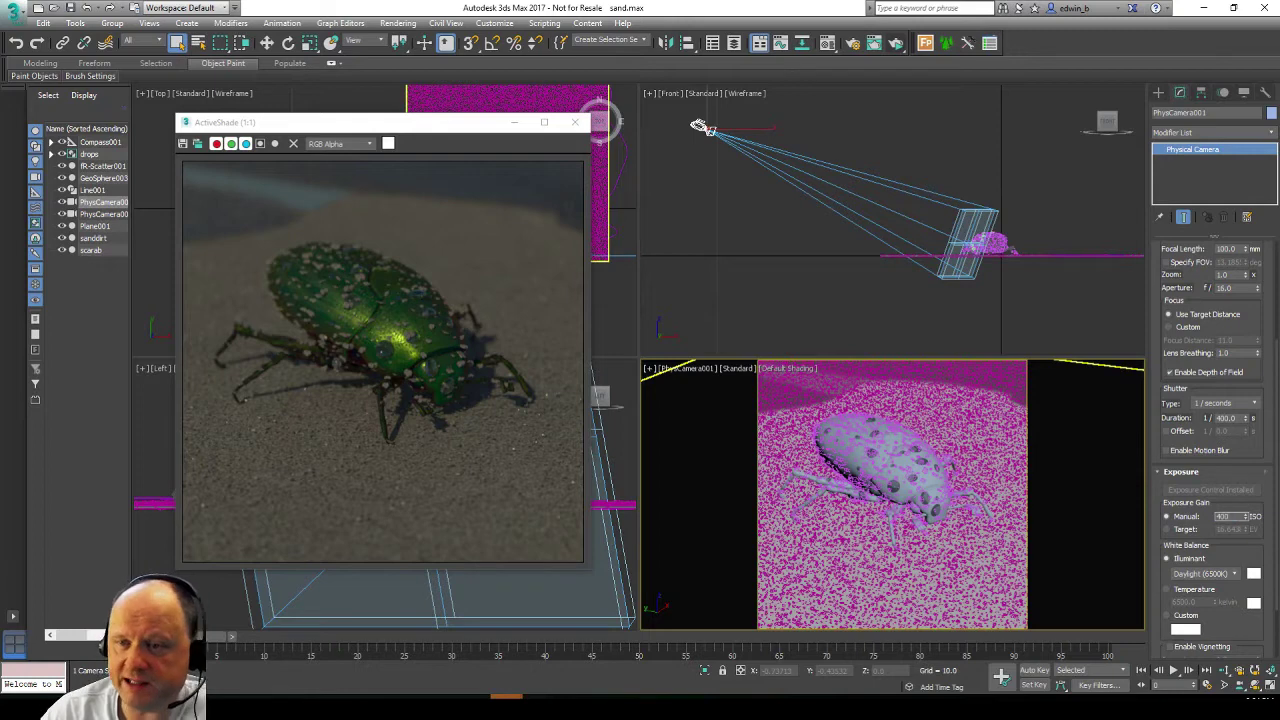
key(Return)
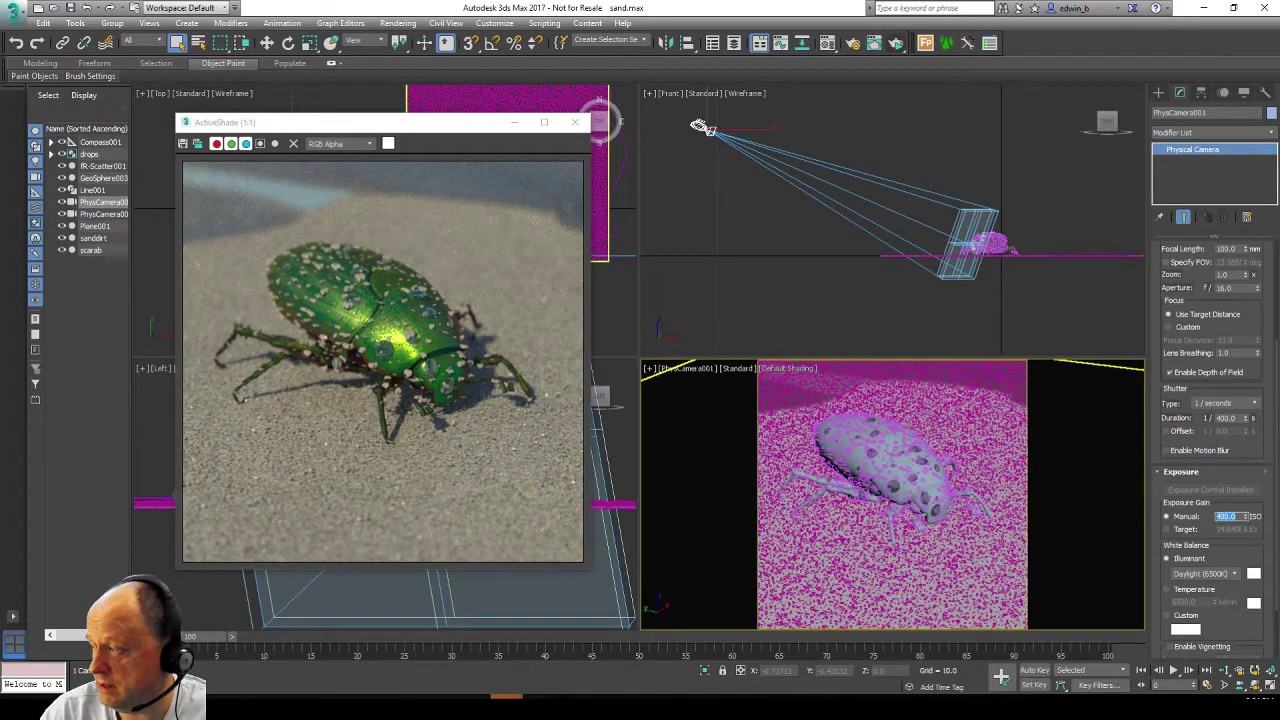
text(800)
key(Return)
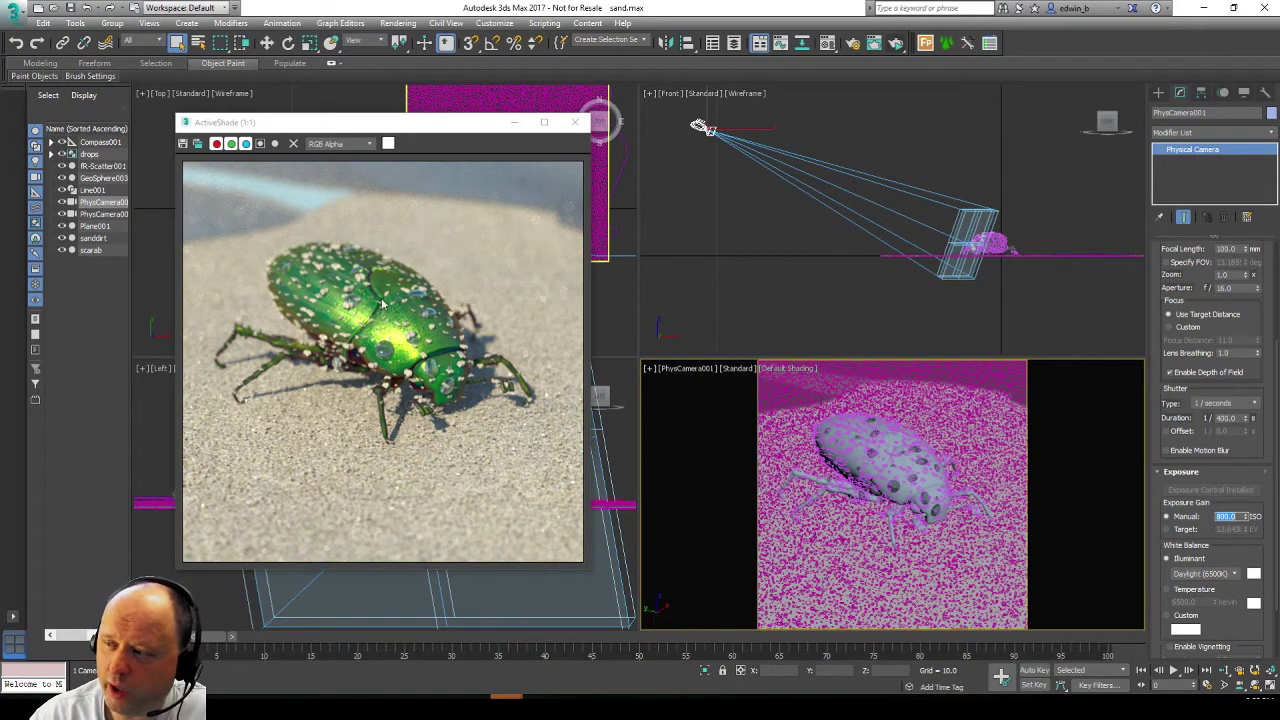
Step: Set the aperture to f/8 and lower the manual exposure gain through 400 to 200 ISO
click(1224, 287)
text(8)
key(Return)
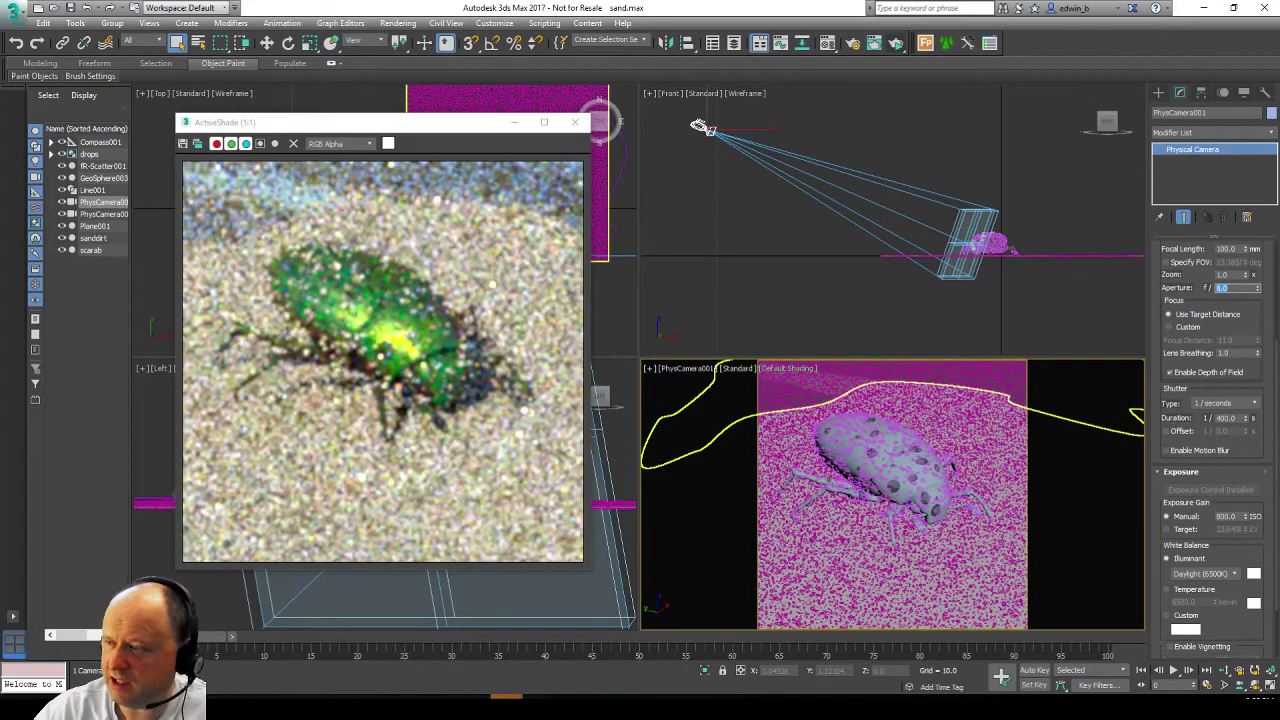
click(1224, 516)
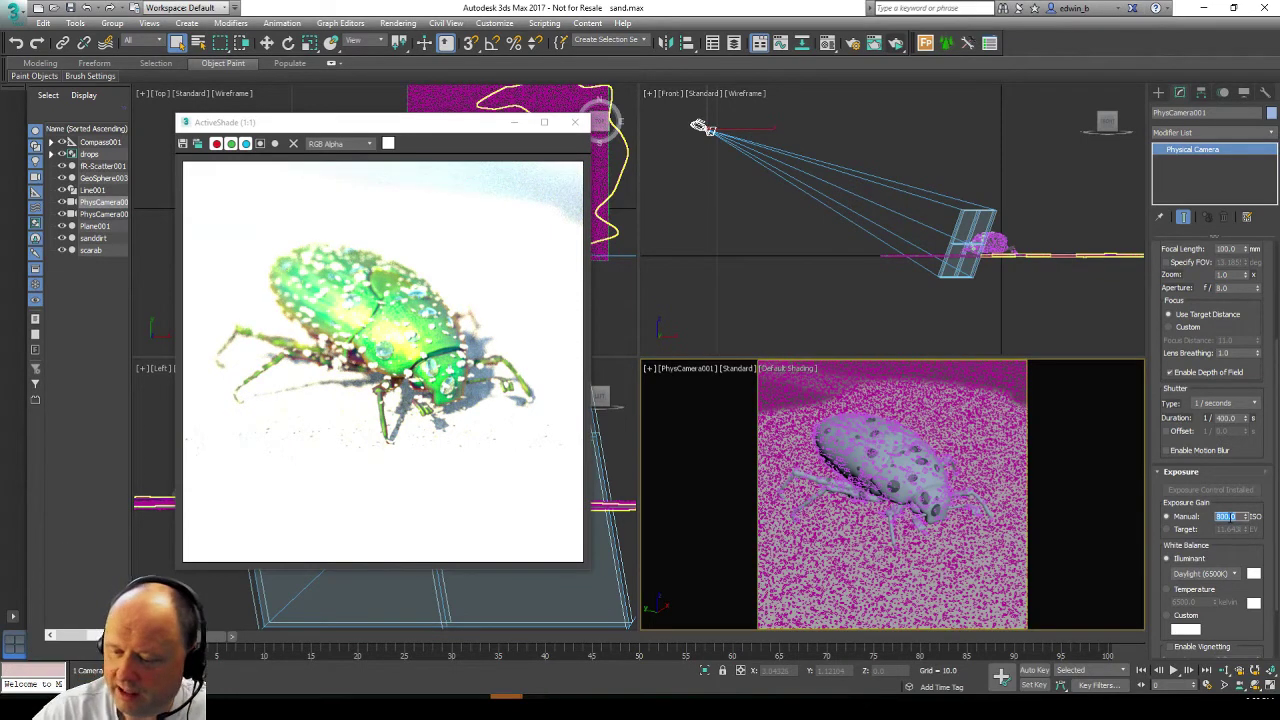
text(400)
key(Return)
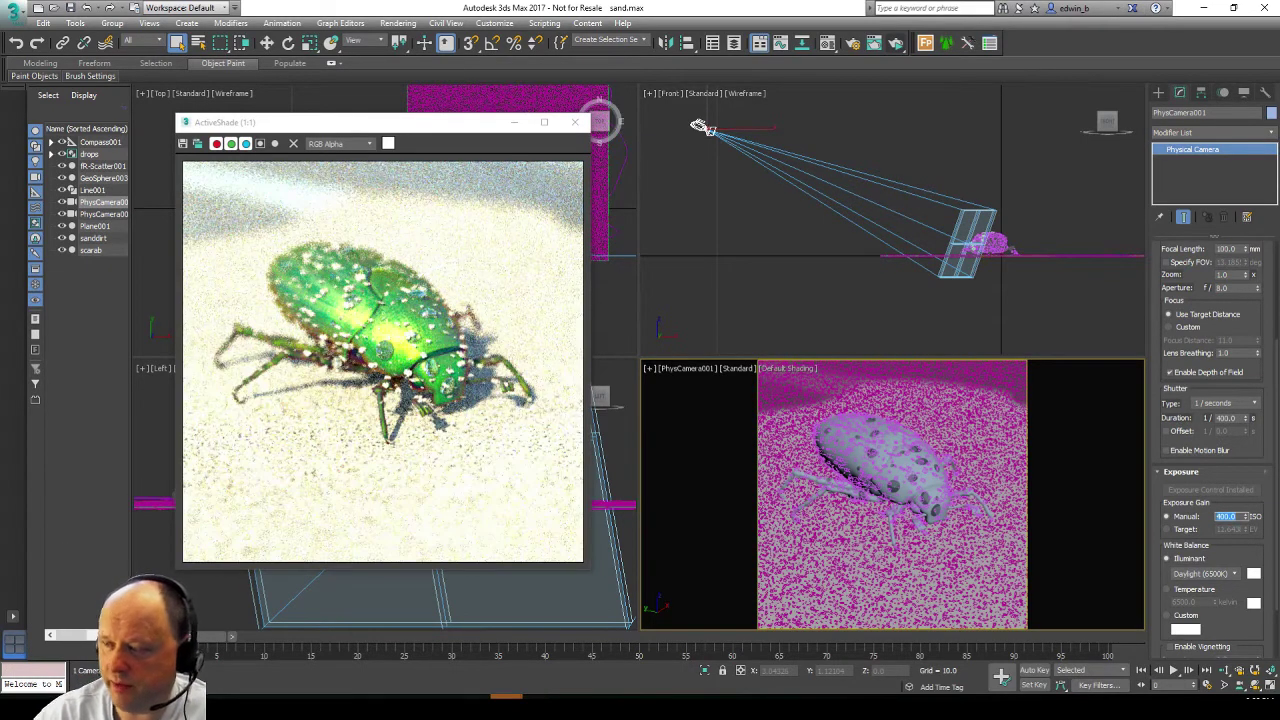
text(200)
key(Return)
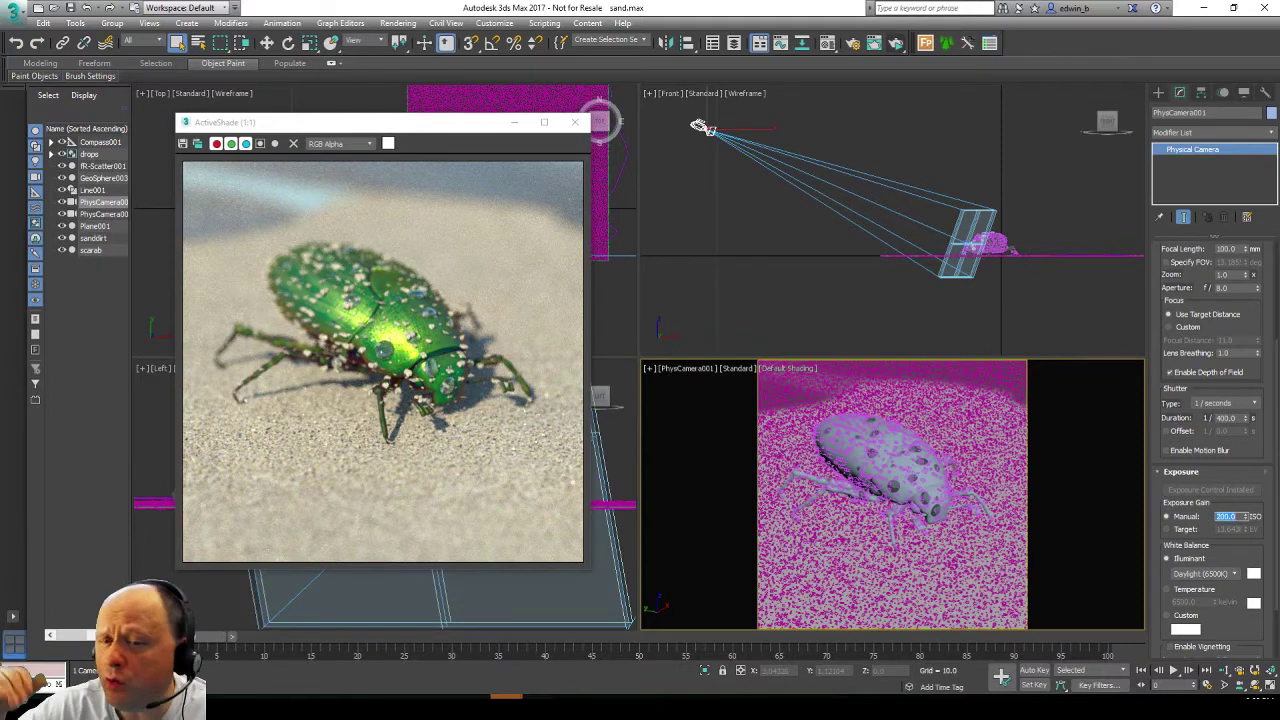
Step: Switch the exposure gain to Target, raise it from 14 to 15 EV, and set the aperture to f/5.6
click(1181, 532)
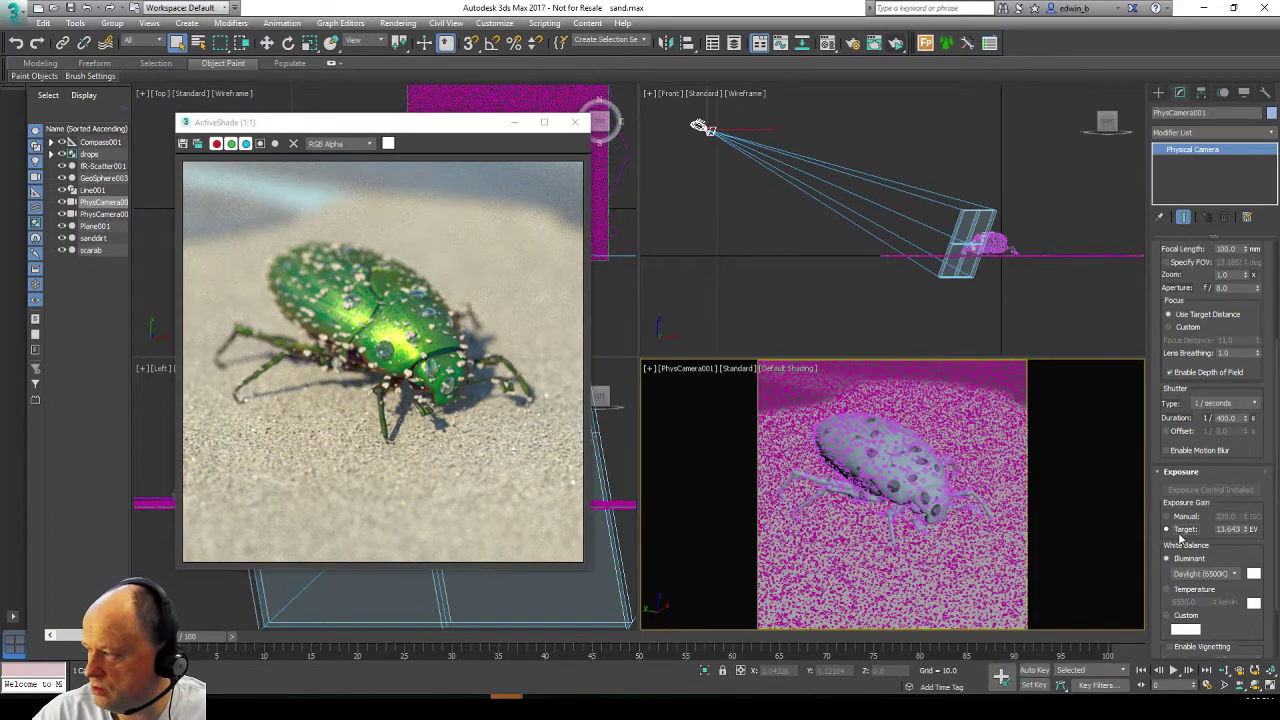
double_click(1236, 530)
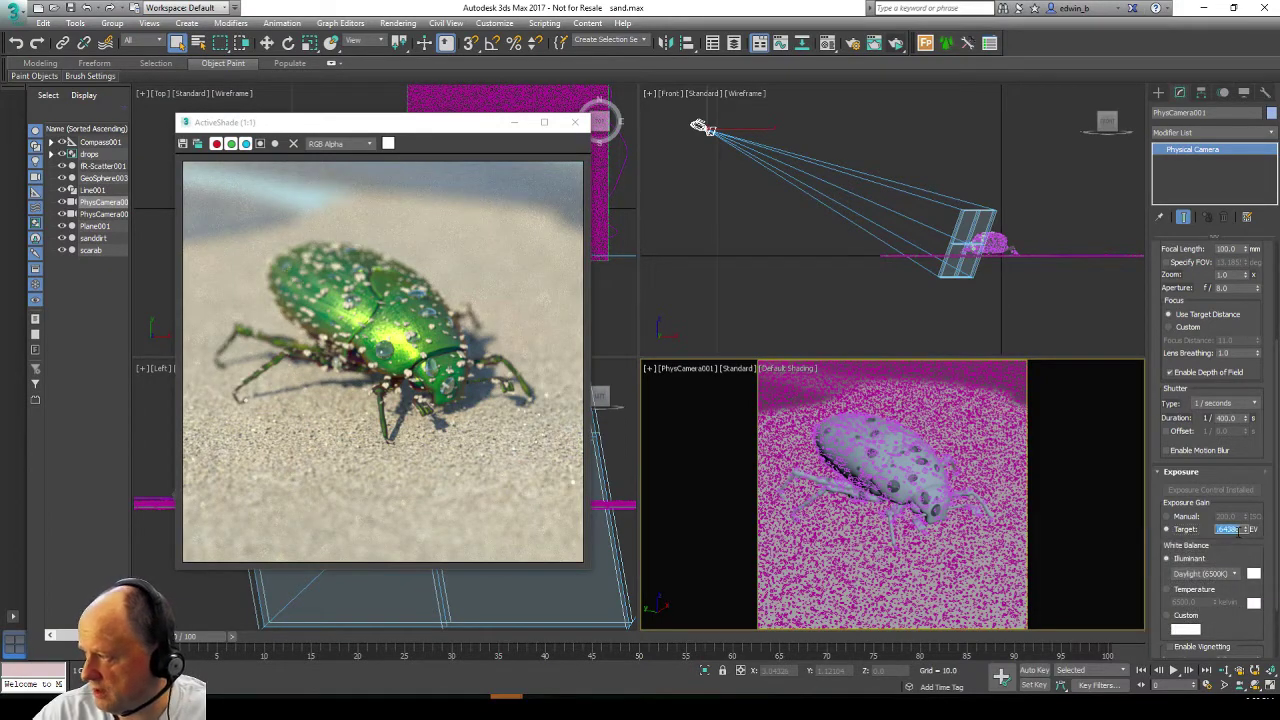
text(4)
key(Return)
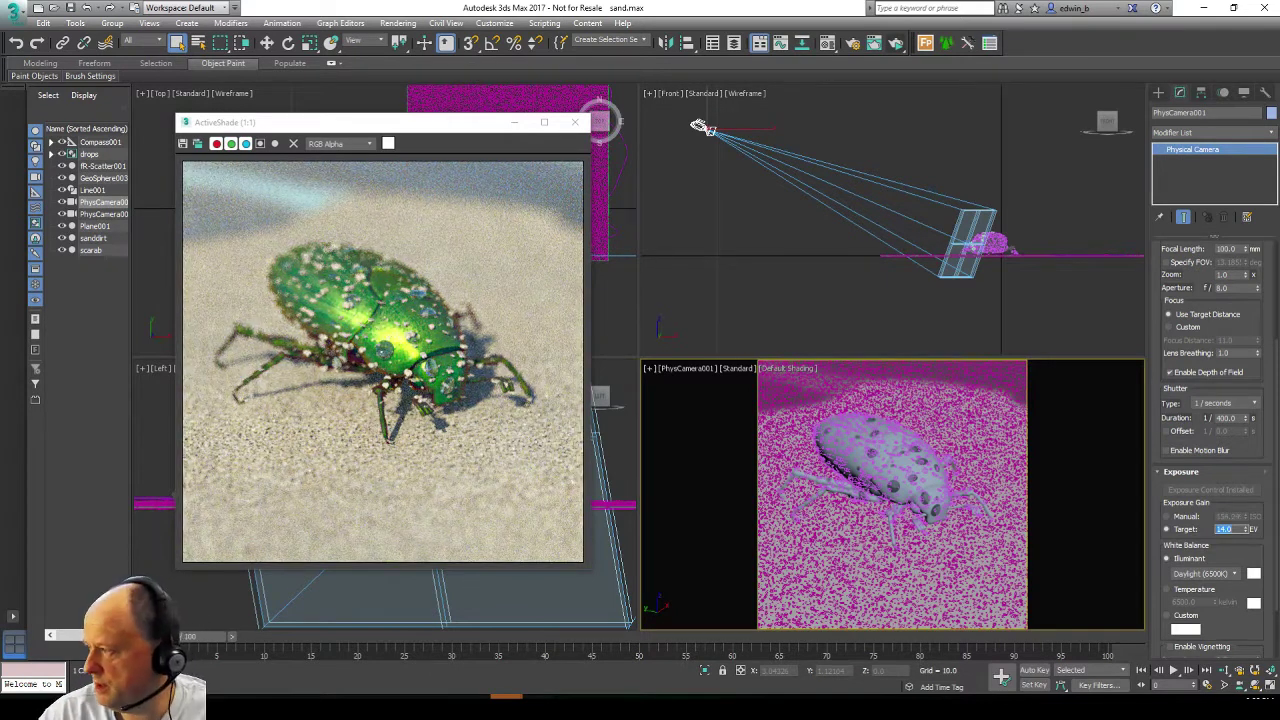
click(1247, 526)
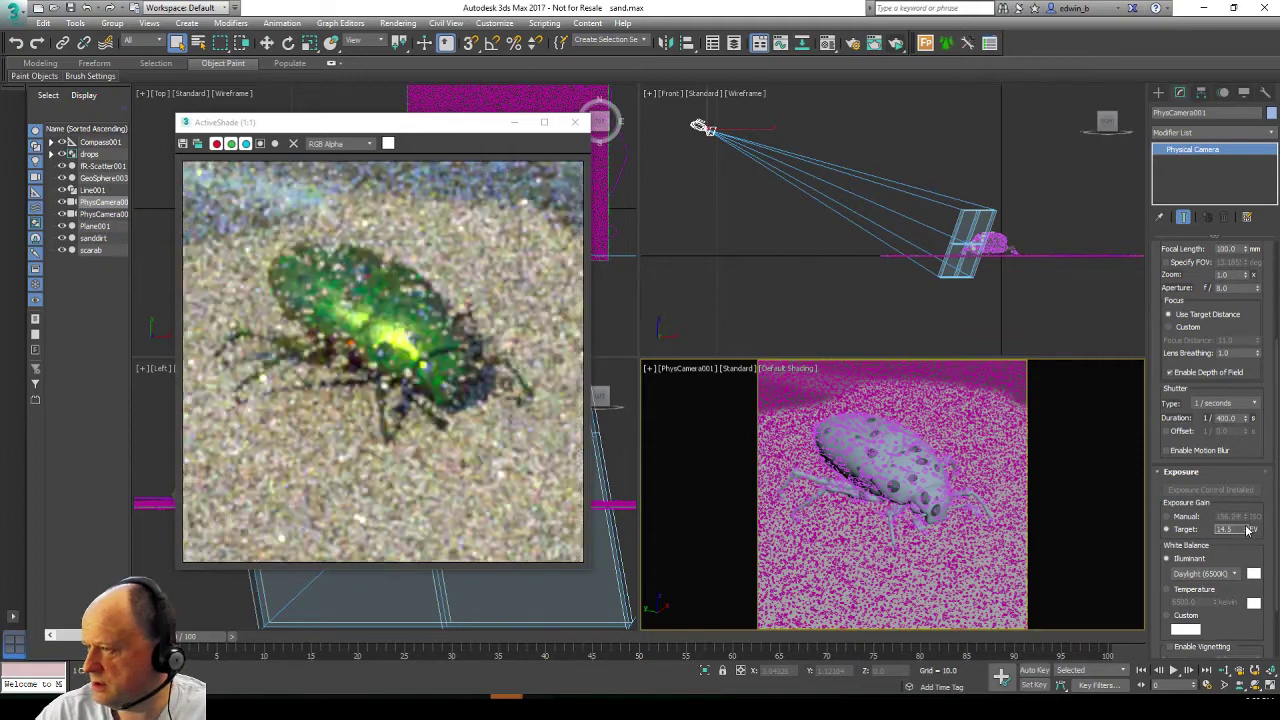
click(1247, 526)
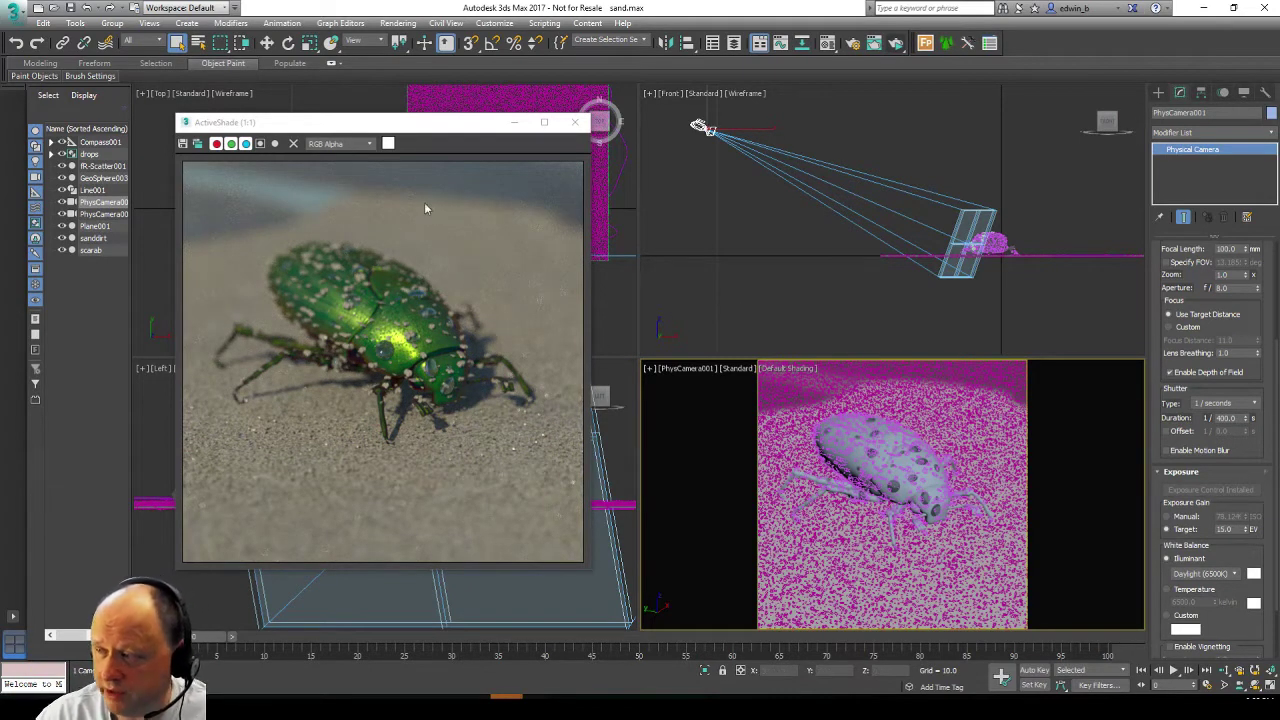
double_click(1222, 288)
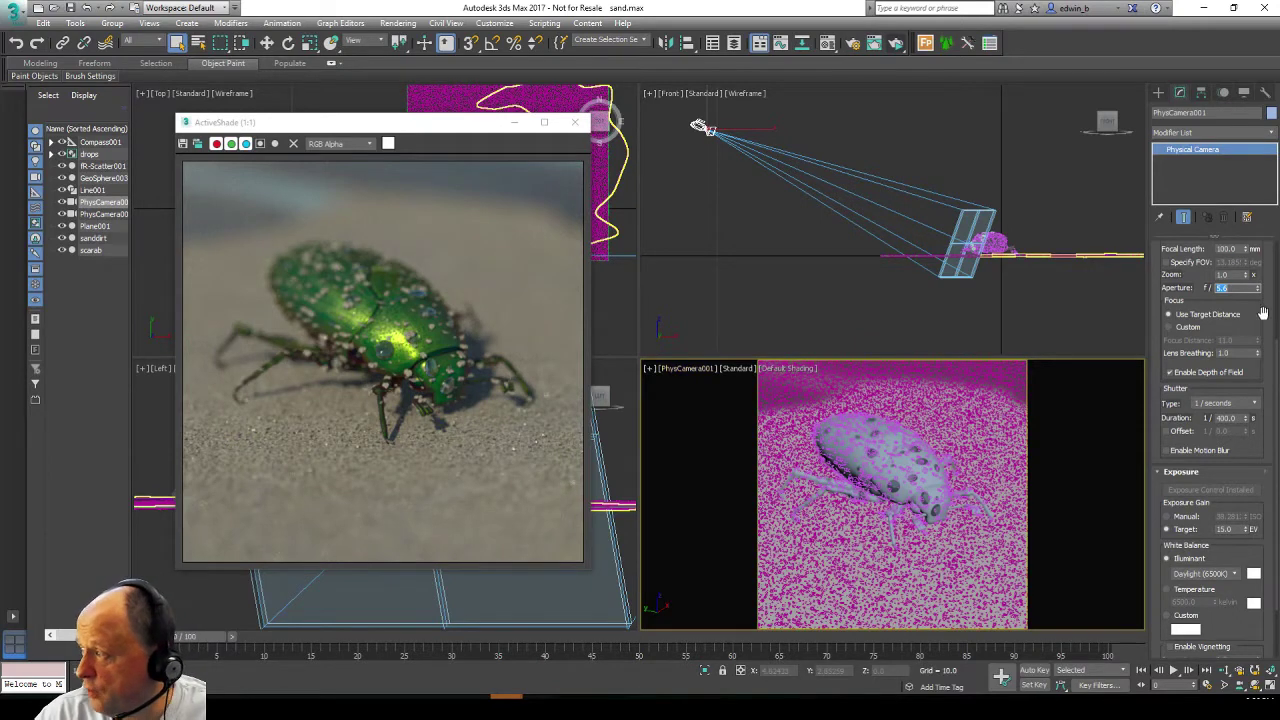
Step: Select the target of PhysCamera001 beside the scarab's head in the Front view
drag(1268, 296, 1262, 552)
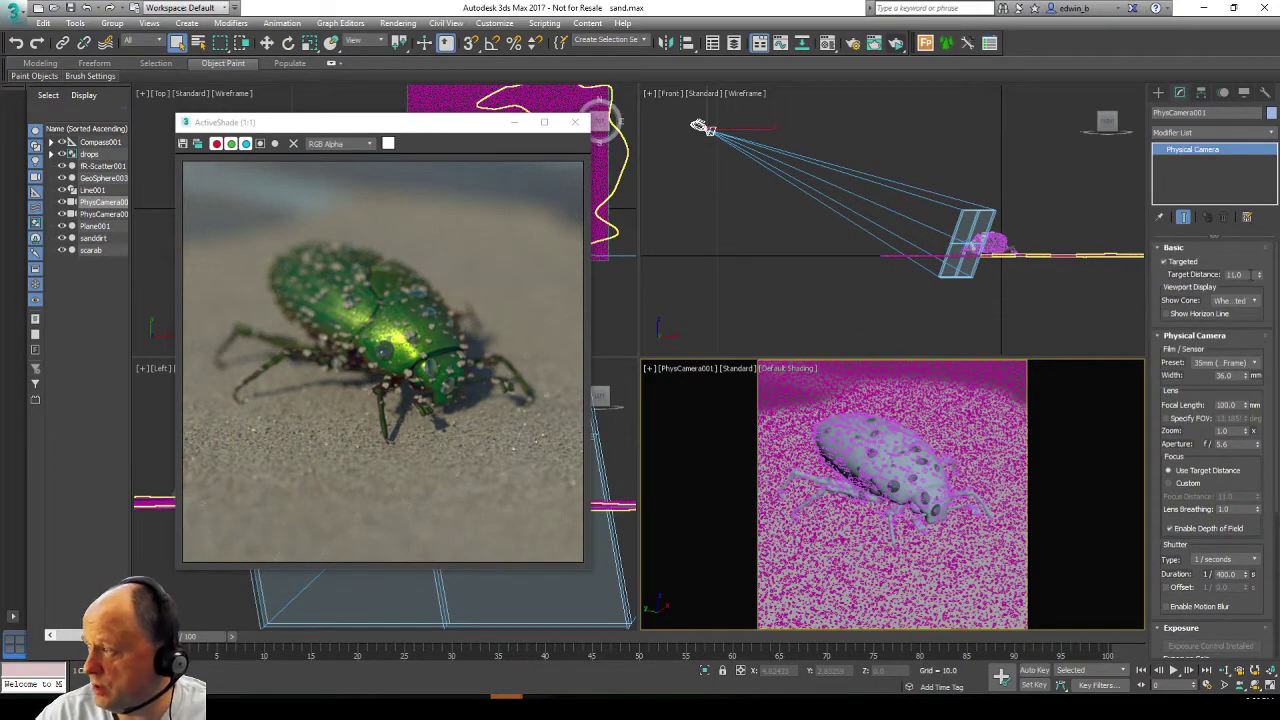
scroll(960, 245, up, 3)
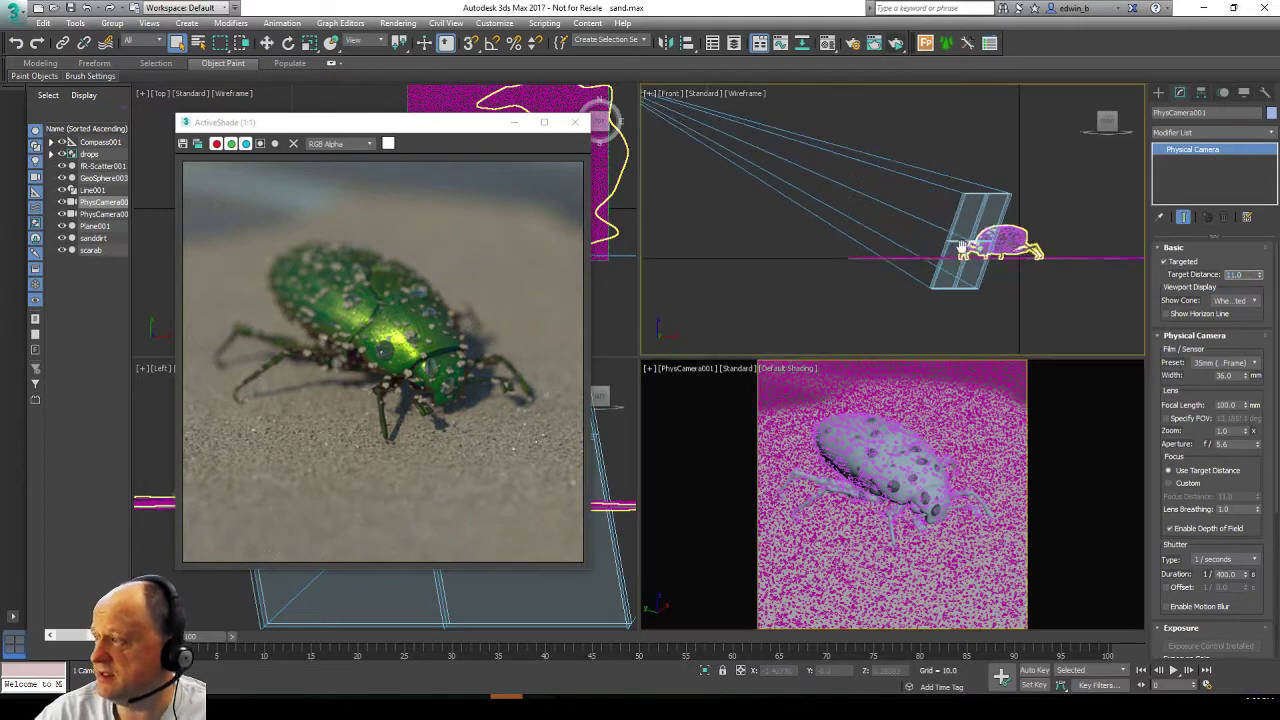
scroll(960, 245, up, 5)
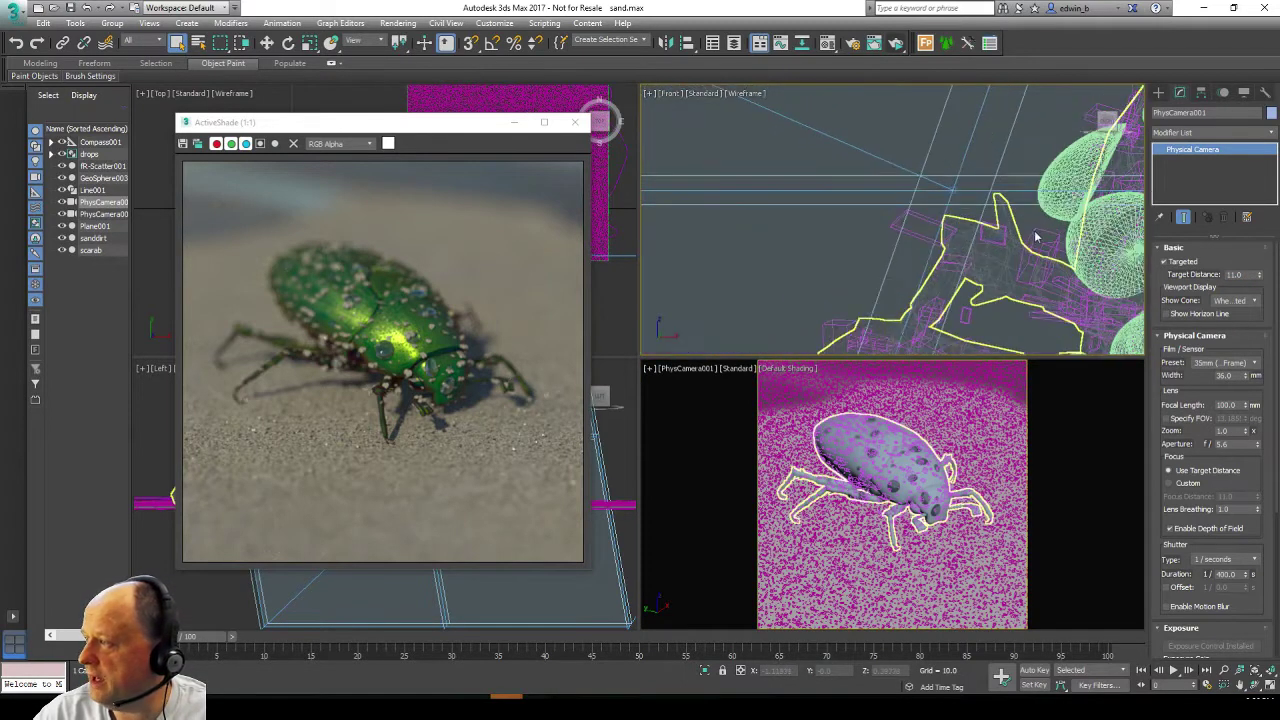
scroll(1036, 237, up, 5)
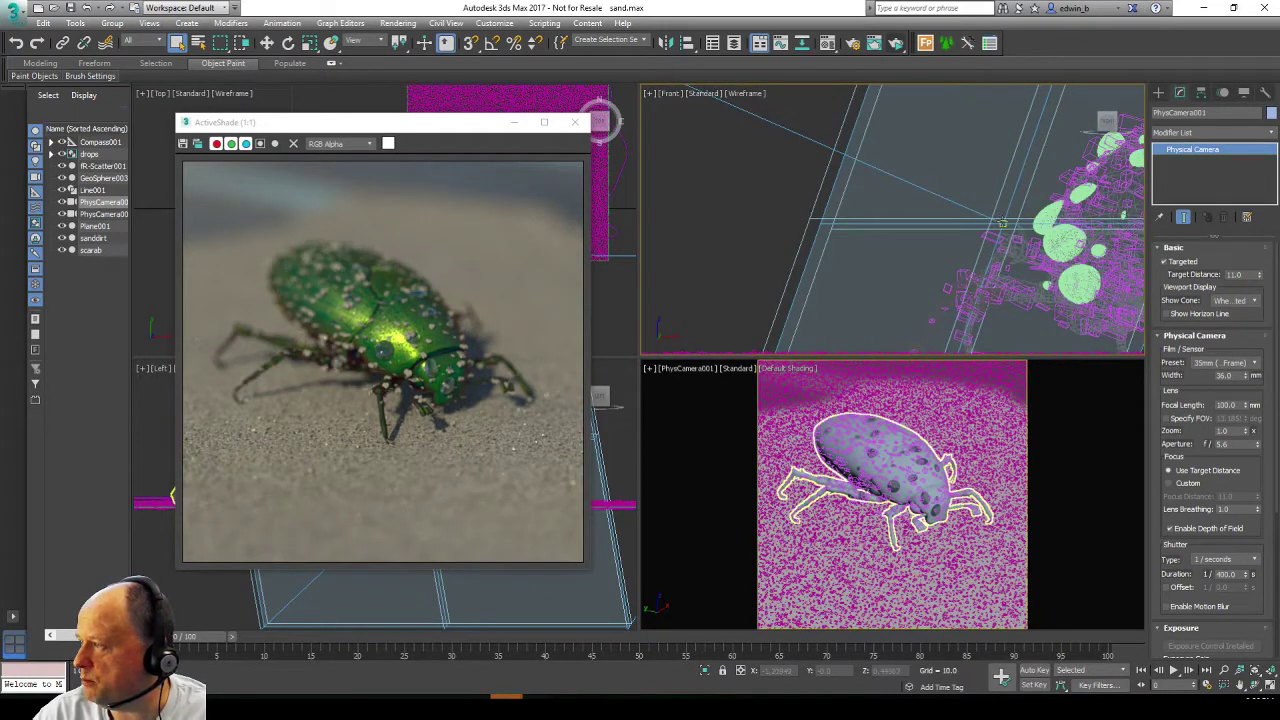
click(1002, 223)
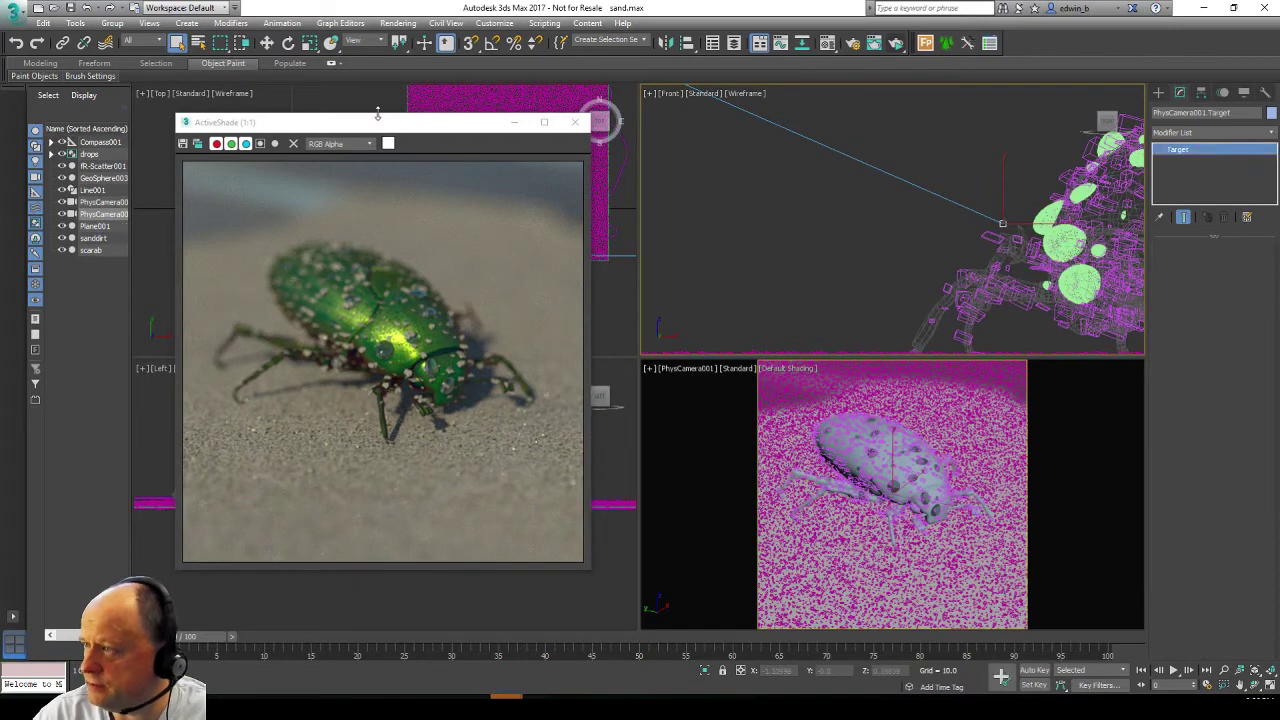
Step: Select the PhysCamera001 camera in place of its target so its physical camera settings are available
drag(357, 126, 740, 136)
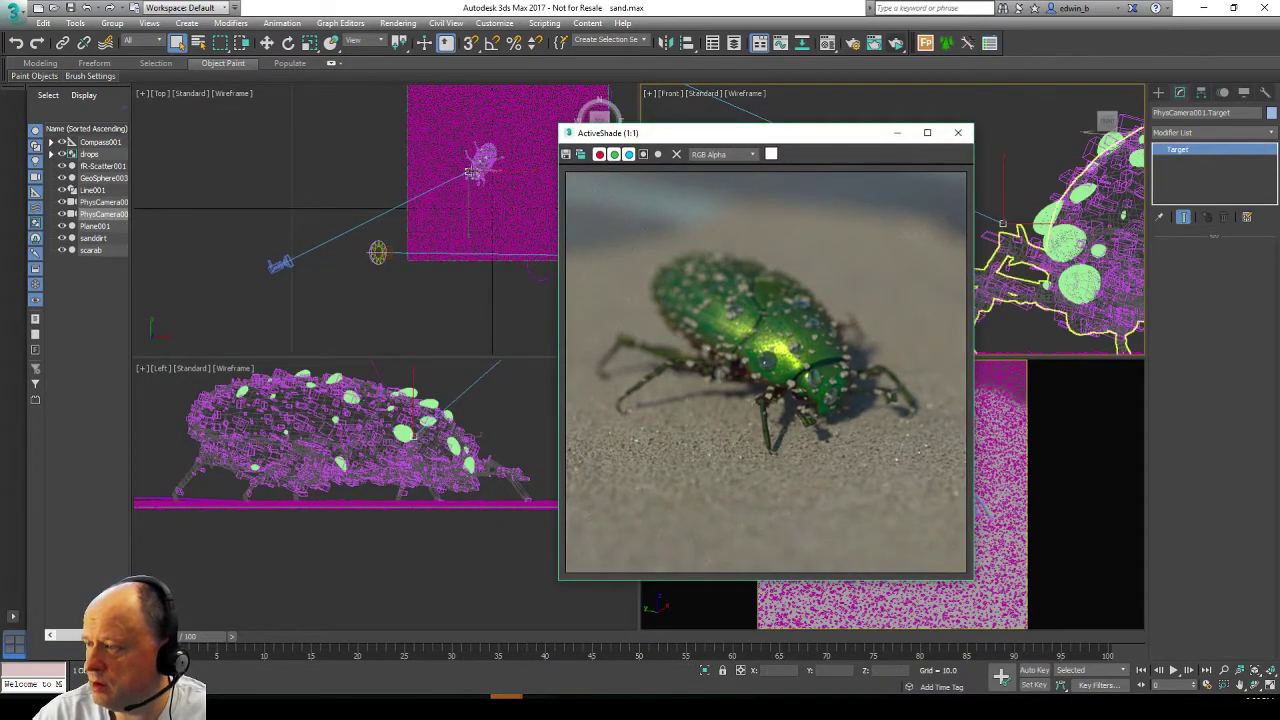
scroll(437, 163, up, 8)
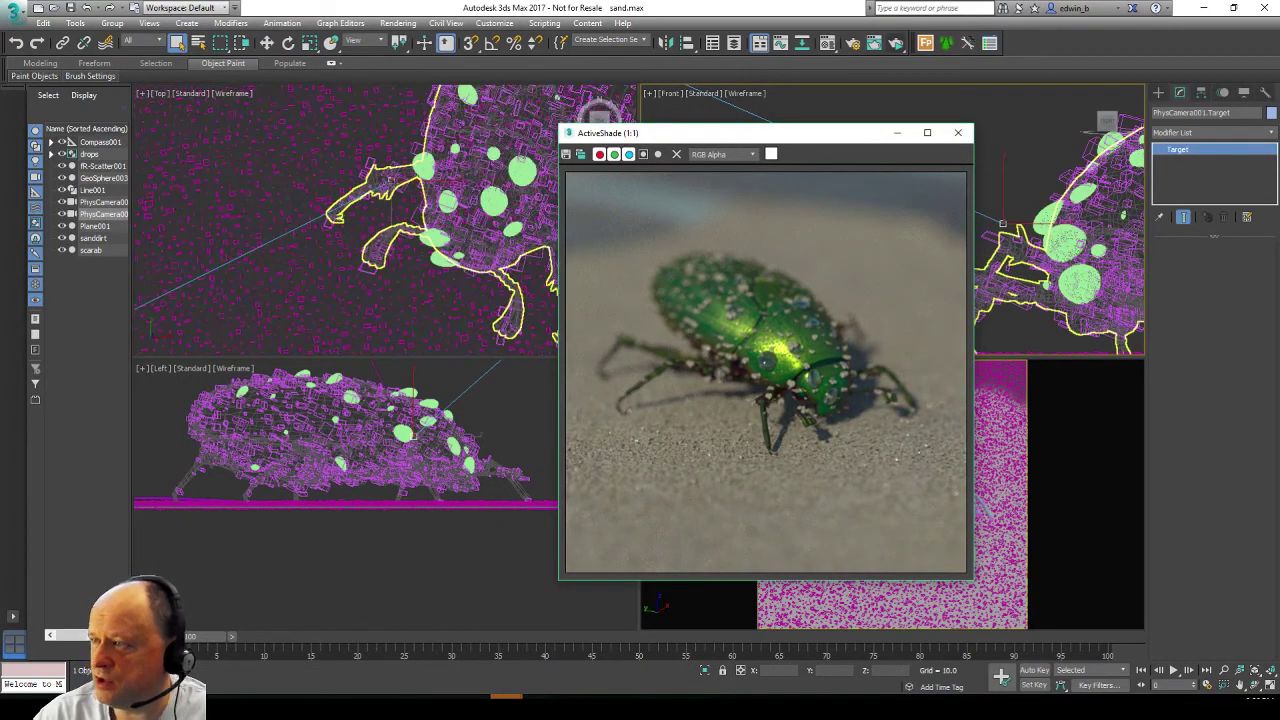
drag(785, 138, 372, 130)
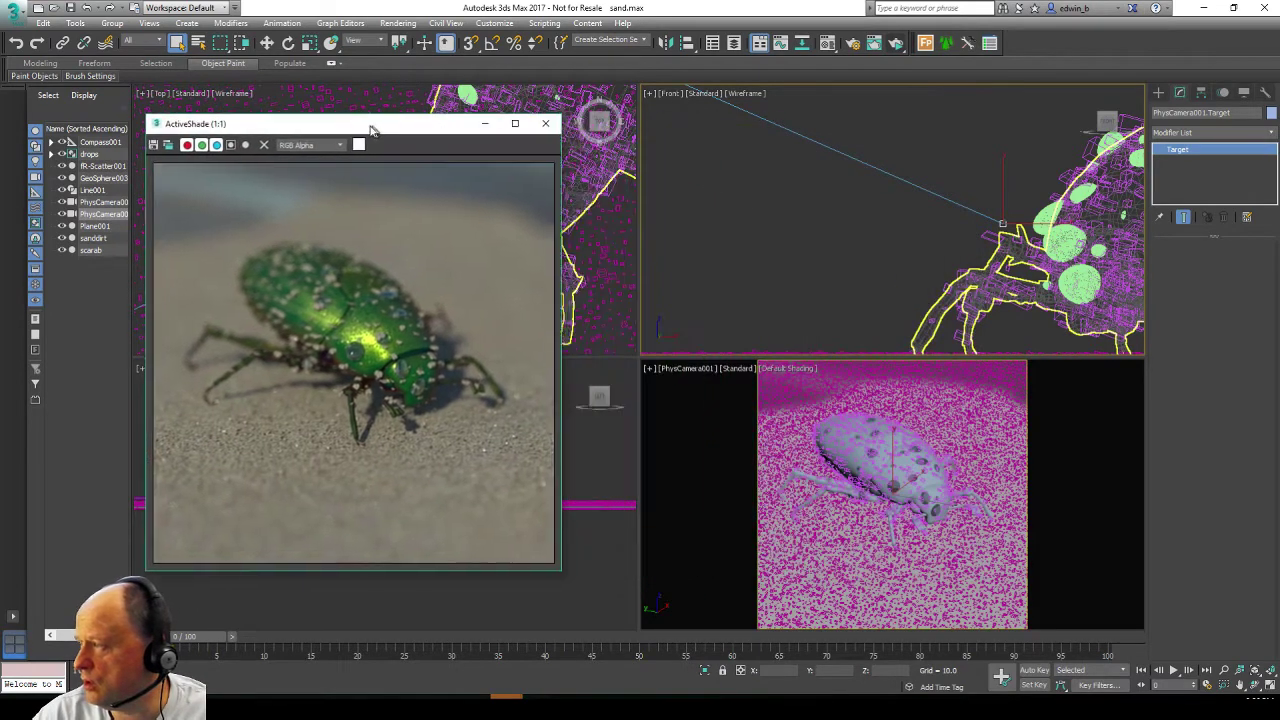
scroll(970, 165, down, 4)
middle_drag(969, 162, 865, 224)
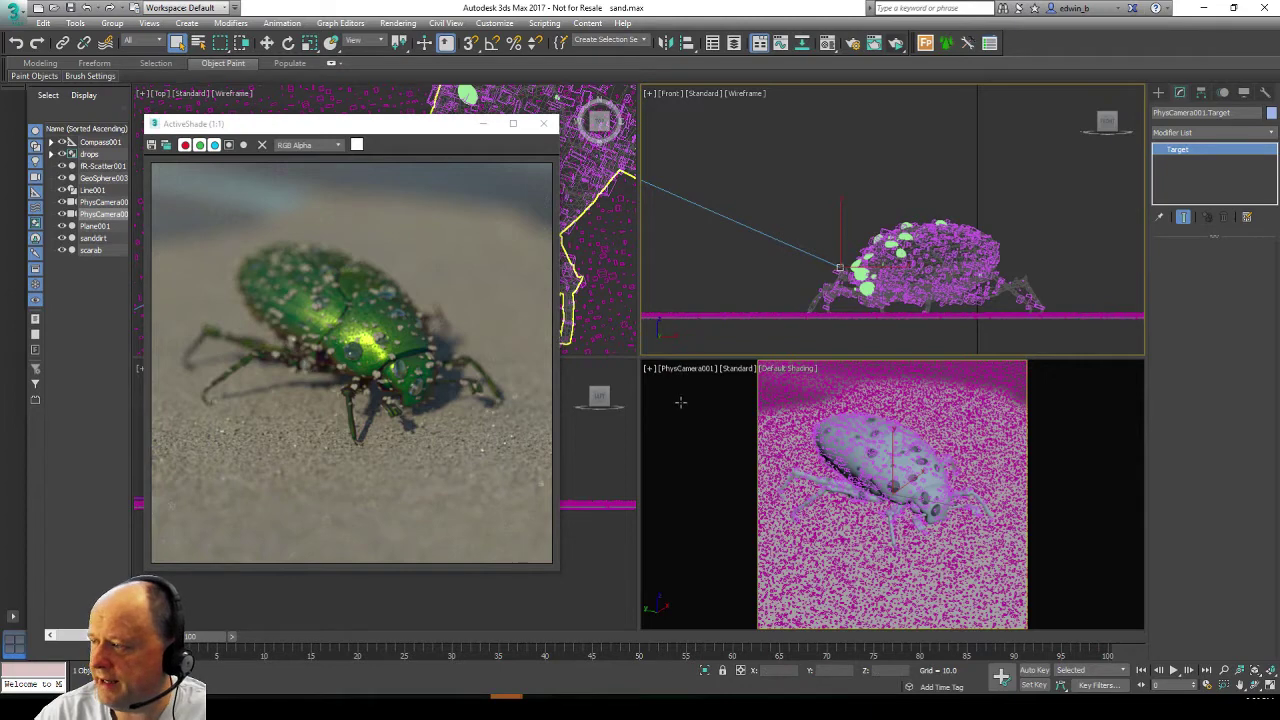
click(690, 369)
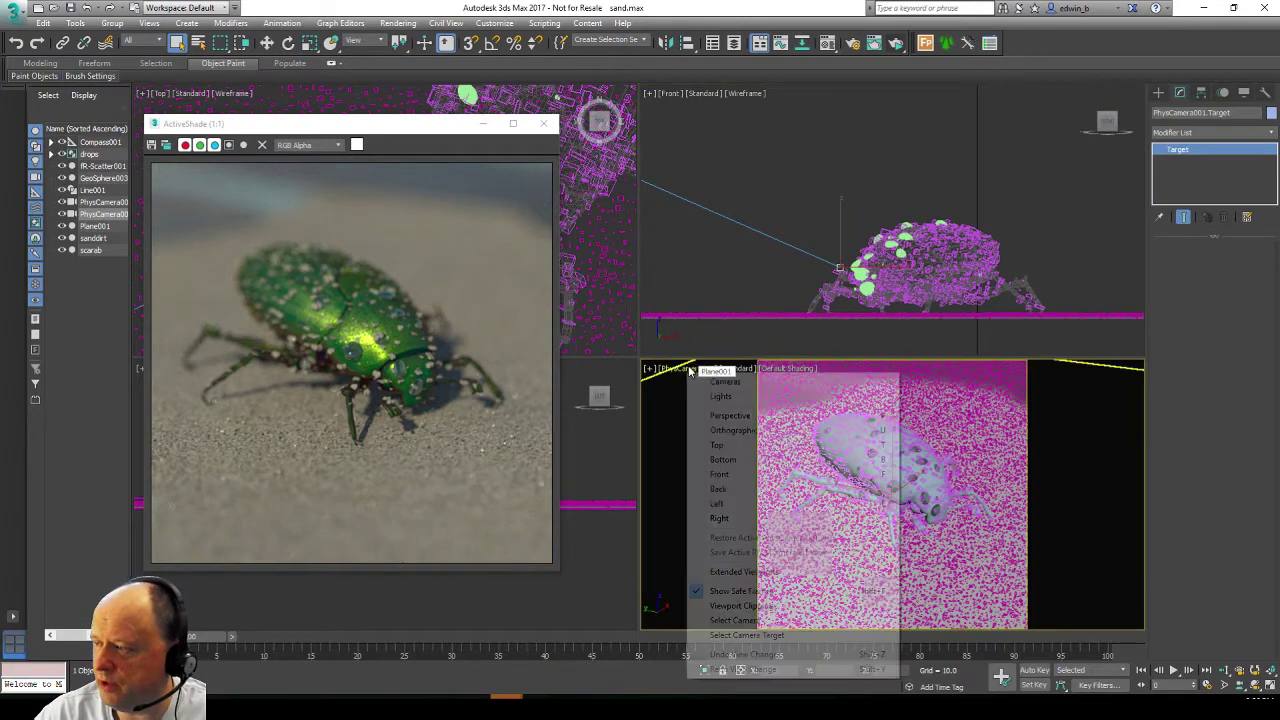
click(748, 621)
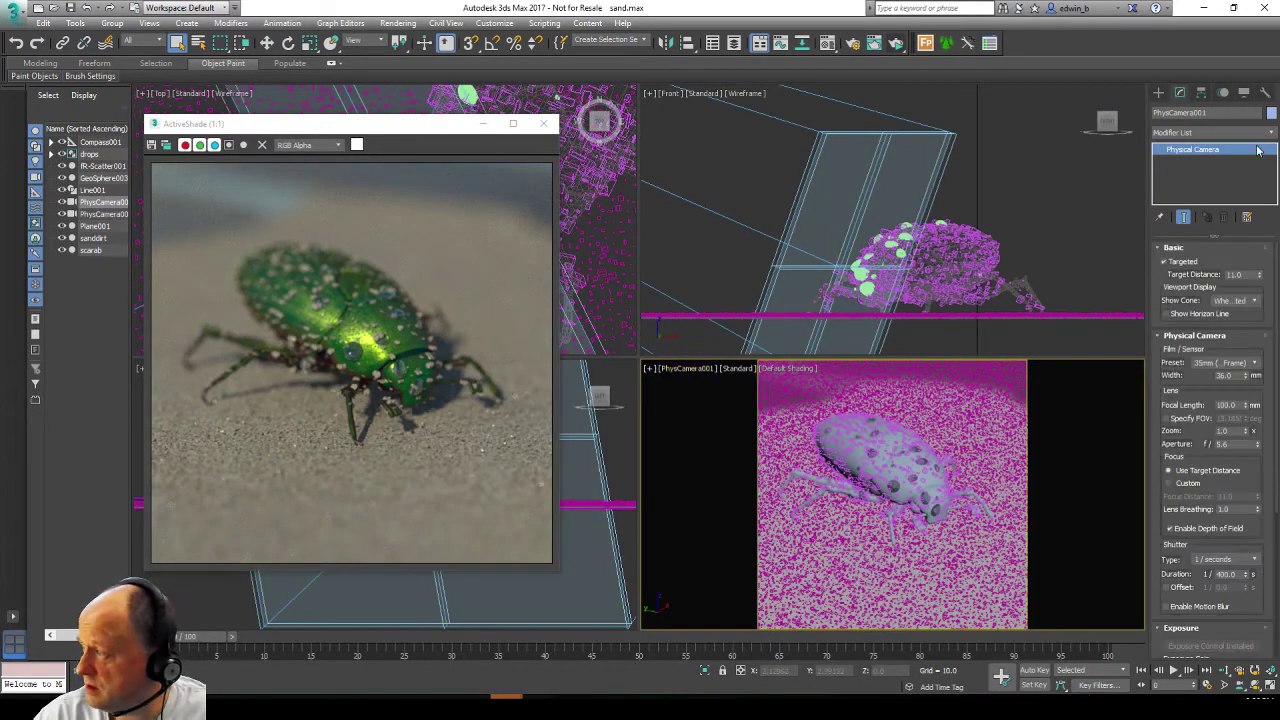
Step: Adjust the target distance of PhysCamera001 in small stages up to about 11.79 to shift the focus along the scarab
click(1259, 274)
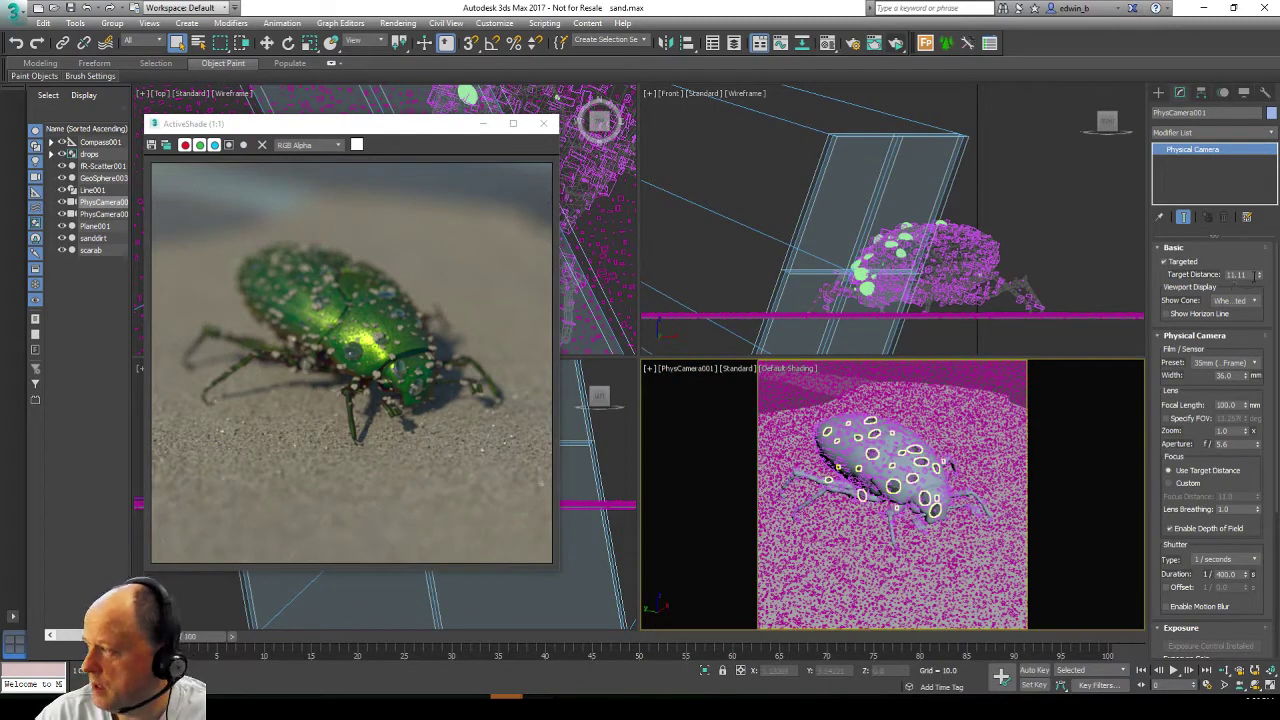
click(1259, 274)
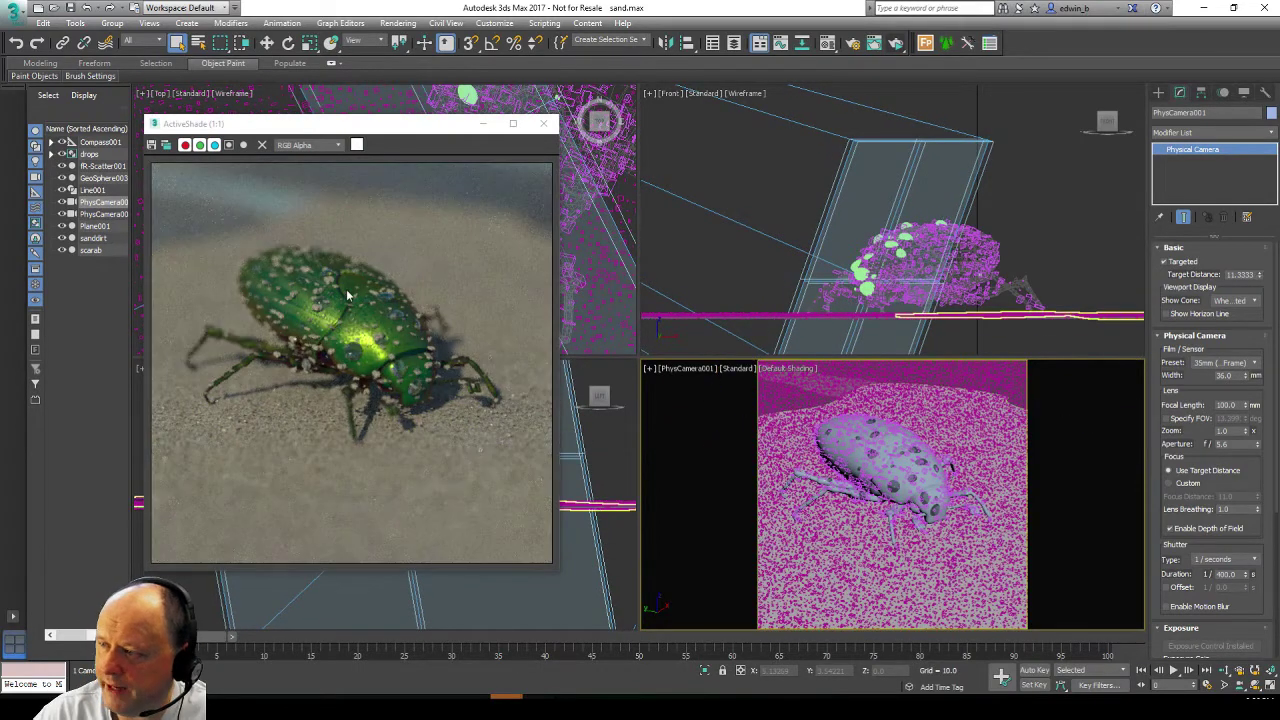
click(1260, 278)
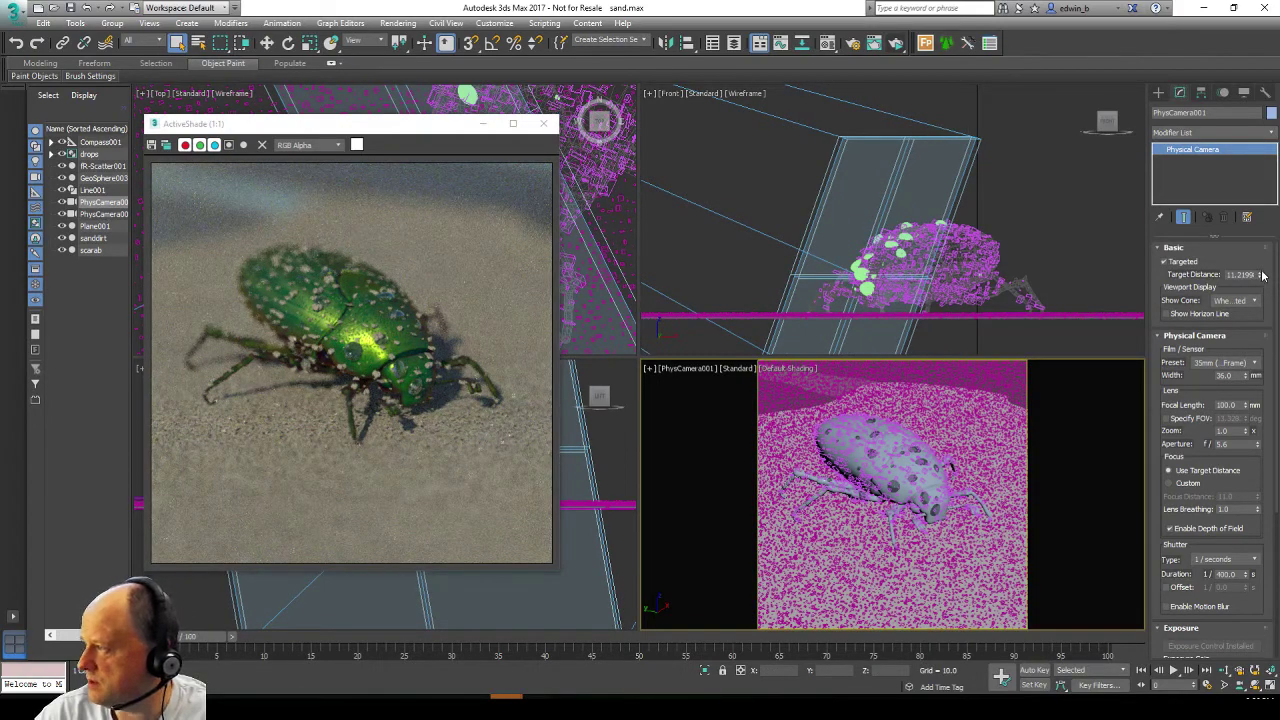
click(1262, 273)
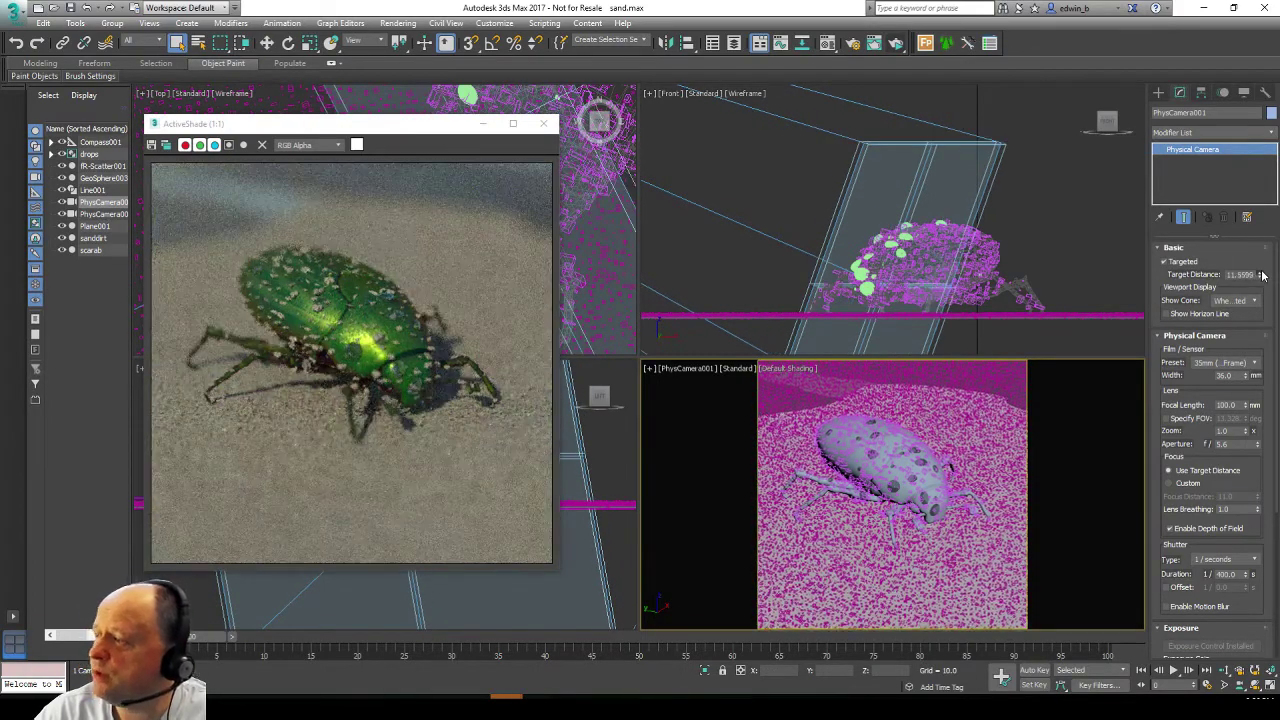
click(1262, 273)
click(1262, 273)
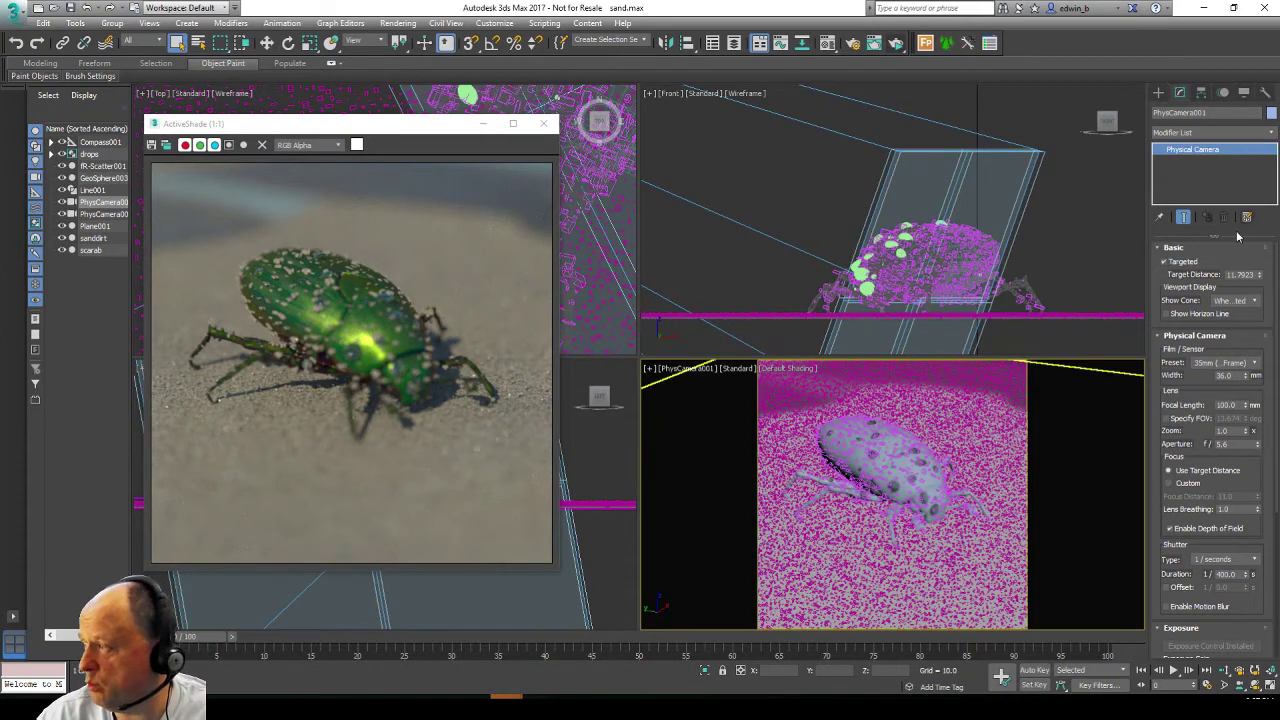
Step: Set the target distance of PhysCamera001 to 11
double_click(1240, 274)
text(11)
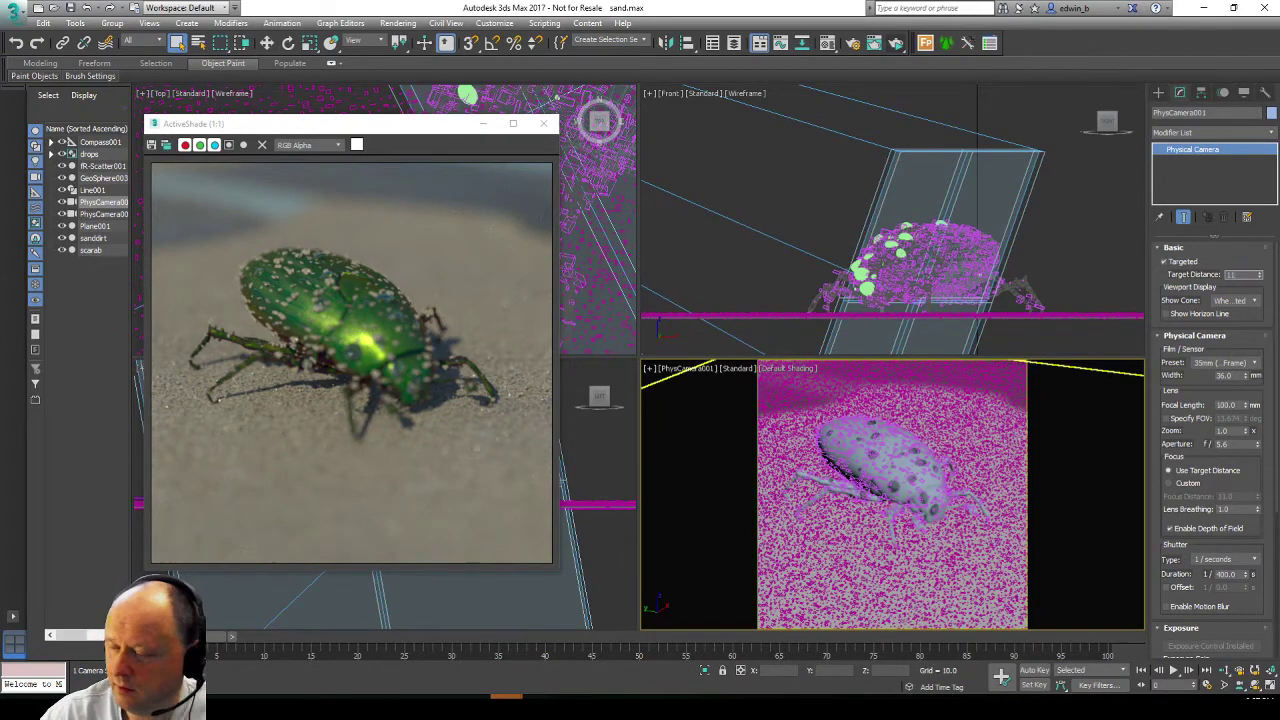
key(Return)
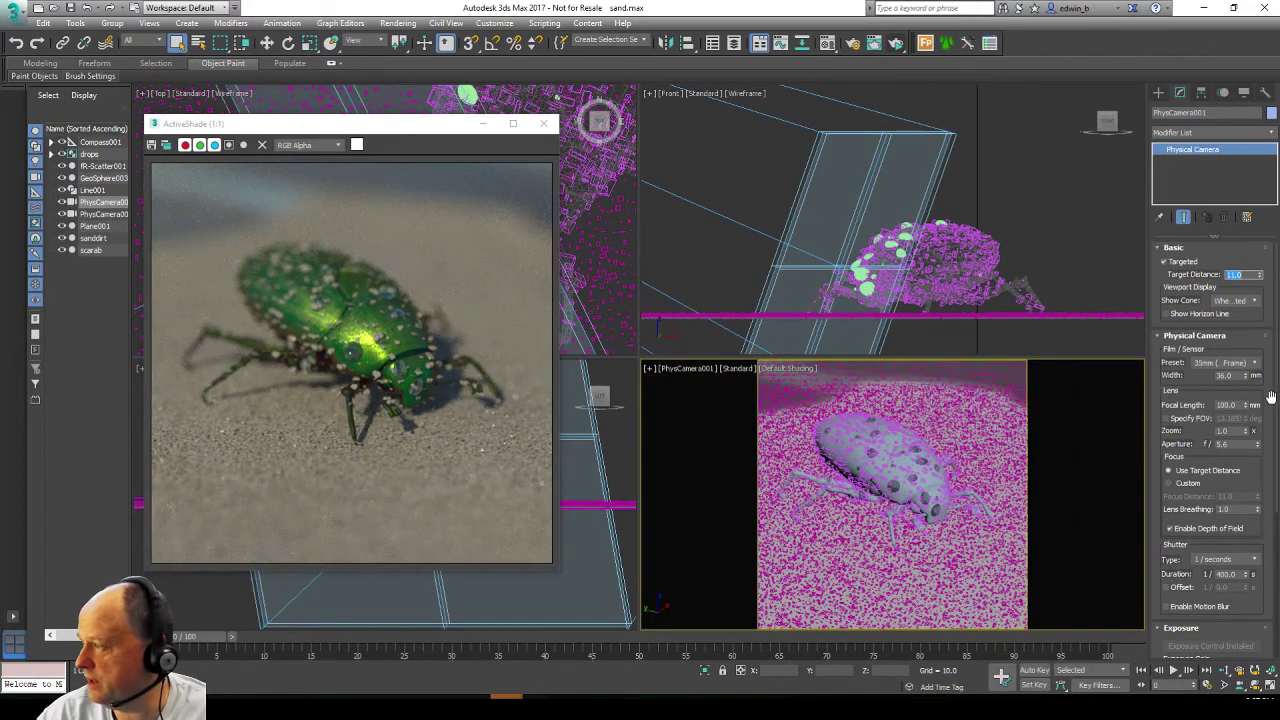
Step: Try apertures of f/8 and f/2.8 on PhysCamera001 to compare the depth of field, and return the aperture to f/5.6
scroll(1218, 383, down, 3)
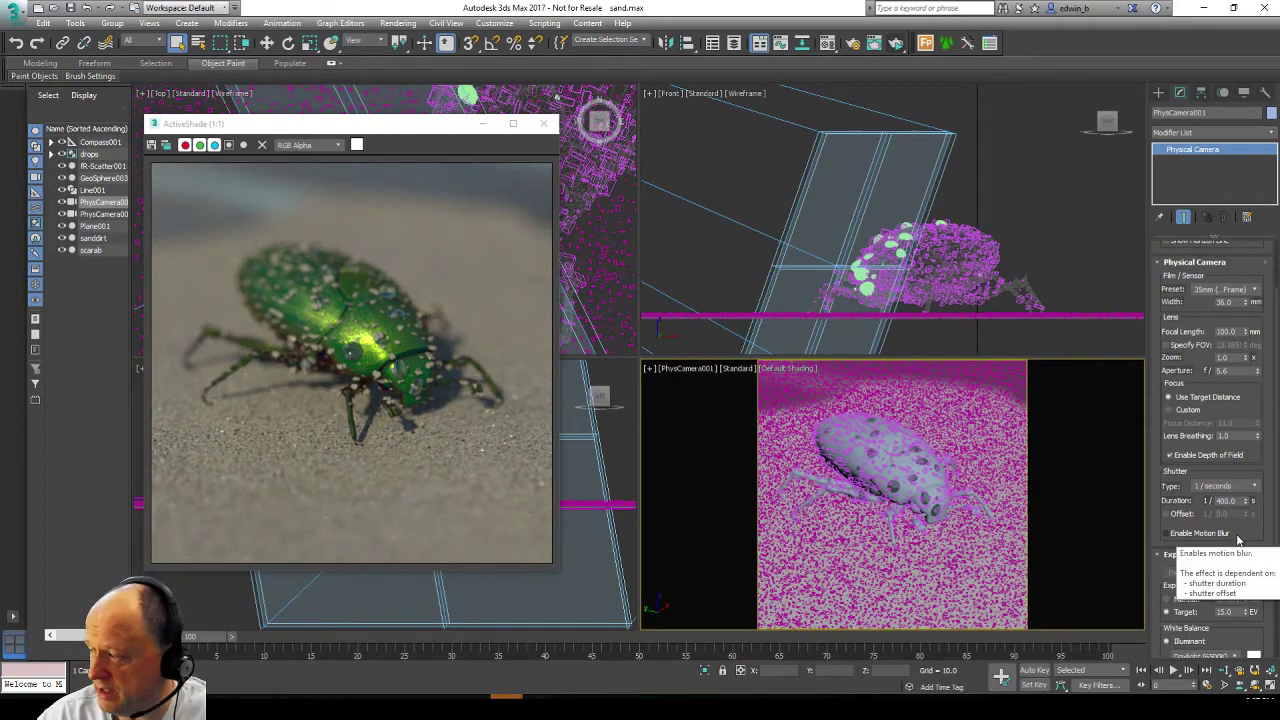
double_click(1222, 370)
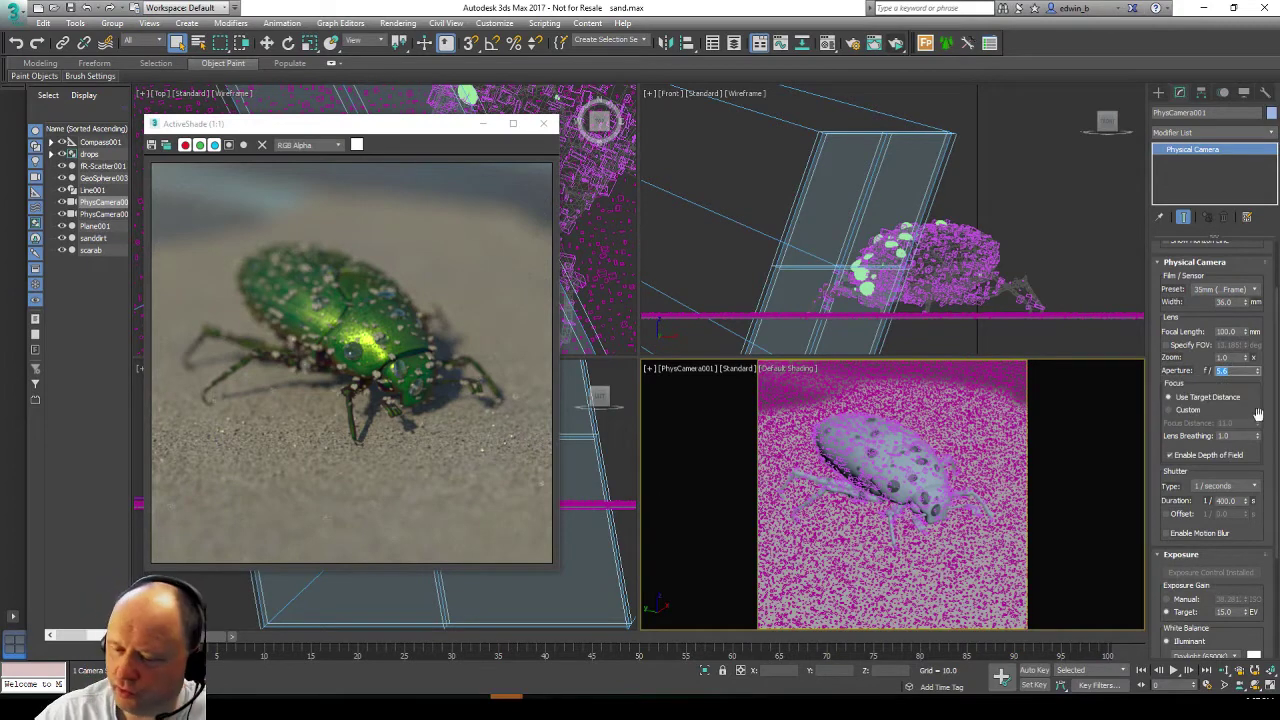
text(8)
key(Return)
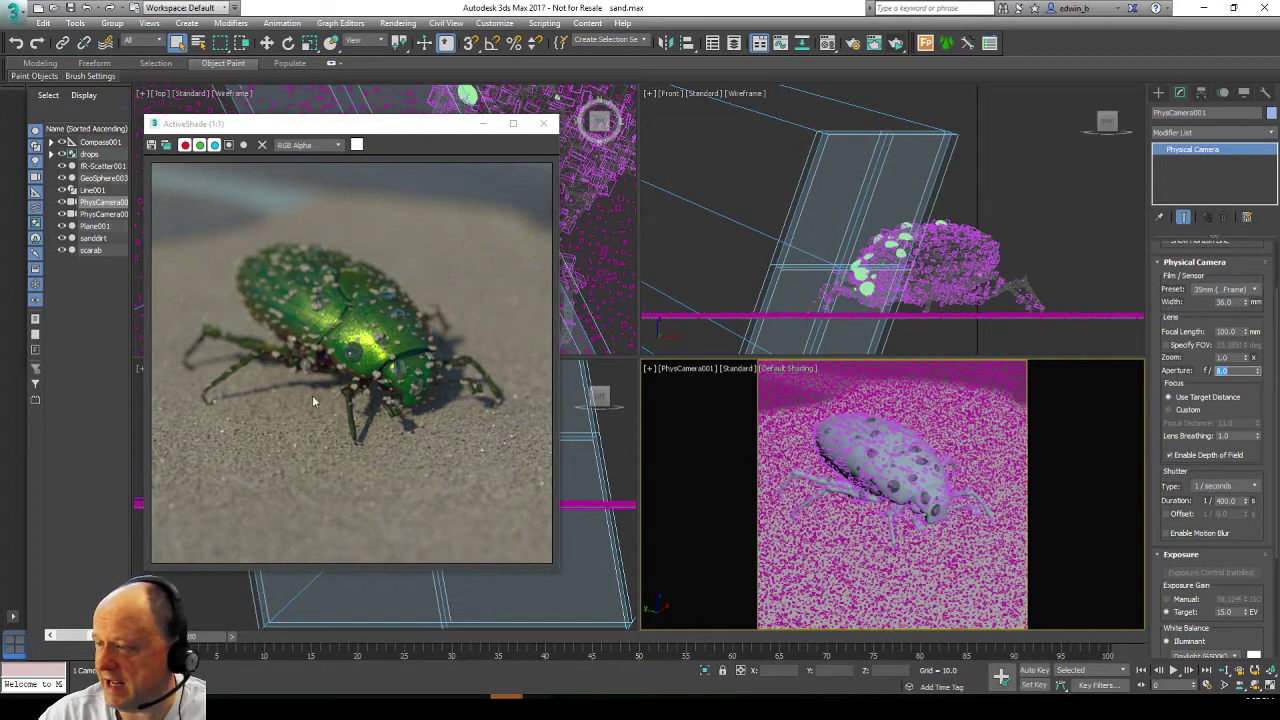
text(2.8)
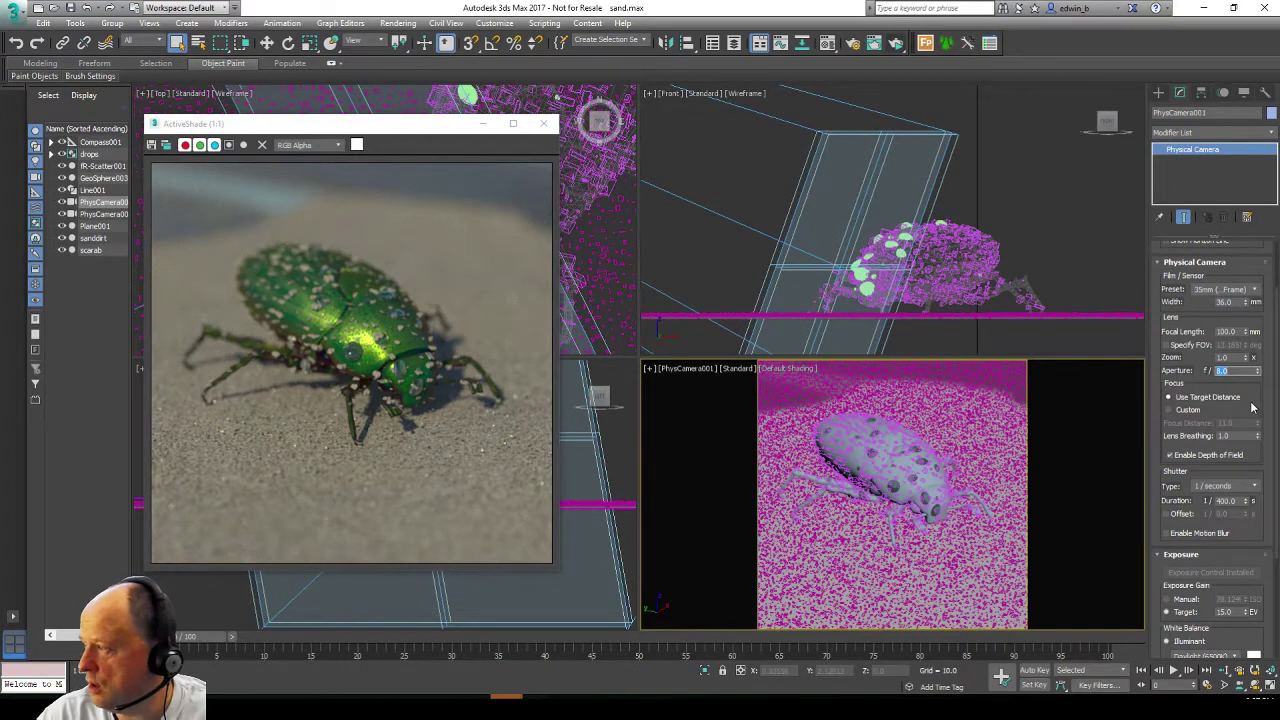
key(Return)
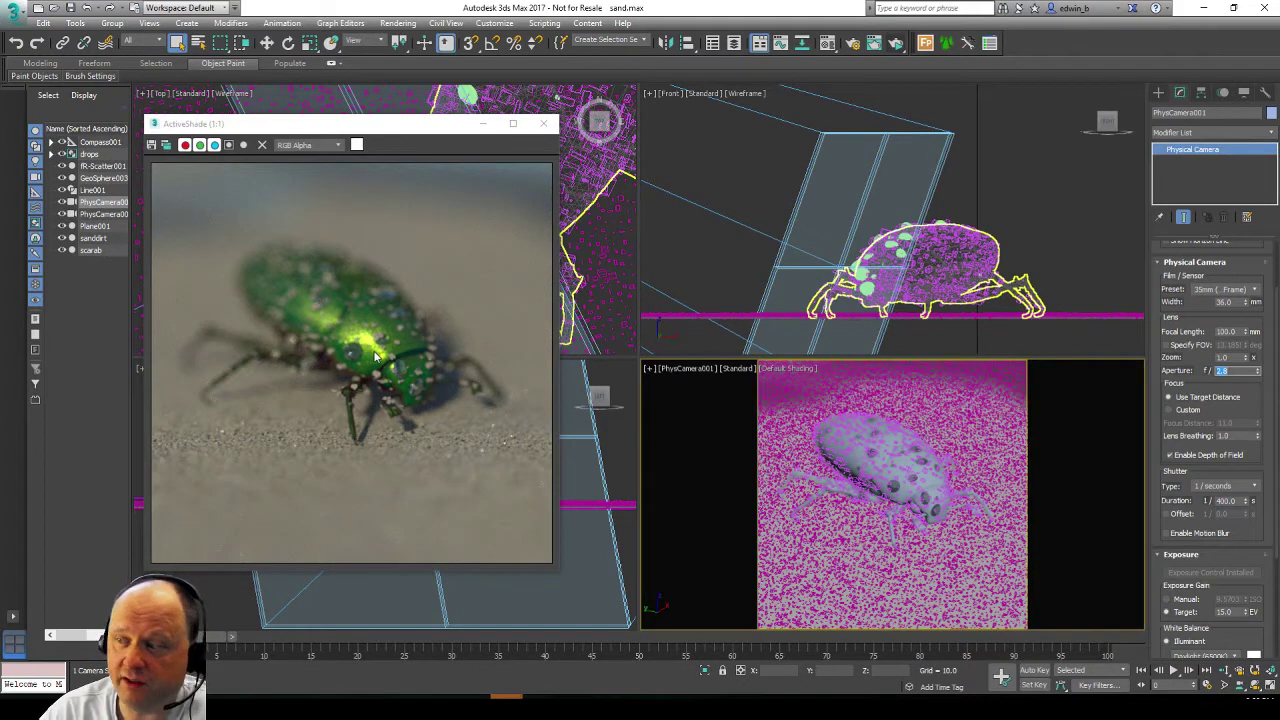
text(5.6)
key(Return)
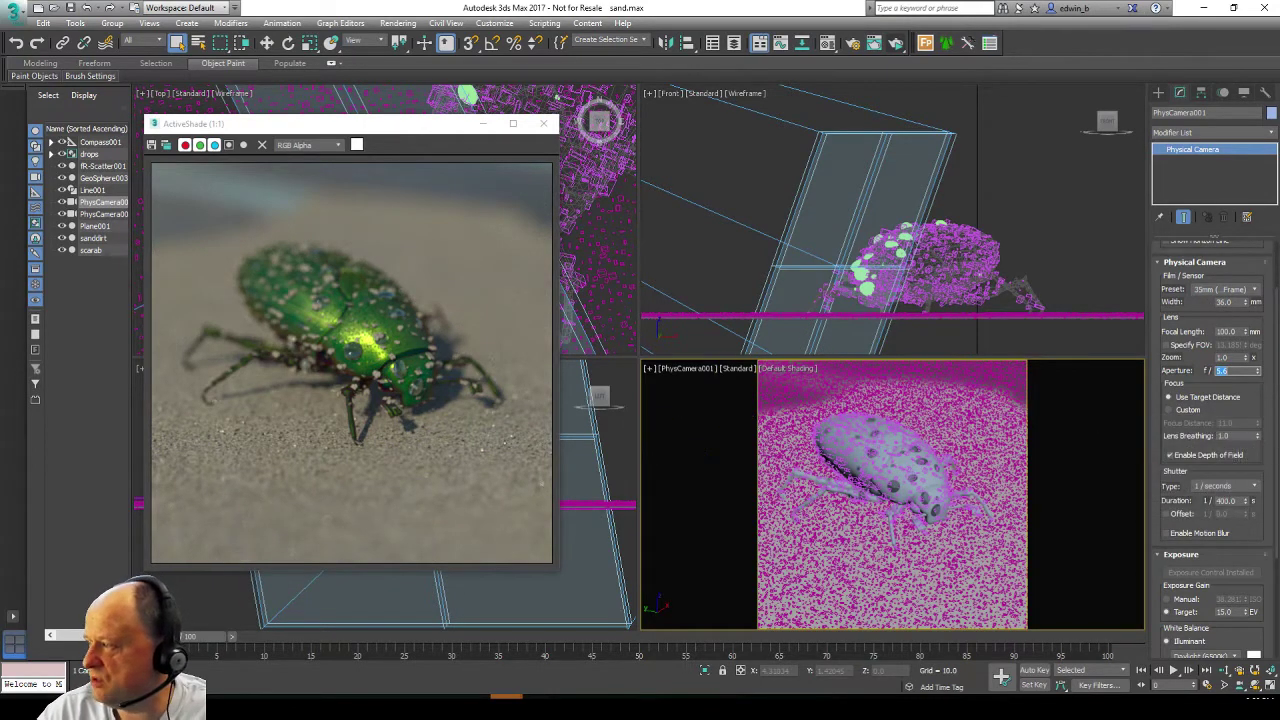
Step: Enable Specify FOV for PhysCamera001 and set the lens breathing to 20
drag(1268, 467, 1268, 562)
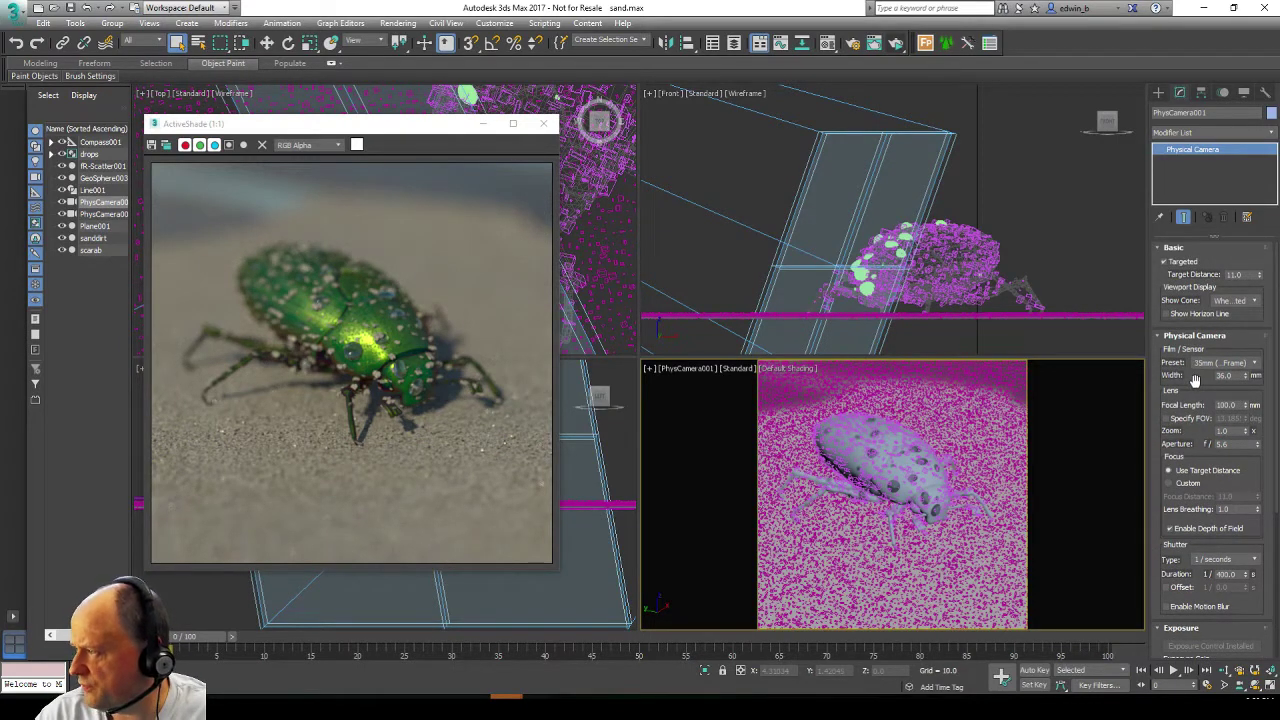
drag(1193, 383, 1193, 331)
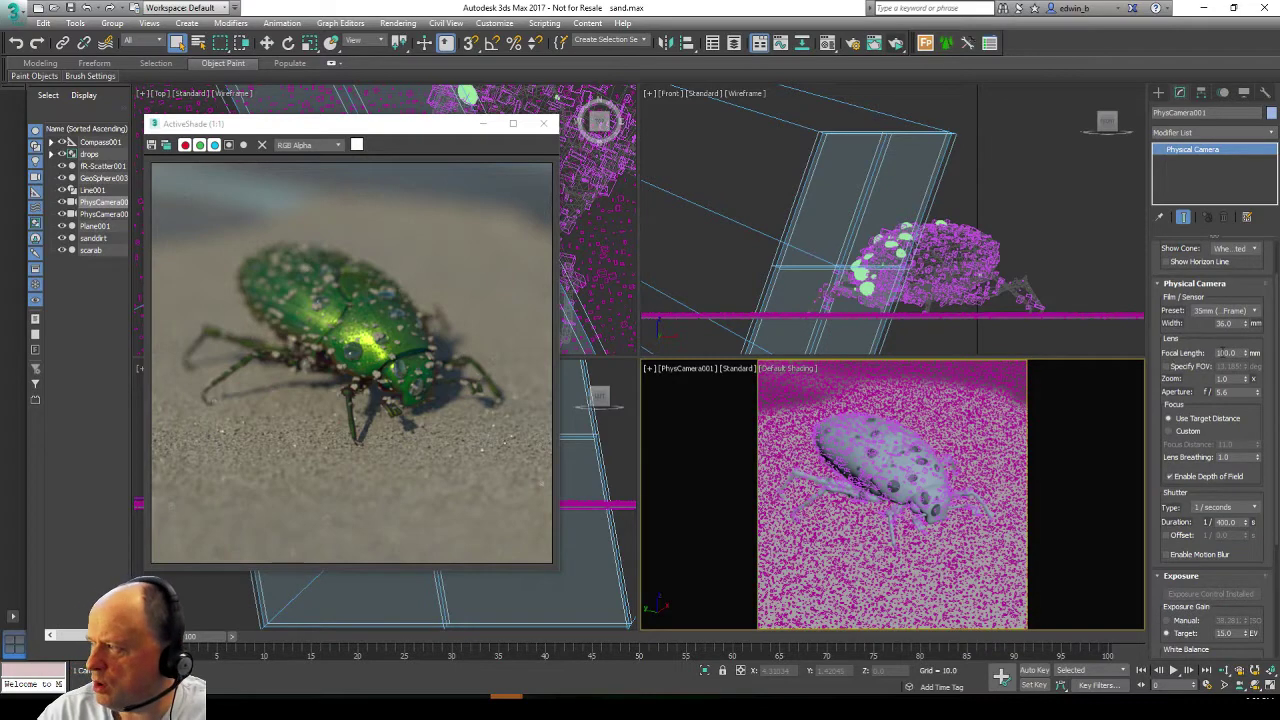
click(1166, 367)
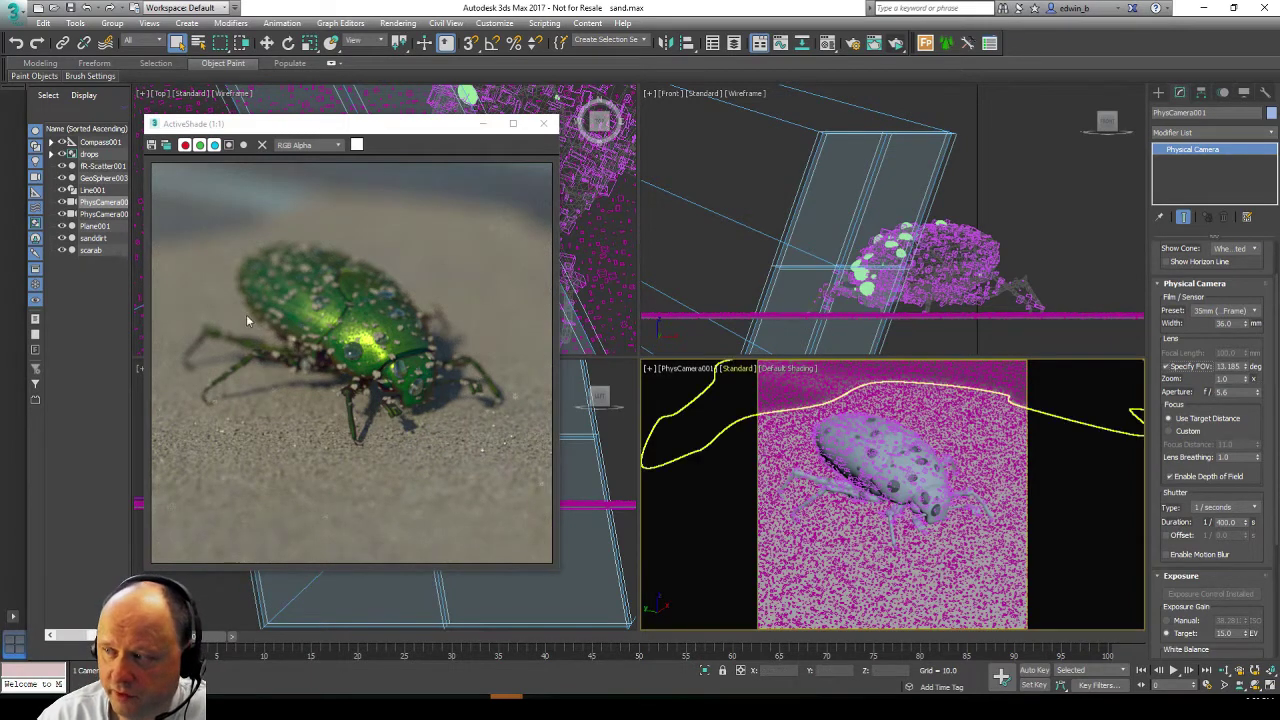
double_click(1235, 457)
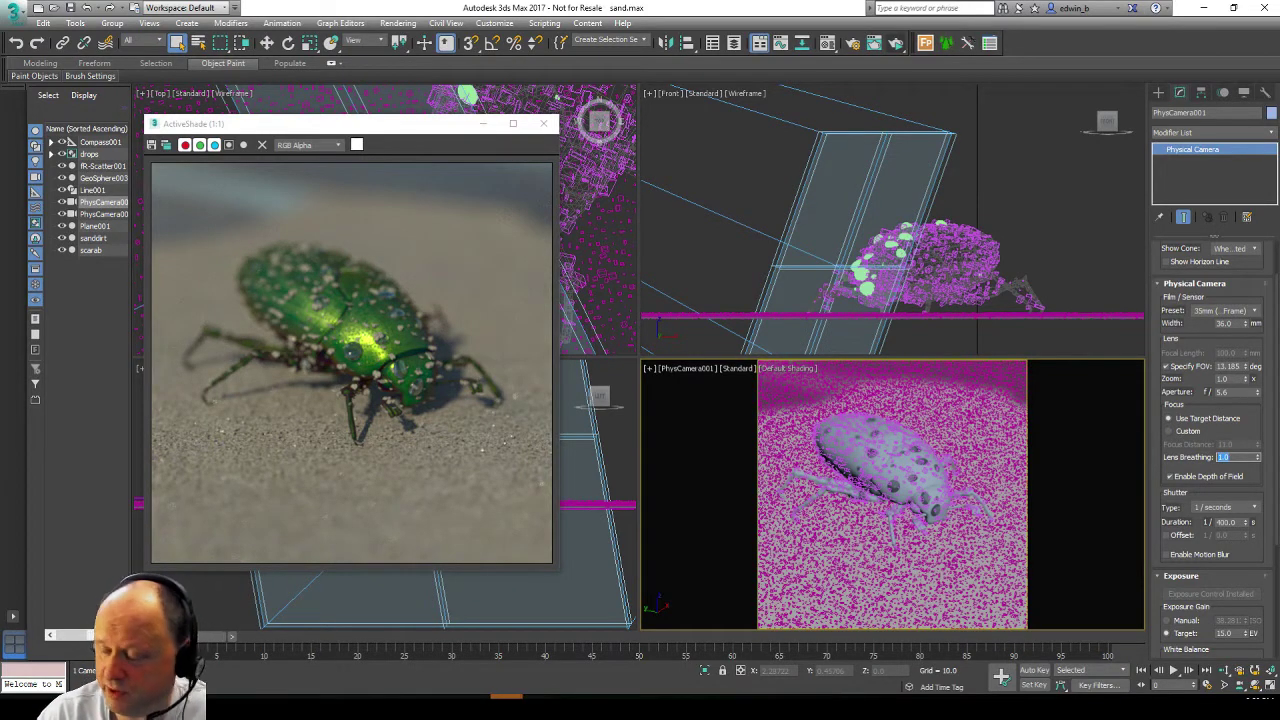
text(2)
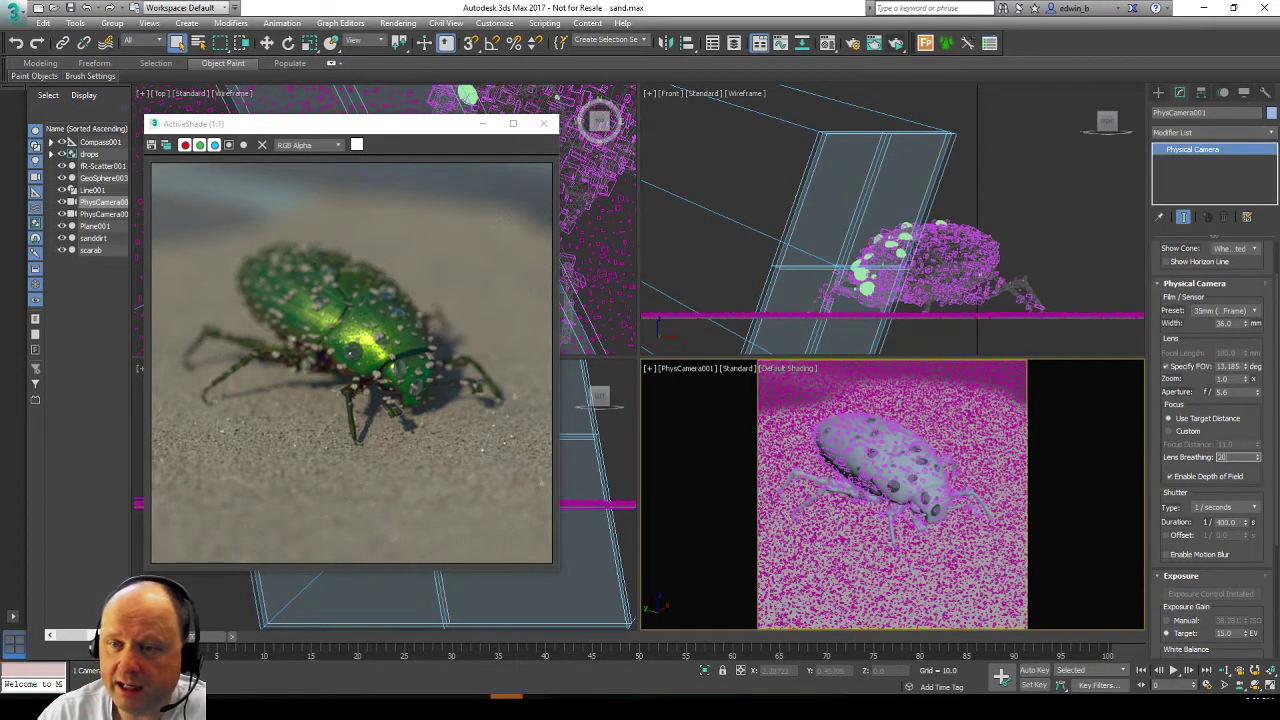
key(Return)
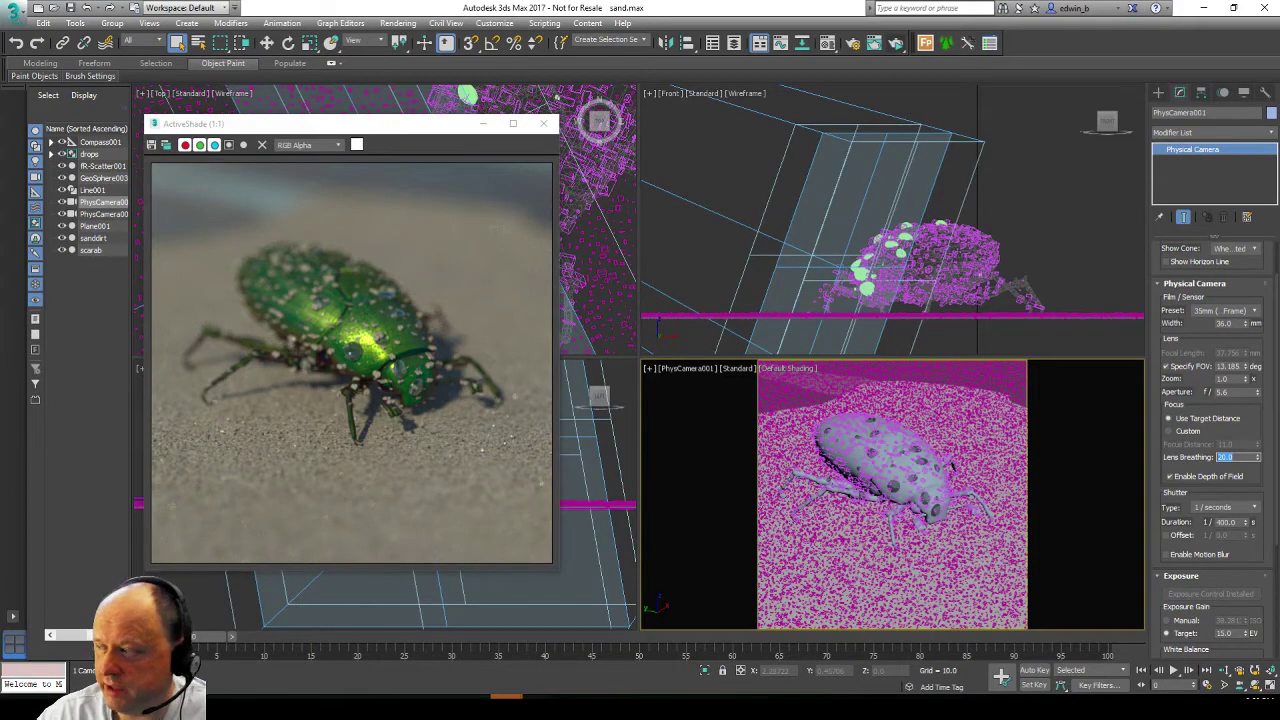
Step: Raise the lens breathing of PhysCamera001 slightly above 20, and set it down to 10
drag(1257, 460, 1255, 443)
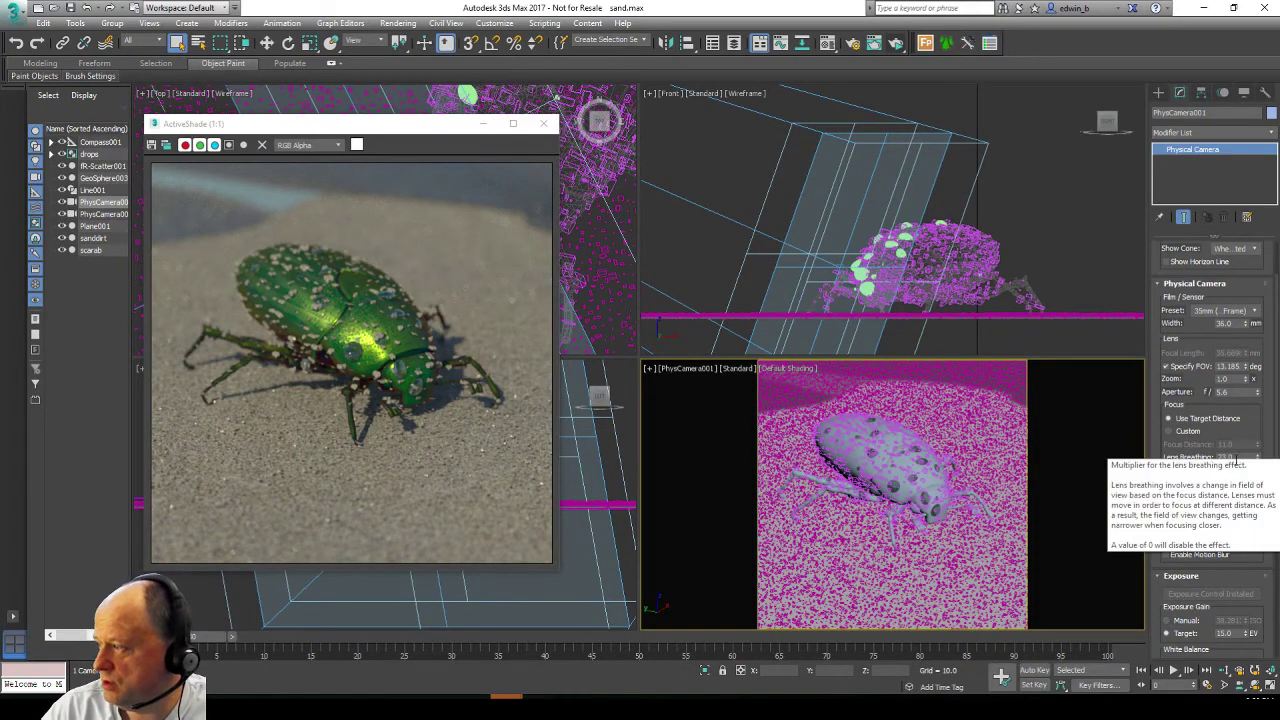
double_click(1240, 457)
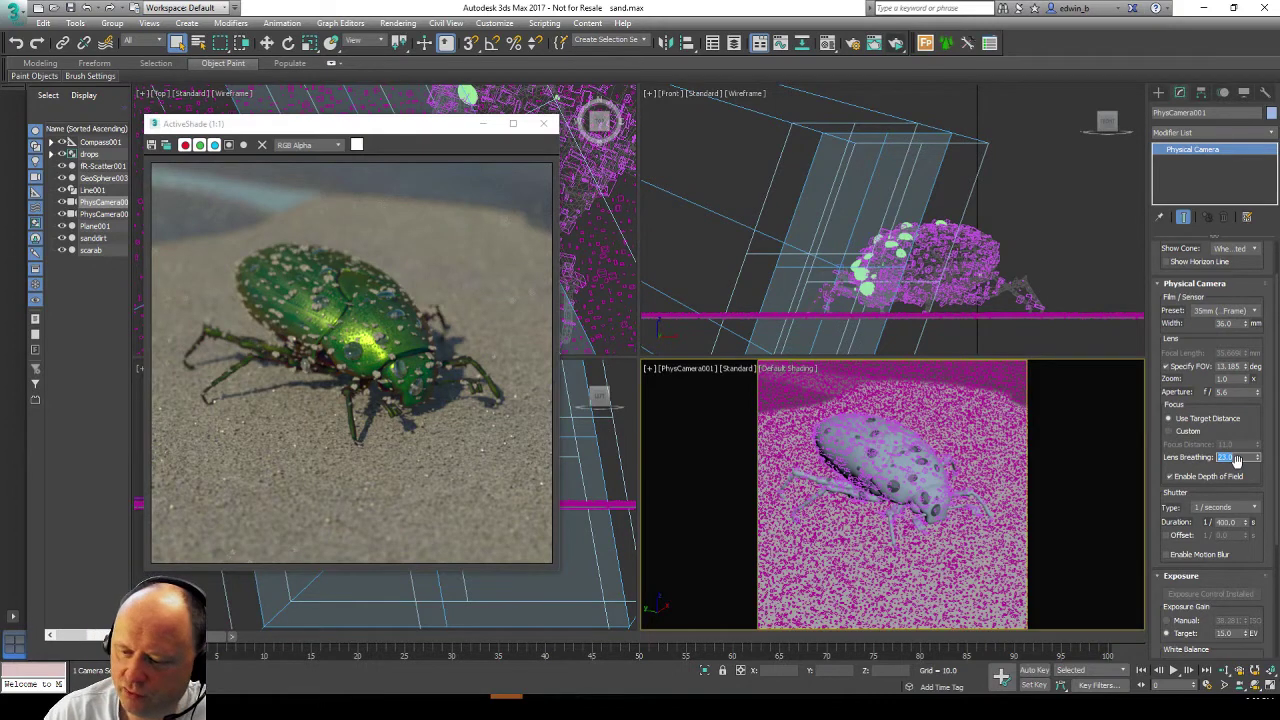
text(10)
key(Return)
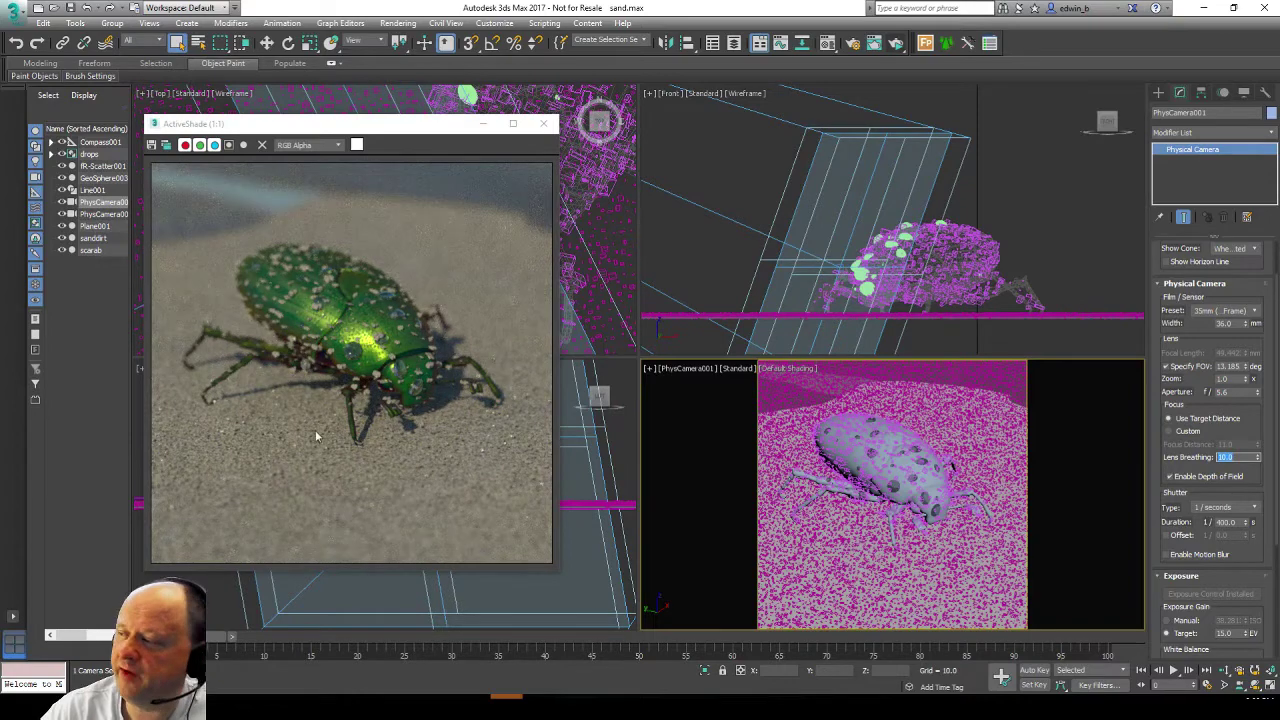
Step: Reset the lens breathing of PhysCamera001 to 0 and return it to 10
right_click(1258, 458)
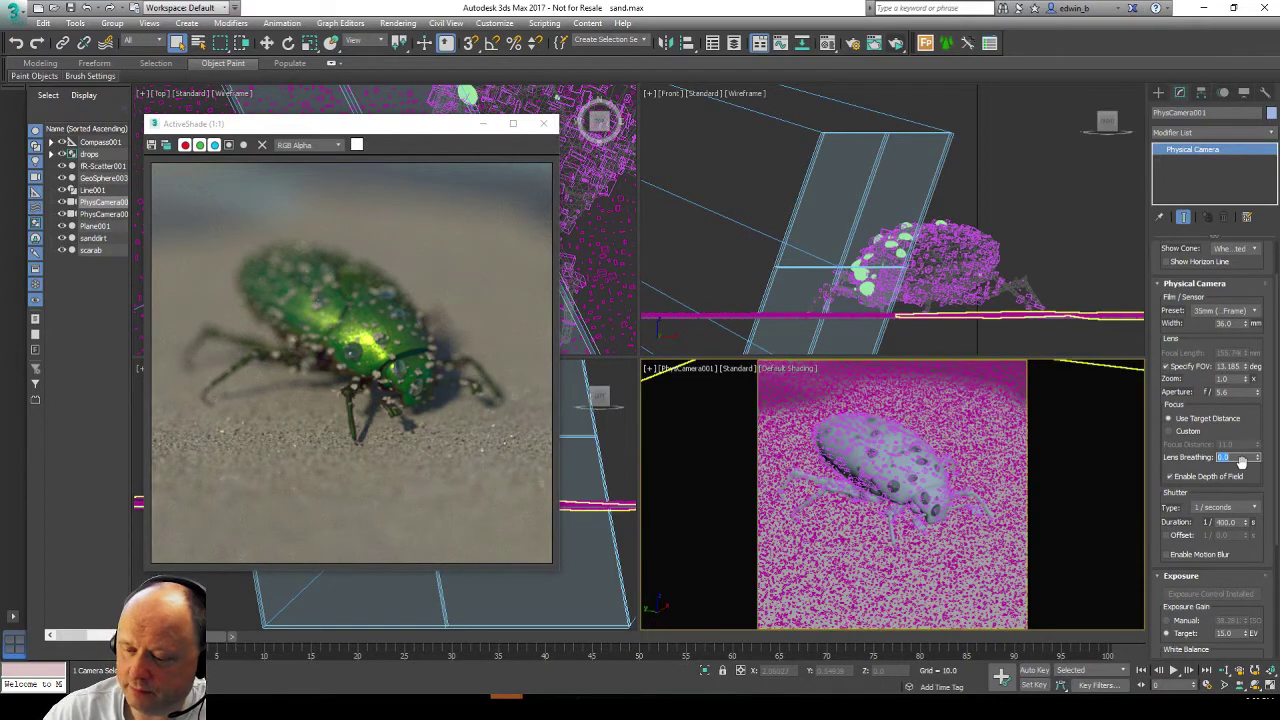
text(10)
key(Return)
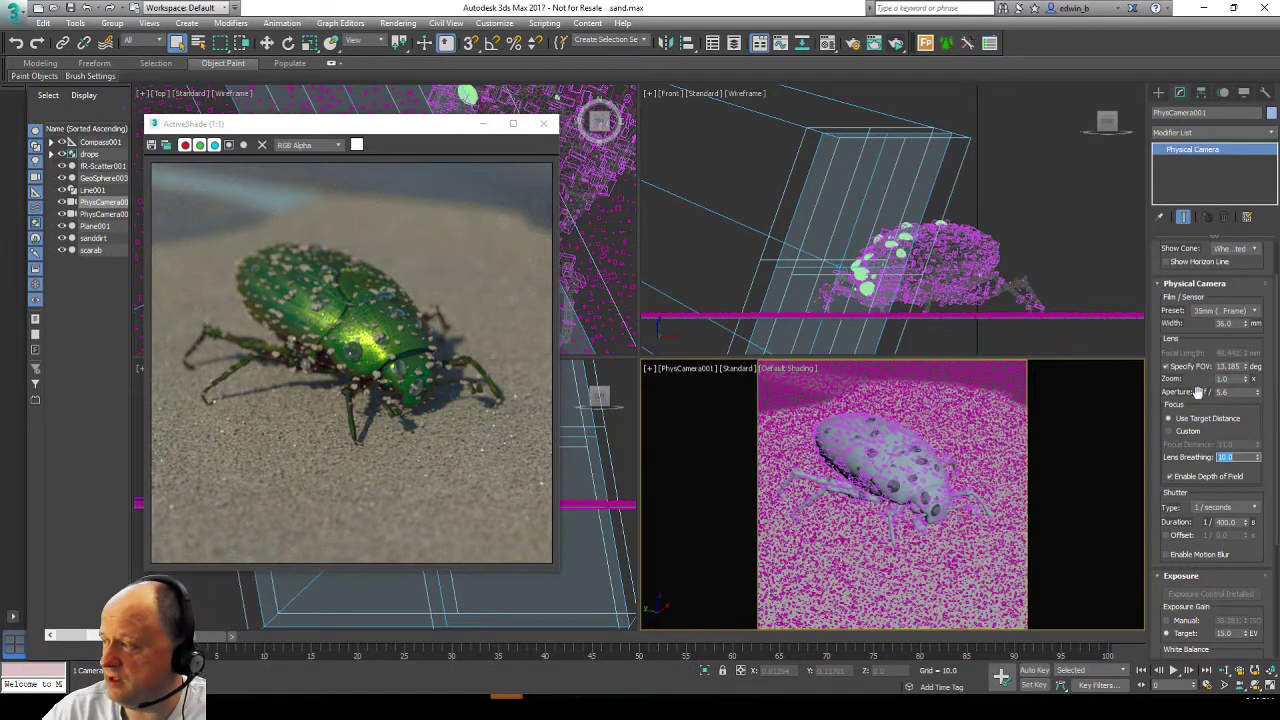
Step: Disable Specify FOV for PhysCamera001 and set the lens breathing to 1
click(1166, 367)
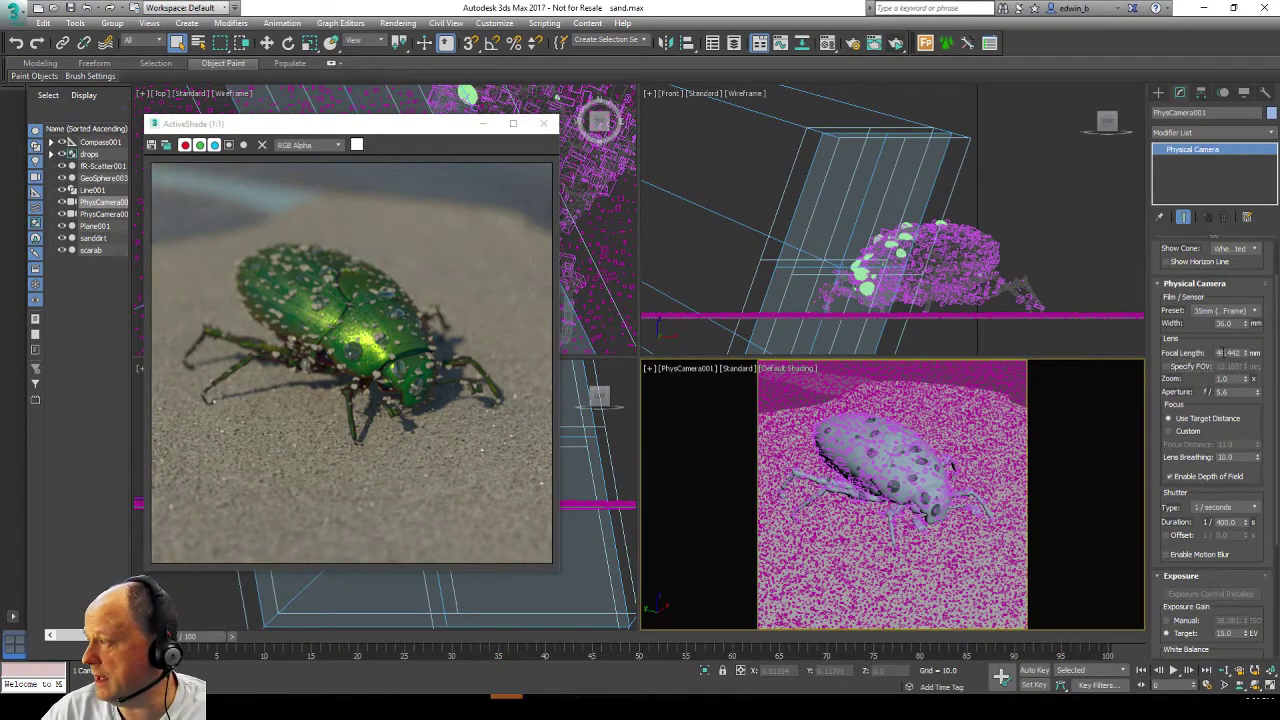
click(1243, 457)
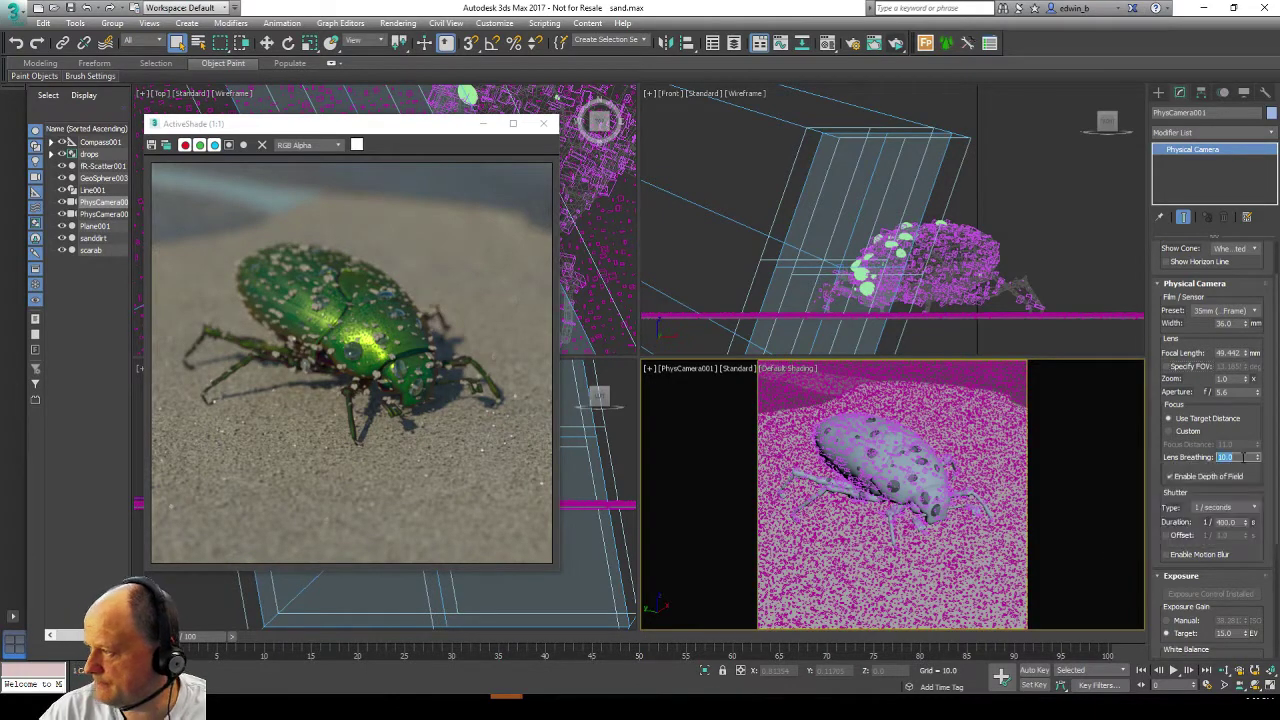
text(1)
key(Return)
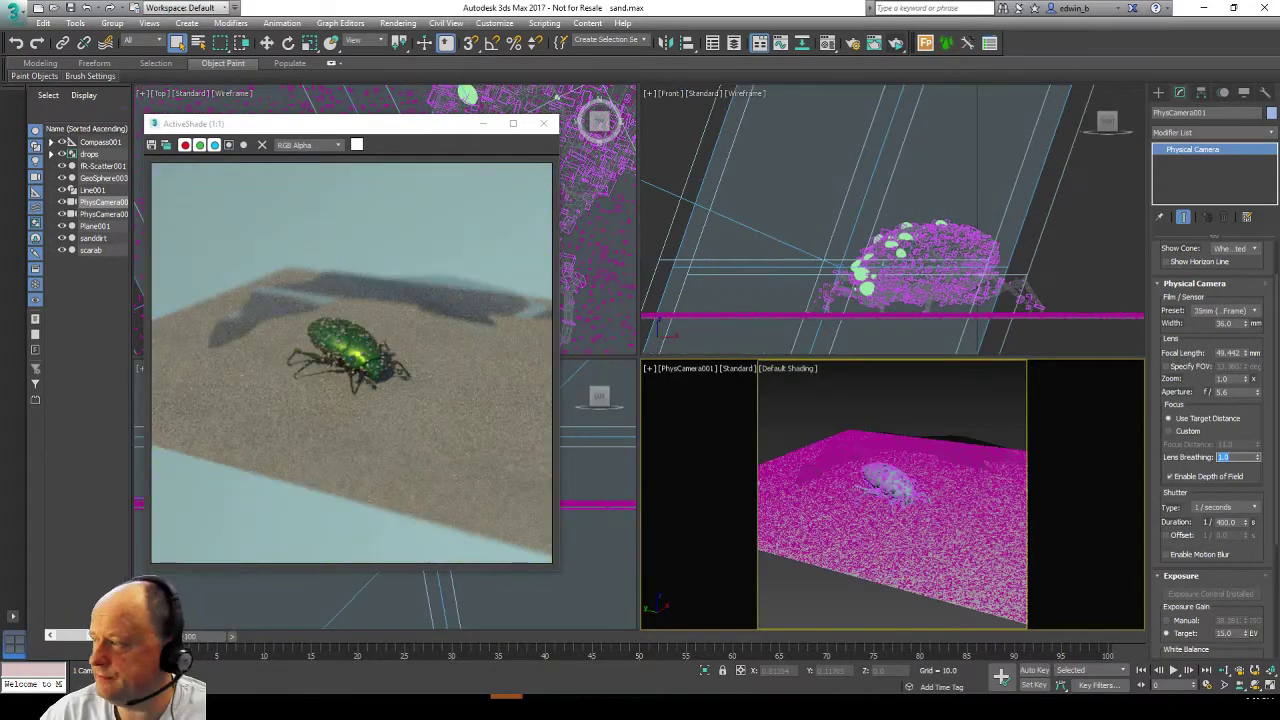
Step: Set the focal length of PhysCamera001 to 100 mm
click(1238, 353)
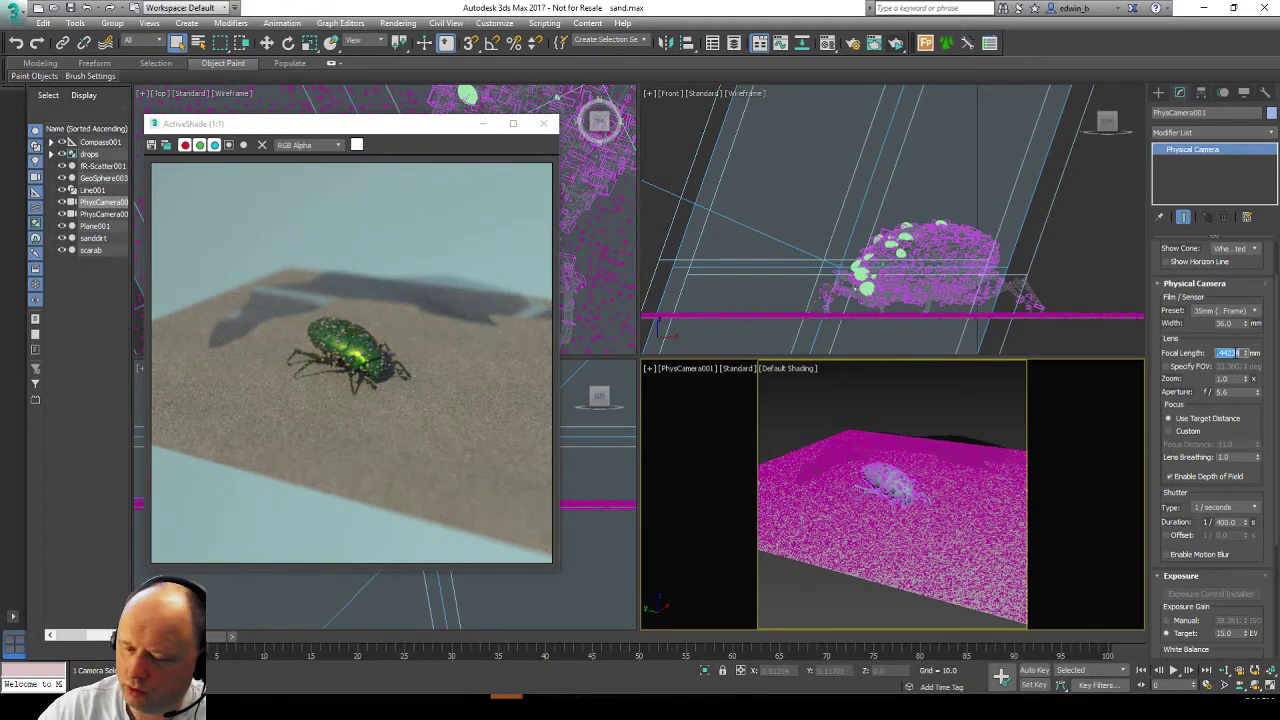
text(100)
key(Return)
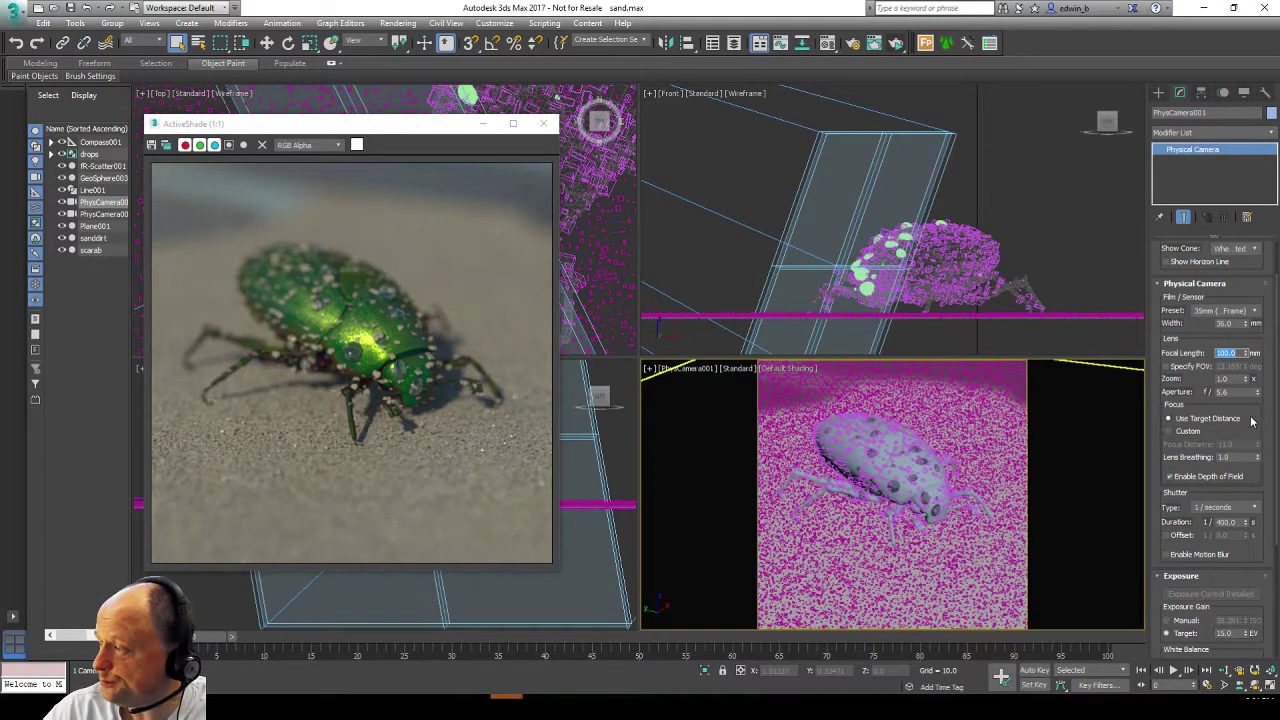
Step: Set the focal length of PhysCamera001 to 200 mm
drag(1265, 412, 1256, 226)
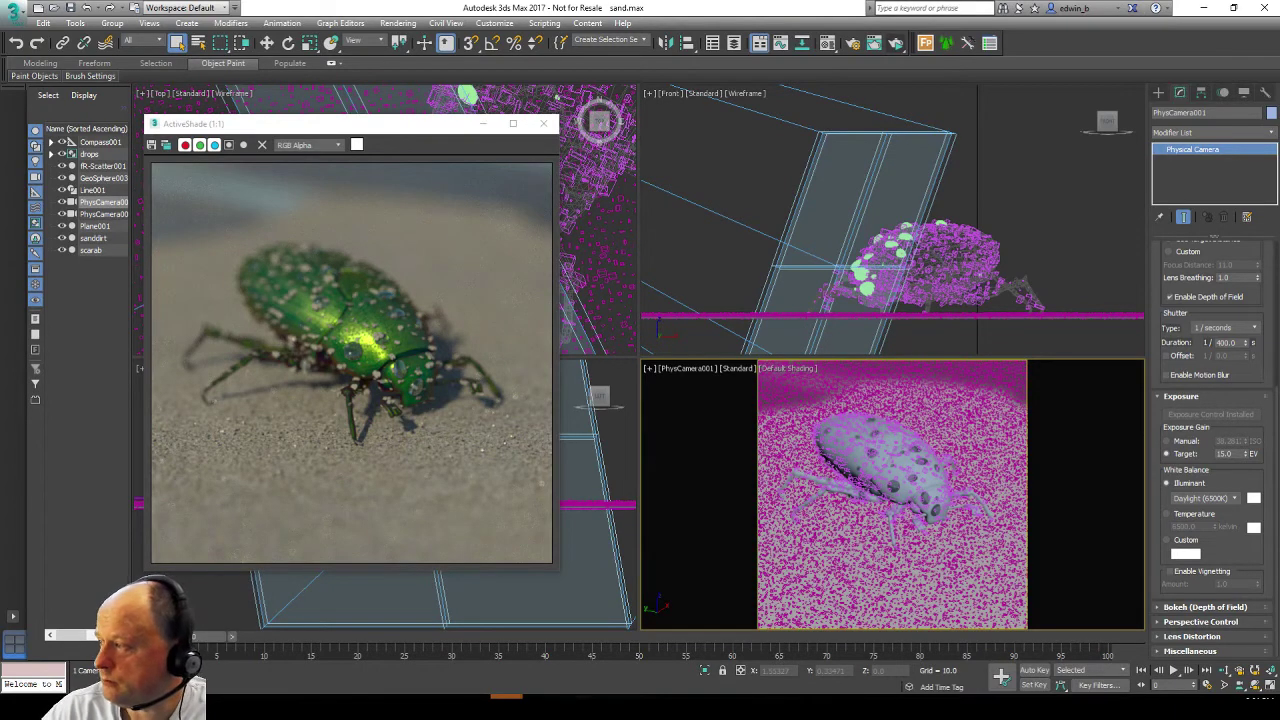
drag(1266, 338, 1266, 436)
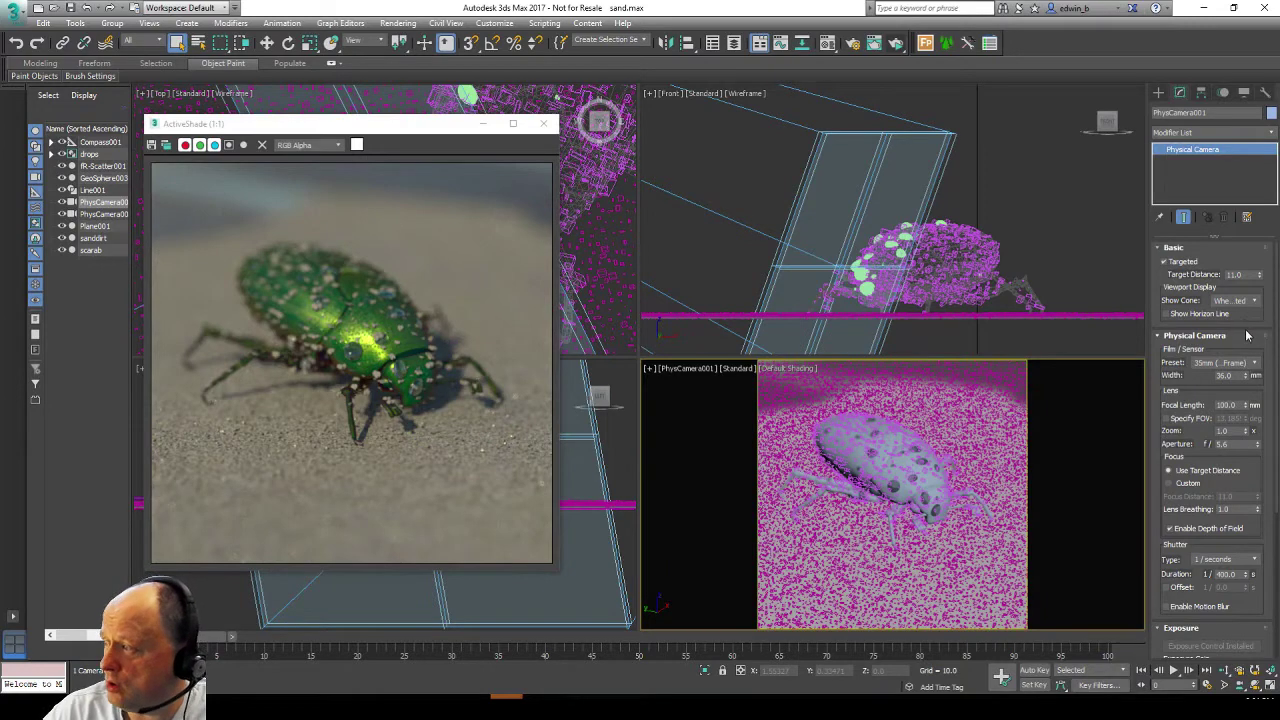
double_click(1232, 404)
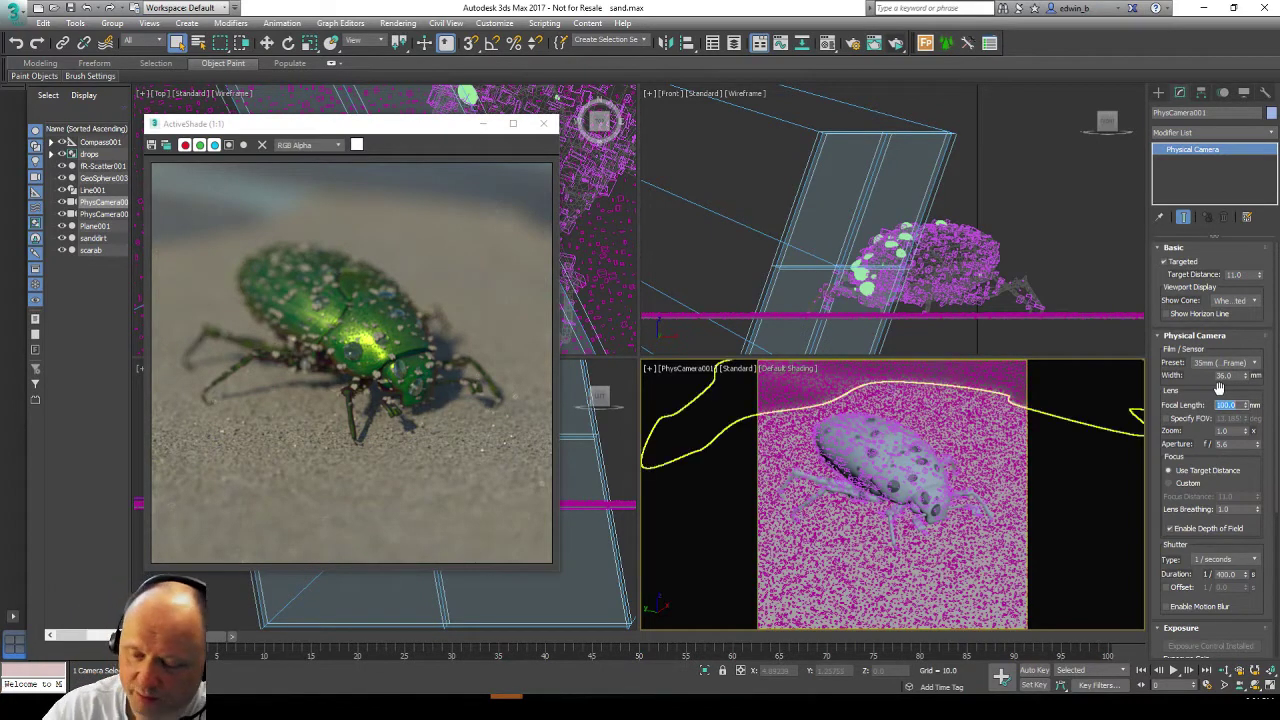
text(200)
key(Return)
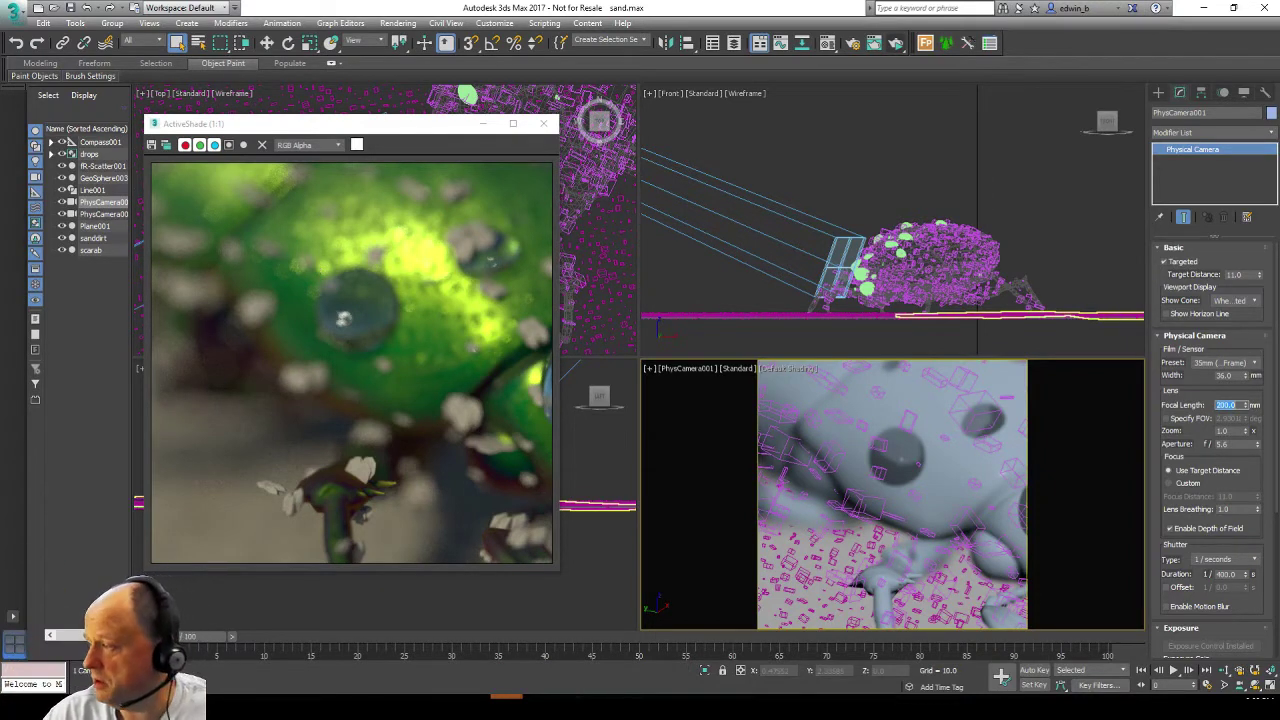
Step: Expand the Bokeh (Depth of Field) settings of PhysCamera001 and set the aperture shape to Circular
scroll(1260, 490, down, 5)
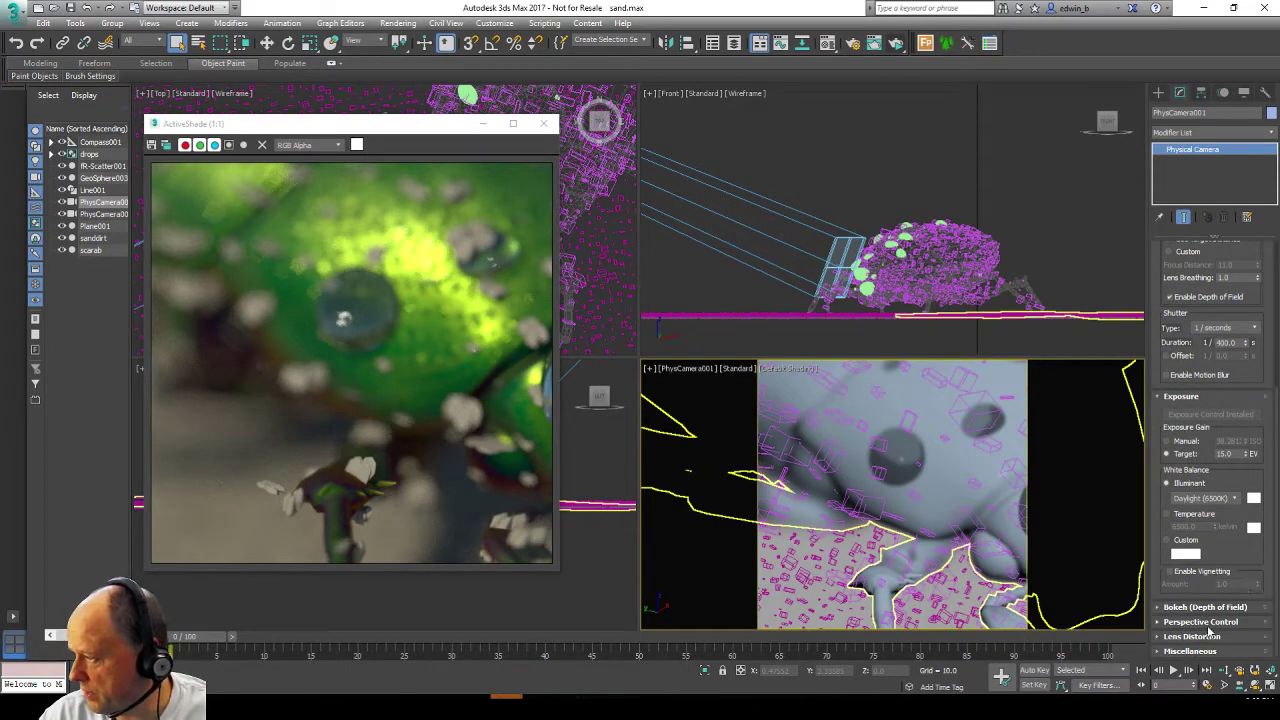
click(1167, 610)
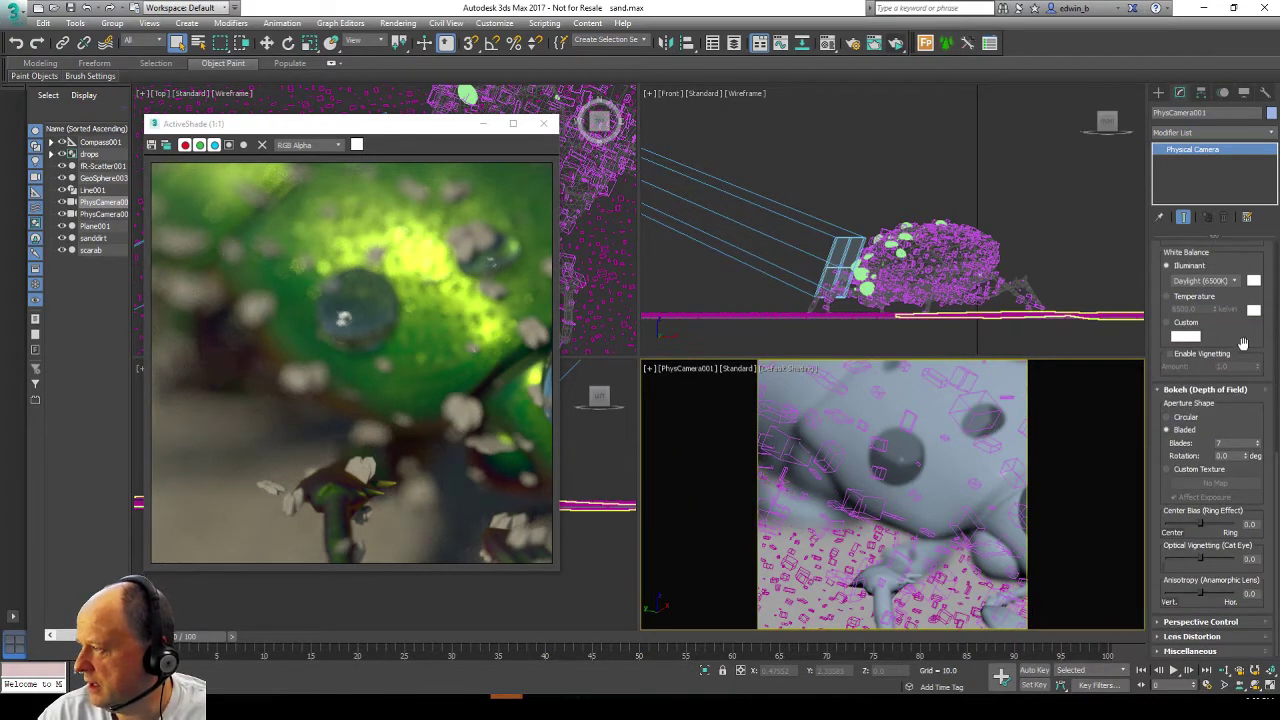
click(1176, 418)
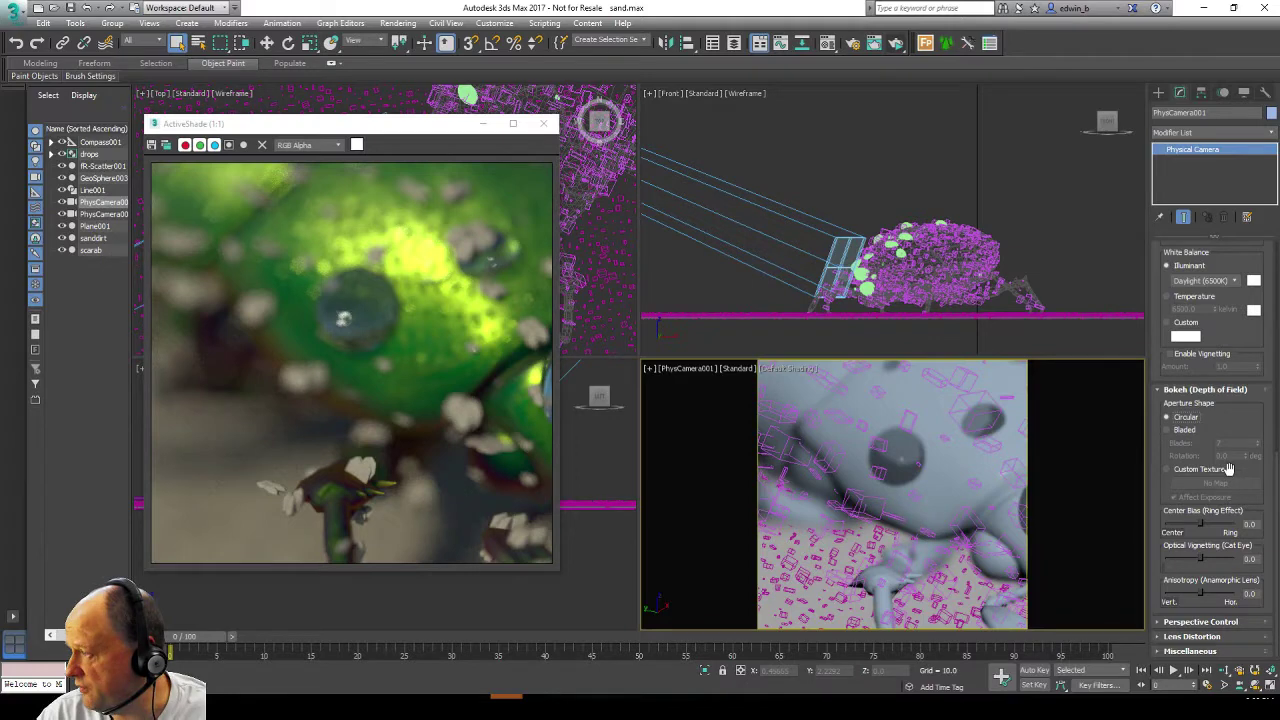
click(1180, 420)
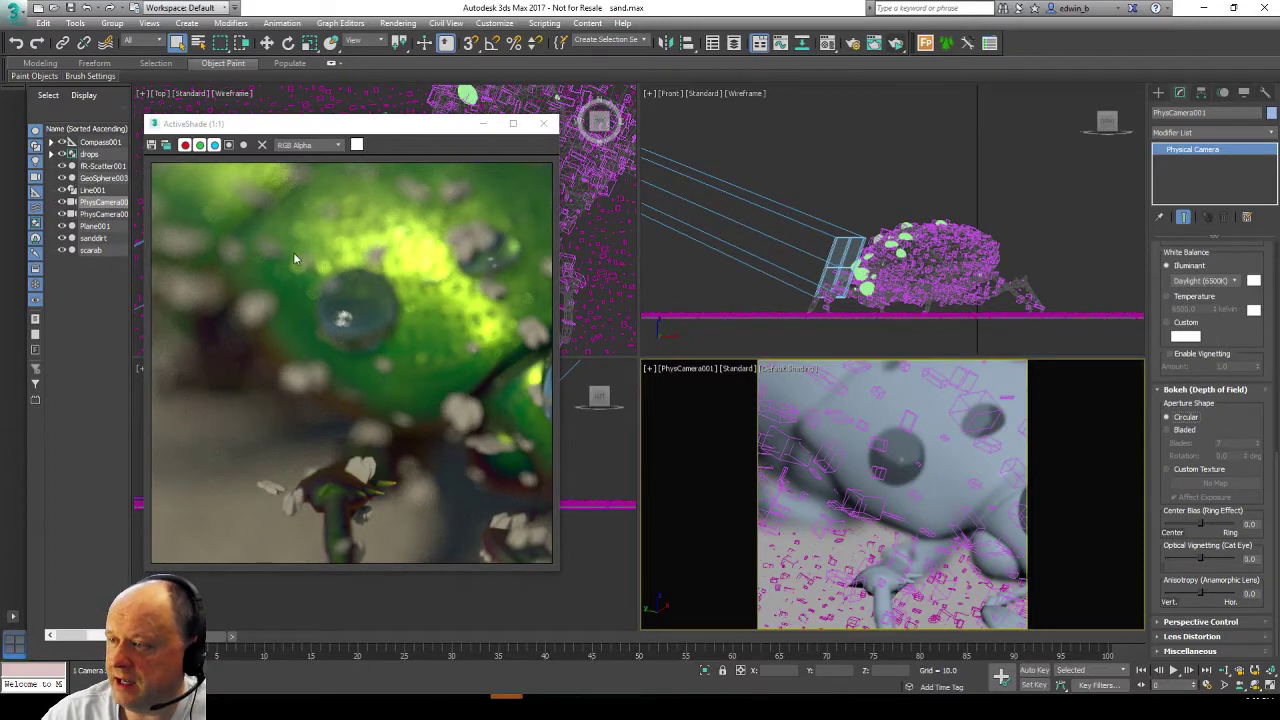
Step: Set the bokeh aperture shape to Bladed with a rotation of 30 degrees and 3 blades
click(1186, 431)
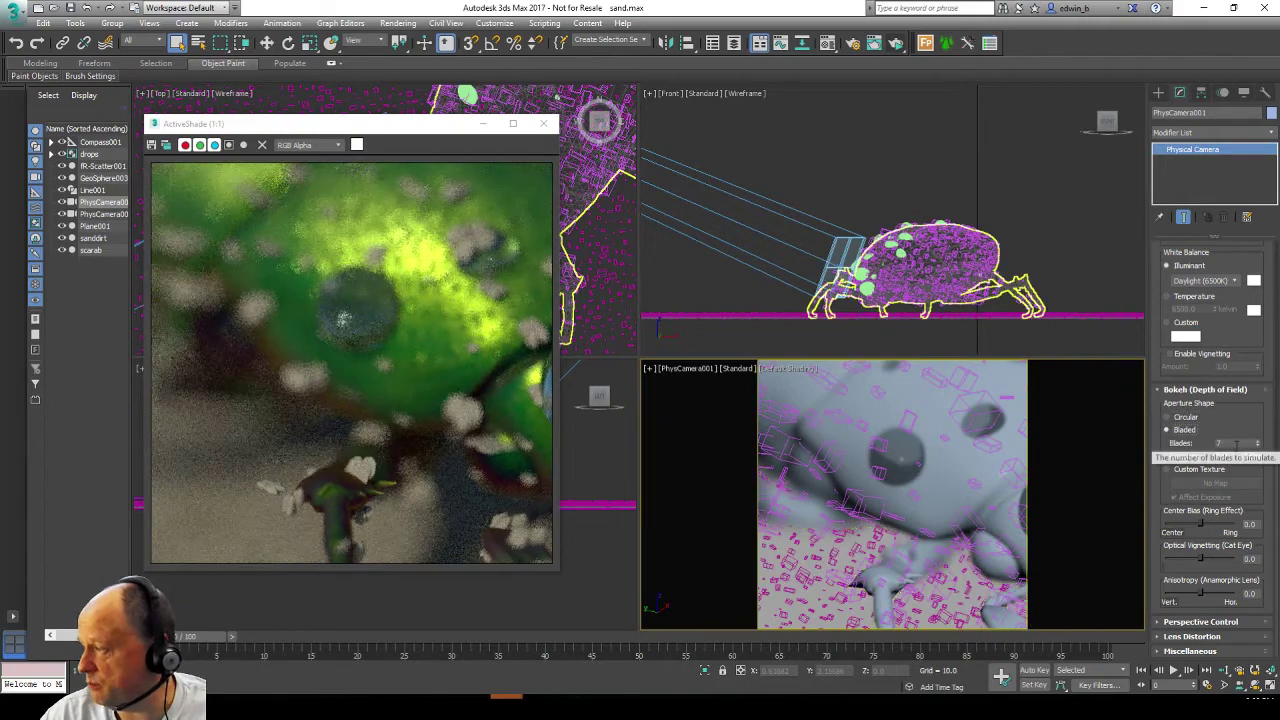
double_click(1236, 456)
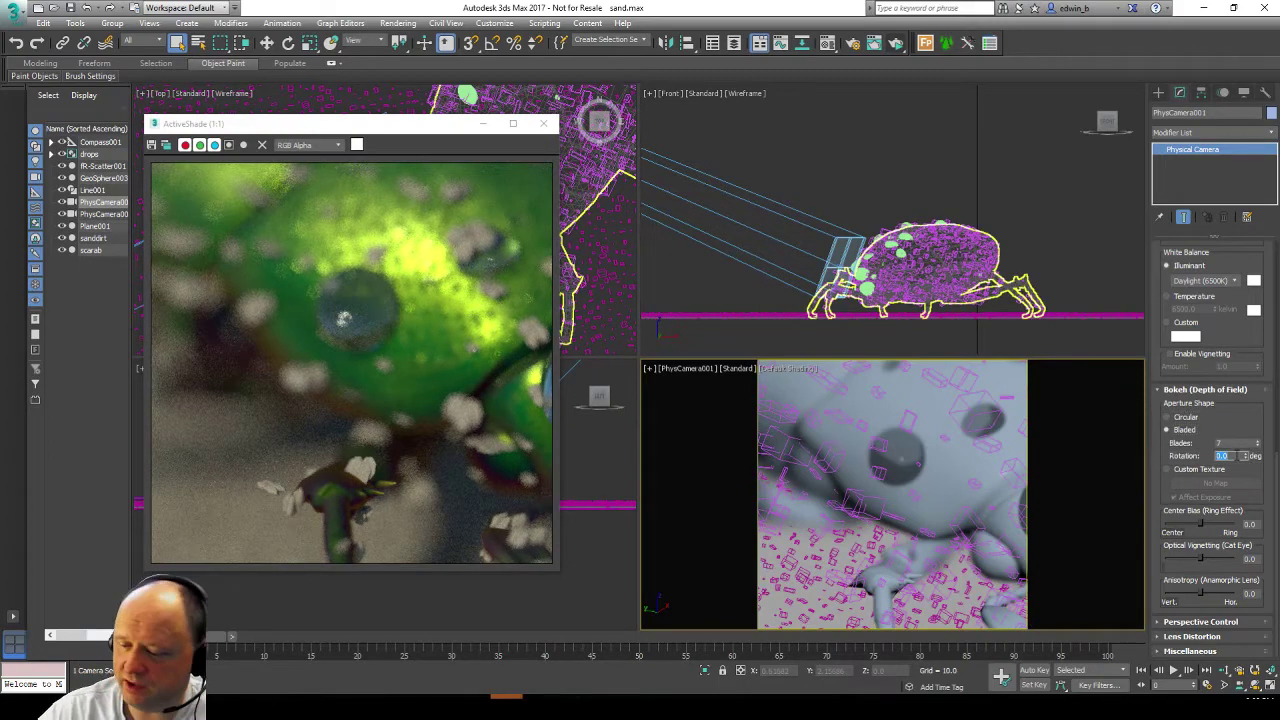
text(30)
key(Return)
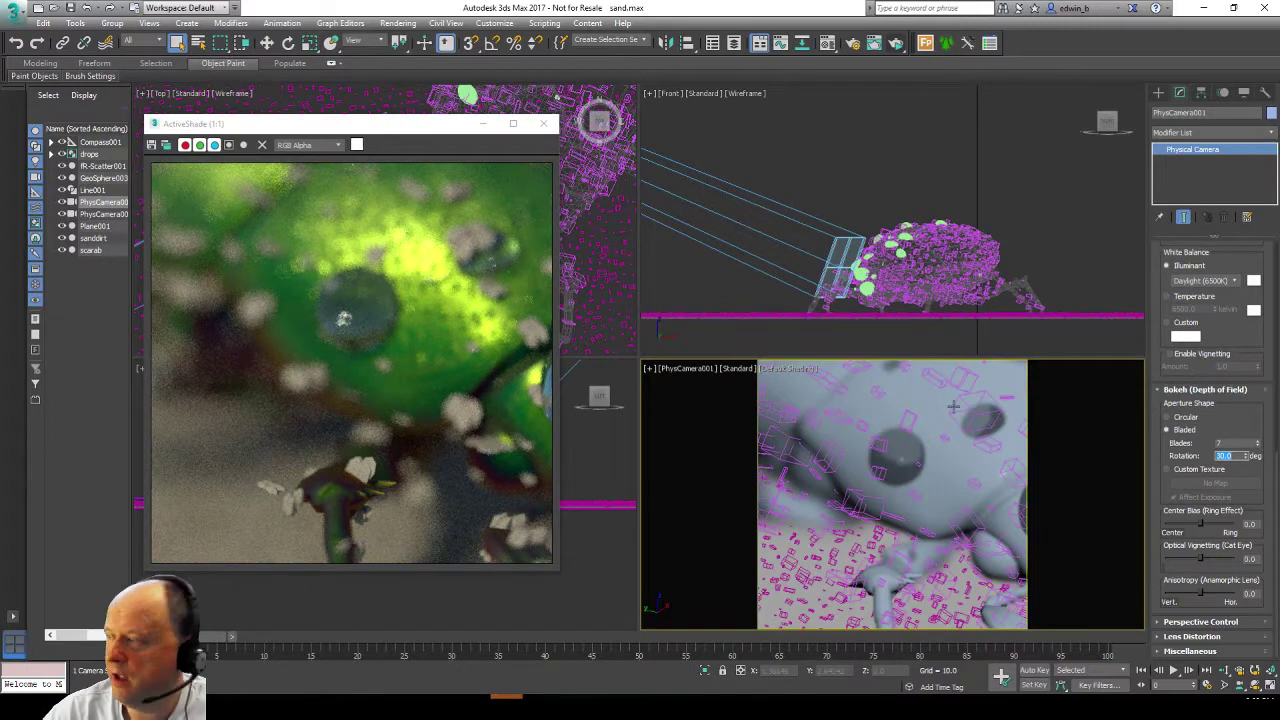
double_click(1219, 443)
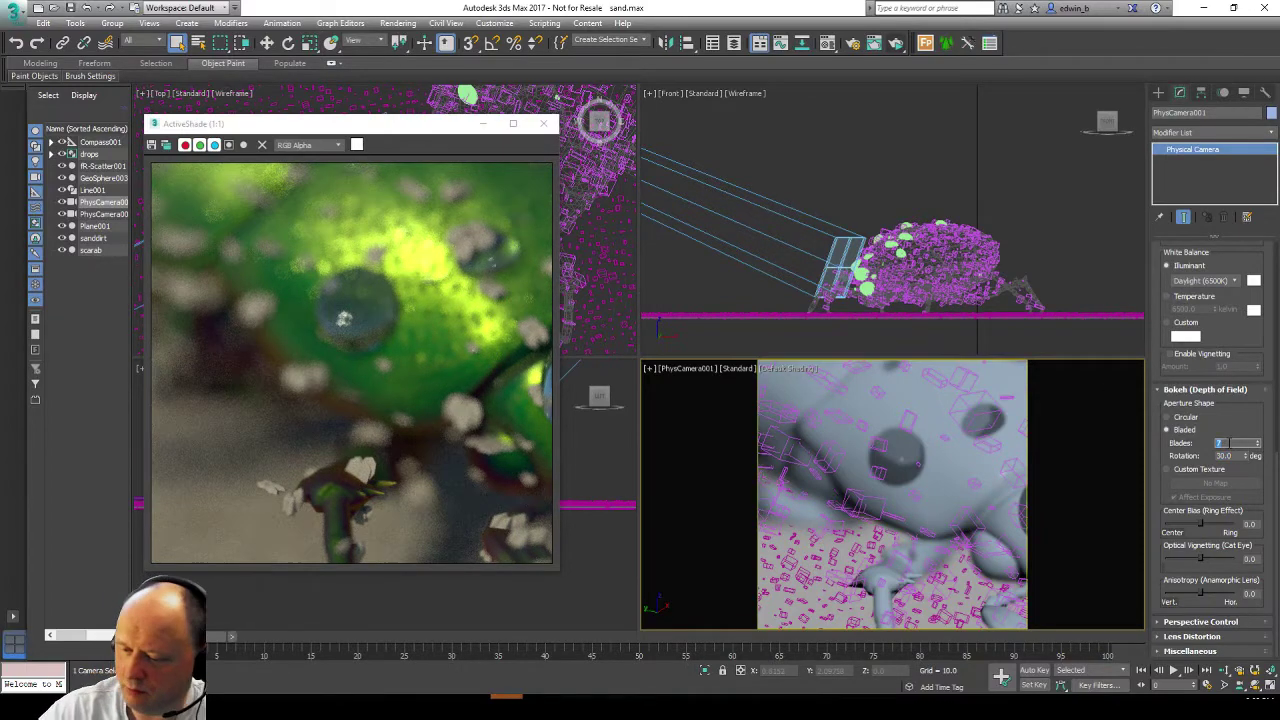
text(3)
key(Return)
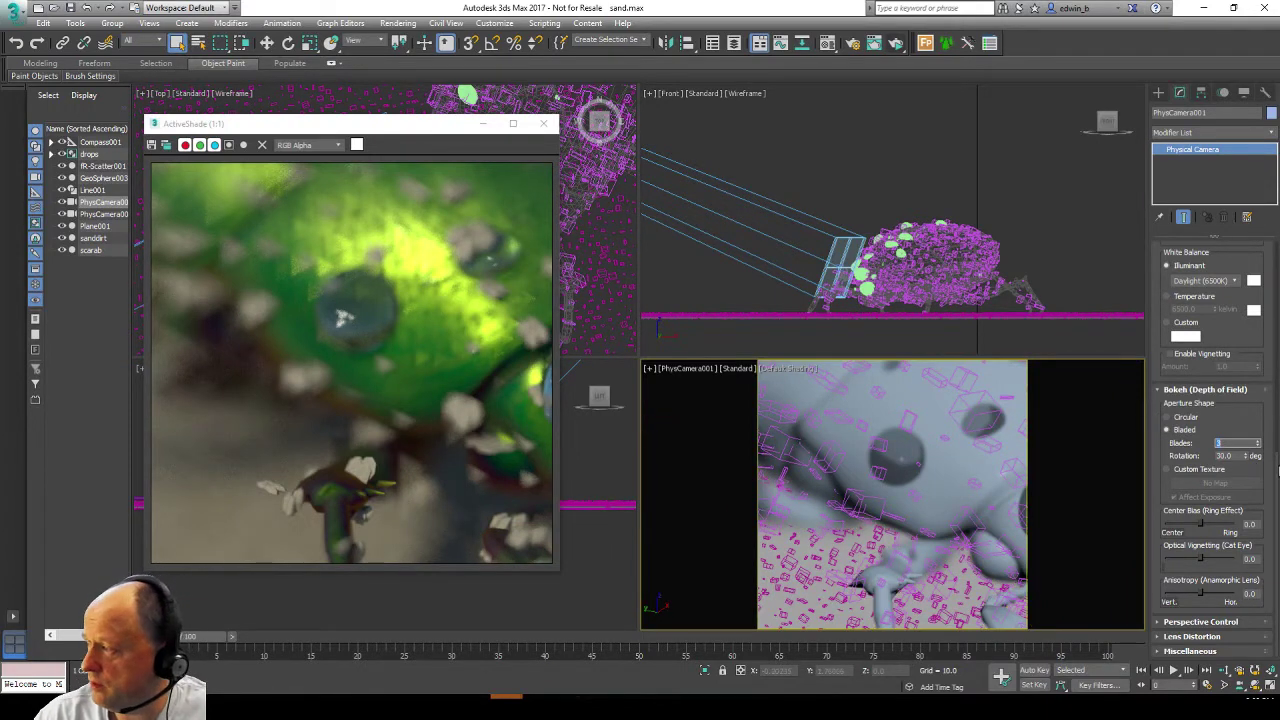
Step: Return the focal length of PhysCamera001 to 100 mm
scroll(1256, 327, up, 5)
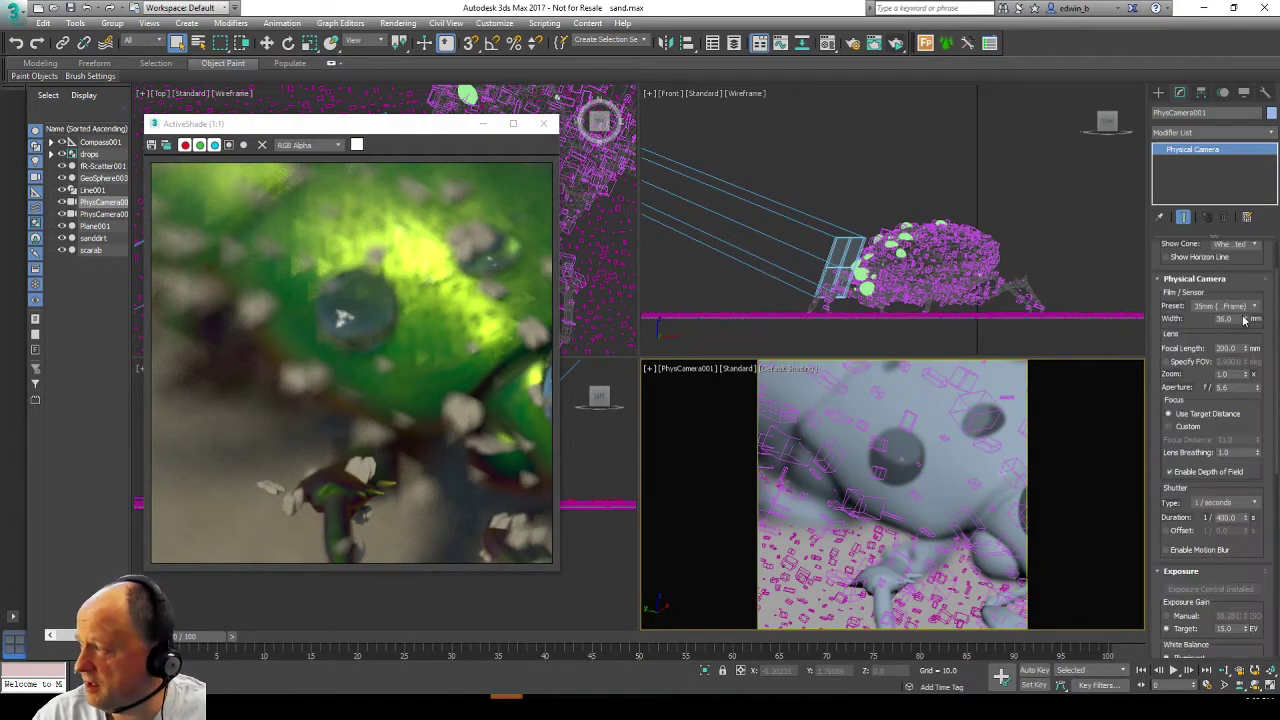
double_click(1226, 348)
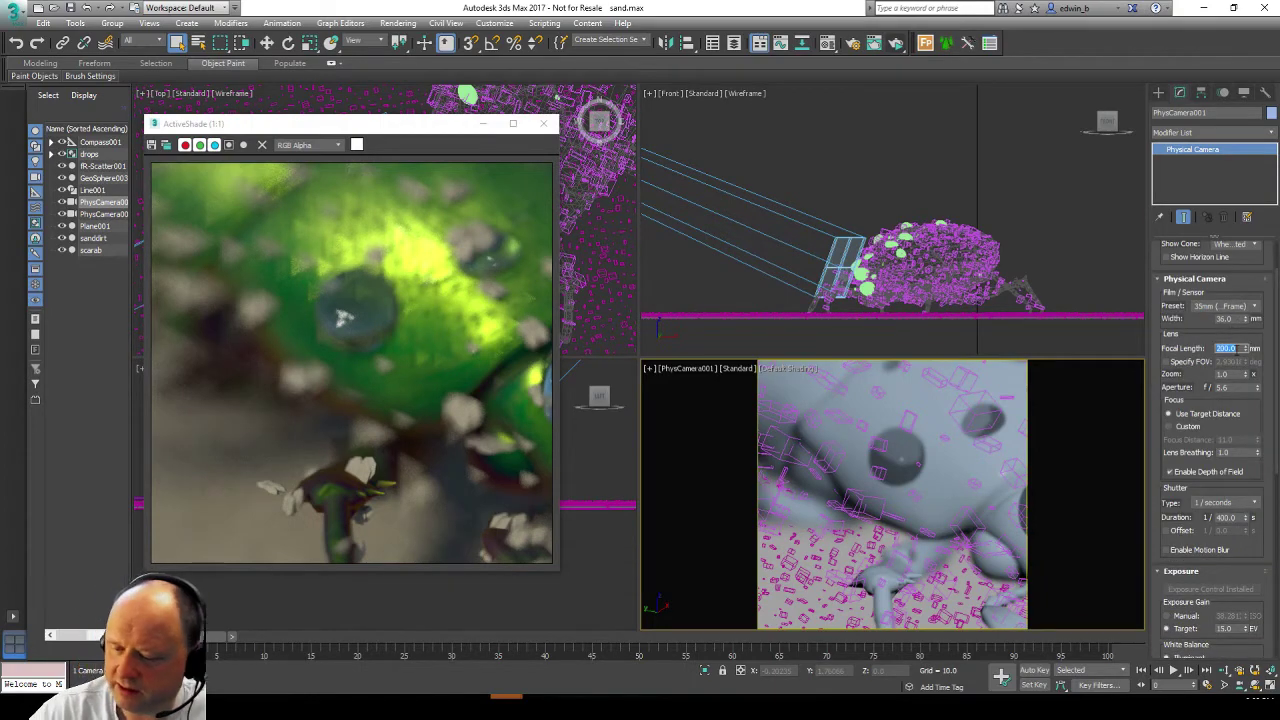
text(100)
key(Return)
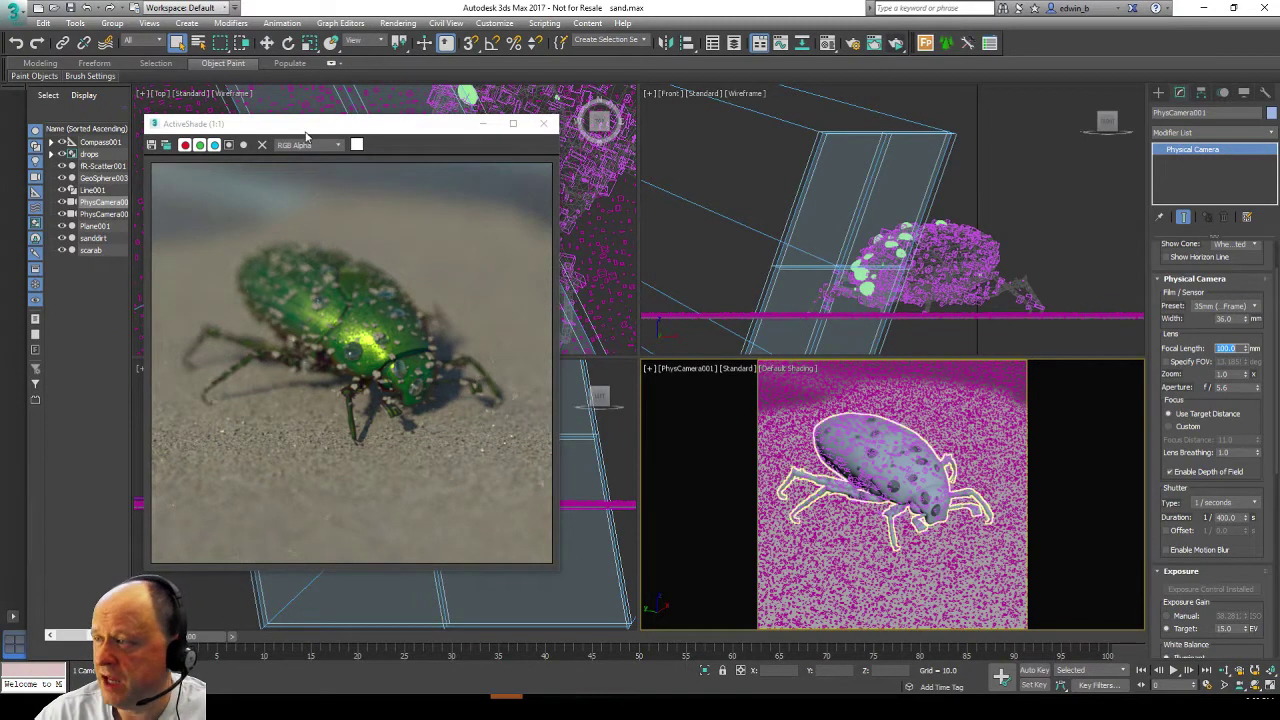
Step: Close the ActiveShade render of the scarab
drag(315, 127, 425, 122)
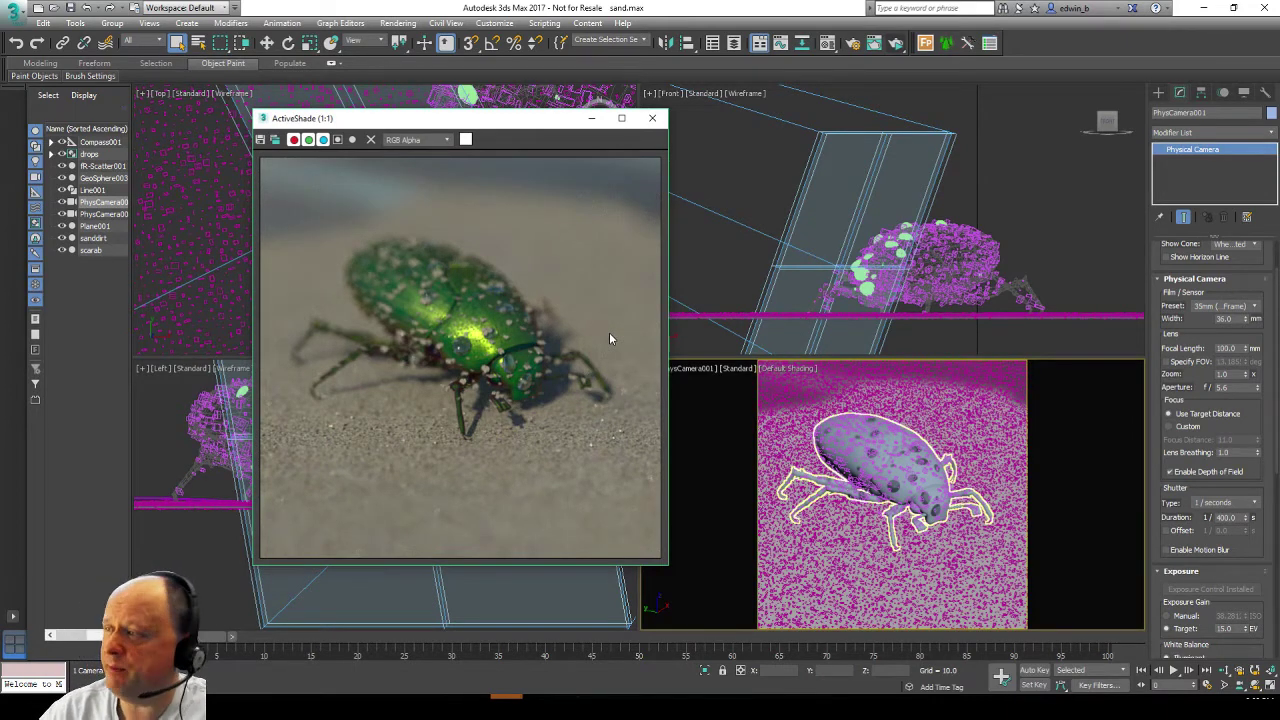
click(816, 90)
click(652, 118)
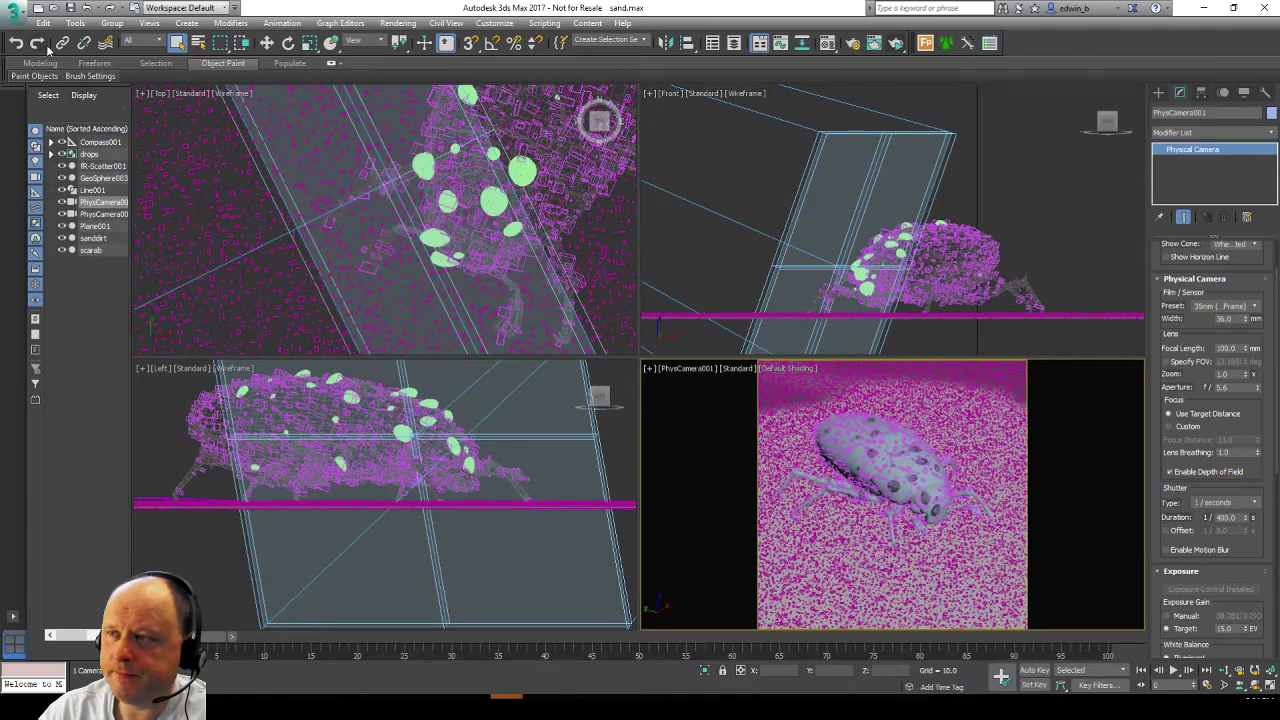
Step: Open the recent scene Mblur_Obj.max without saving sand.max, accepting the missing DLLs and adopting the file's gamma and LUT settings
click(14, 14)
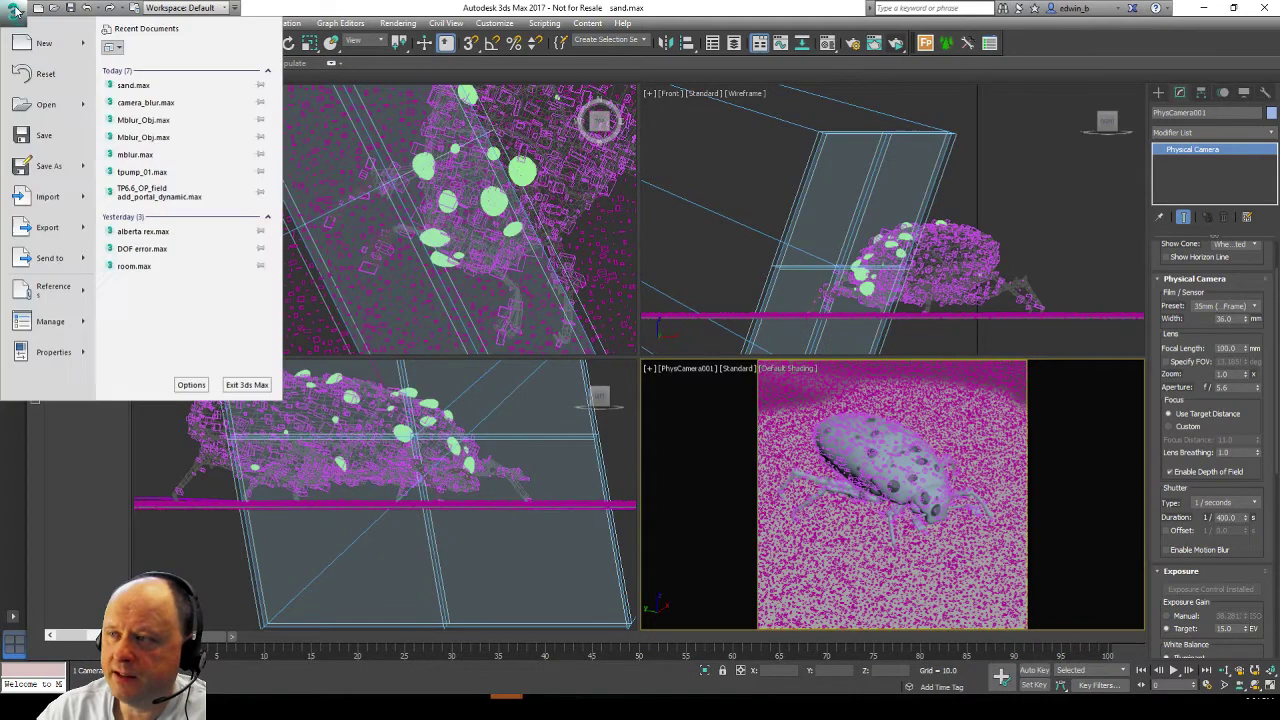
click(175, 121)
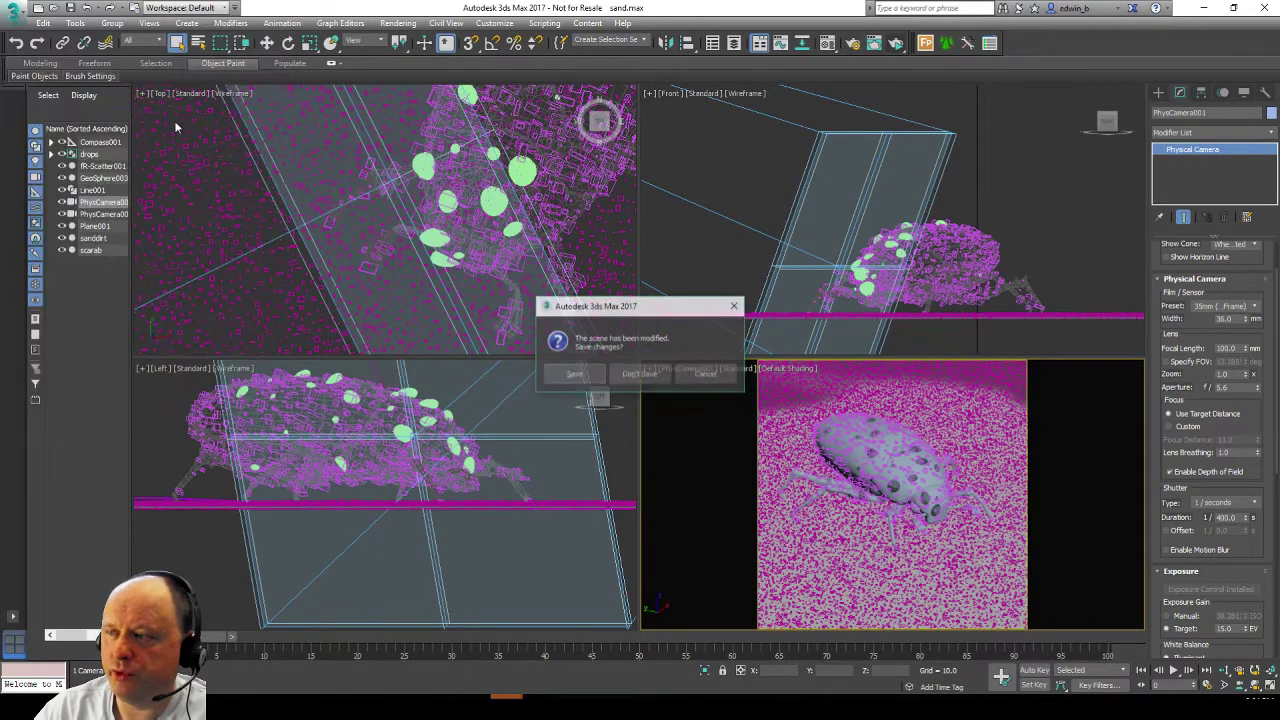
click(652, 380)
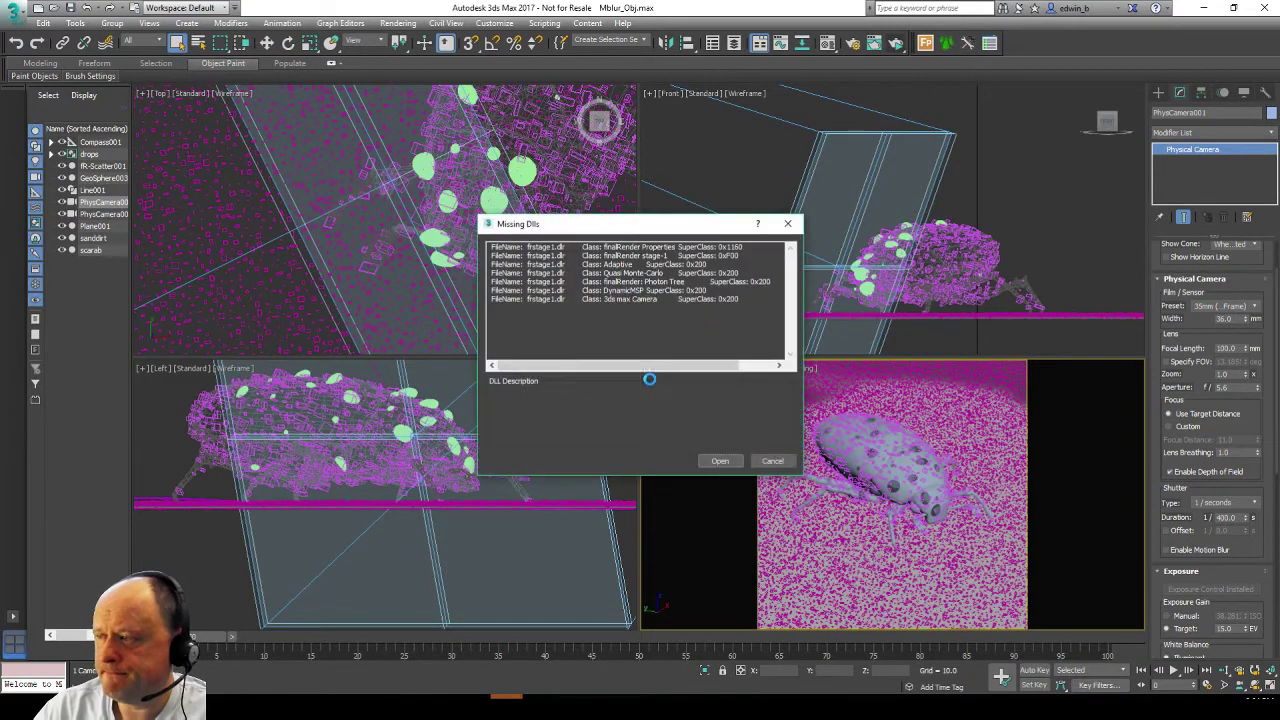
click(713, 461)
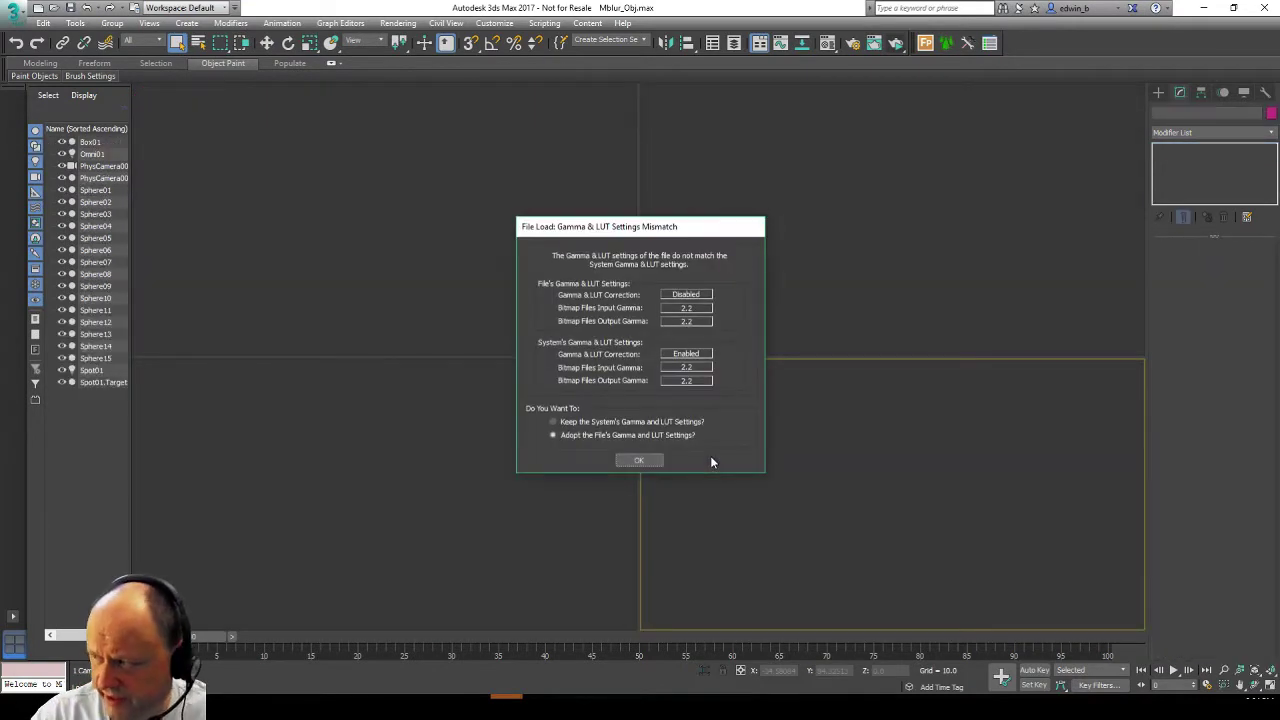
click(639, 460)
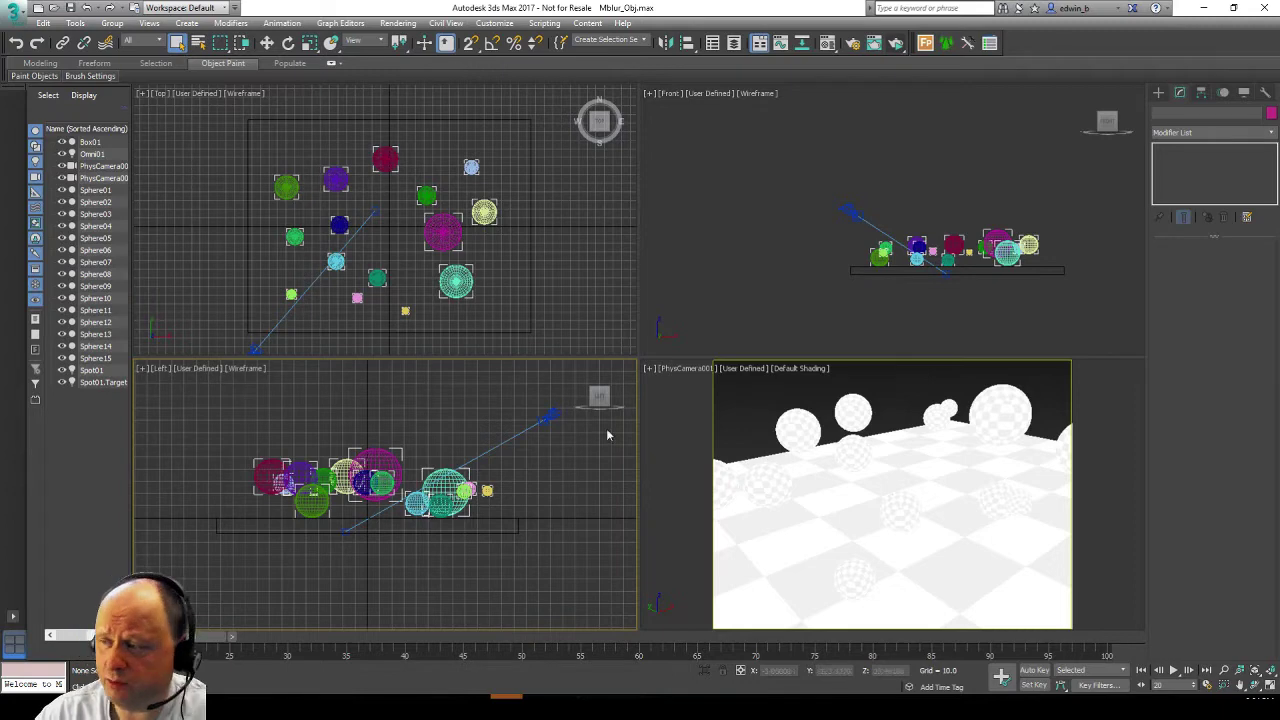
Step: Activate the PhysCamera001 view and scrub the sphere animation to frame 35 and back to frame 20
click(681, 408)
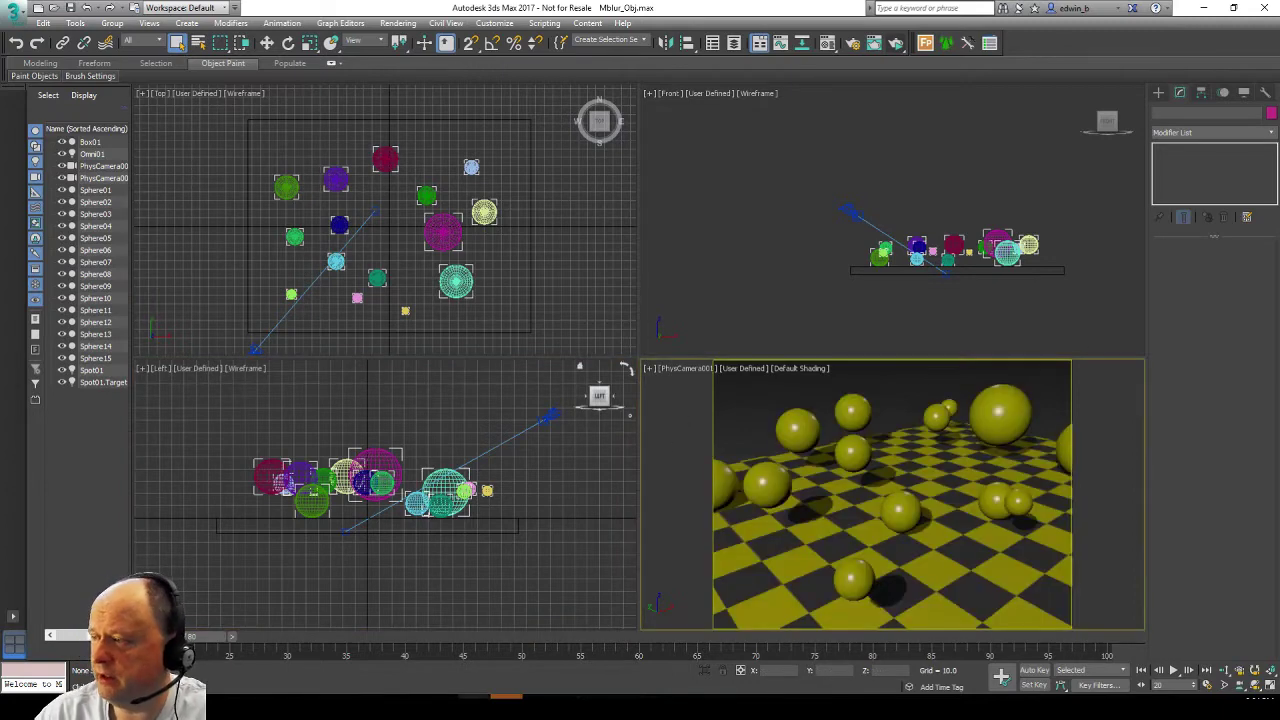
mouse_move(474, 697)
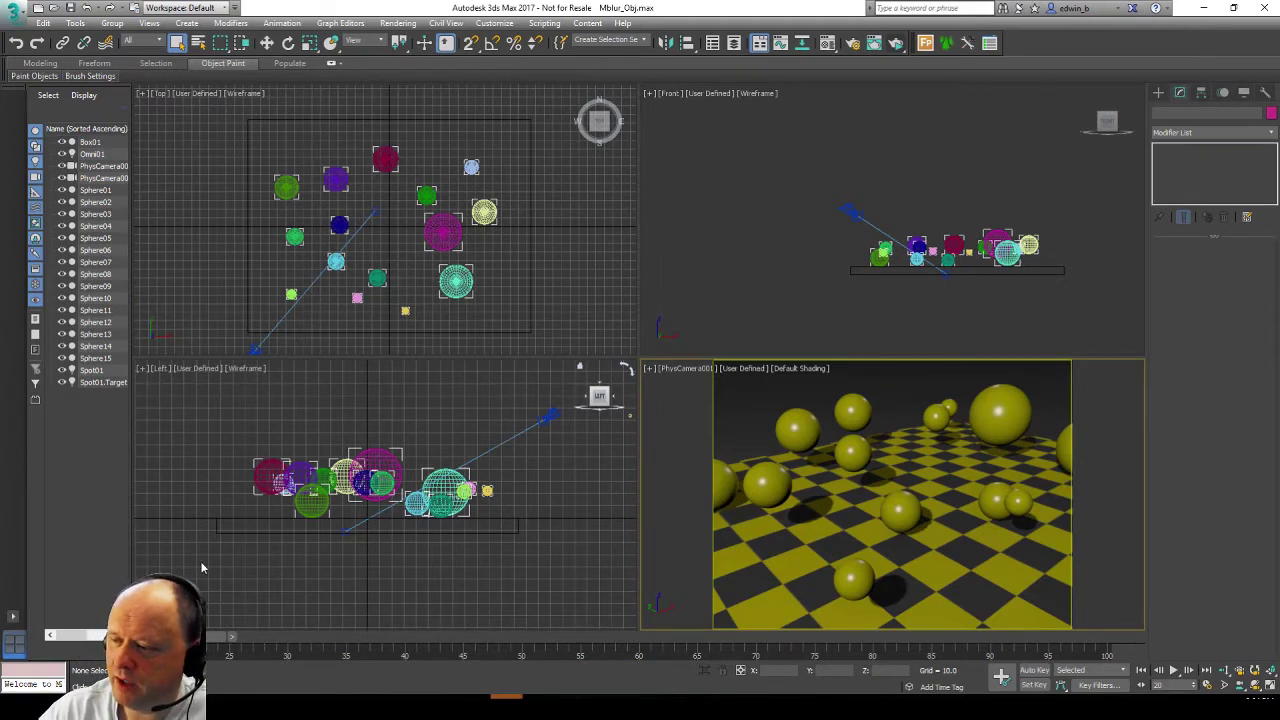
drag(200, 636, 352, 687)
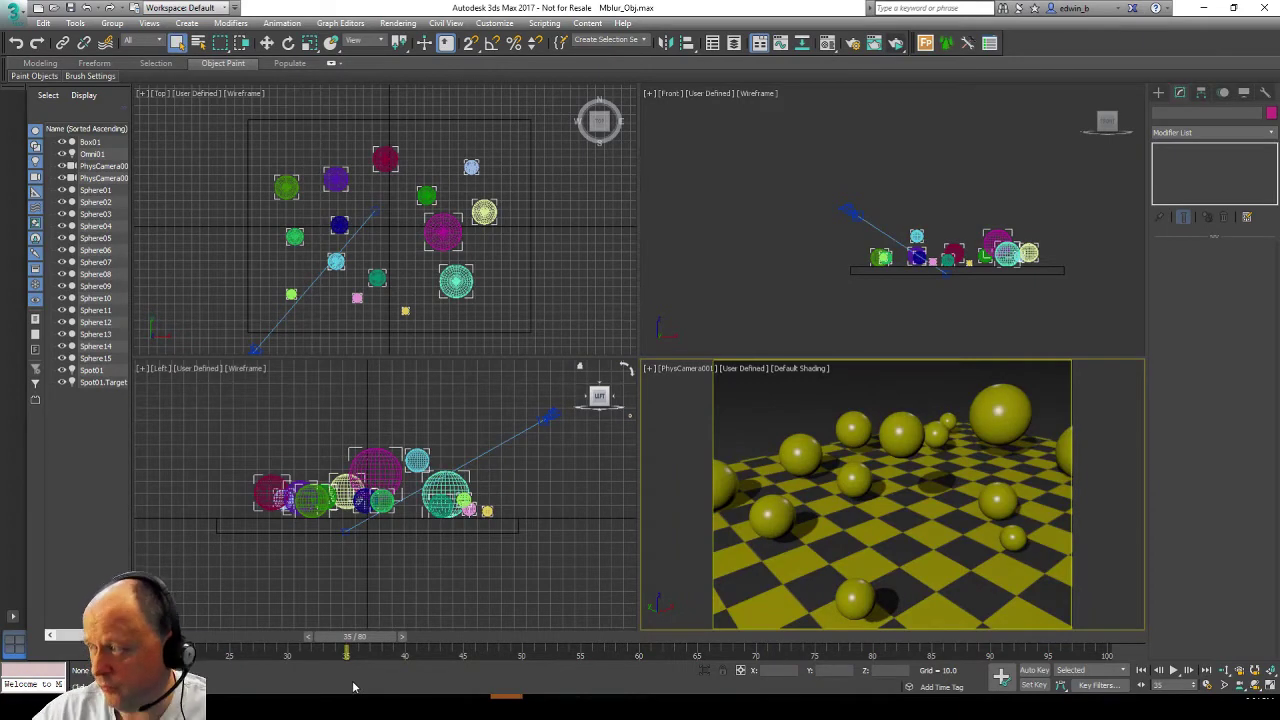
drag(336, 637, 370, 643)
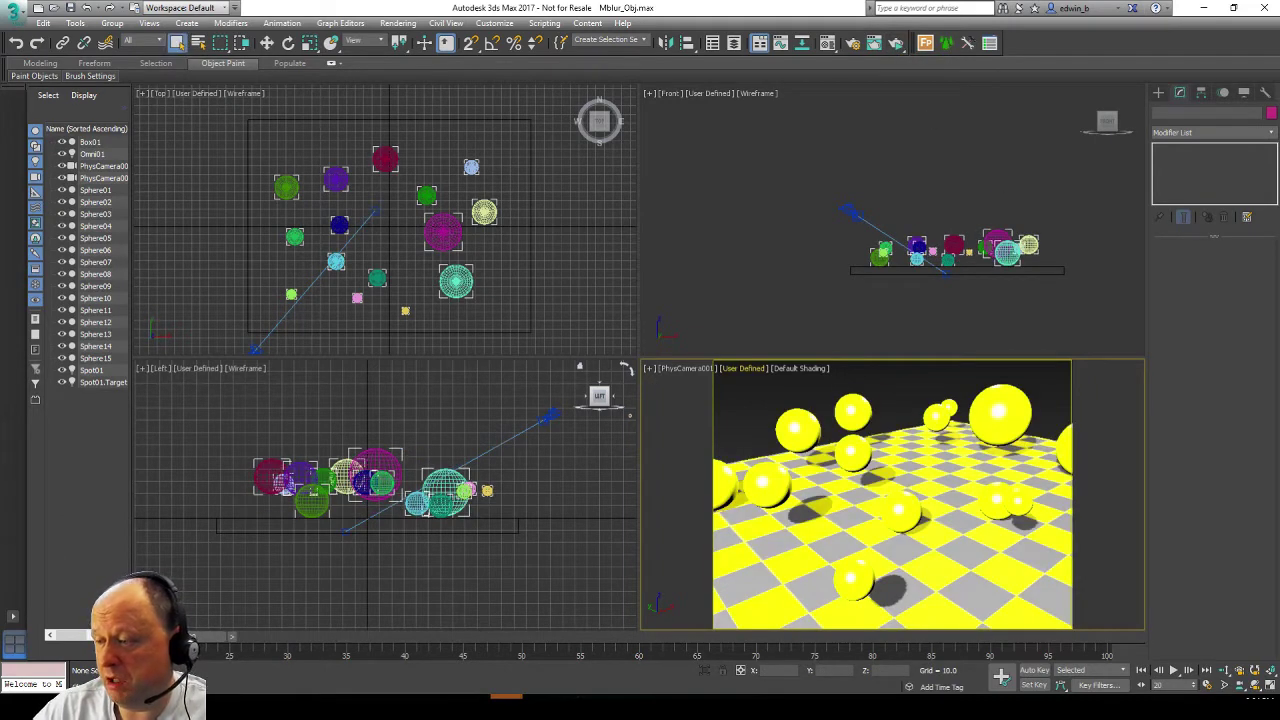
Step: Start an ActiveShade render of the PhysCamera001 view and scrub the animation to frames 28, 30 and 26
click(897, 43)
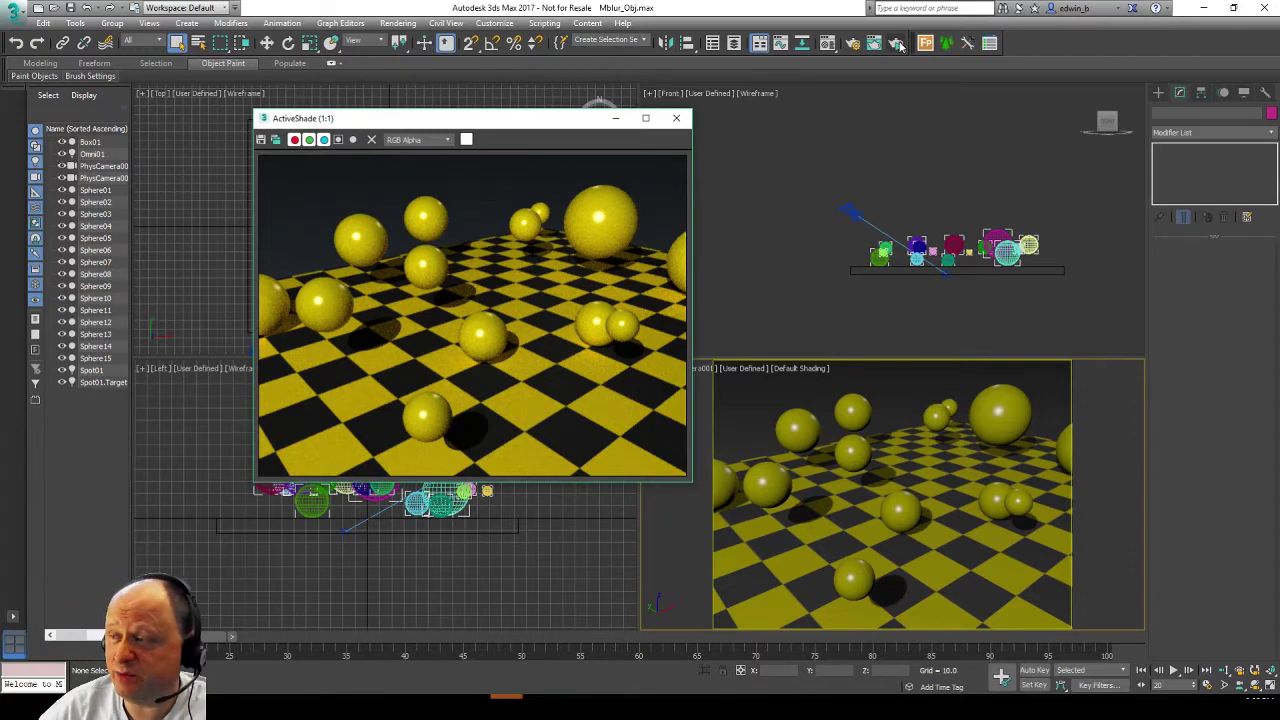
drag(404, 126, 285, 205)
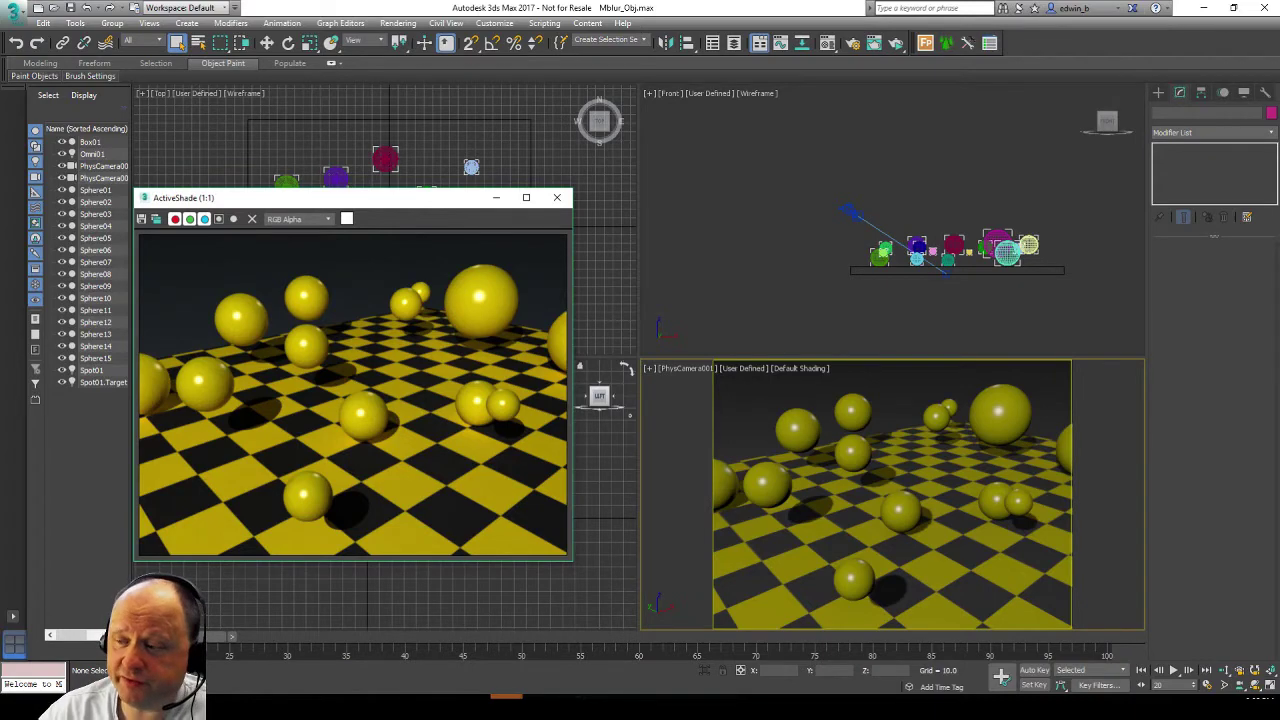
drag(191, 637, 270, 635)
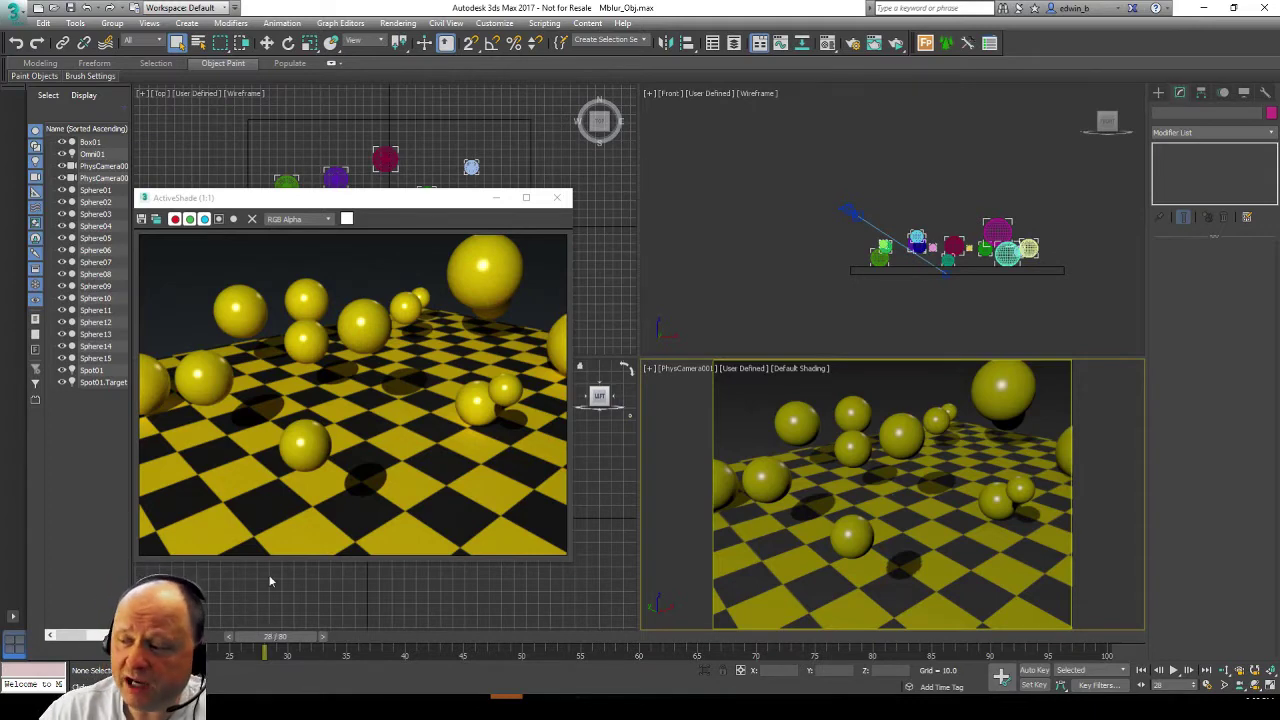
mouse_move(265, 647)
mouse_down()
mouse_move(343, 642)
mouse_move(308, 638)
mouse_up()
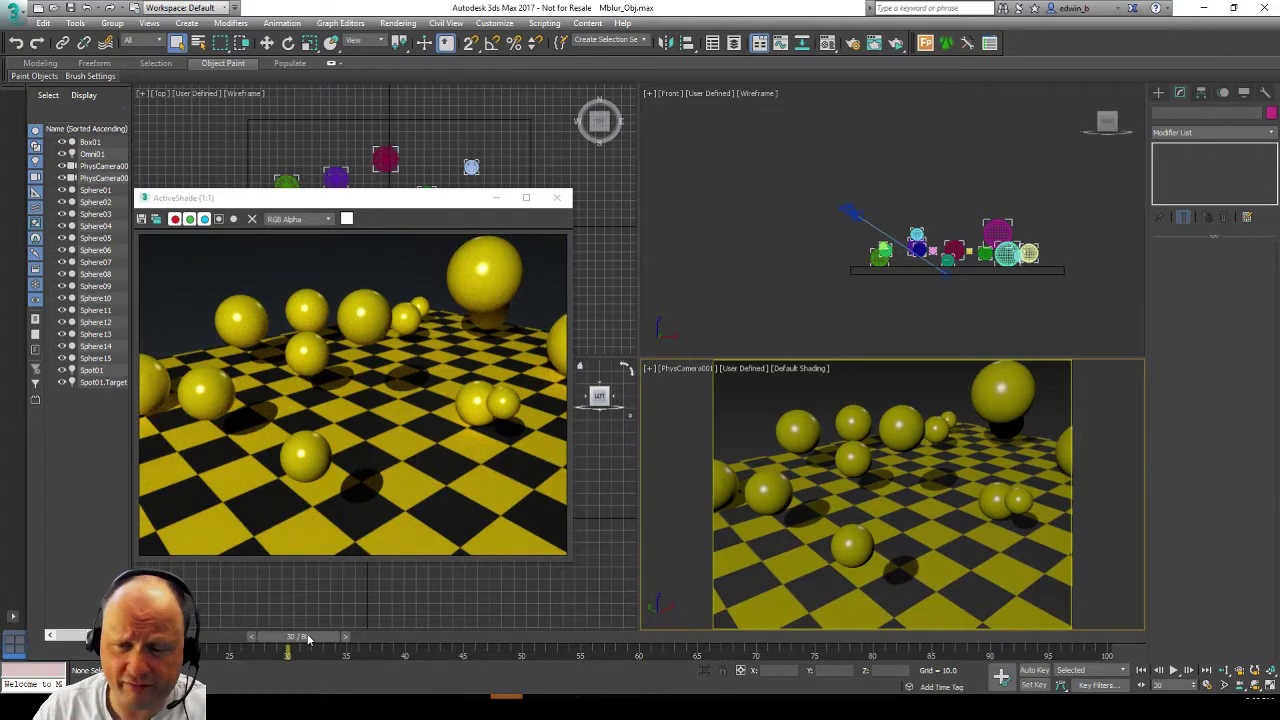
drag(308, 638, 257, 638)
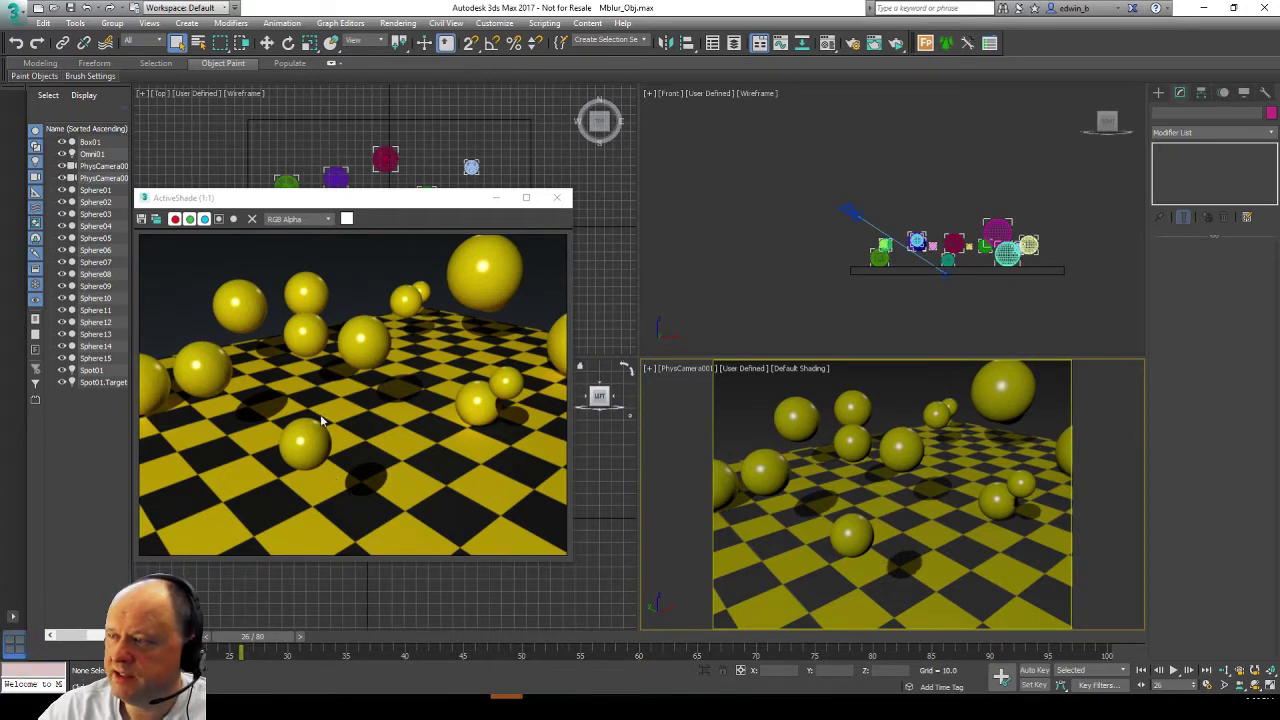
Step: Close the ActiveShade render of the spheres
drag(228, 197, 516, 229)
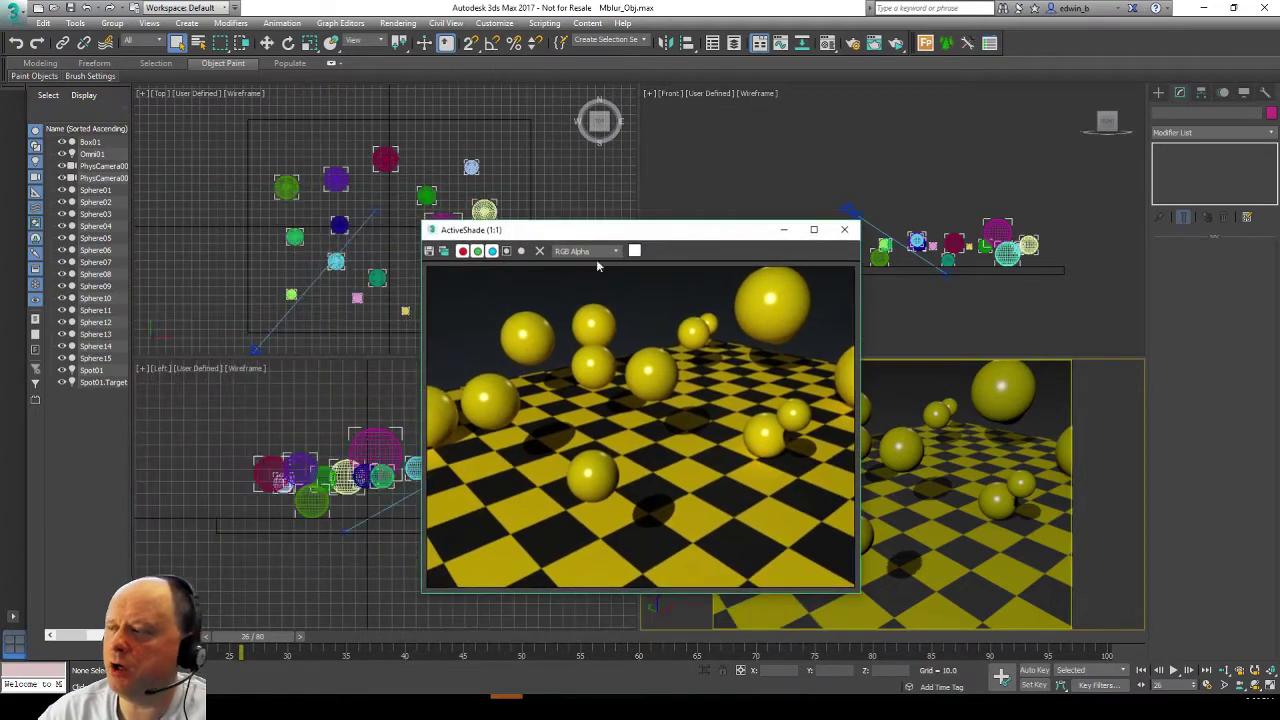
click(843, 230)
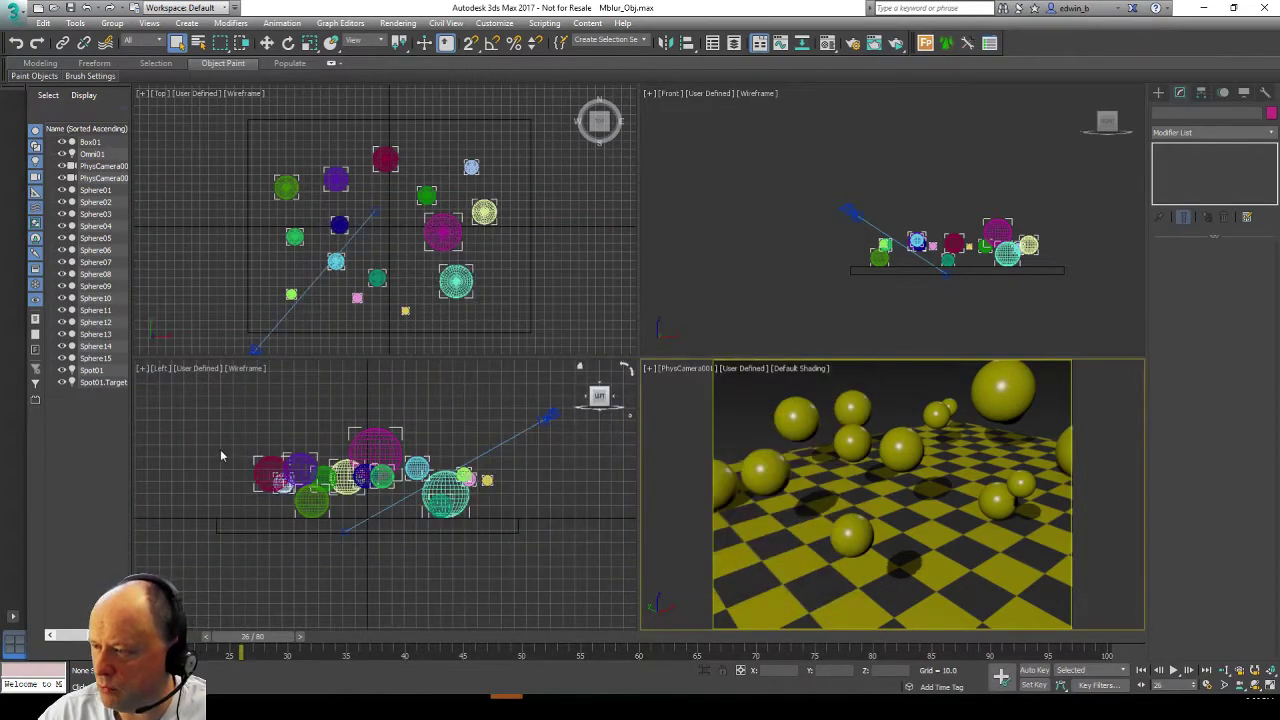
scroll(220, 452, up, 2)
scroll(220, 452, down, 3)
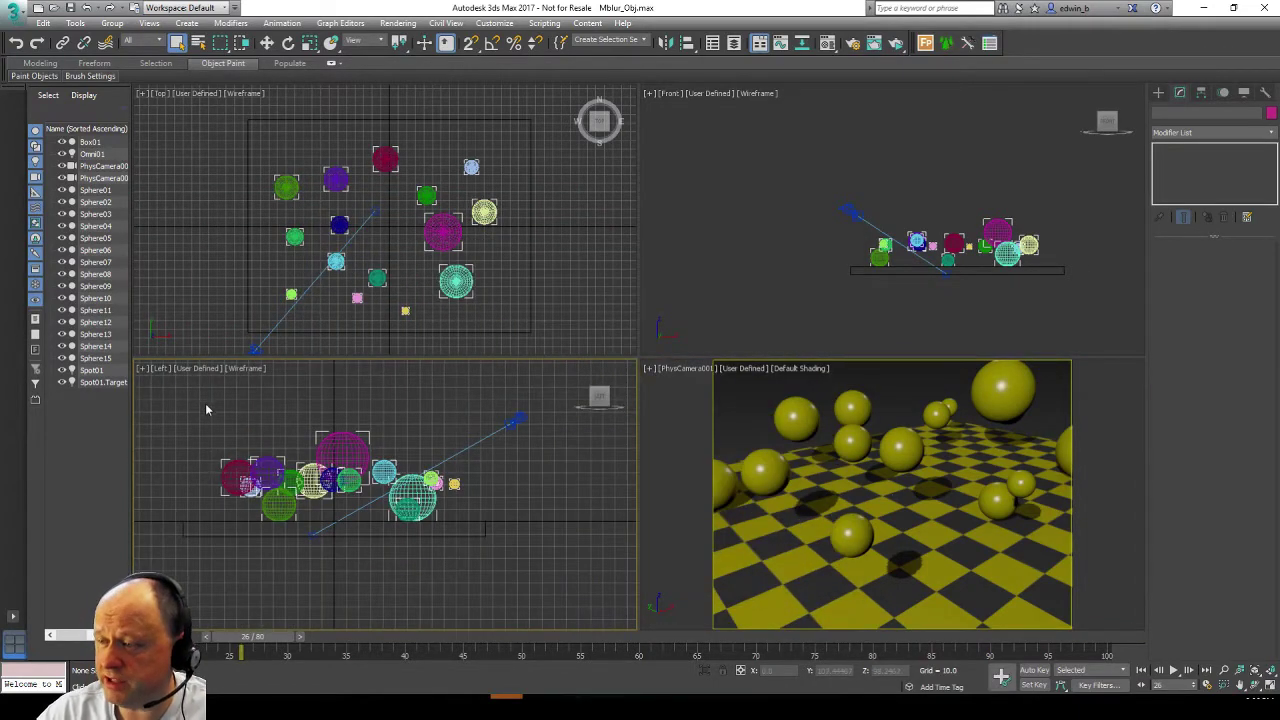
Step: Select all fifteen spheres, excluding the camera, and set the motion blur type in their object properties to Object
drag(205, 403, 481, 521)
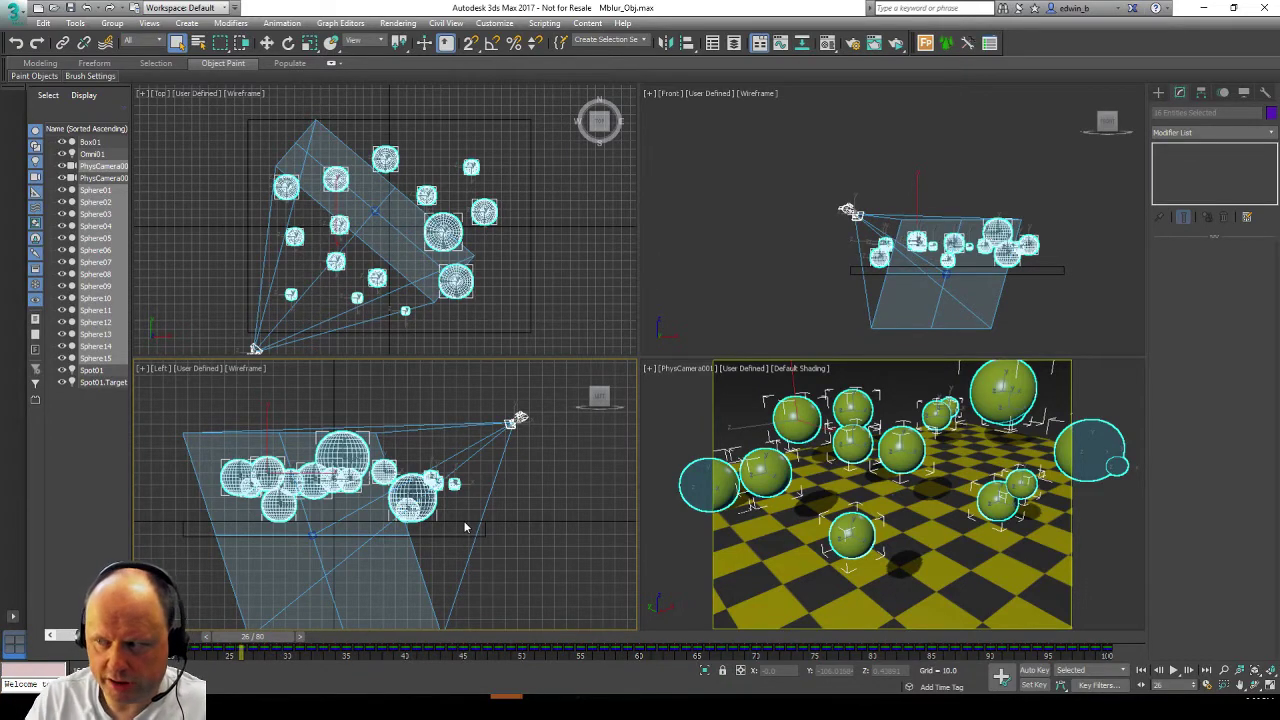
right_click(516, 420)
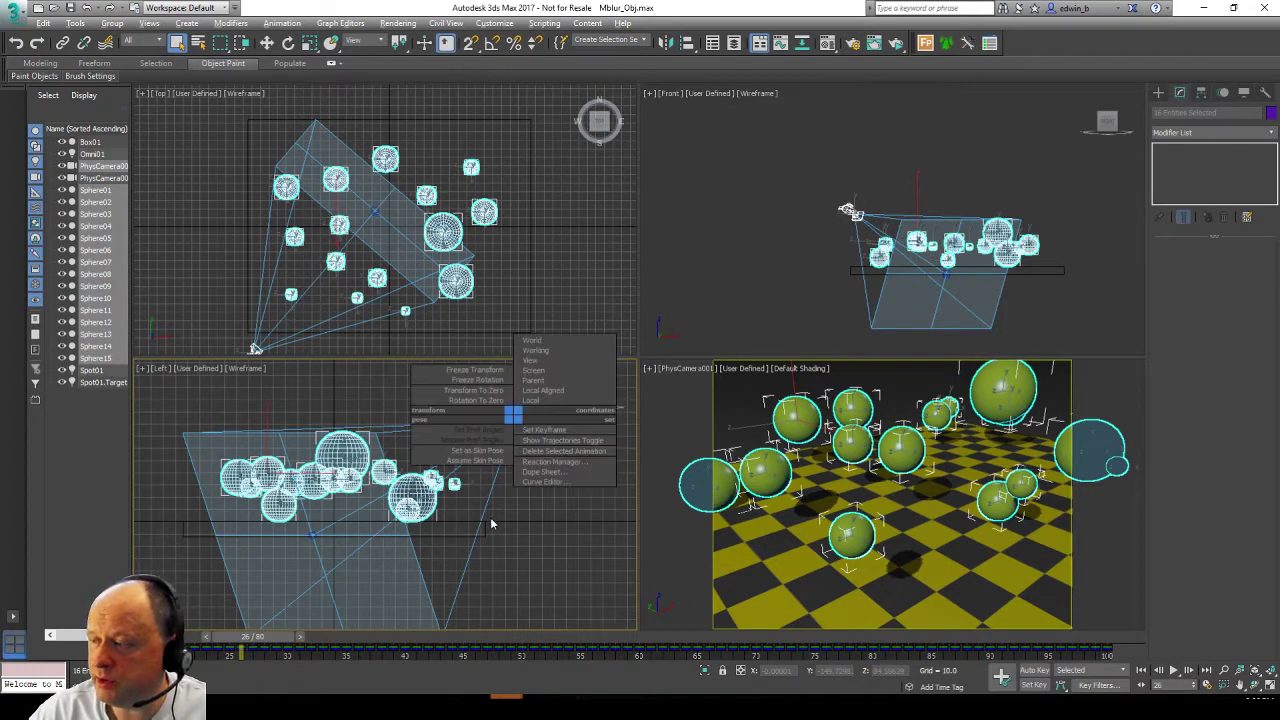
alt+click(516, 418)
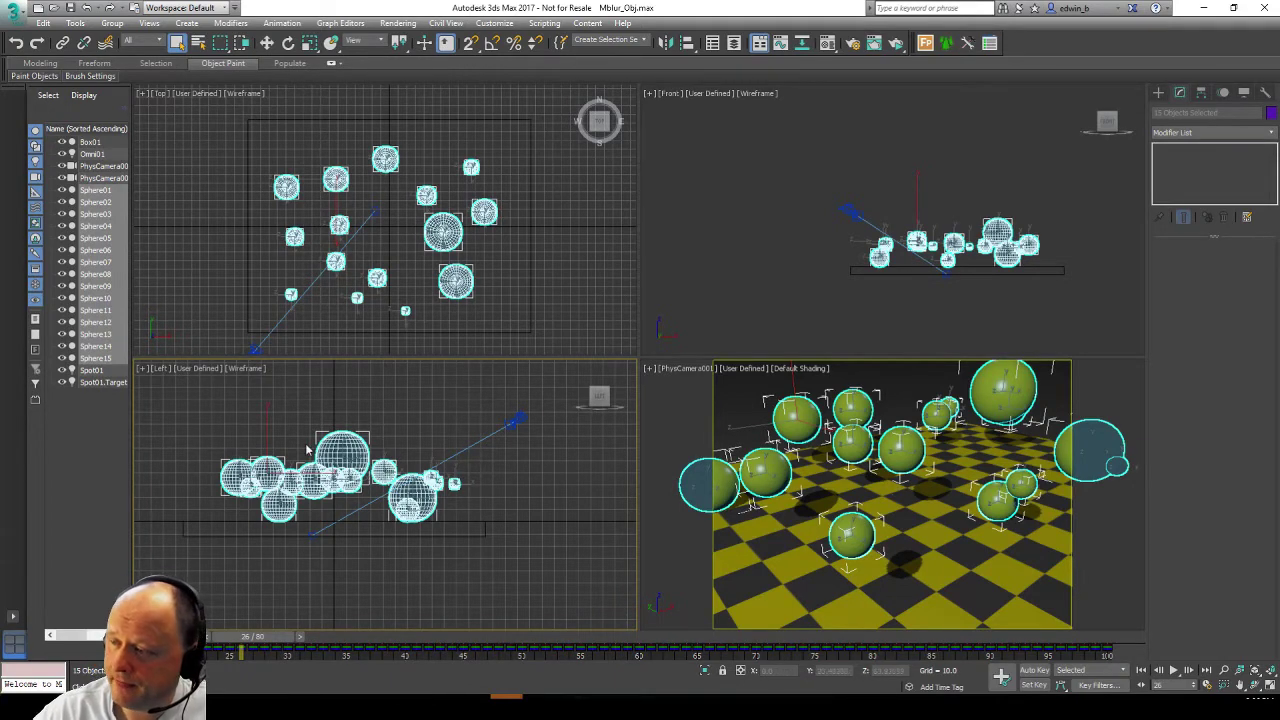
right_click(350, 447)
click(382, 537)
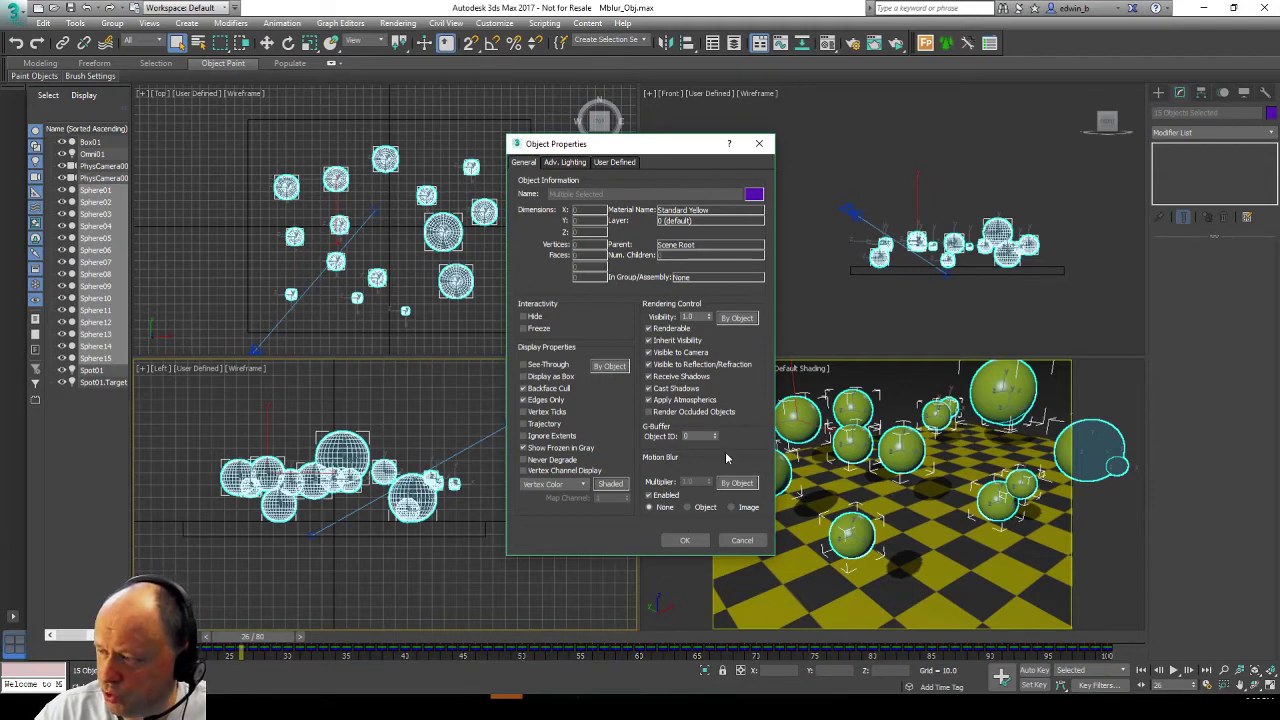
click(690, 509)
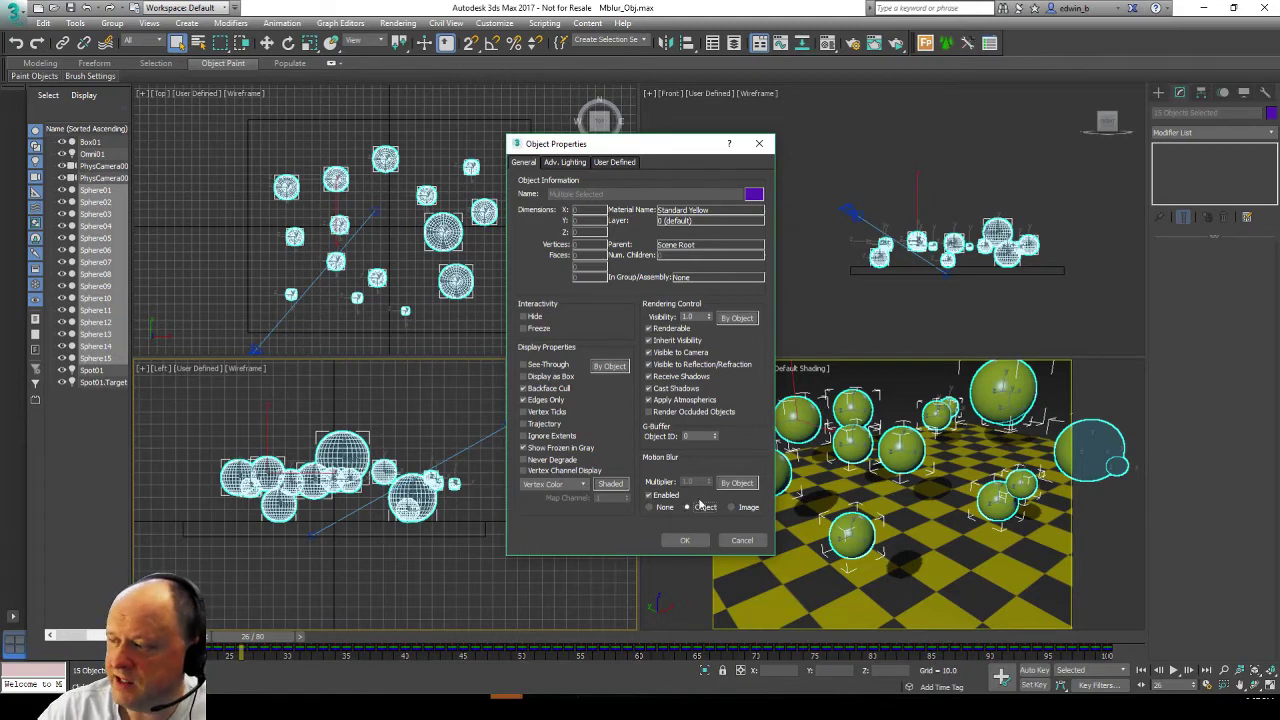
click(688, 540)
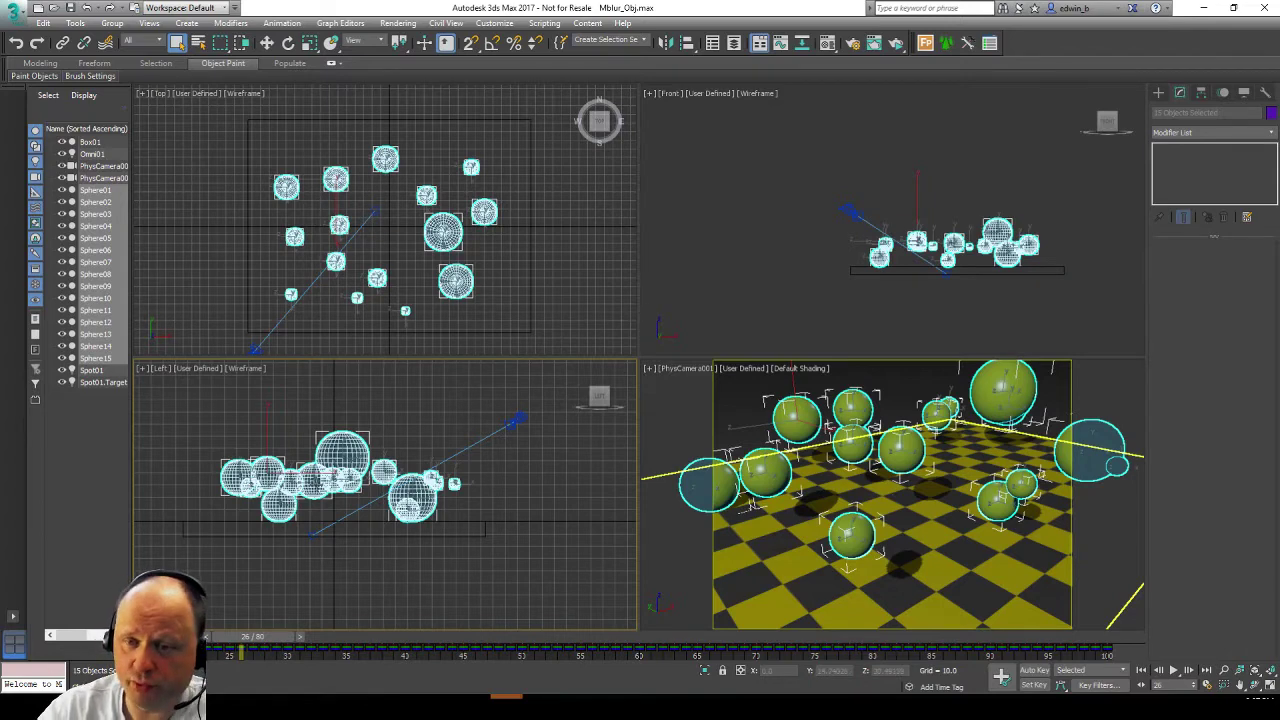
Step: Start an ActiveShade render of the PhysCamera001 view and move its window clear of the camera view
right_click(674, 378)
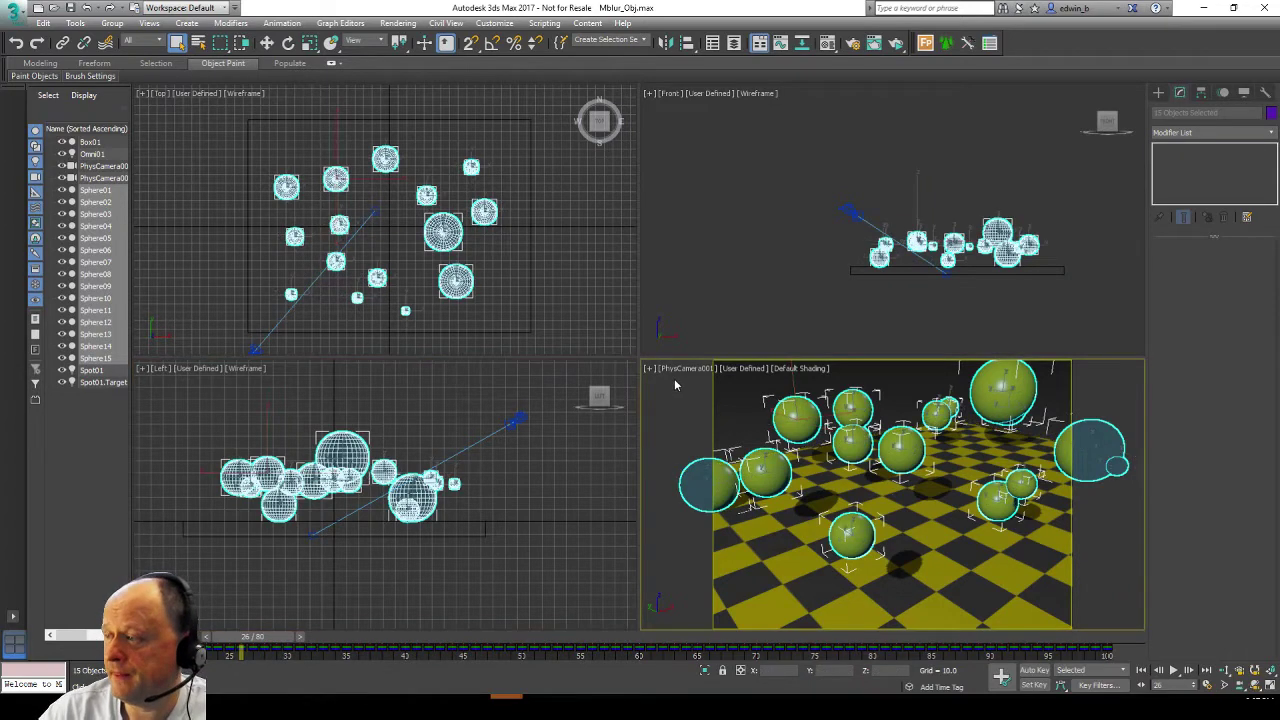
click(944, 46)
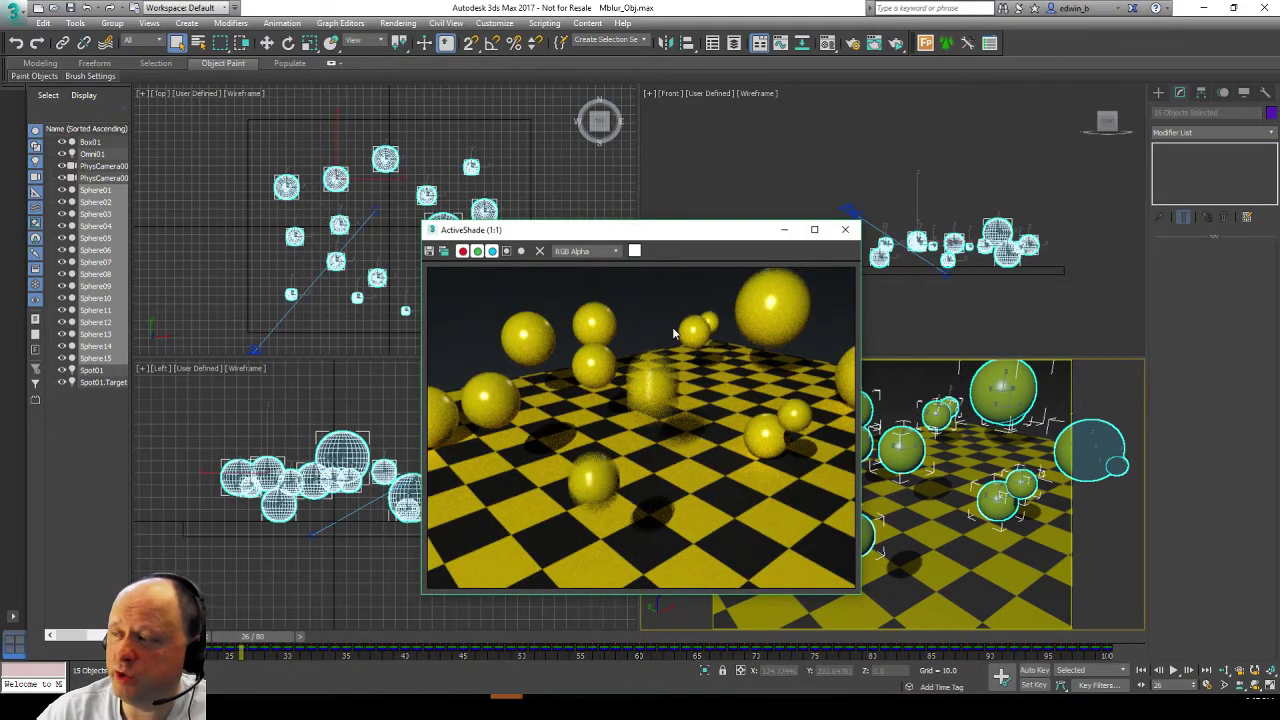
drag(626, 234, 372, 130)
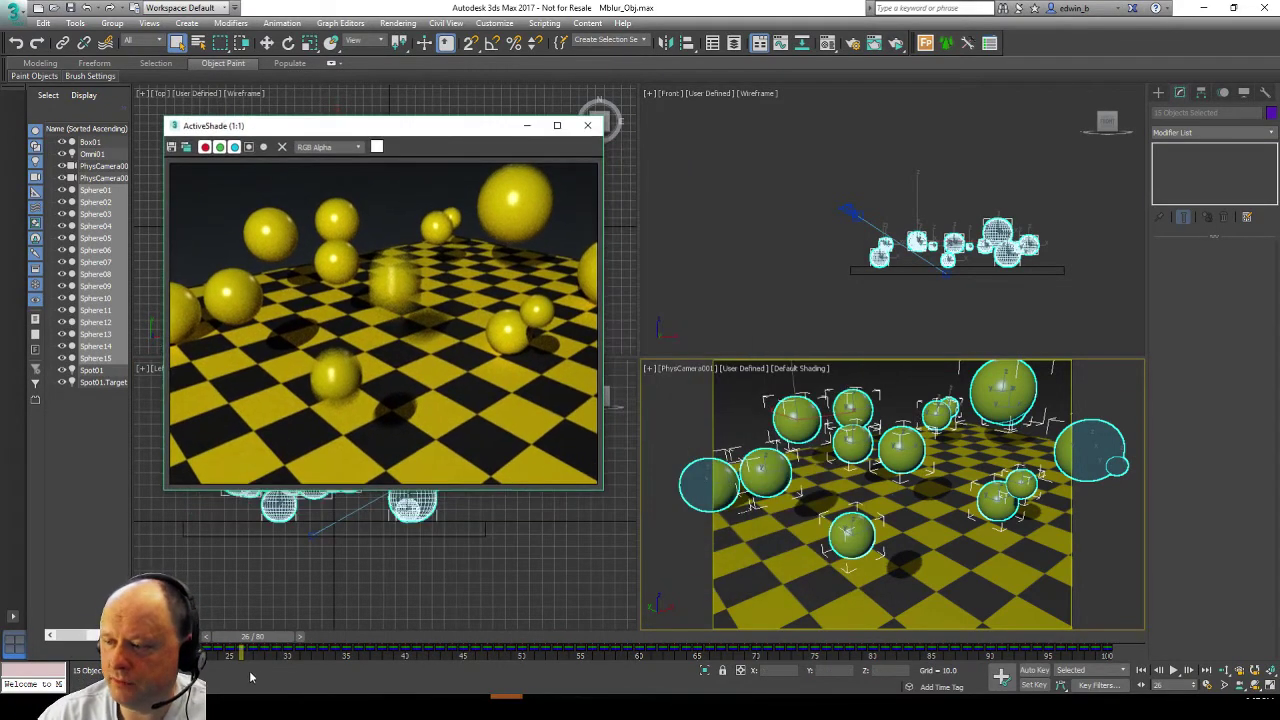
Step: Scrub the animation to frames 38, 52, 20, 26 and 32 to compare the sphere motion blur in ActiveShade
drag(248, 646, 383, 648)
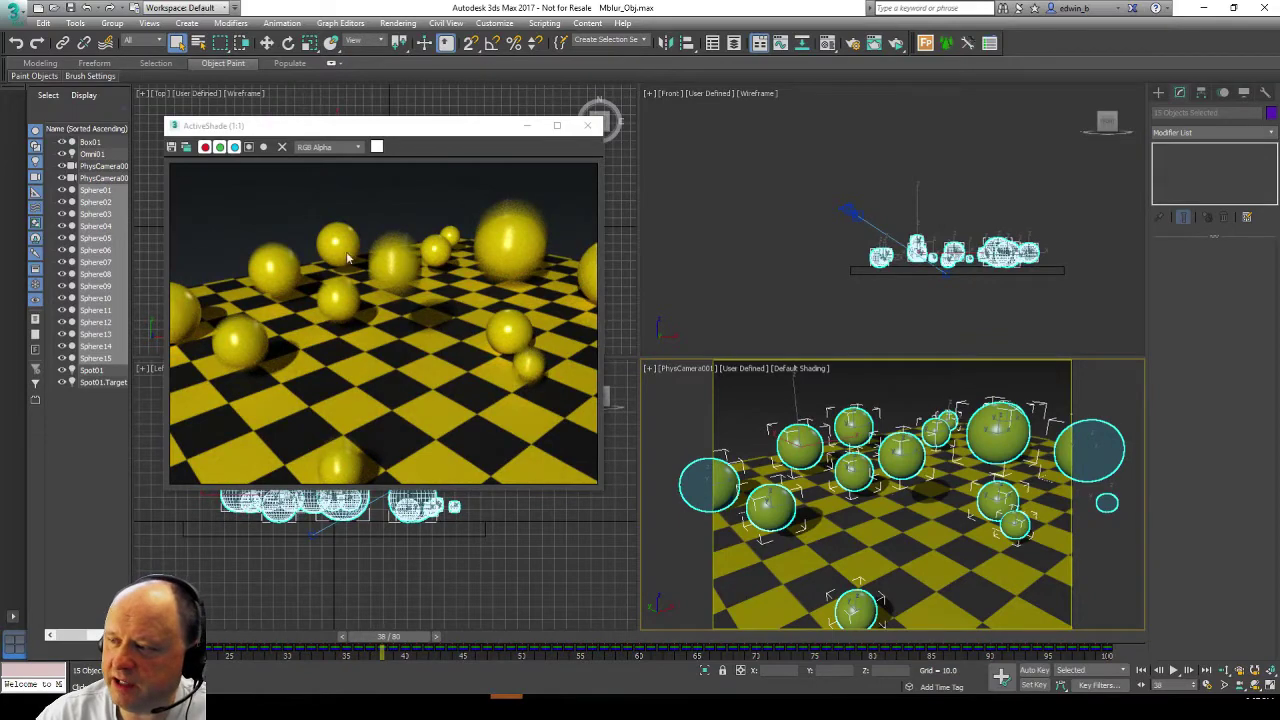
drag(380, 646, 536, 648)
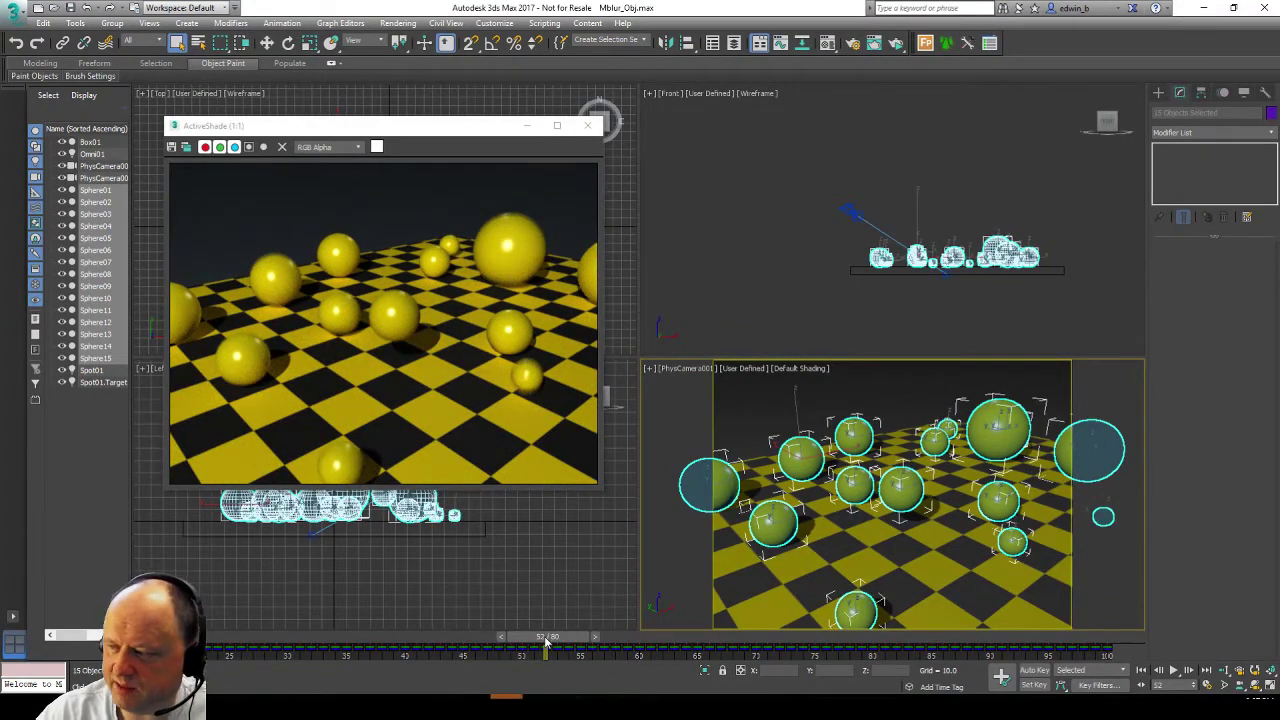
drag(547, 640, 140, 636)
key(q)
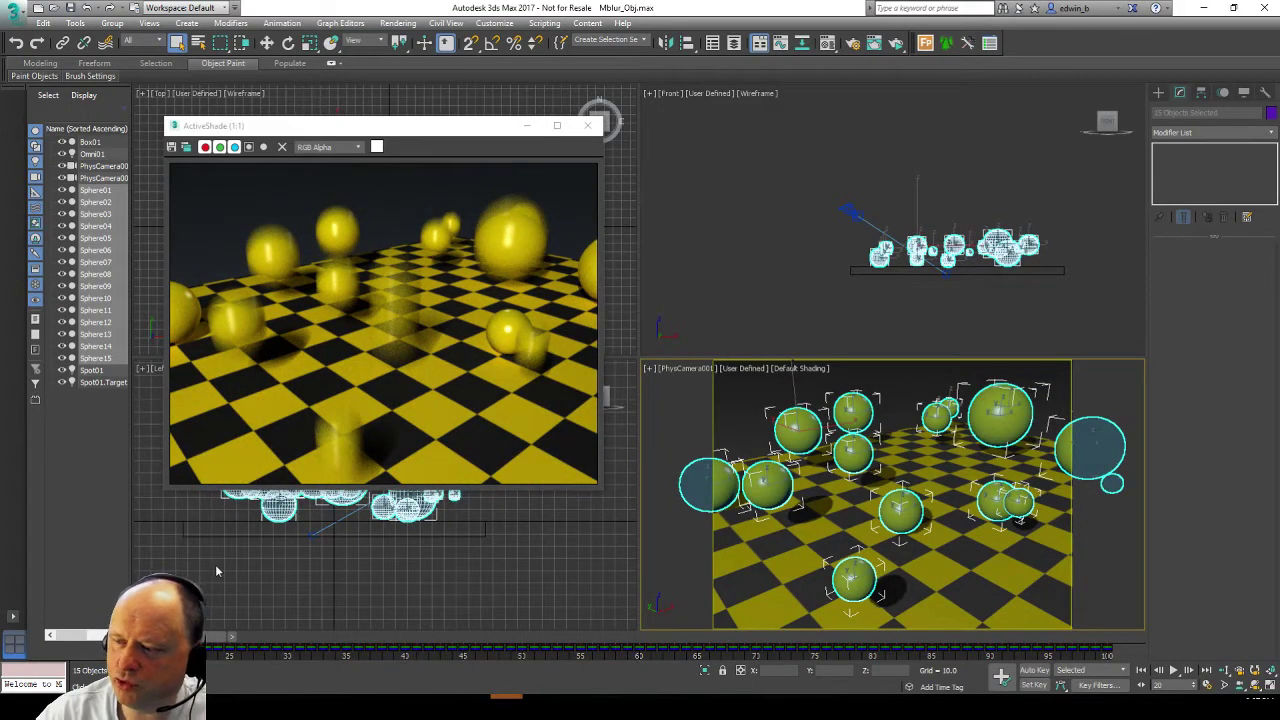
drag(195, 636, 270, 638)
key(q)
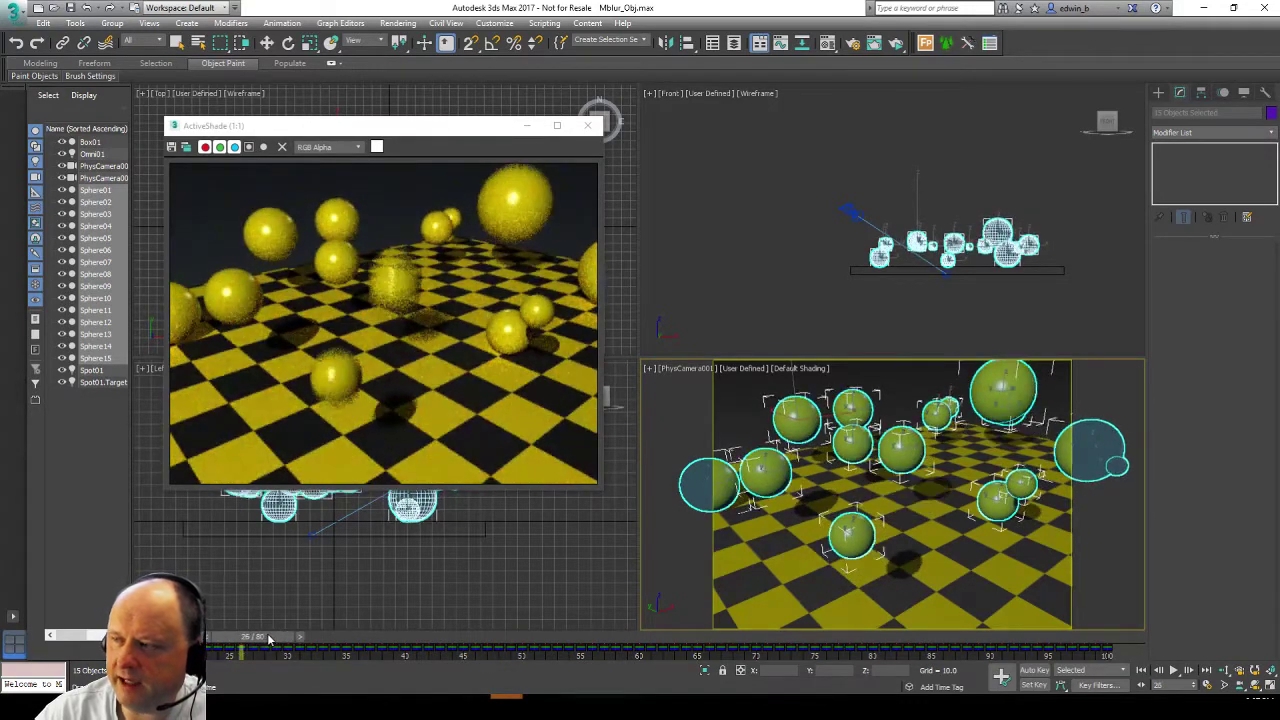
key(q)
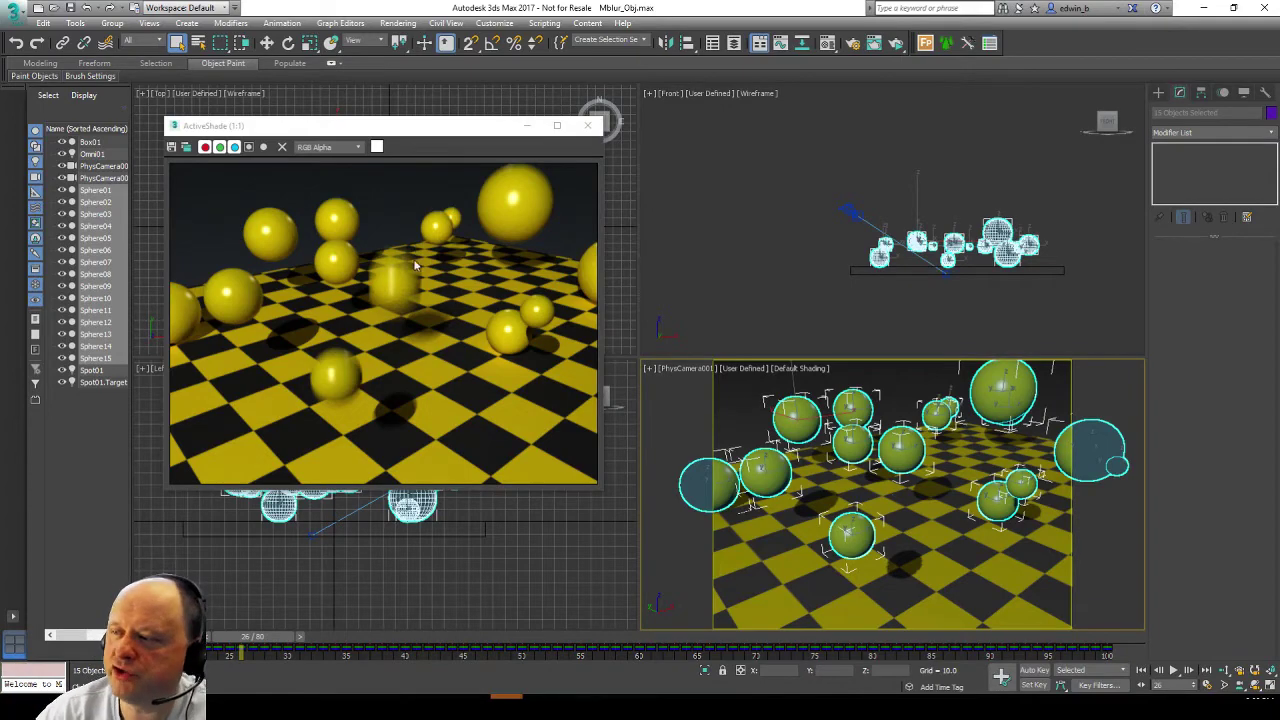
drag(258, 636, 328, 635)
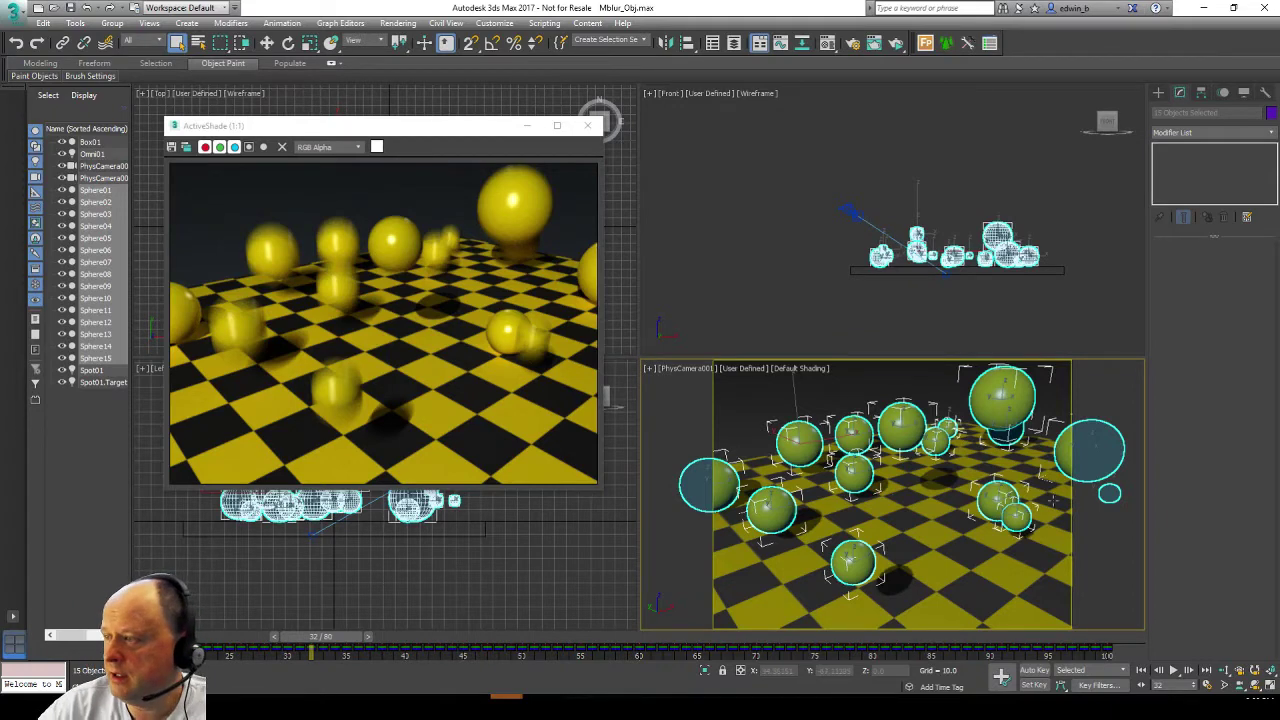
Step: Select the PhysCamera001 camera and set its shutter duration to 1/100 second
click(682, 368)
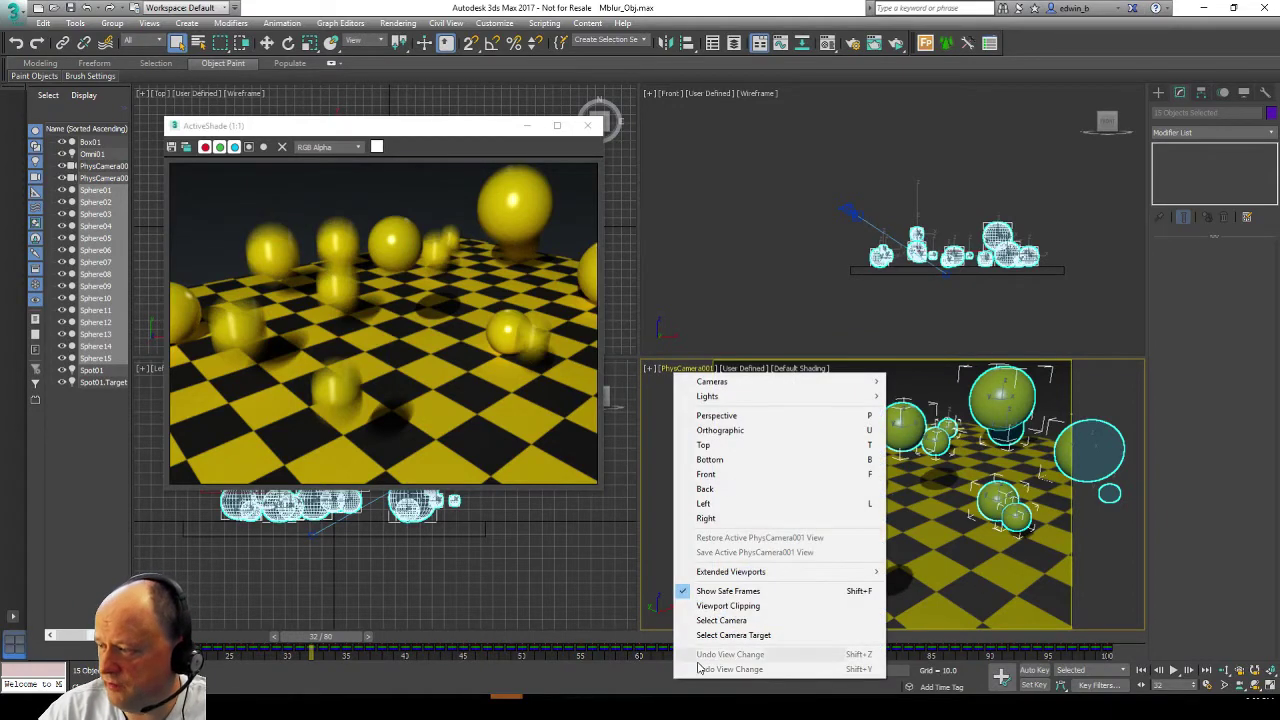
click(740, 621)
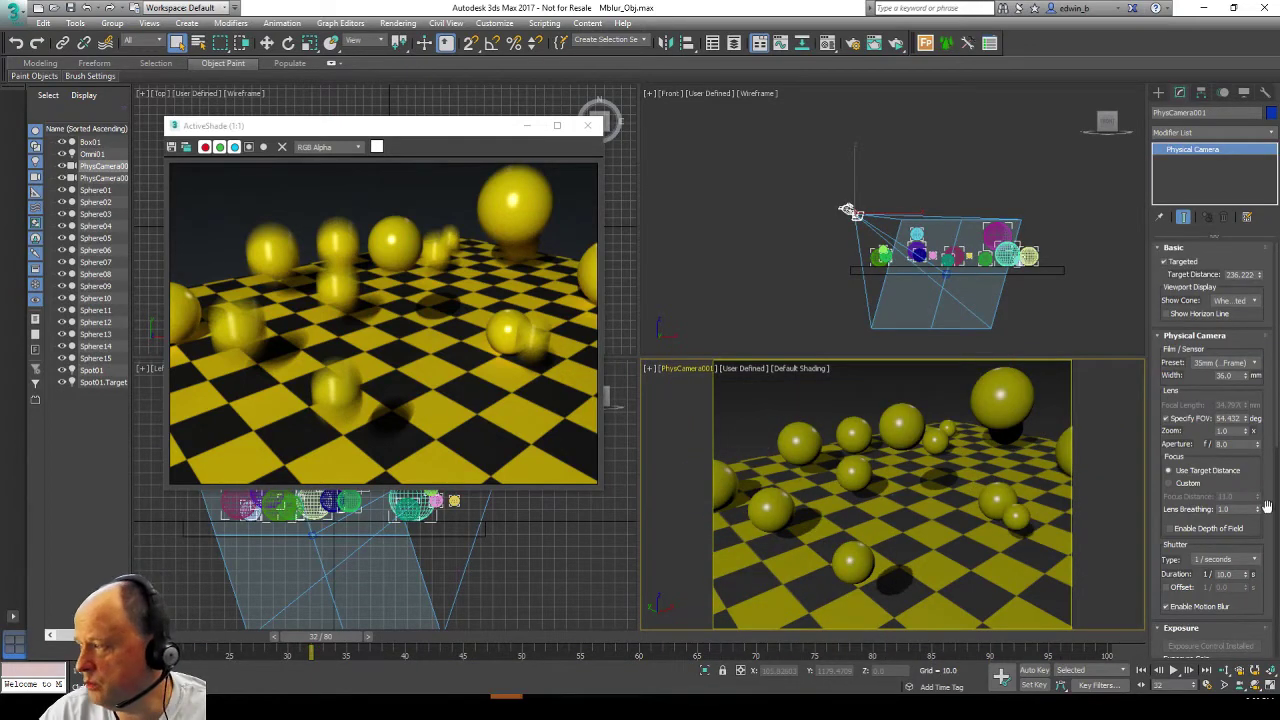
drag(1265, 474, 1263, 283)
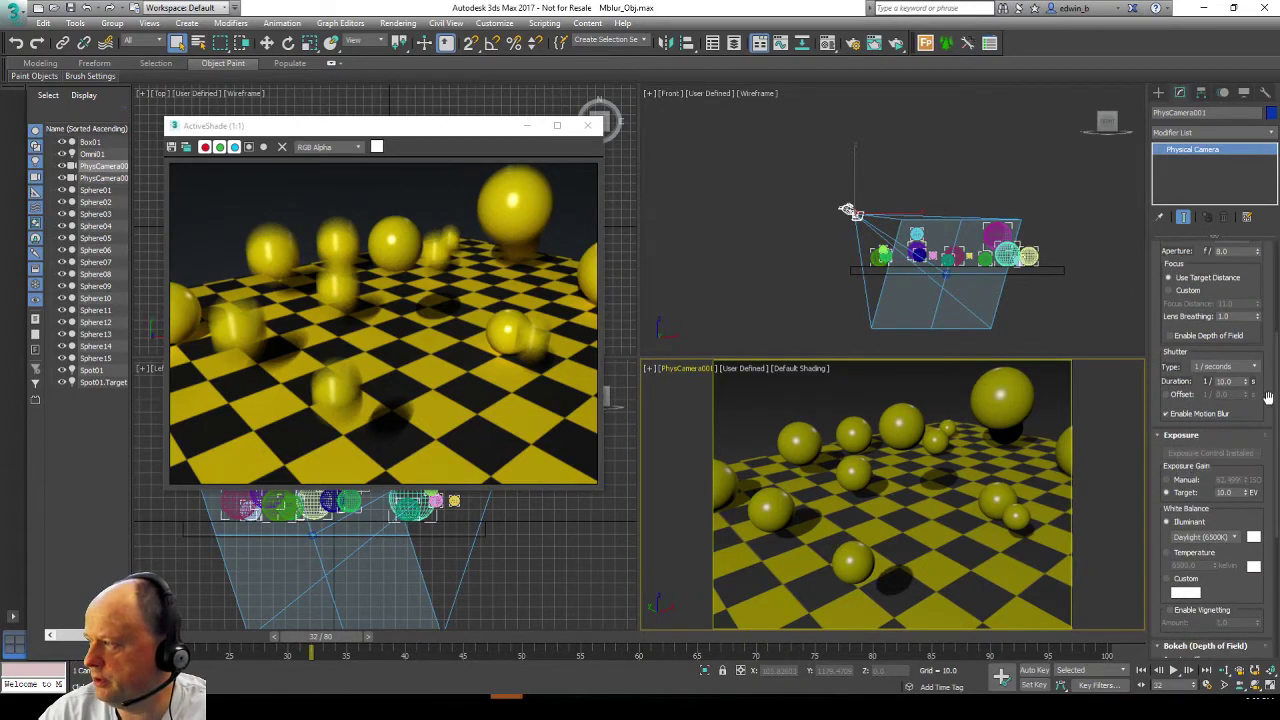
drag(1269, 377, 1270, 418)
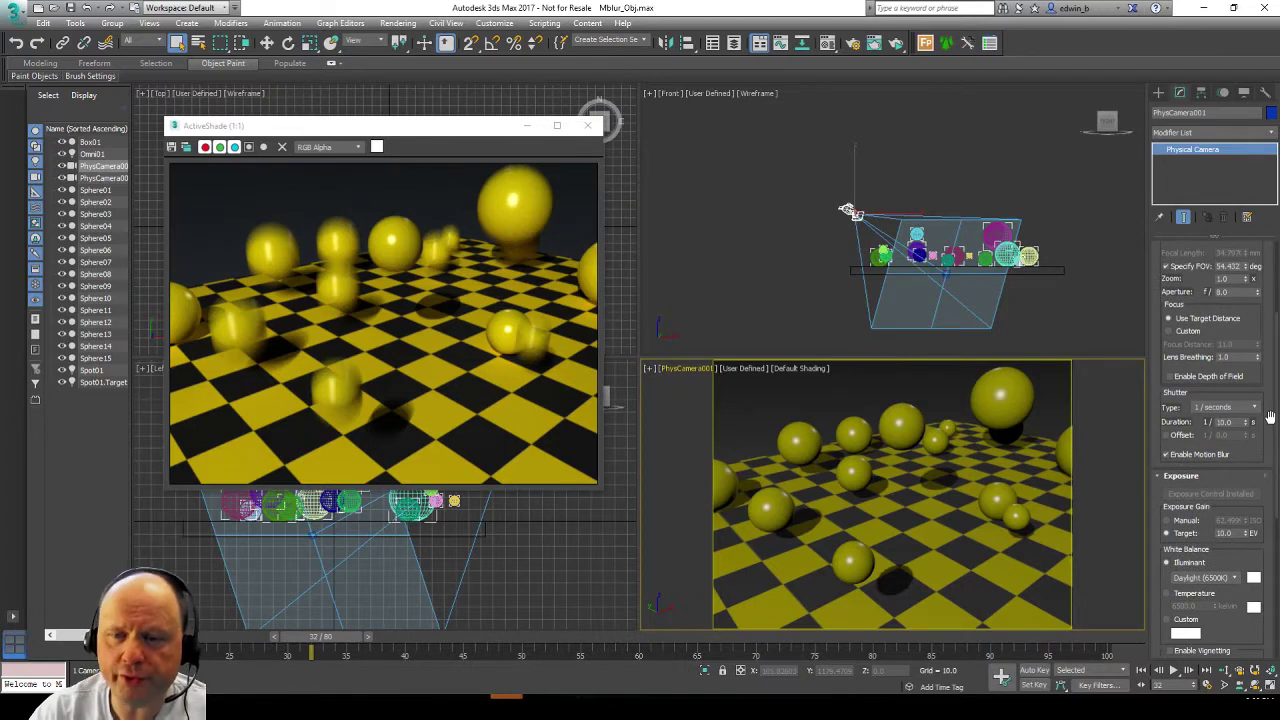
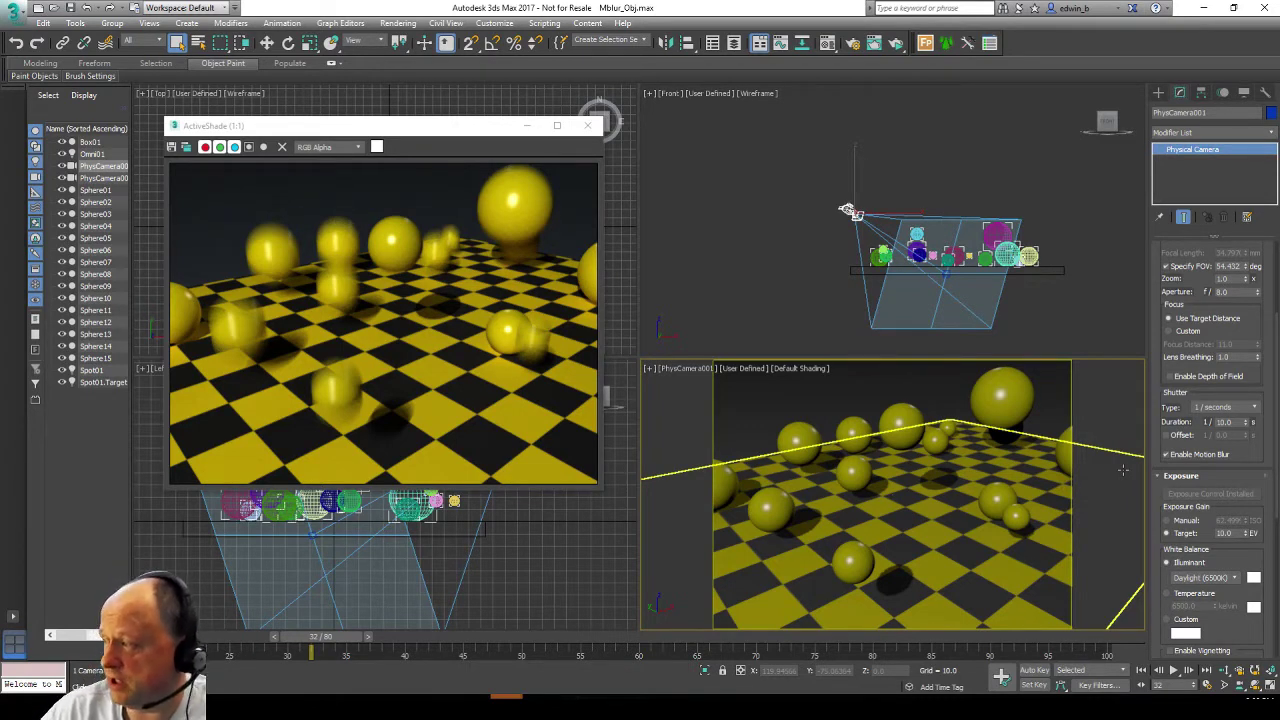
double_click(1237, 423)
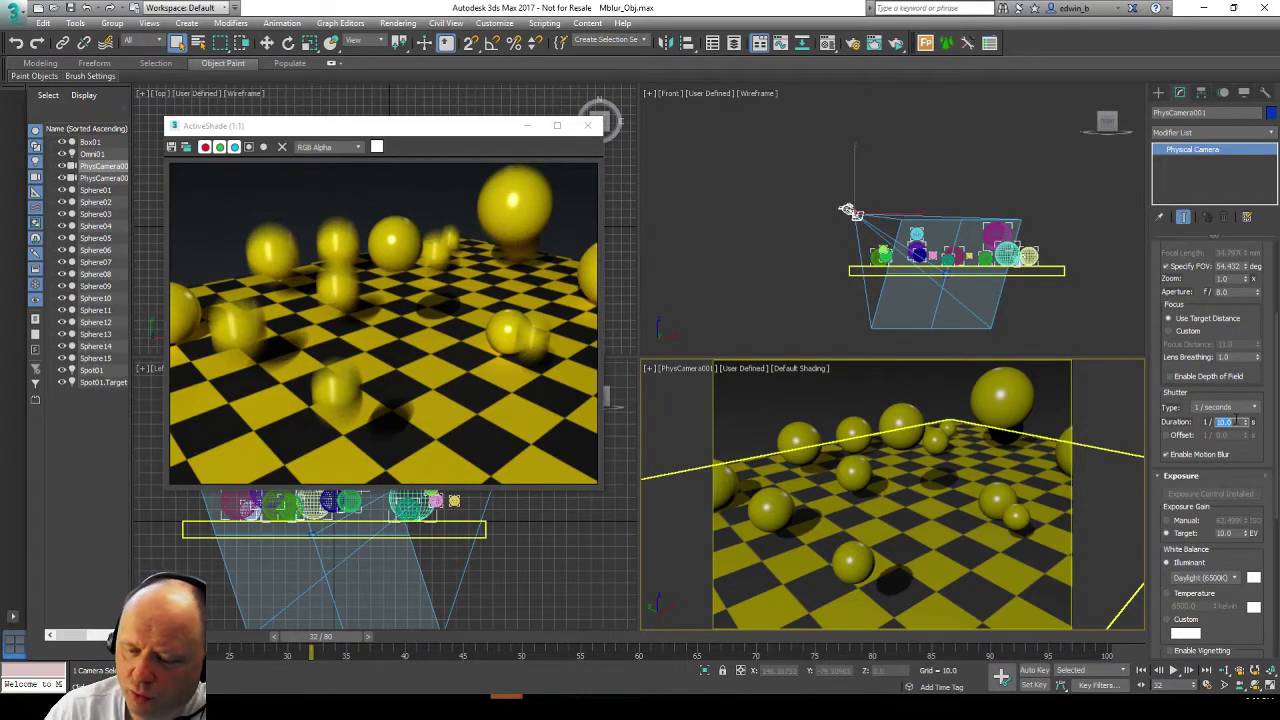
text(10)
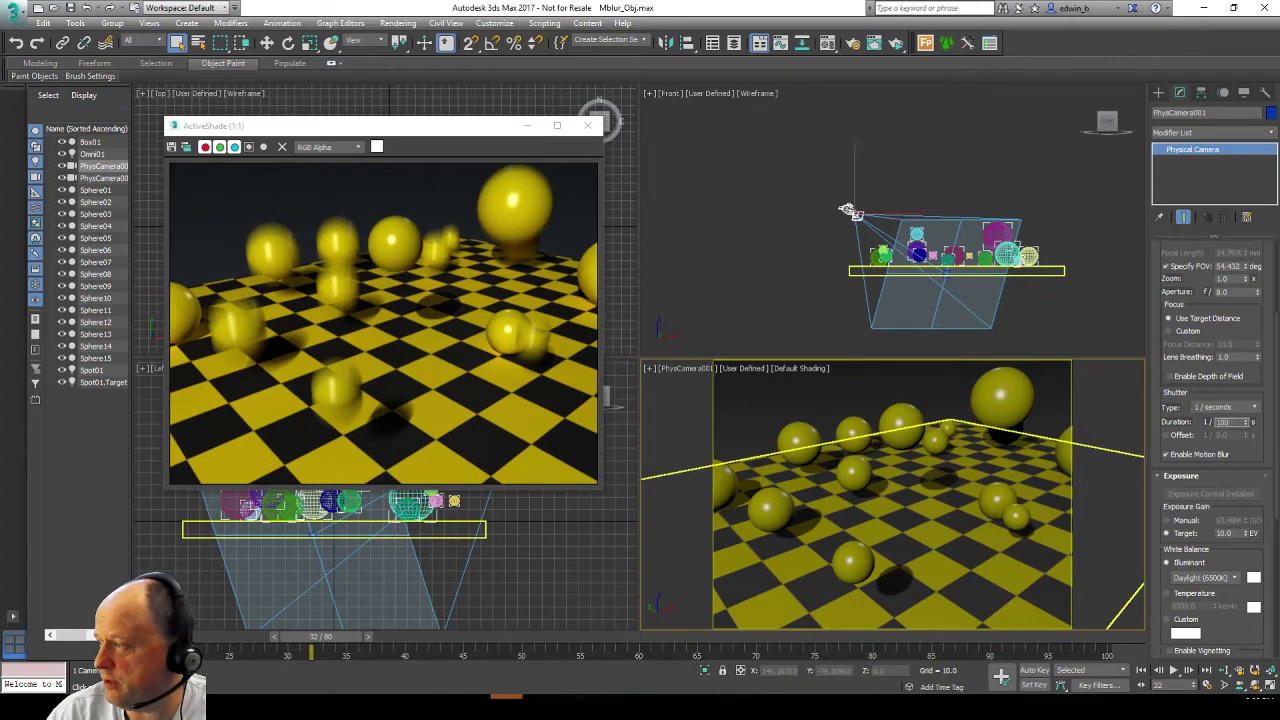
text(0)
key(Return)
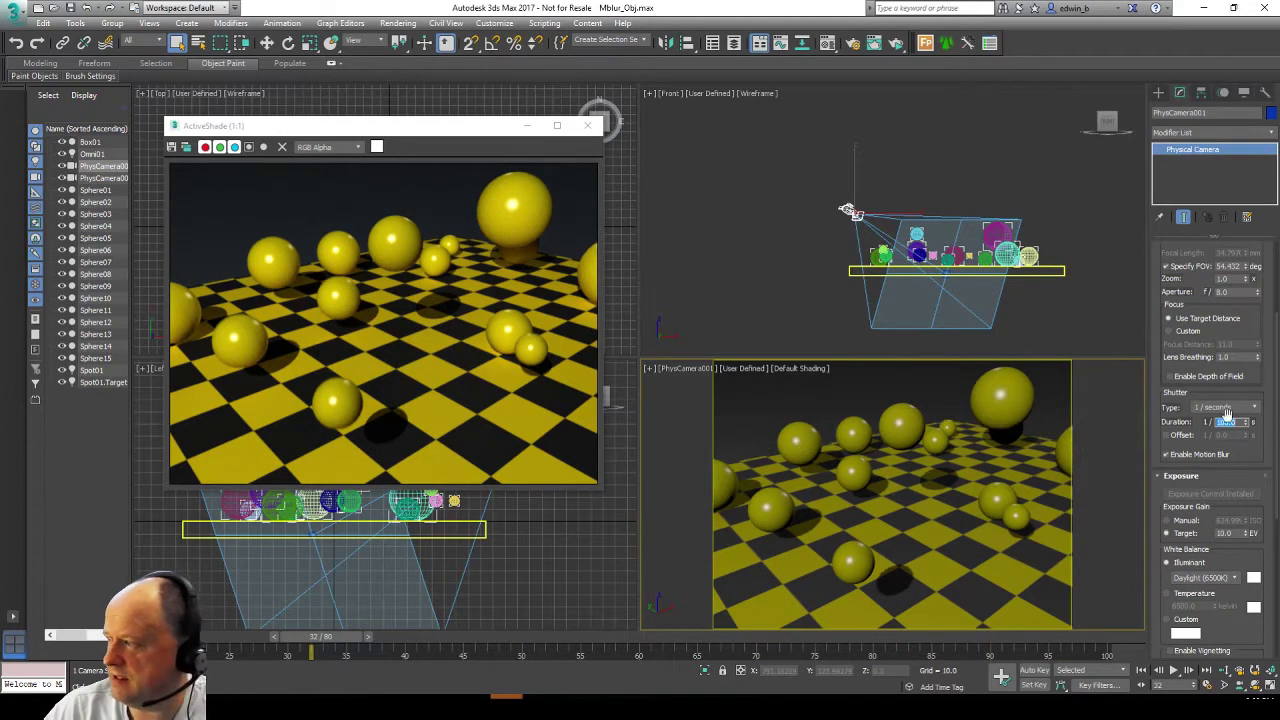
Step: Try shutter durations of 1/200, 1/50 and 1/10 second on the camera, finishing with 1/5 second
text(2)
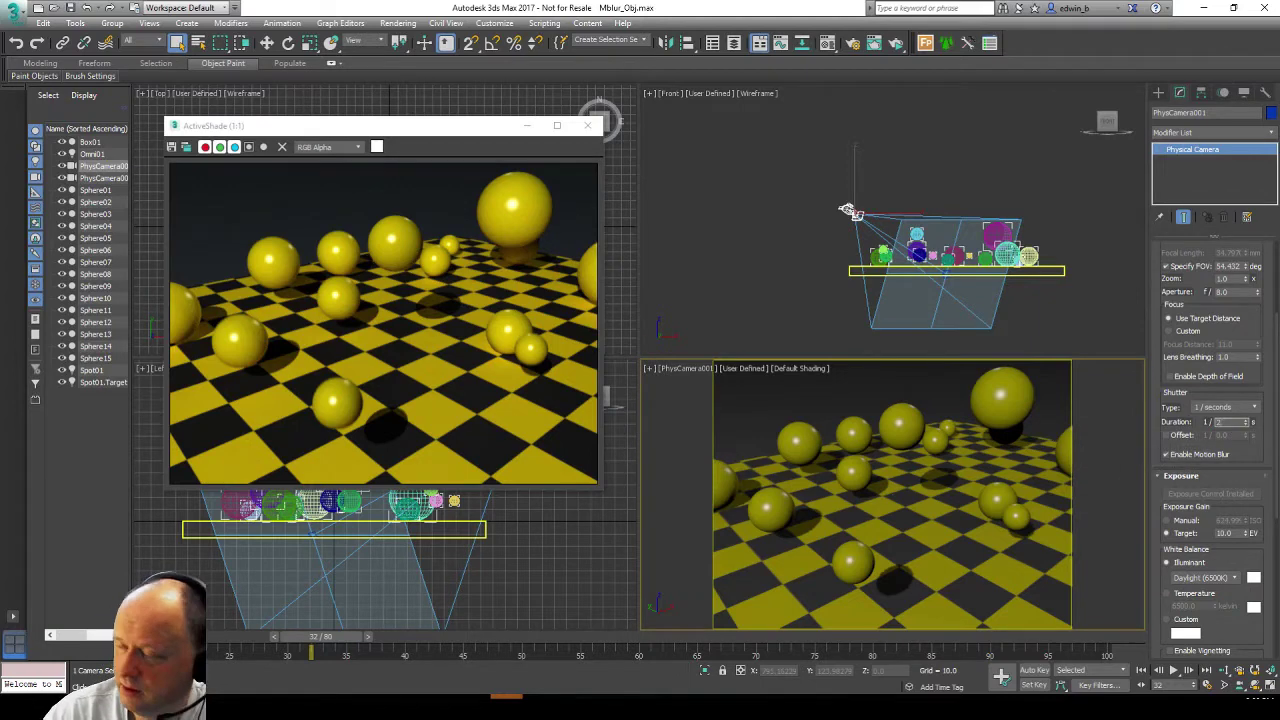
text(00)
key(Return)
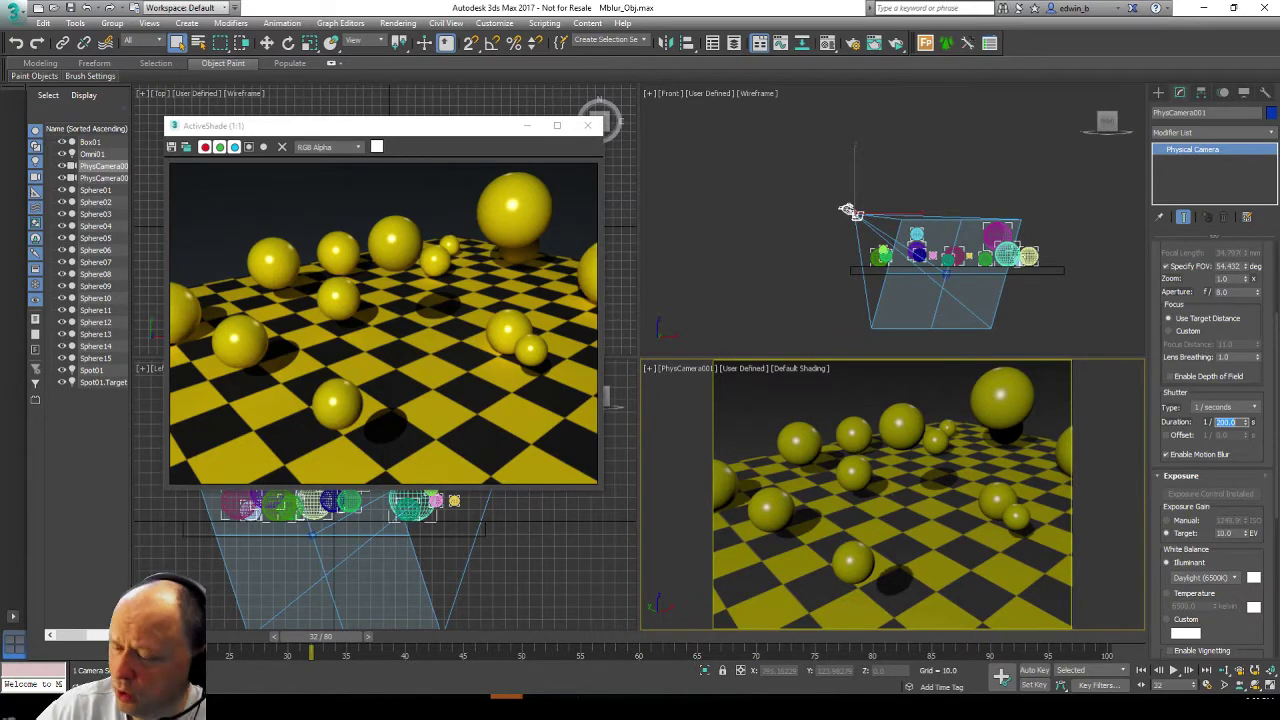
text(50)
key(Return)
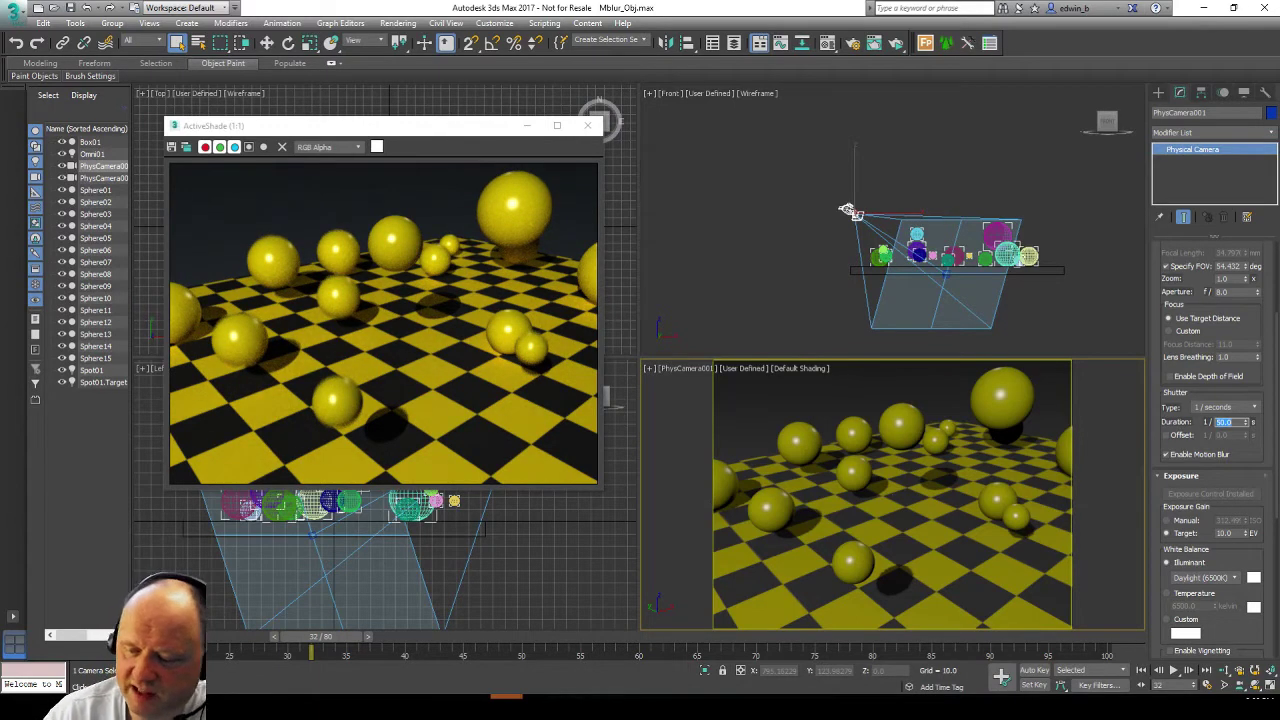
text(10)
key(Return)
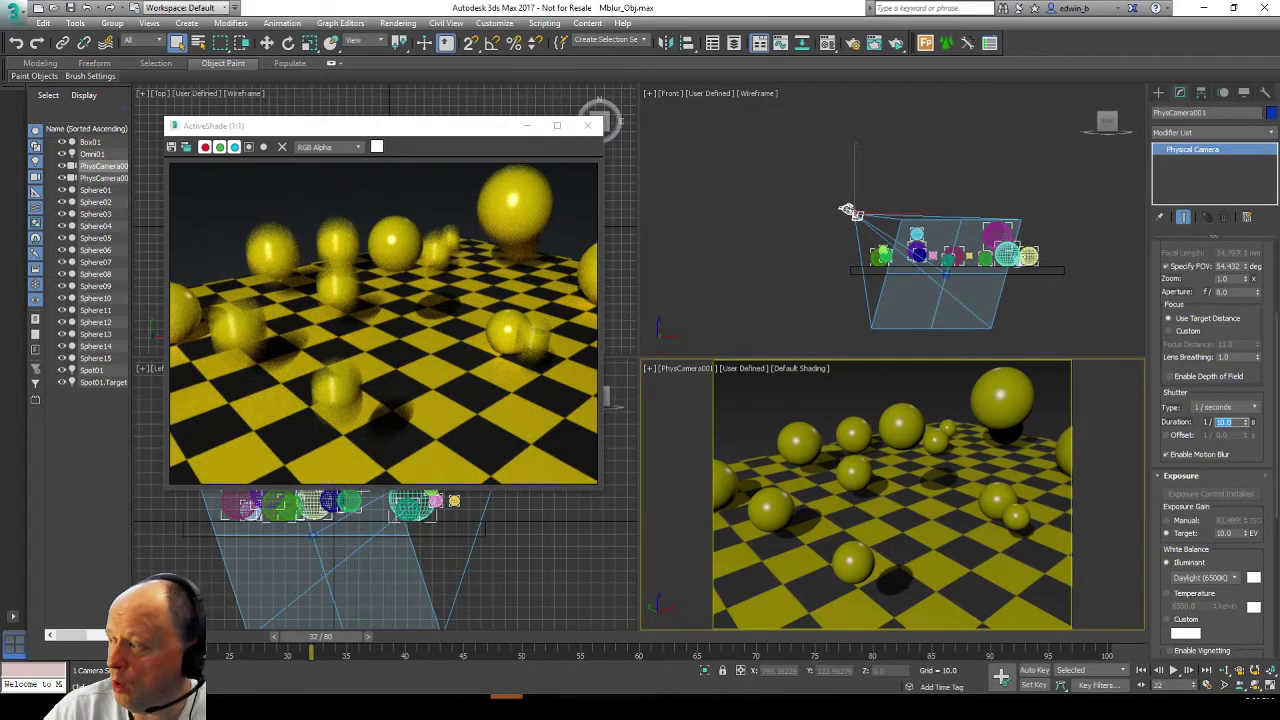
text(5)
key(Return)
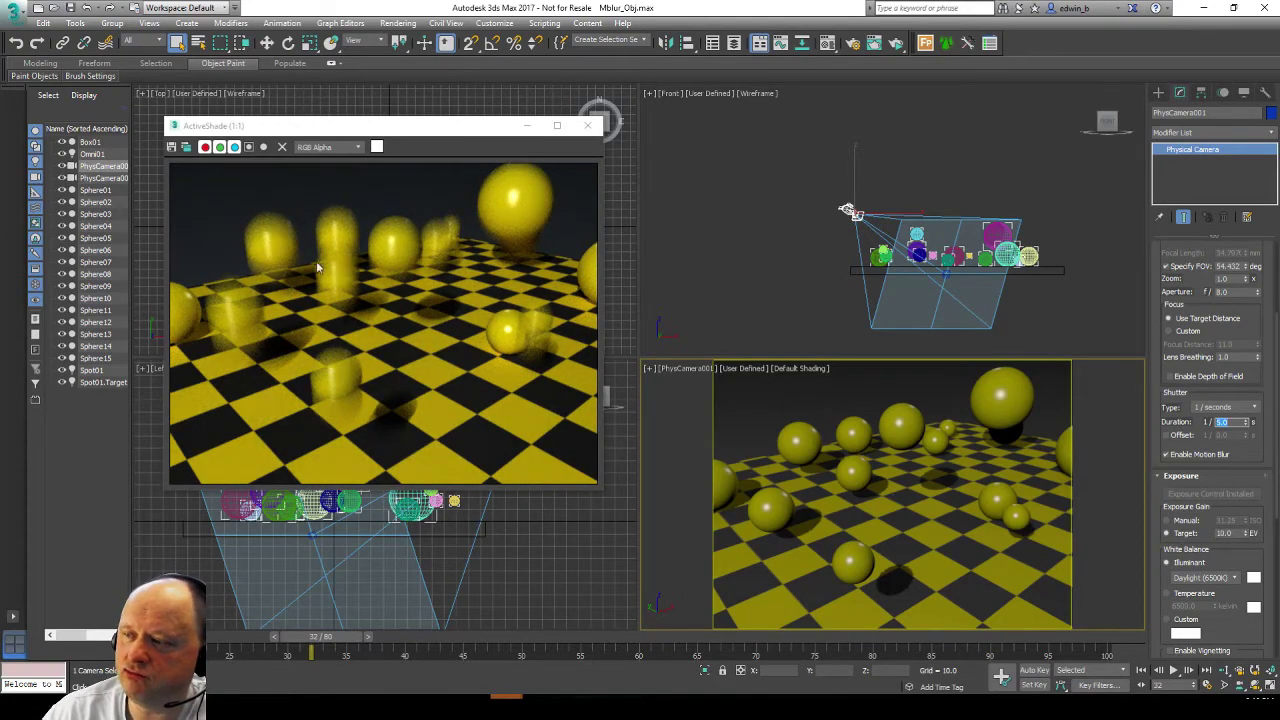
Step: Scrub the animation to frame 24 and turn the camera's motion blur off and on again to compare the render
drag(323, 640, 233, 636)
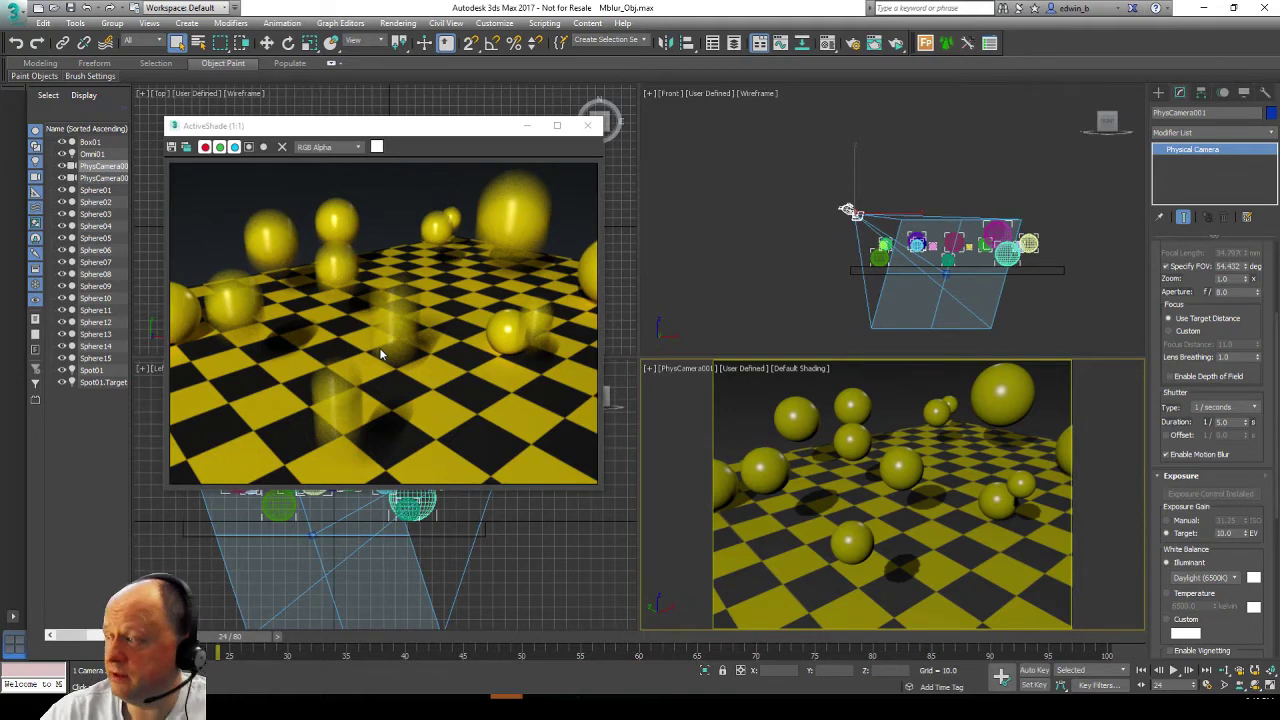
click(1166, 455)
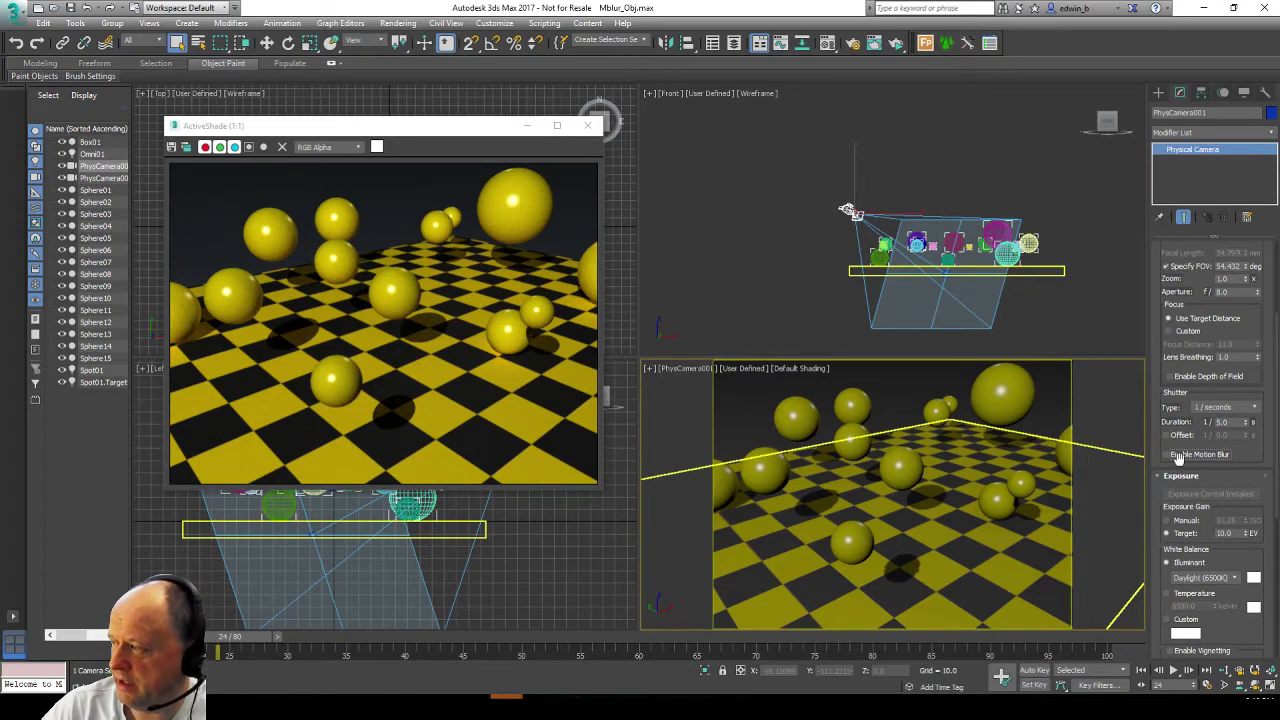
click(1175, 458)
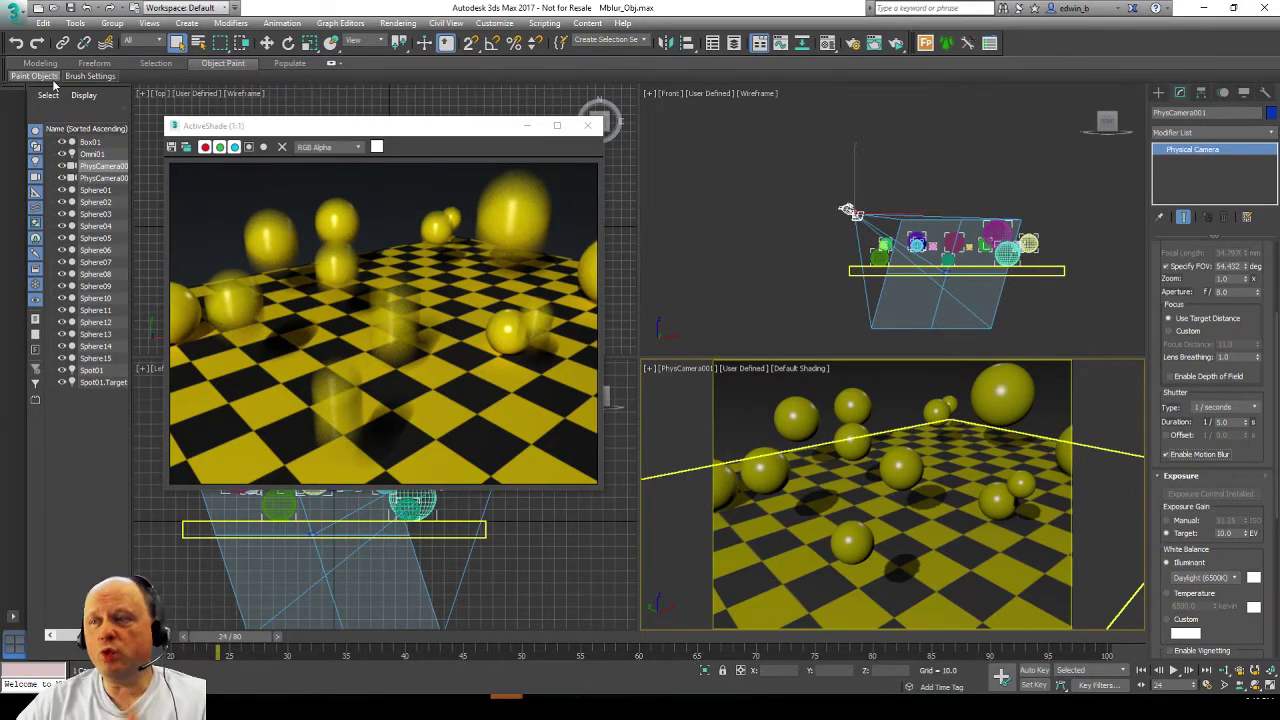
Step: Open the recent scene camera_blur.max without saving the changes to the current scene
mouse_move(54, 84)
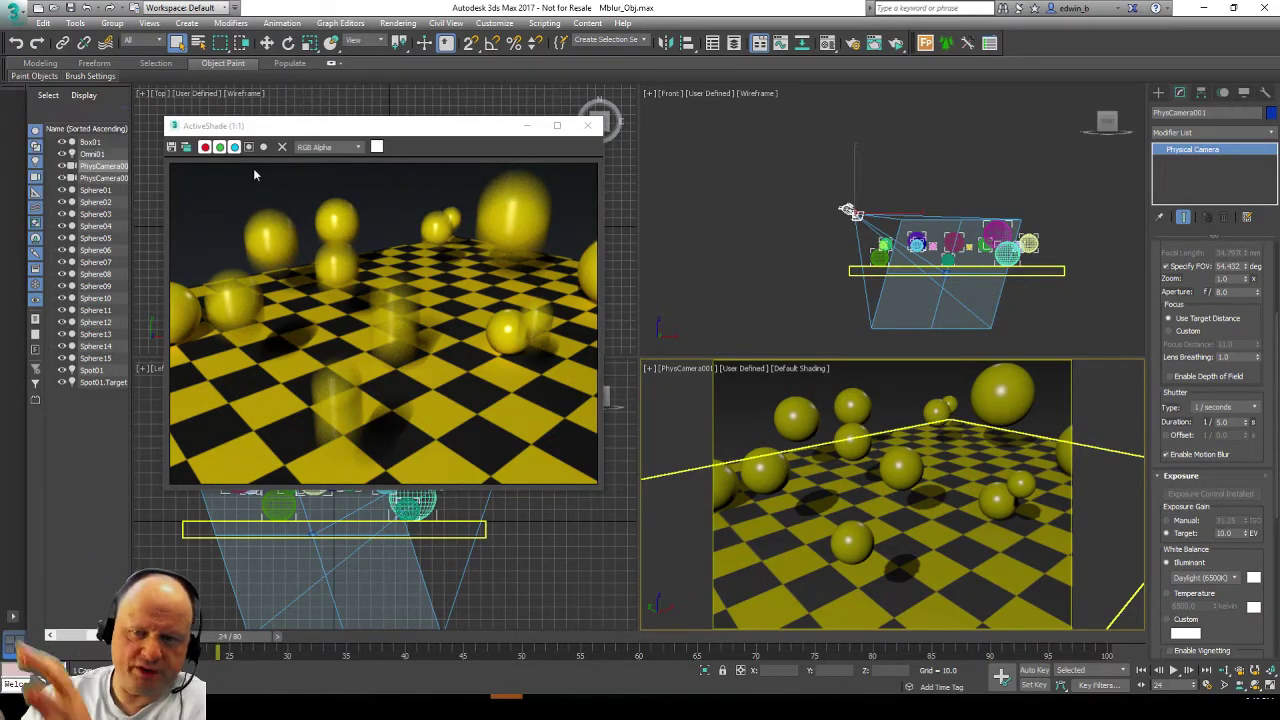
click(14, 14)
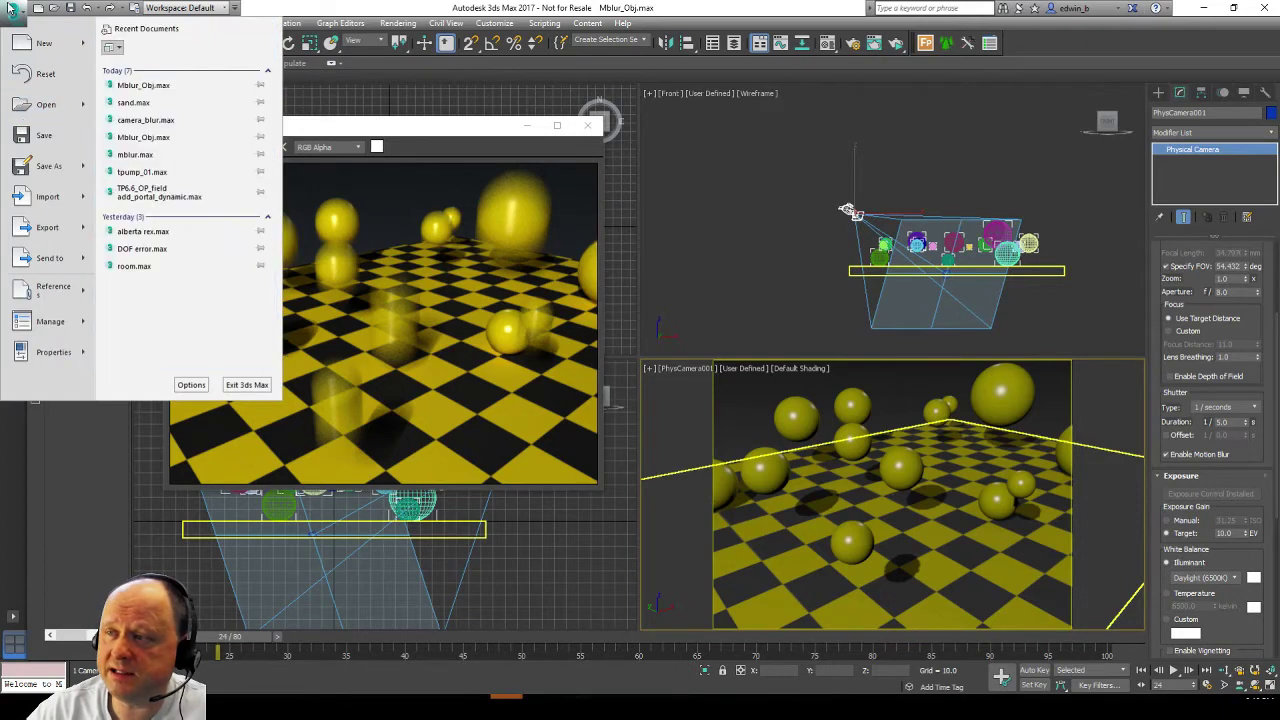
click(193, 120)
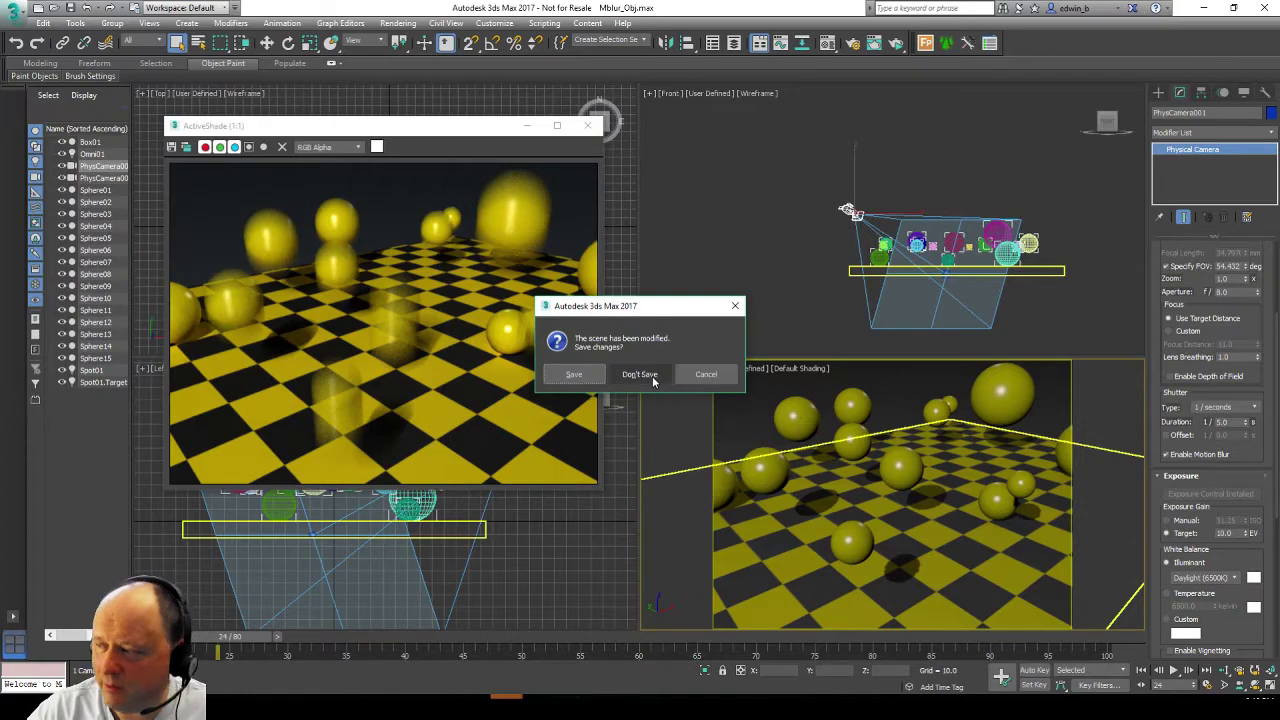
click(640, 375)
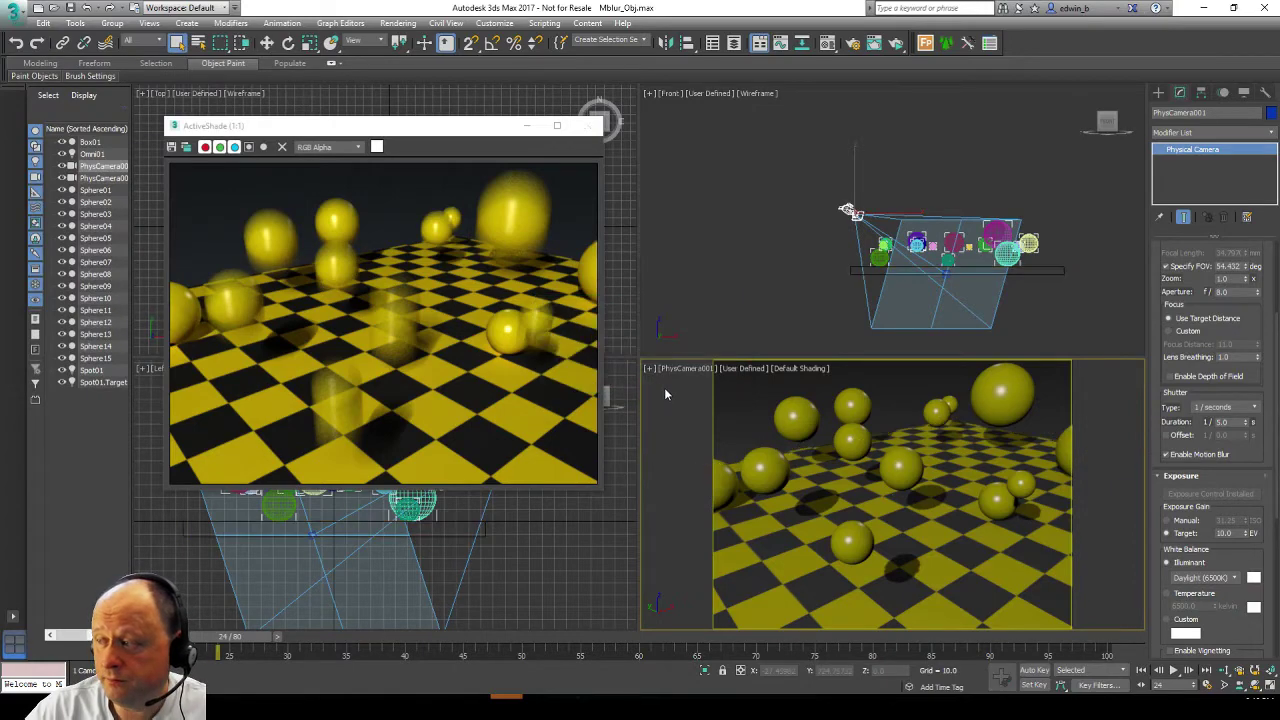
click(728, 461)
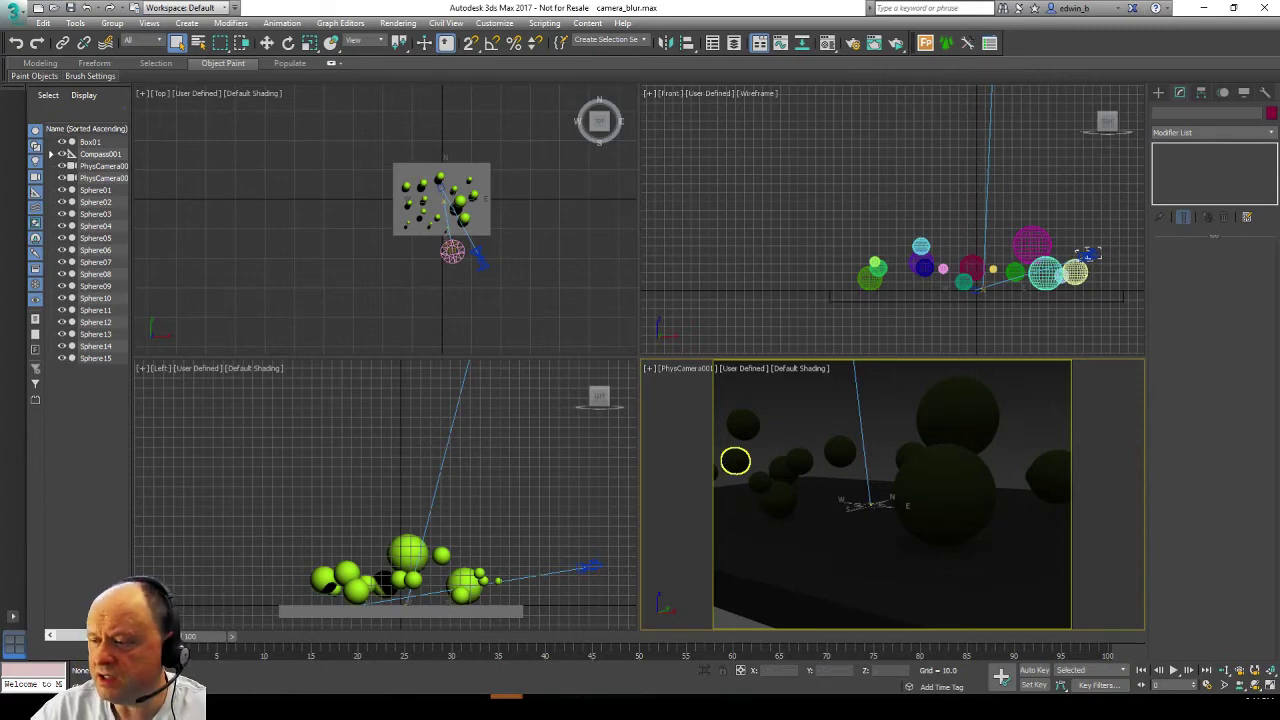
Step: Scrub the animation to frames 3 and 11 to review how the camera moves among the spheres
mouse_move(190, 637)
mouse_down()
mouse_move(486, 642)
mouse_move(195, 642)
mouse_up()
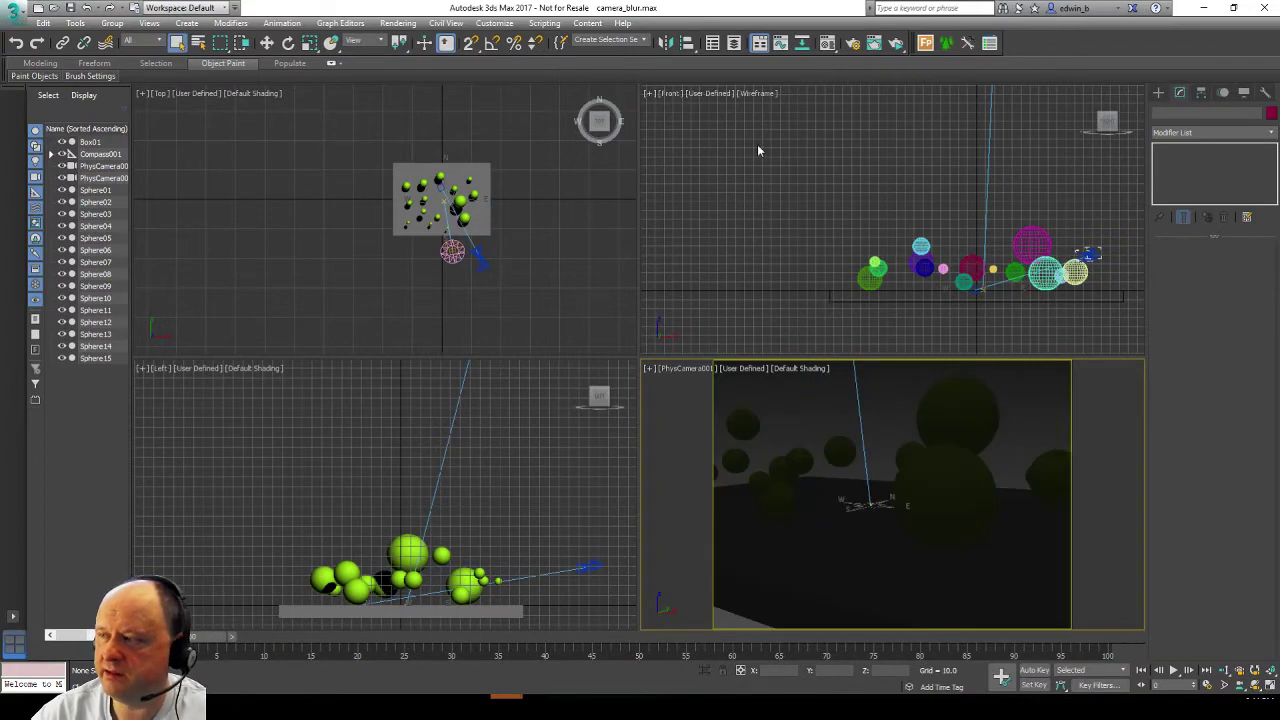
scroll(382, 185, up, 3)
scroll(382, 185, up, 3)
middle_drag(382, 185, 150, 160)
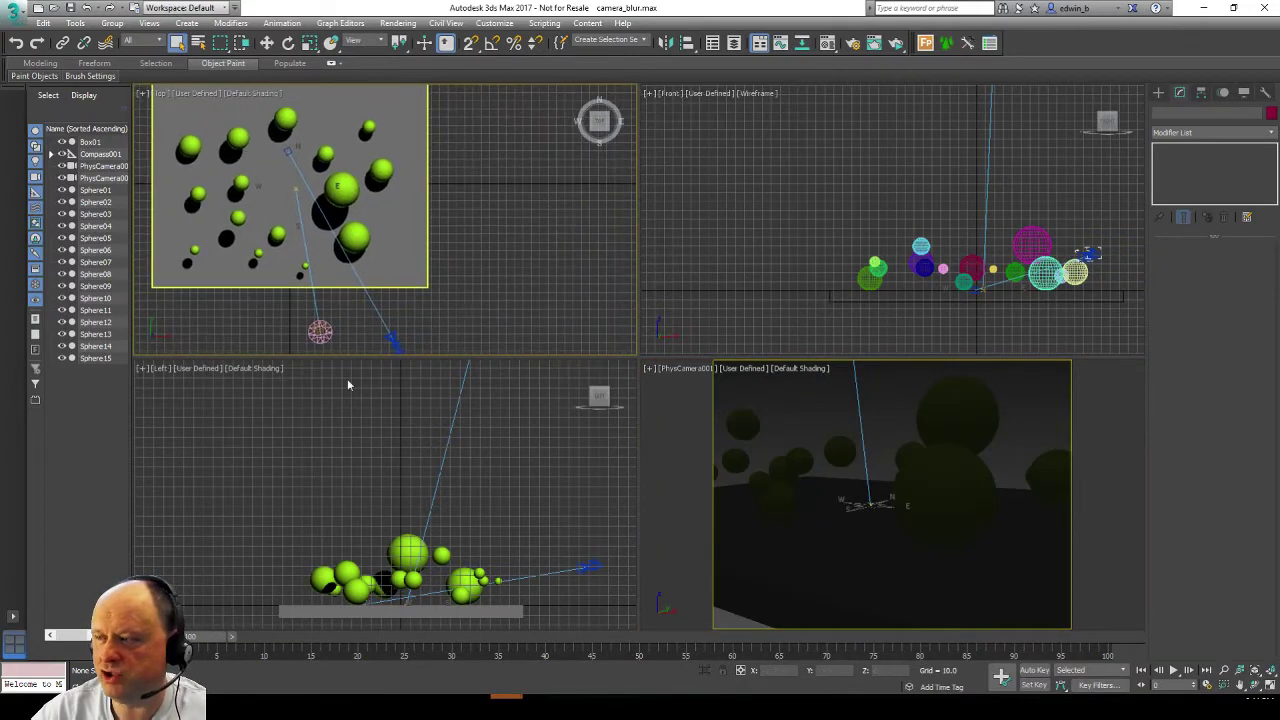
drag(200, 636, 224, 614)
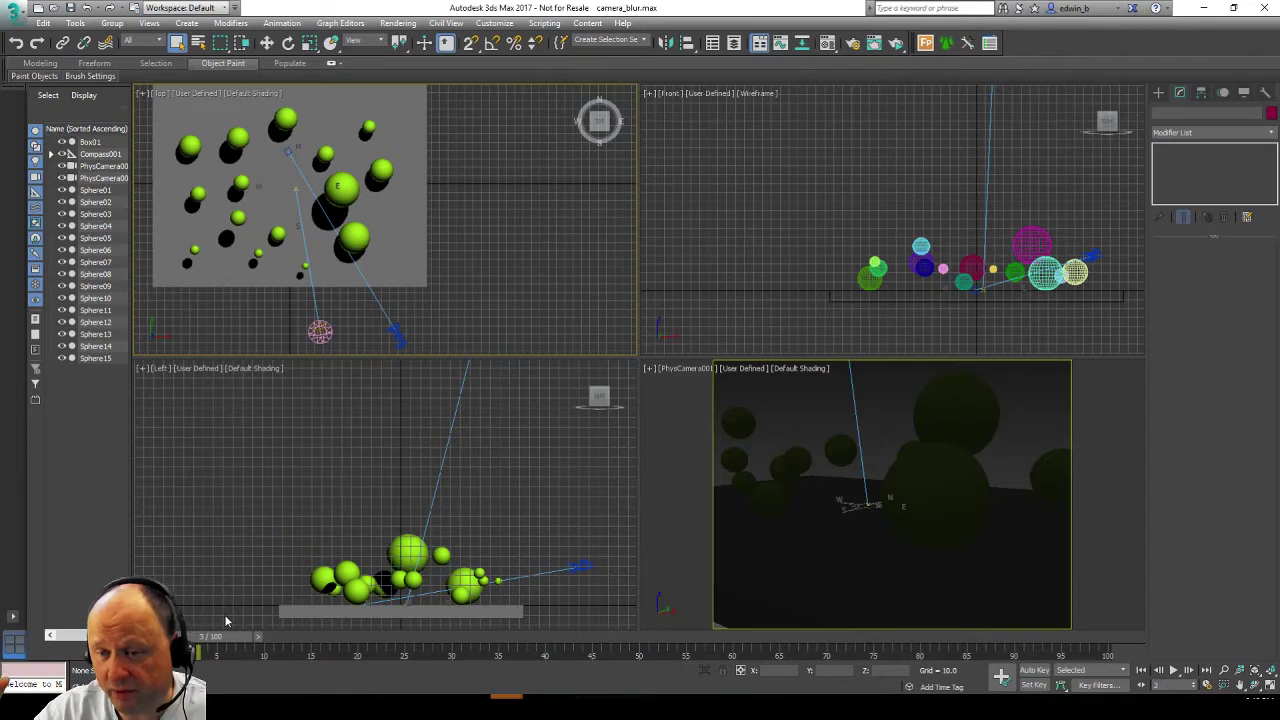
click(700, 427)
drag(229, 636, 280, 636)
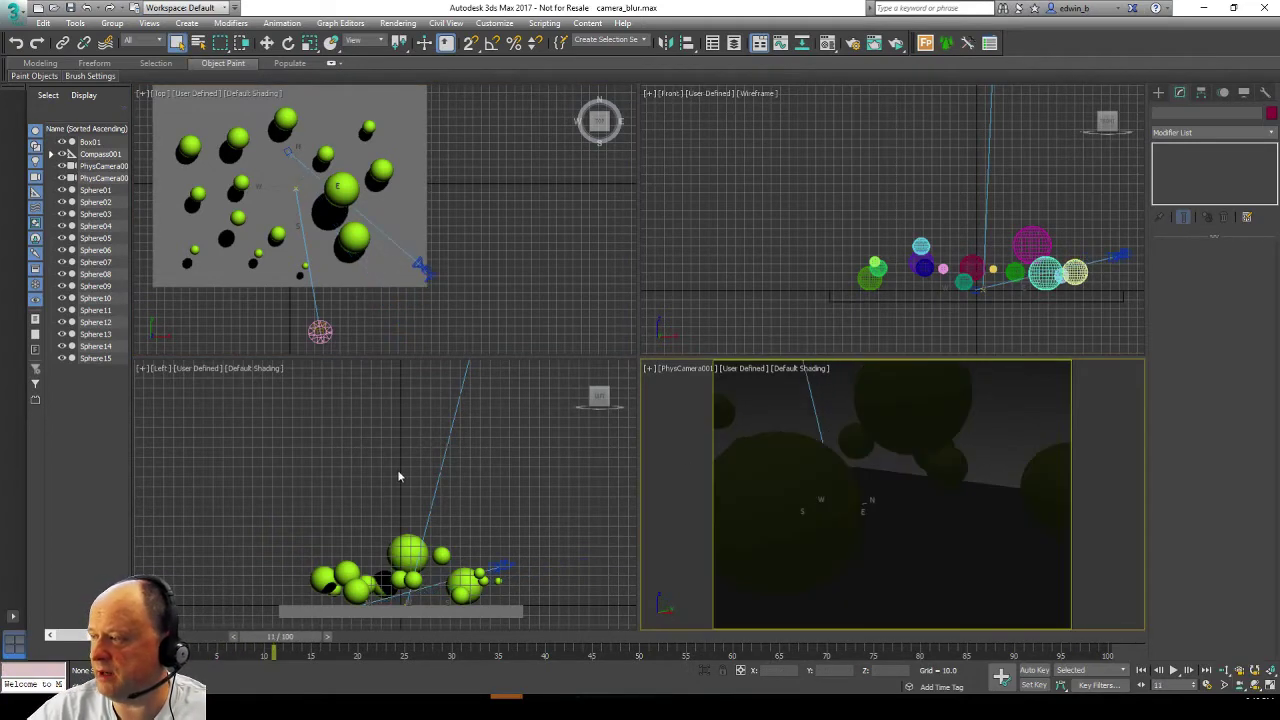
Step: Start an ActiveShade render of the PhysCamera001 view and scrub the animation to frames 1 and 8
click(898, 43)
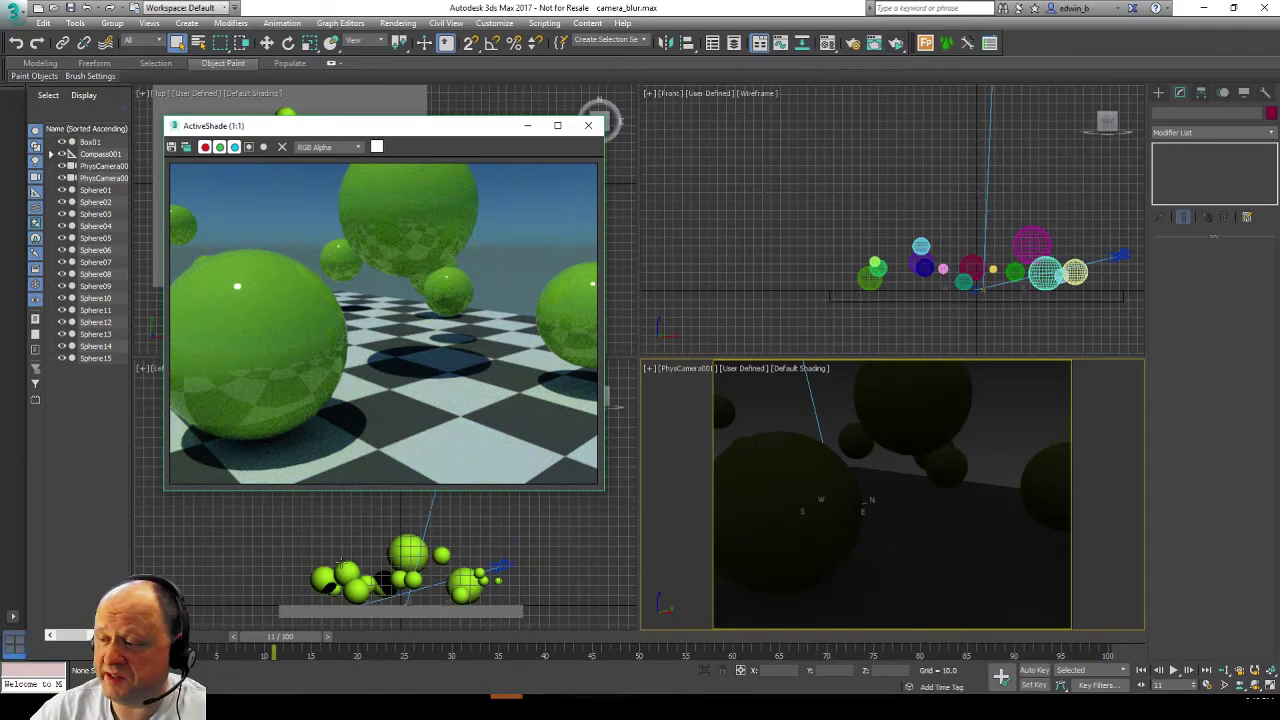
drag(285, 647, 195, 647)
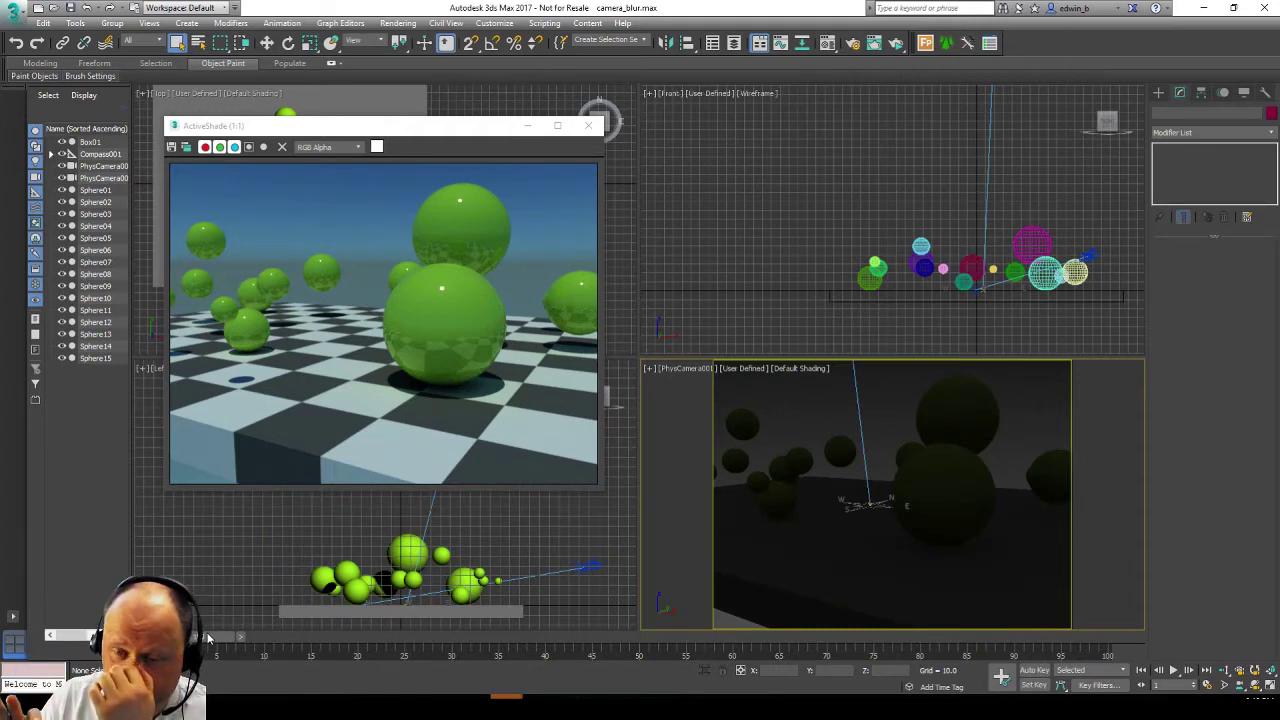
click(1090, 254)
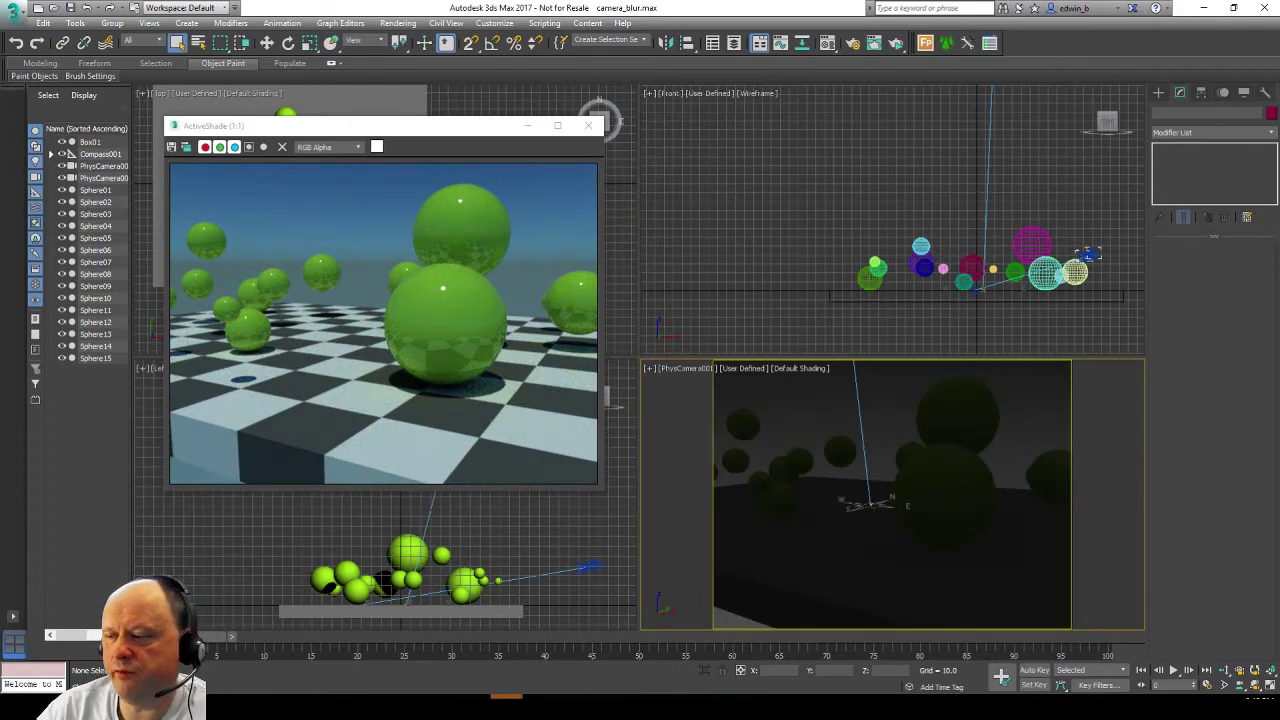
drag(187, 636, 262, 636)
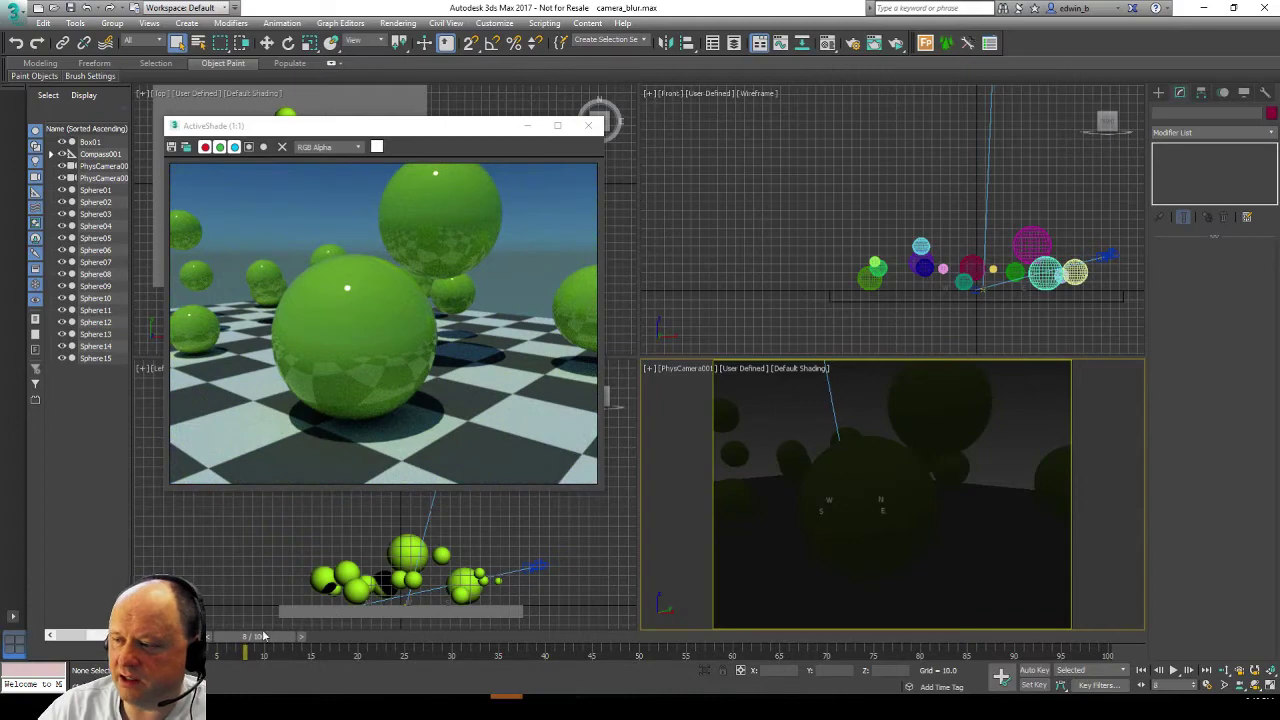
mouse_move(262, 636)
mouse_down()
mouse_move(301, 634)
mouse_move(258, 636)
mouse_up()
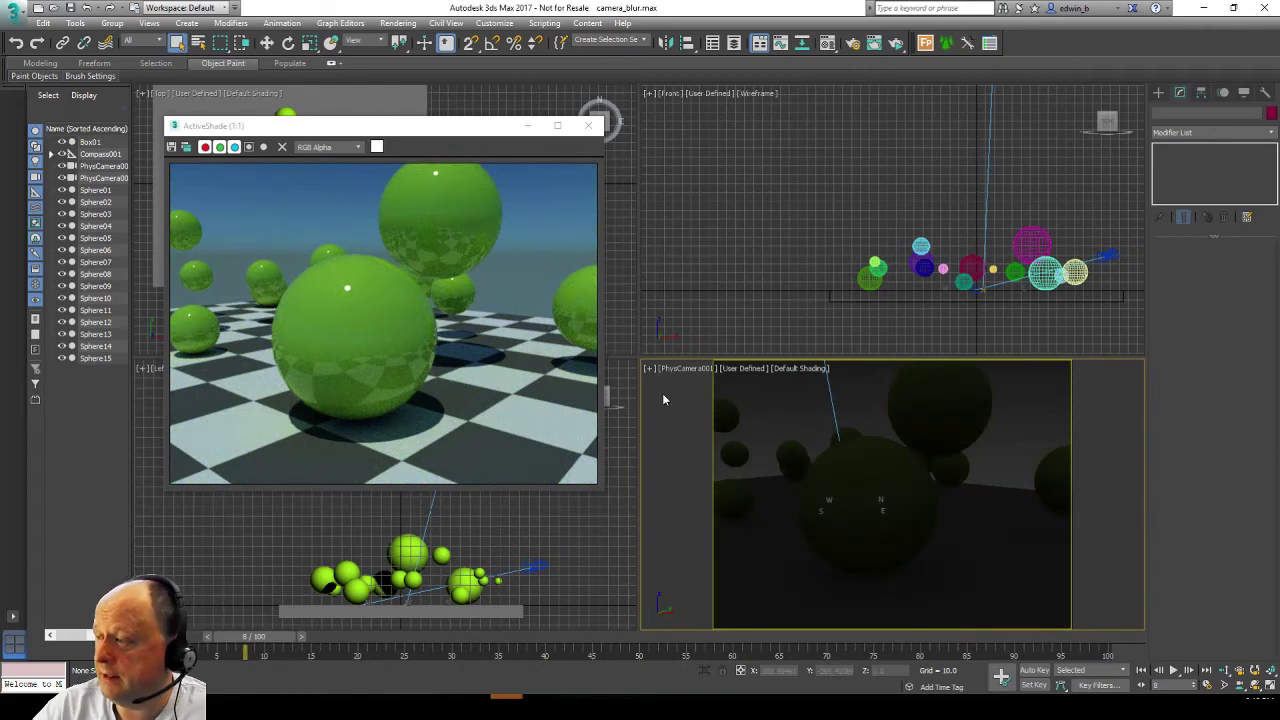
Step: Select the PhysCamera001 camera from its viewport and enable its motion blur
click(688, 371)
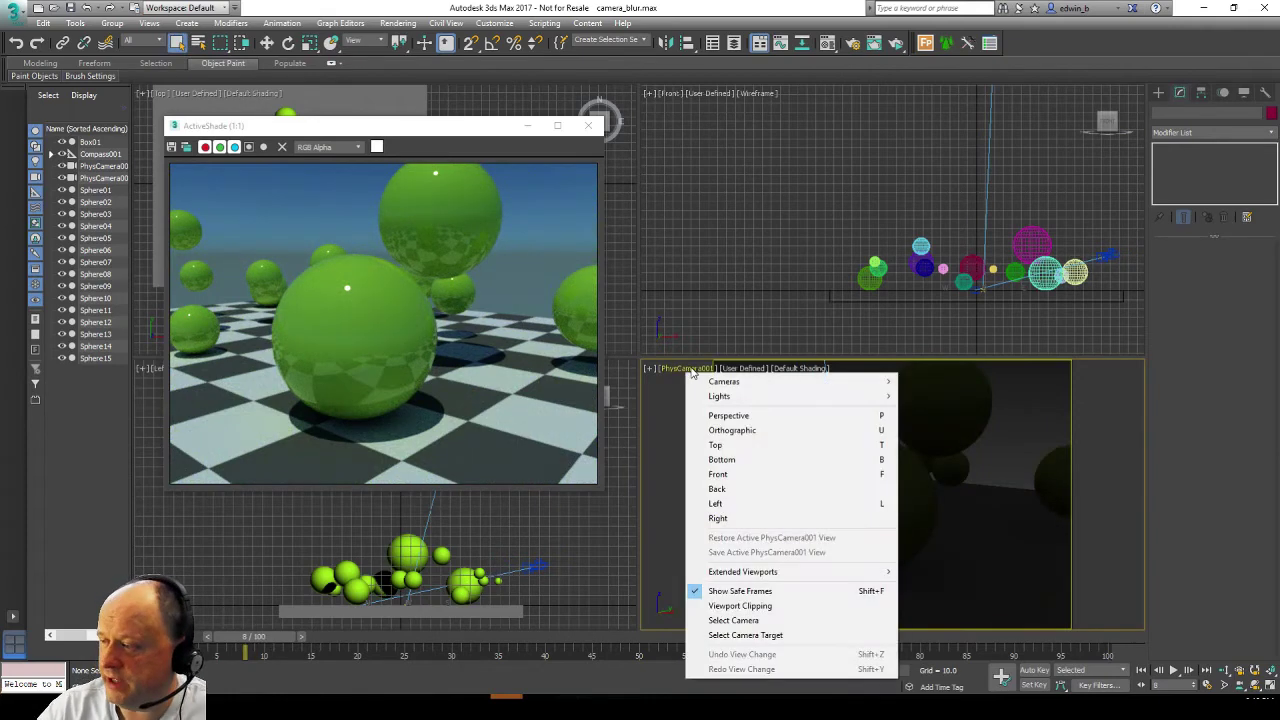
click(760, 621)
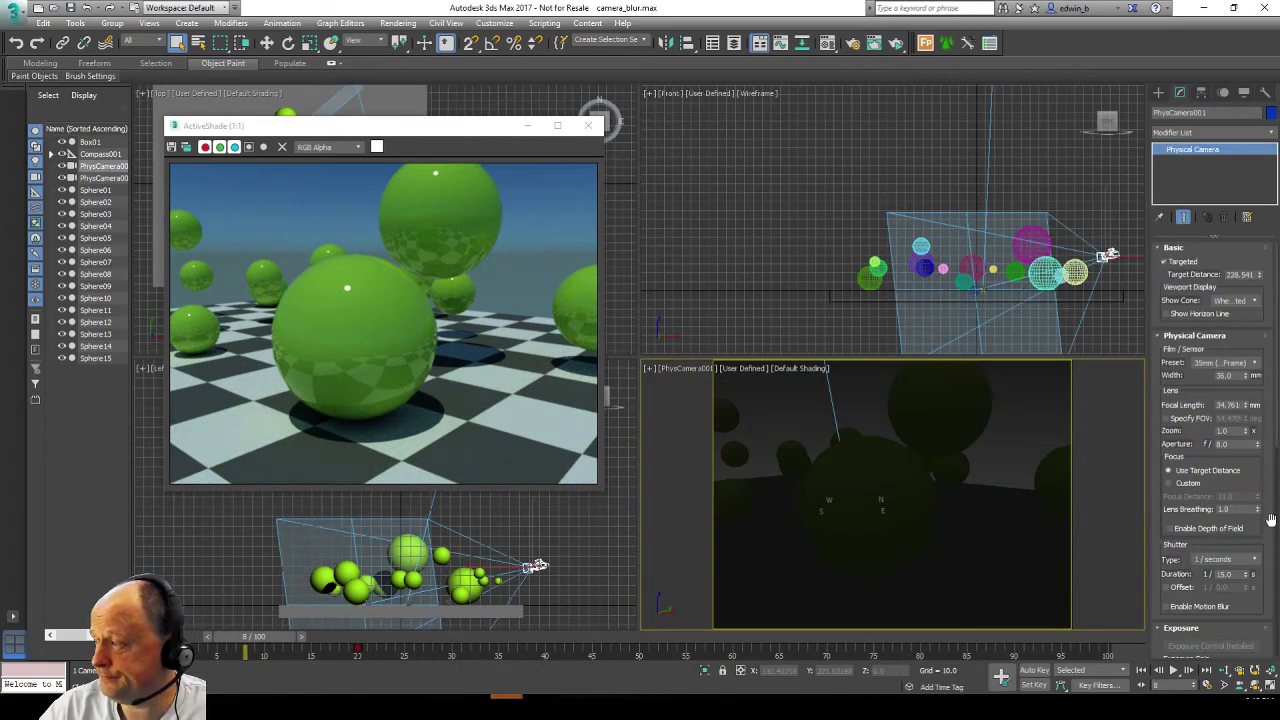
scroll(1265, 462, down, 5)
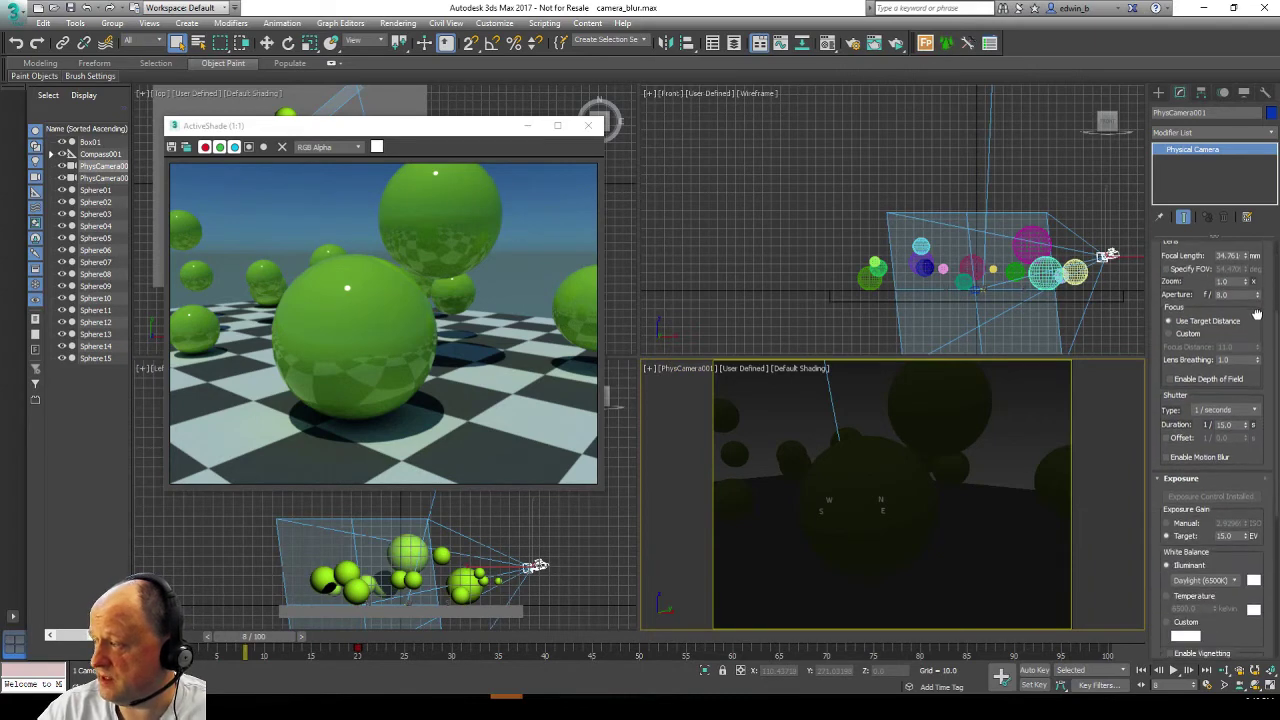
click(1182, 459)
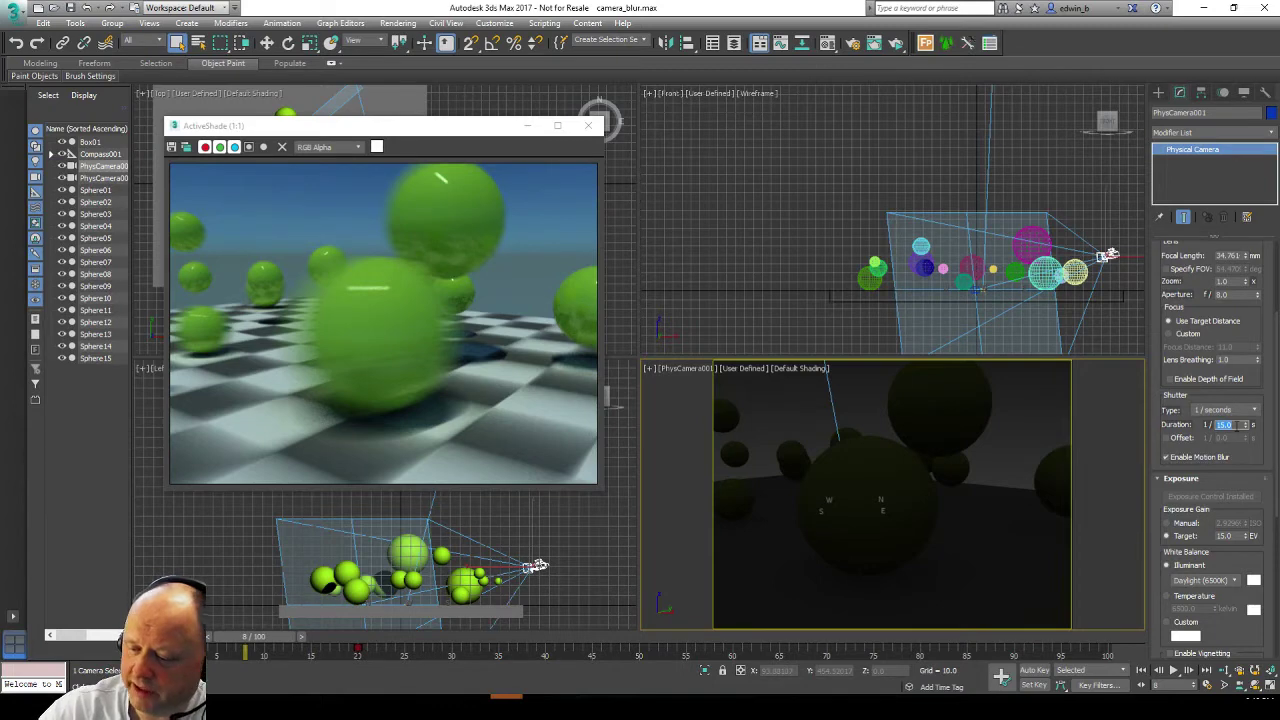
Step: Try shutter durations of 1/500, 1/100 and 1/50 second on the camera, finishing with 1/20 second
text(0)
key(Return)
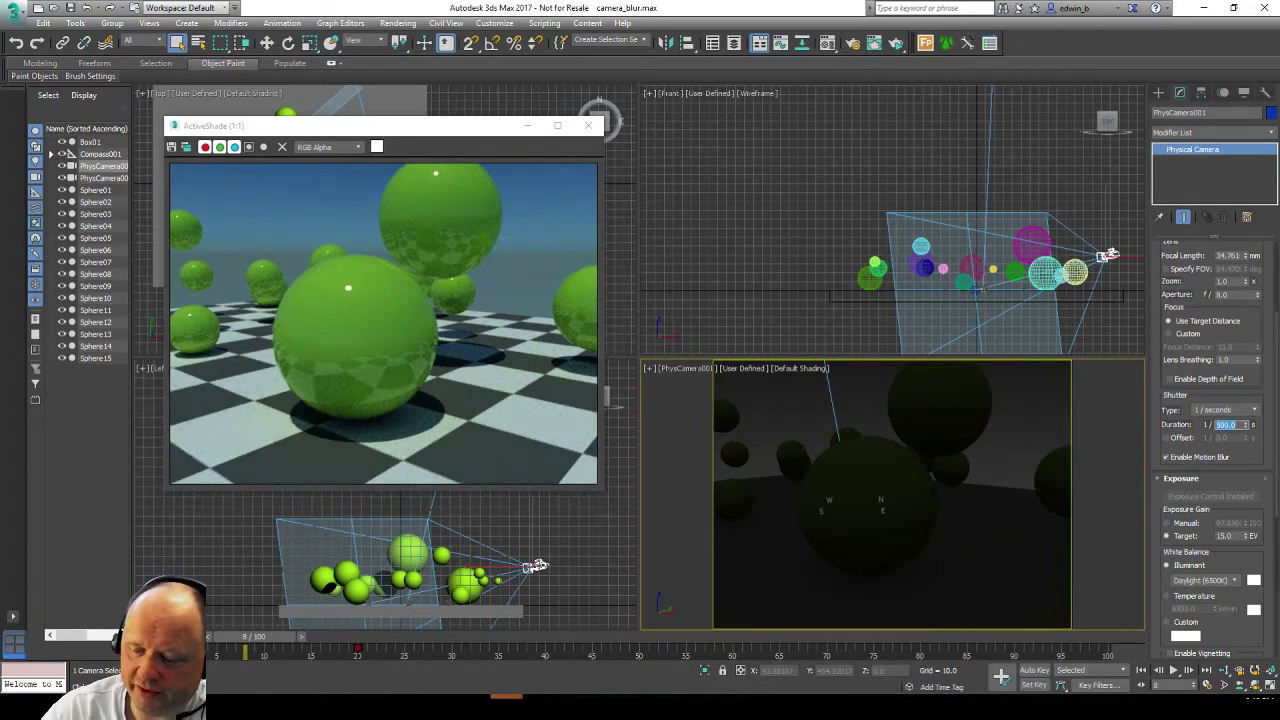
text(100)
key(Return)
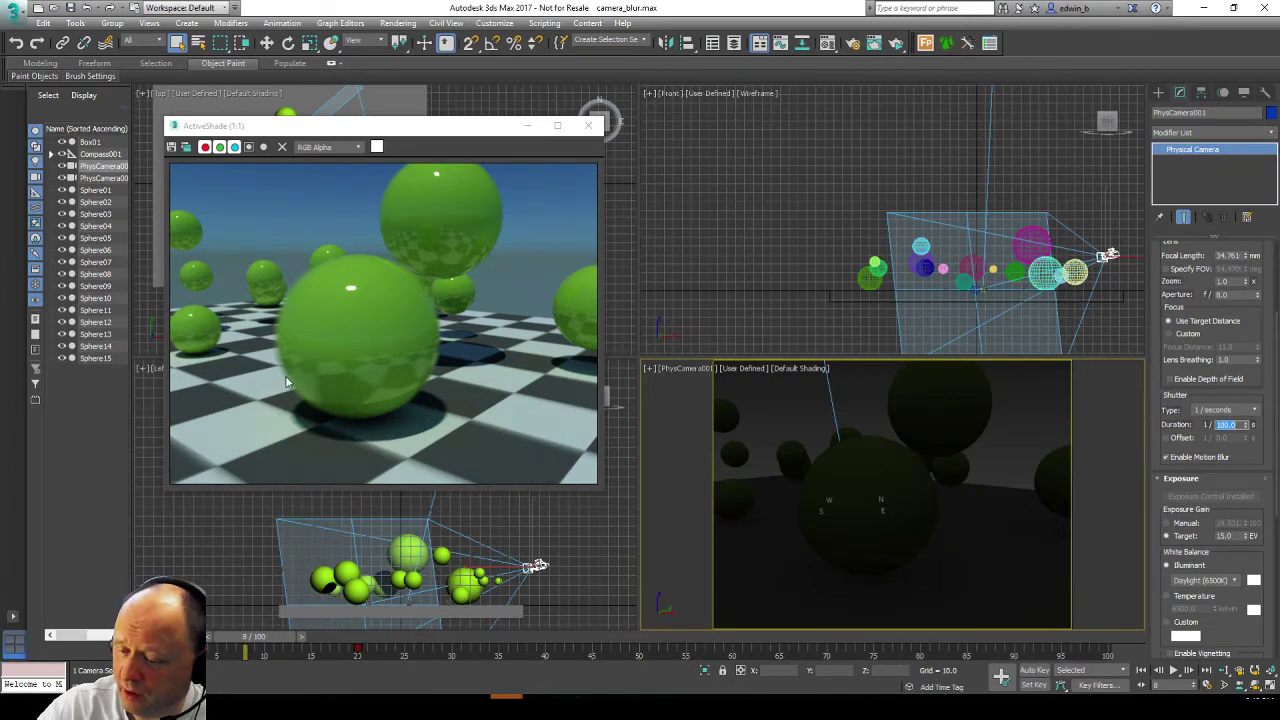
key(Return)
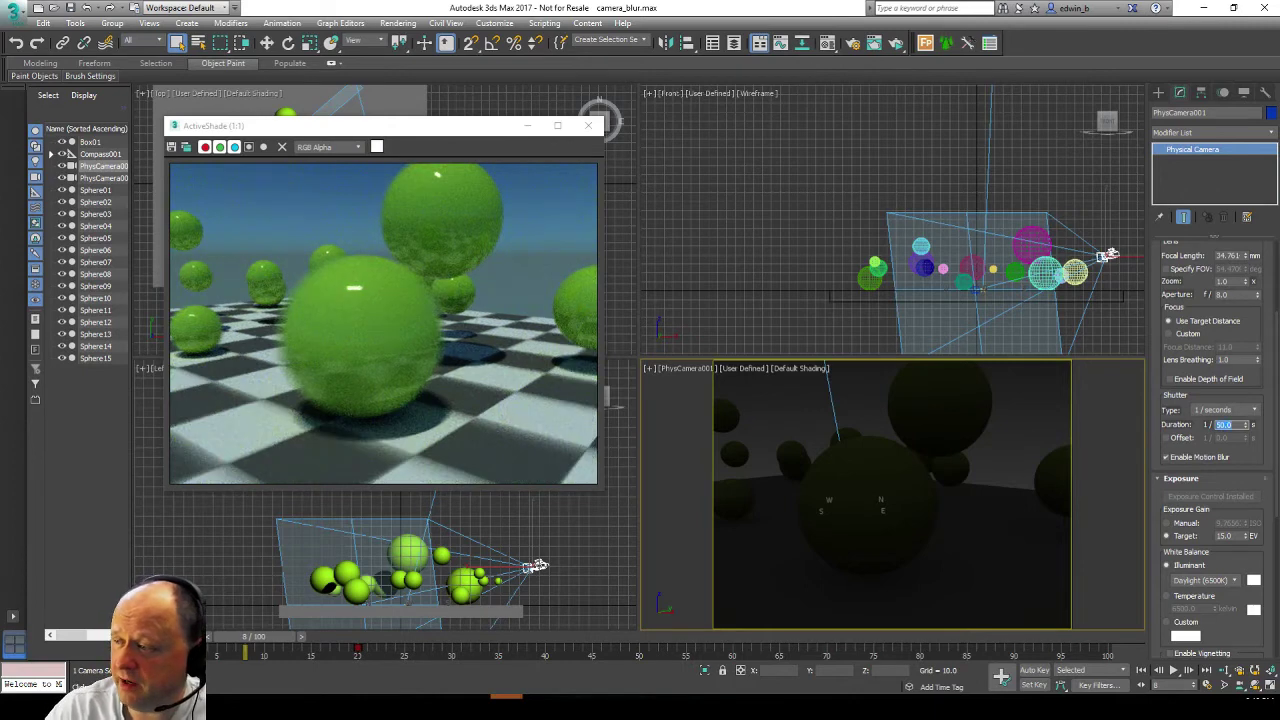
text(30)
key(Return)
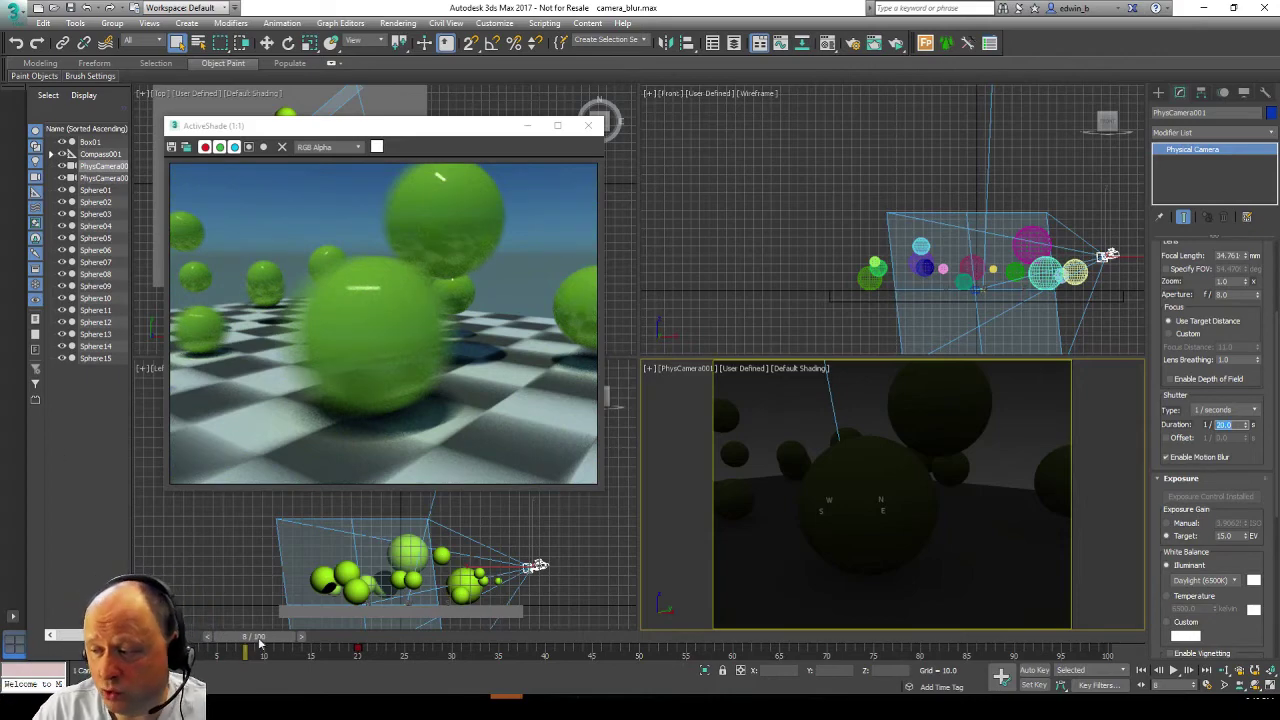
Step: Scrub the animation to frames 11 and 7 to compare the camera motion blur in ActiveShade
drag(268, 638, 294, 638)
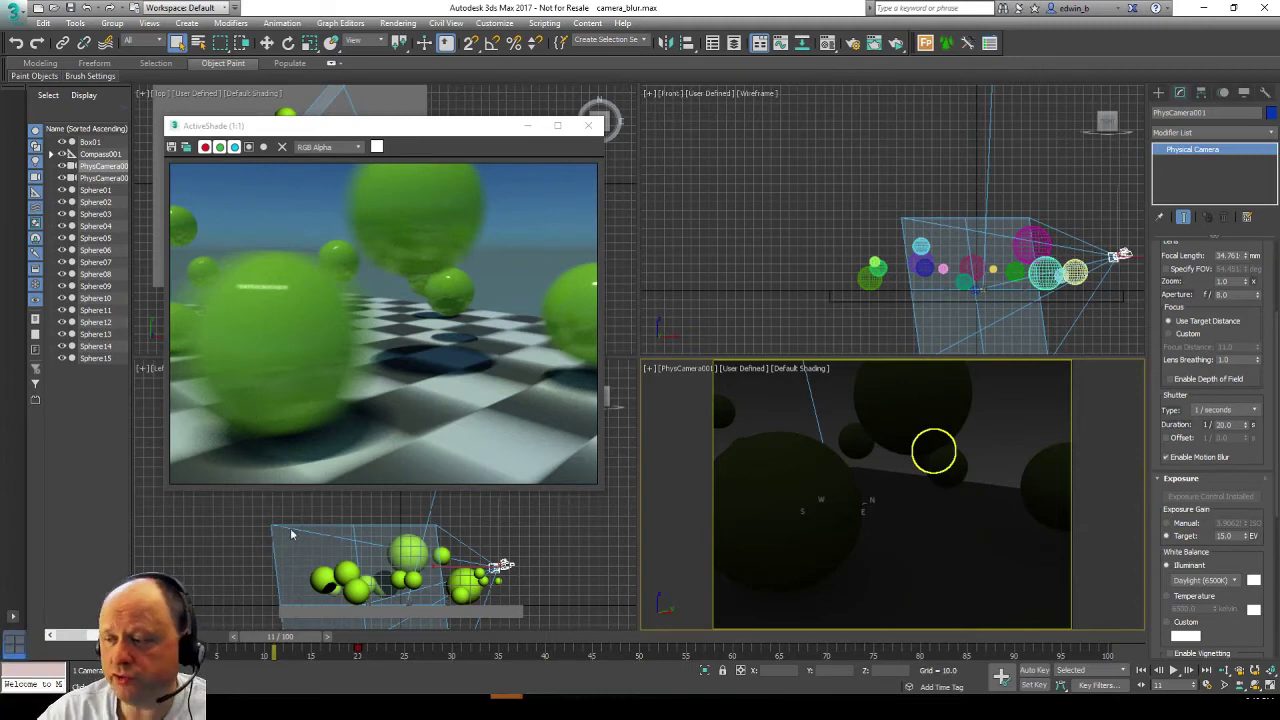
drag(274, 634, 249, 637)
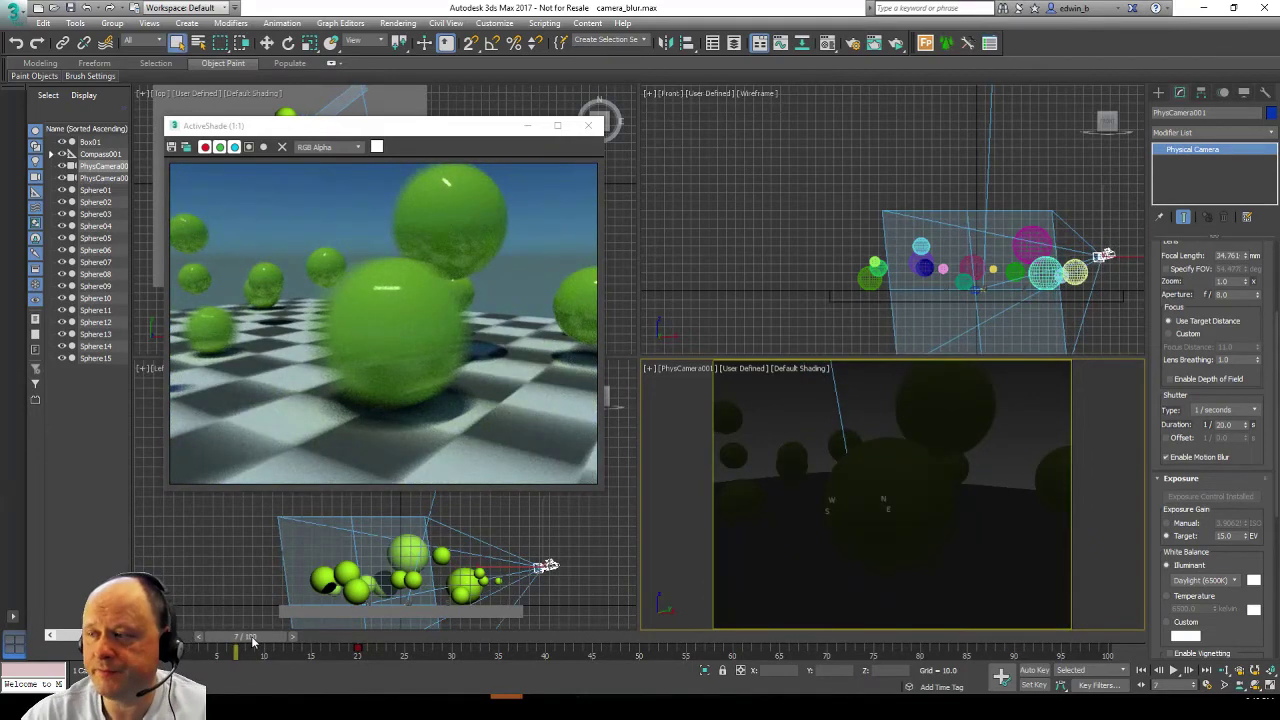